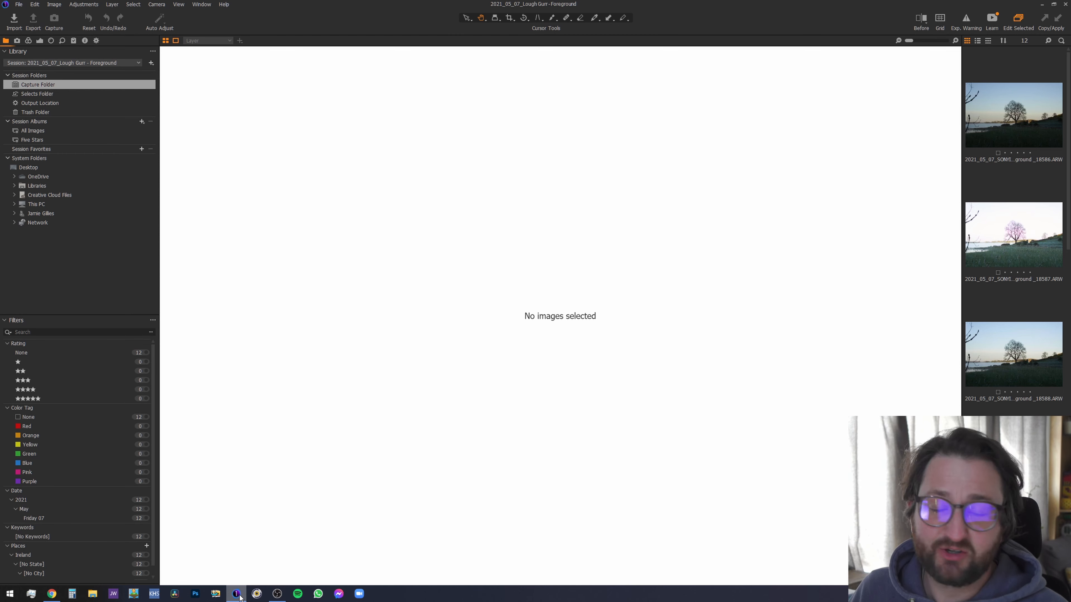
Step: Change the browser's sort order so the wooded castle valley shots come first, and open image 18577
{"action": "mouse_move", "coordinate": [281, 595]}
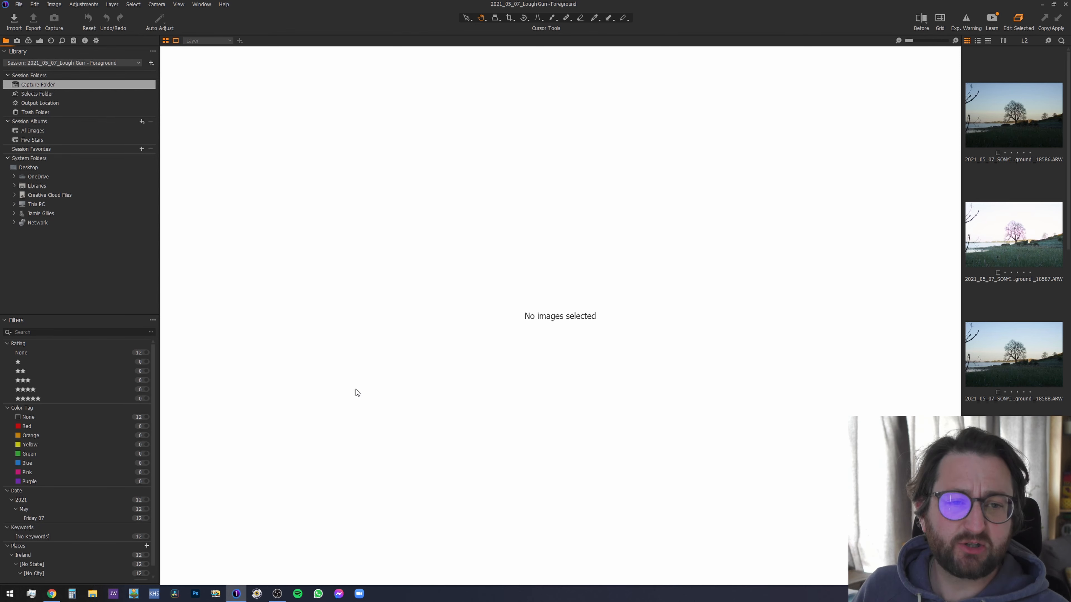
{"action": "left_click", "coordinate": [987, 135]}
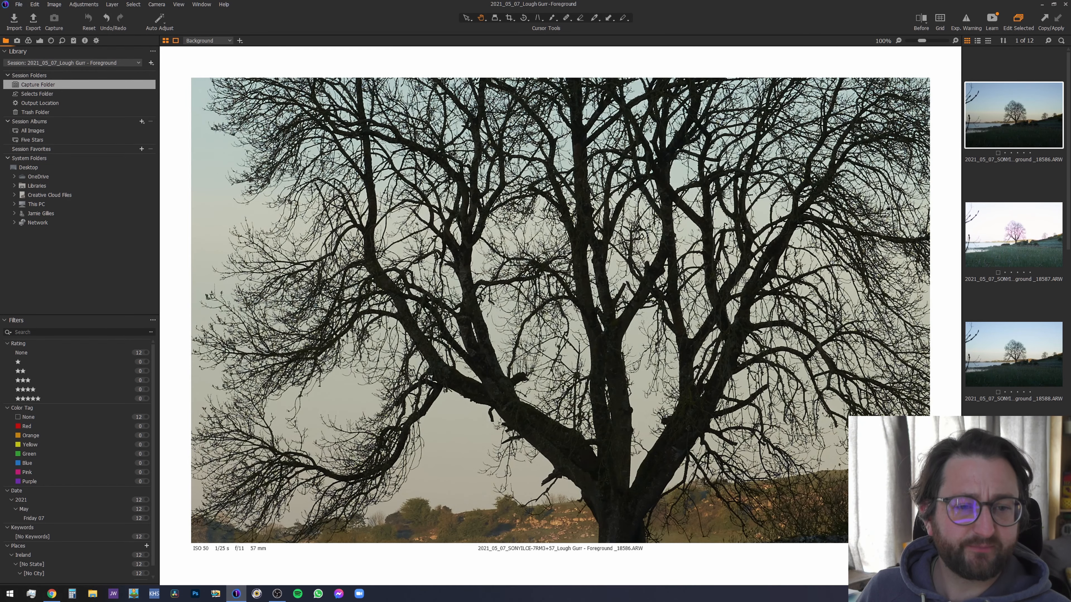
{"action": "double_click", "coordinate": [751, 245]}
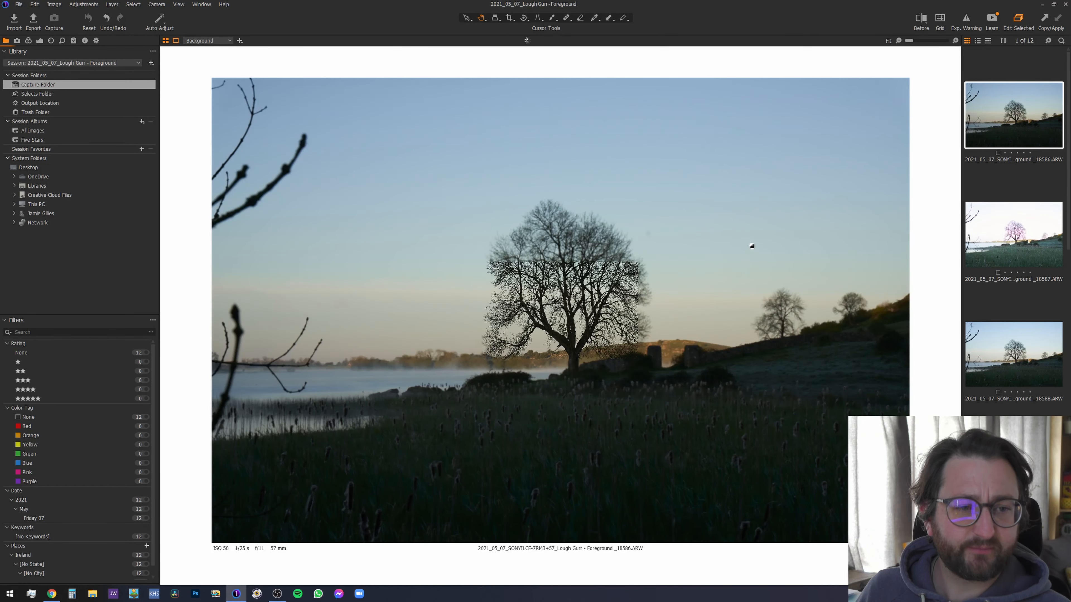
{"action": "left_click", "coordinate": [1003, 41]}
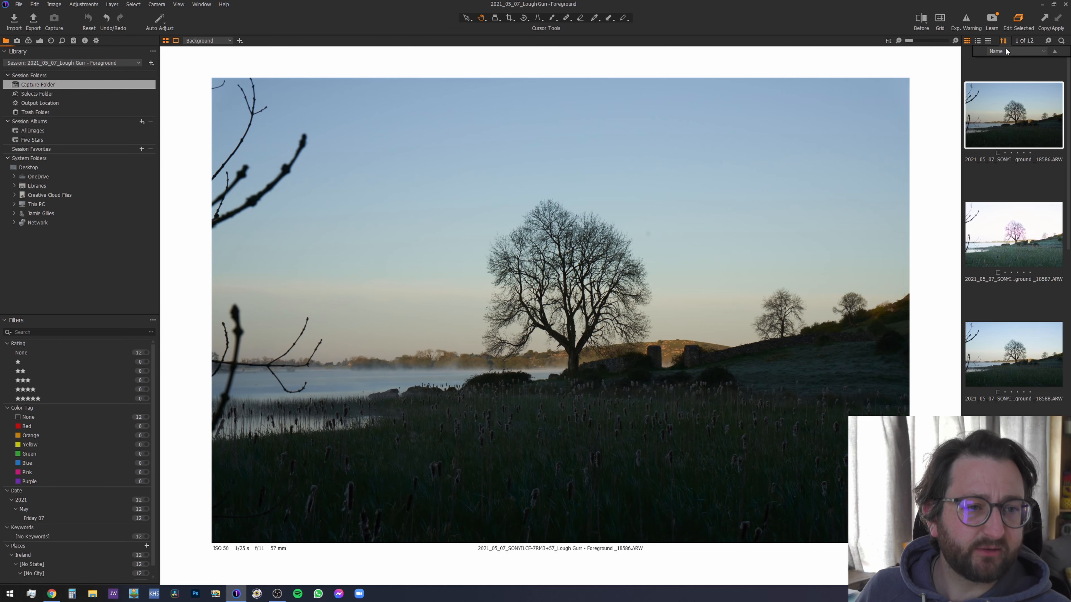
{"action": "left_click", "coordinate": [1006, 48]}
{"action": "left_click", "coordinate": [1004, 65]}
{"action": "left_click", "coordinate": [996, 125]}
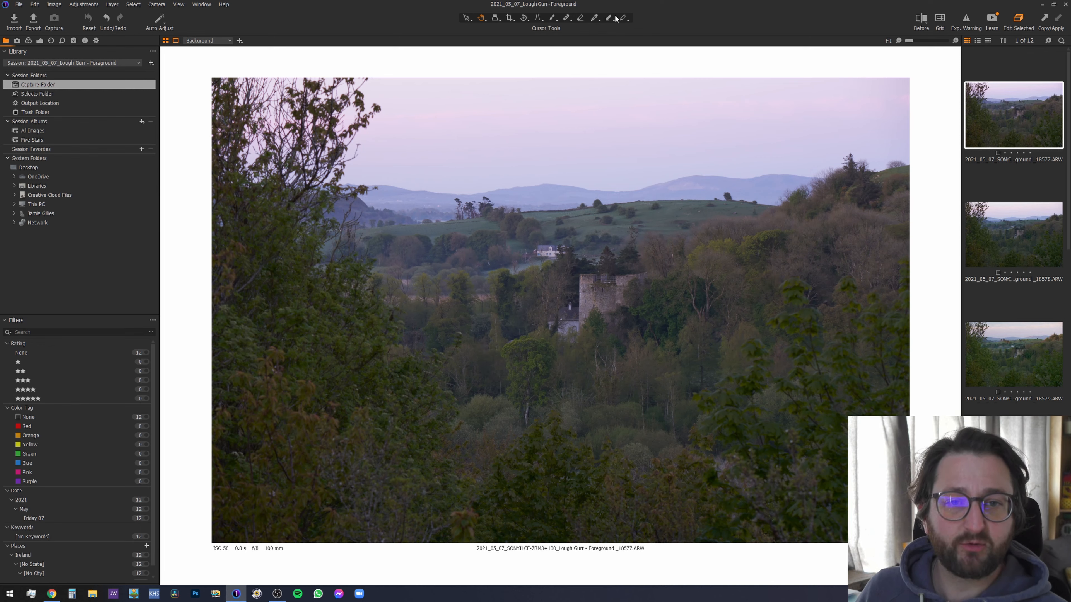
Step: Draw two red annotation lines along the foreground trees framing the valley with the Draw Annotations tool
{"action": "left_click", "coordinate": [623, 18]}
{"action": "left_click", "coordinate": [641, 28]}
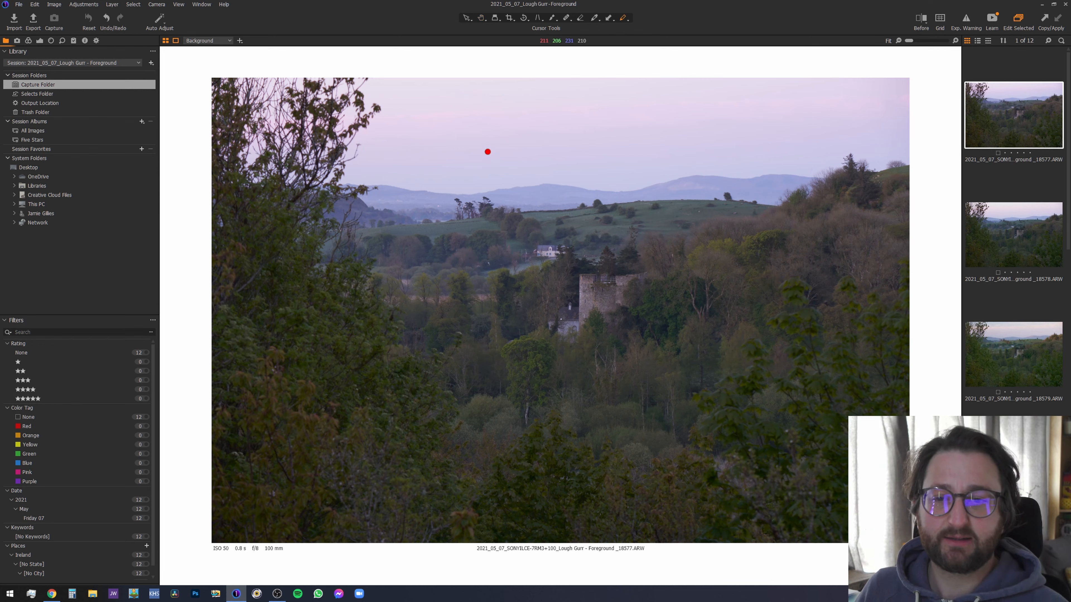
{"action": "mouse_move", "coordinate": [339, 84]}
{"action": "left_mouse_down"}
{"action": "mouse_move", "coordinate": [337, 250]}
{"action": "mouse_move", "coordinate": [379, 334]}
{"action": "mouse_move", "coordinate": [468, 441]}
{"action": "mouse_move", "coordinate": [522, 401]}
{"action": "mouse_move", "coordinate": [631, 458]}
{"action": "mouse_move", "coordinate": [729, 436]}
{"action": "mouse_move", "coordinate": [740, 288]}
{"action": "mouse_move", "coordinate": [873, 280]}
{"action": "mouse_move", "coordinate": [911, 296]}
{"action": "left_mouse_up"}
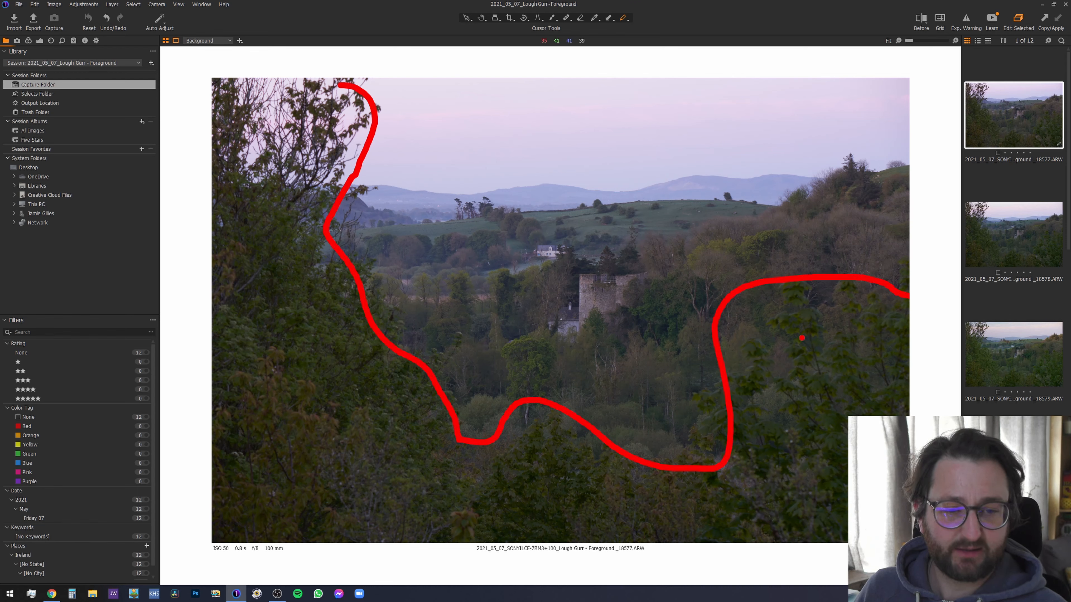
{"action": "mouse_move", "coordinate": [828, 341]}
{"action": "left_mouse_down"}
{"action": "mouse_move", "coordinate": [776, 489]}
{"action": "mouse_move", "coordinate": [638, 497]}
{"action": "mouse_move", "coordinate": [553, 471]}
{"action": "mouse_move", "coordinate": [450, 480]}
{"action": "mouse_move", "coordinate": [385, 442]}
{"action": "mouse_move", "coordinate": [322, 377]}
{"action": "mouse_move", "coordinate": [253, 206]}
{"action": "mouse_move", "coordinate": [279, 128]}
{"action": "left_mouse_up"}
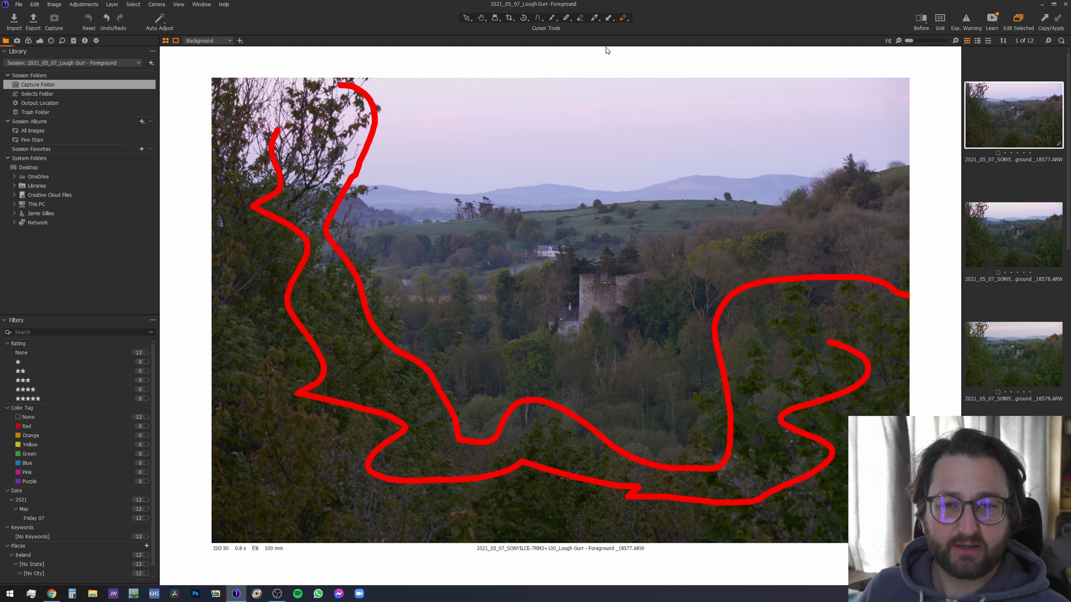
Step: Set the annotation color to blue, outline the middle-ground woodland as a triangle and mark the castle ruin
{"action": "left_click", "coordinate": [624, 18]}
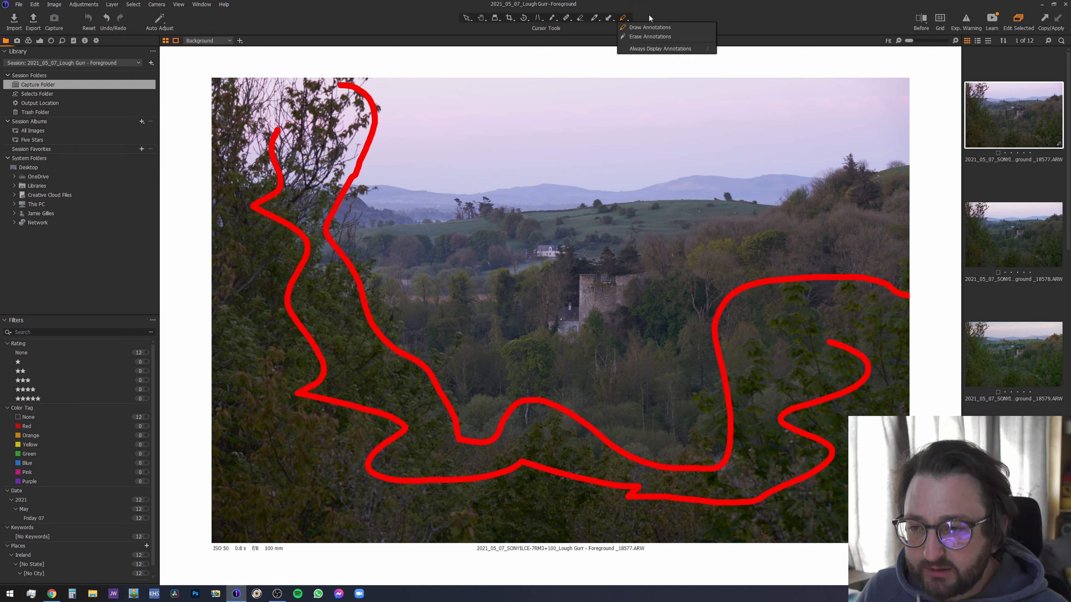
{"action": "left_click", "coordinate": [556, 223]}
{"action": "right_click", "coordinate": [557, 224]}
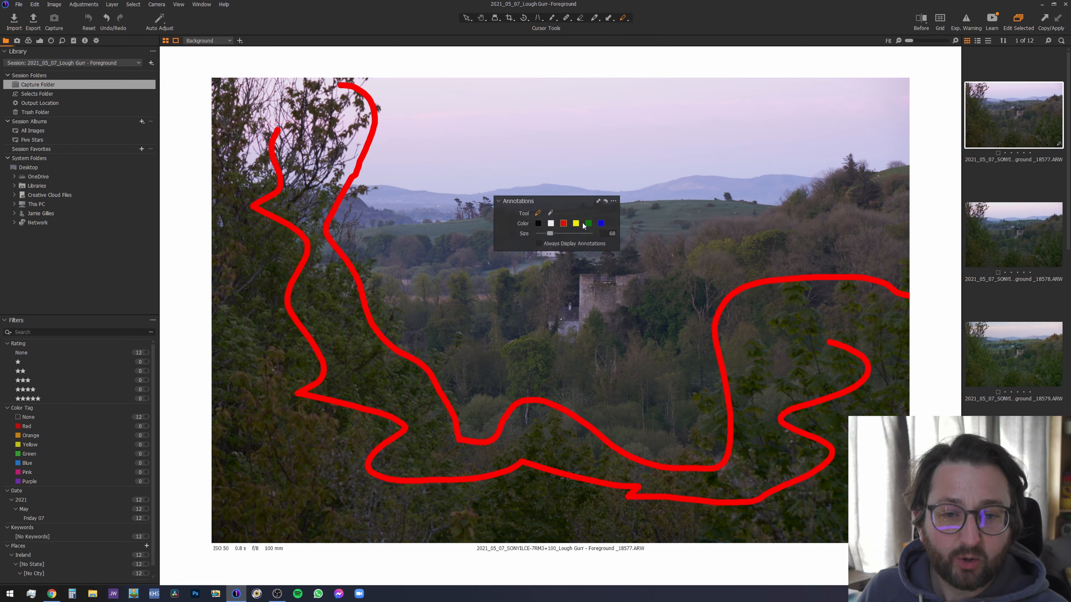
{"action": "left_click", "coordinate": [600, 223]}
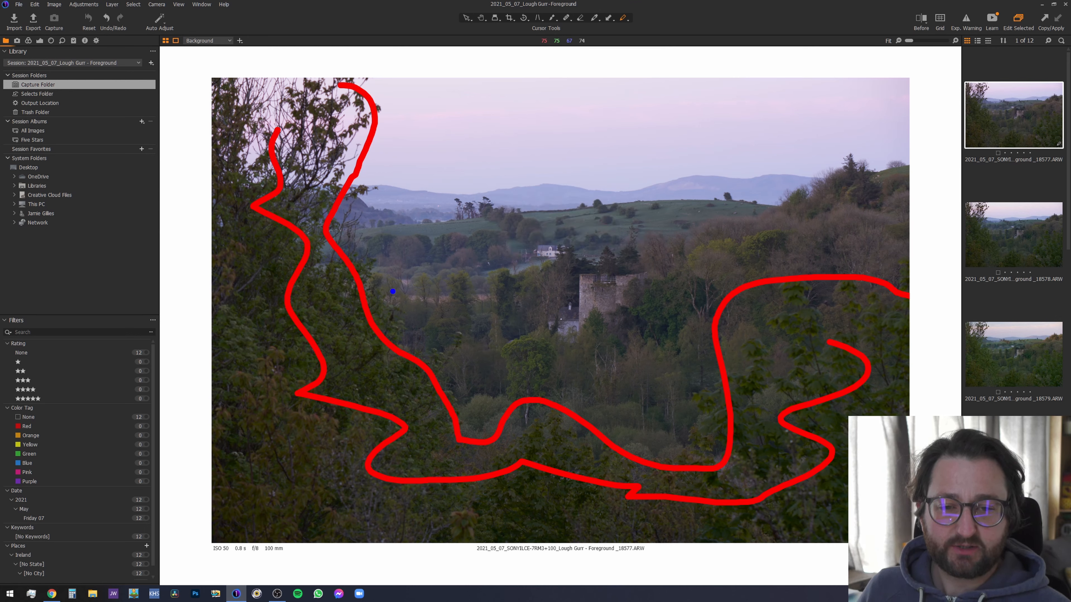
{"action": "mouse_move", "coordinate": [392, 277]}
{"action": "left_mouse_down"}
{"action": "mouse_move", "coordinate": [648, 275]}
{"action": "mouse_move", "coordinate": [584, 331]}
{"action": "mouse_move", "coordinate": [515, 369]}
{"action": "mouse_move", "coordinate": [477, 367]}
{"action": "mouse_move", "coordinate": [401, 271]}
{"action": "left_mouse_up"}
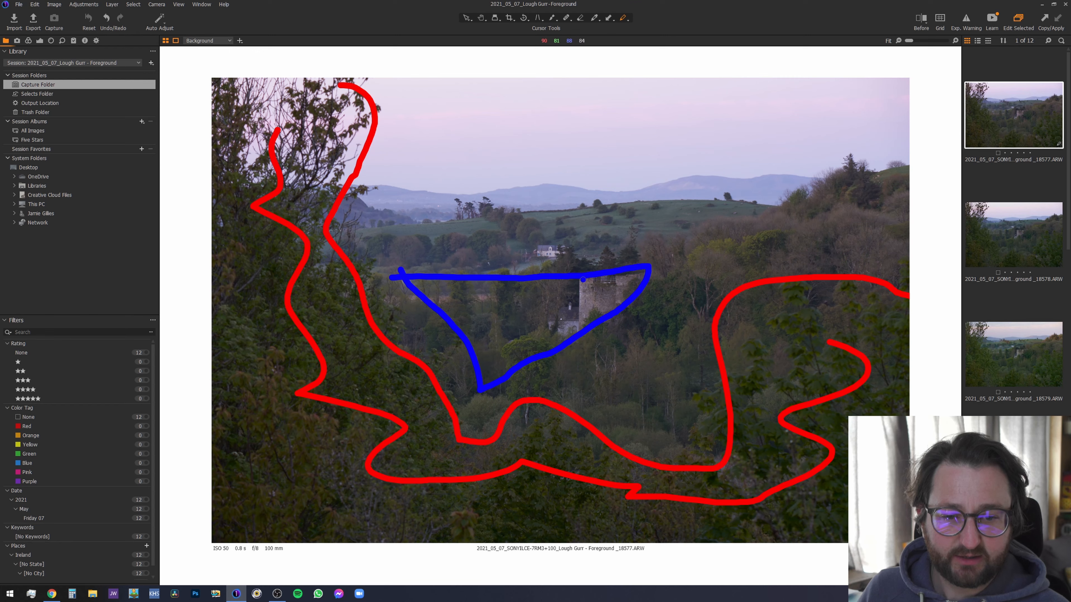
{"action": "mouse_move", "coordinate": [582, 279]}
{"action": "left_mouse_down"}
{"action": "mouse_move", "coordinate": [583, 325]}
{"action": "mouse_move", "coordinate": [586, 273]}
{"action": "mouse_move", "coordinate": [635, 272]}
{"action": "mouse_move", "coordinate": [633, 289]}
{"action": "mouse_move", "coordinate": [579, 322]}
{"action": "mouse_move", "coordinate": [611, 292]}
{"action": "left_mouse_up"}
Step: Set the annotation color to green, then outline and hatch the band of distant hills below the sky
{"action": "right_click", "coordinate": [575, 206]}
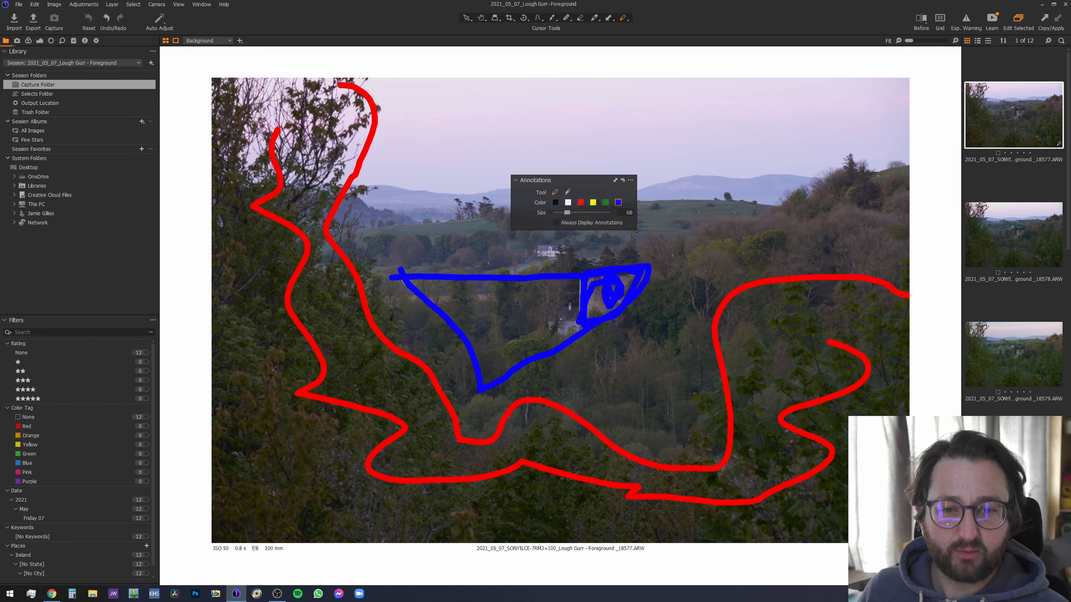
{"action": "left_click", "coordinate": [606, 203]}
{"action": "mouse_move", "coordinate": [368, 189]}
{"action": "left_mouse_down"}
{"action": "mouse_move", "coordinate": [839, 183]}
{"action": "mouse_move", "coordinate": [749, 204]}
{"action": "mouse_move", "coordinate": [372, 229]}
{"action": "left_mouse_up"}
{"action": "left_click_drag", "start_coordinate": [413, 195], "coordinate": [388, 227]}
{"action": "left_click_drag", "start_coordinate": [465, 197], "coordinate": [444, 214]}
{"action": "left_click_drag", "start_coordinate": [526, 188], "coordinate": [522, 209]}
{"action": "left_click_drag", "start_coordinate": [579, 190], "coordinate": [576, 202]}
{"action": "left_click_drag", "start_coordinate": [667, 189], "coordinate": [665, 196]}
Step: Set the annotation color to yellow and mark the sky with seven slanted strokes
{"action": "right_click", "coordinate": [611, 156]}
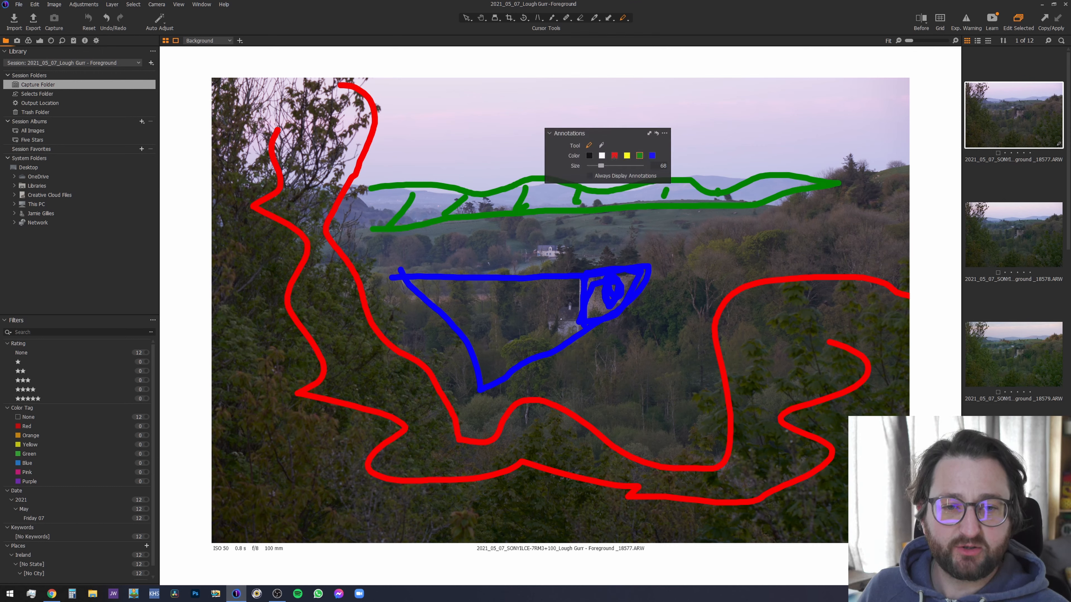
{"action": "left_click", "coordinate": [627, 156]}
{"action": "left_click_drag", "start_coordinate": [456, 102], "coordinate": [434, 150]}
{"action": "left_click_drag", "start_coordinate": [513, 110], "coordinate": [490, 157]}
{"action": "left_click_drag", "start_coordinate": [601, 102], "coordinate": [574, 154]}
{"action": "left_click_drag", "start_coordinate": [646, 108], "coordinate": [631, 146]}
{"action": "left_click_drag", "start_coordinate": [708, 109], "coordinate": [702, 128]}
{"action": "left_click_drag", "start_coordinate": [806, 98], "coordinate": [798, 147]}
{"action": "left_click_drag", "start_coordinate": [887, 101], "coordinate": [881, 124]}
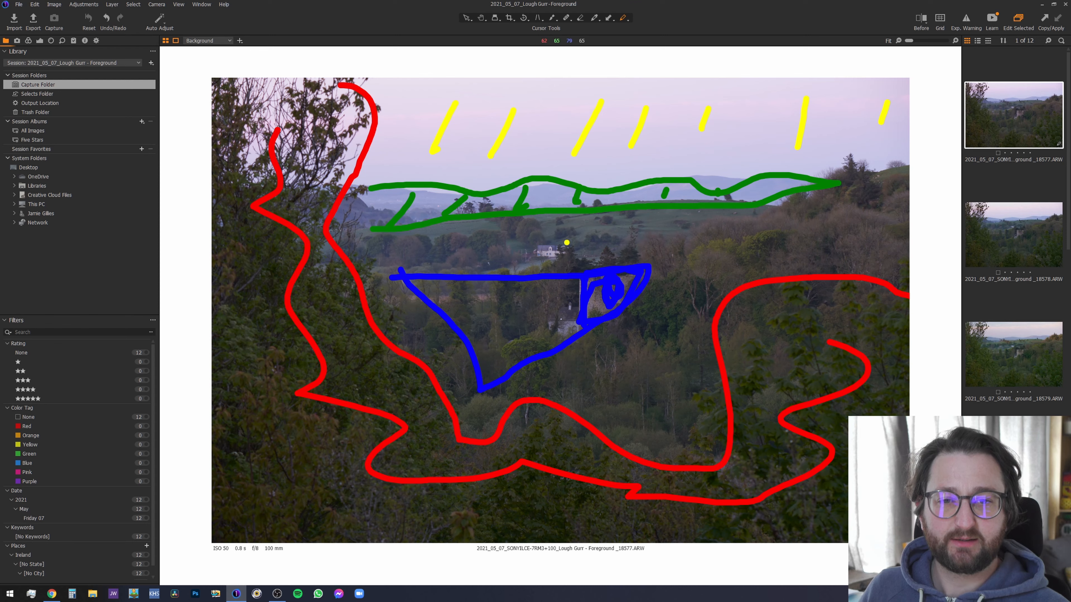
Step: Draw a black annotation path from the lower foreground up past the castle, ending in circles over the hills
{"action": "right_click", "coordinate": [569, 244]}
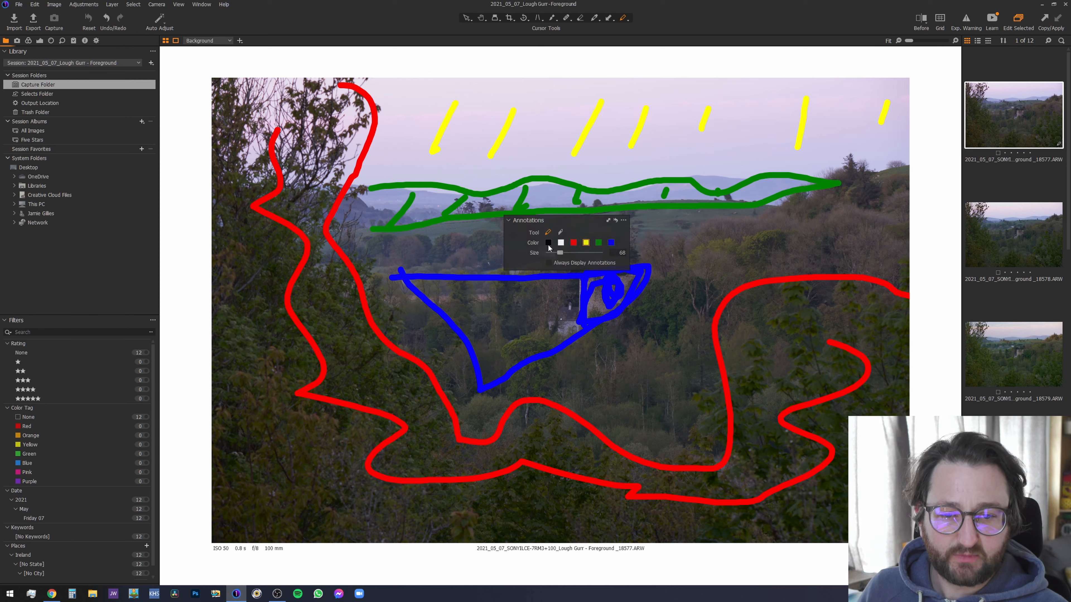
{"action": "left_click", "coordinate": [548, 243]}
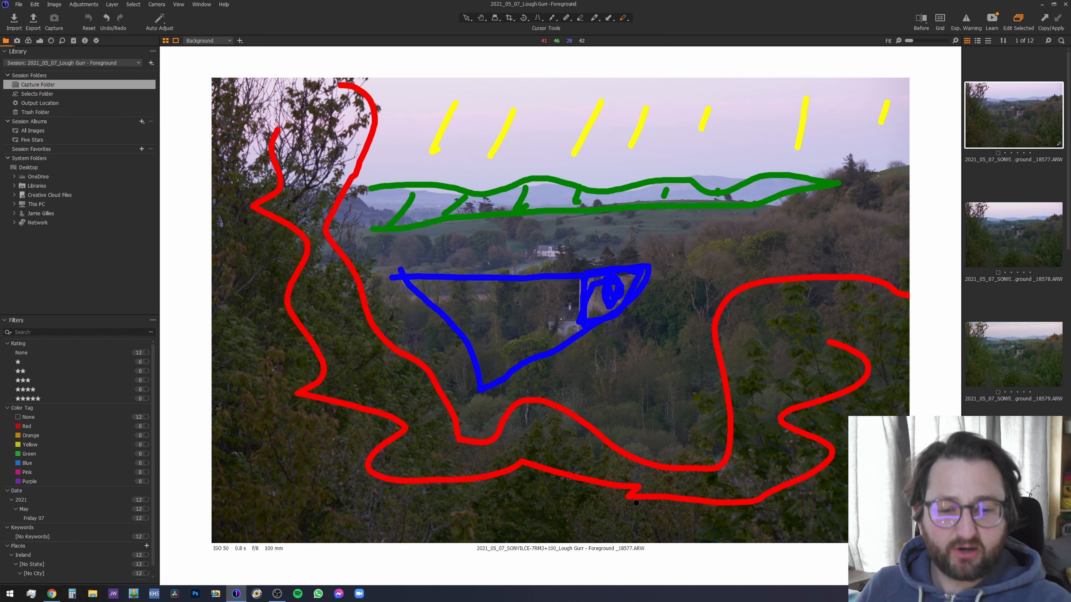
{"action": "mouse_move", "coordinate": [678, 516]}
{"action": "left_mouse_down"}
{"action": "mouse_move", "coordinate": [577, 308]}
{"action": "mouse_move", "coordinate": [577, 257]}
{"action": "mouse_move", "coordinate": [602, 161]}
{"action": "mouse_move", "coordinate": [581, 156]}
{"action": "mouse_move", "coordinate": [578, 188]}
{"action": "mouse_move", "coordinate": [637, 175]}
{"action": "mouse_move", "coordinate": [586, 137]}
{"action": "mouse_move", "coordinate": [591, 203]}
{"action": "mouse_move", "coordinate": [550, 172]}
{"action": "mouse_move", "coordinate": [564, 148]}
{"action": "mouse_move", "coordinate": [537, 173]}
{"action": "mouse_move", "coordinate": [534, 192]}
{"action": "mouse_move", "coordinate": [632, 189]}
{"action": "left_mouse_up"}
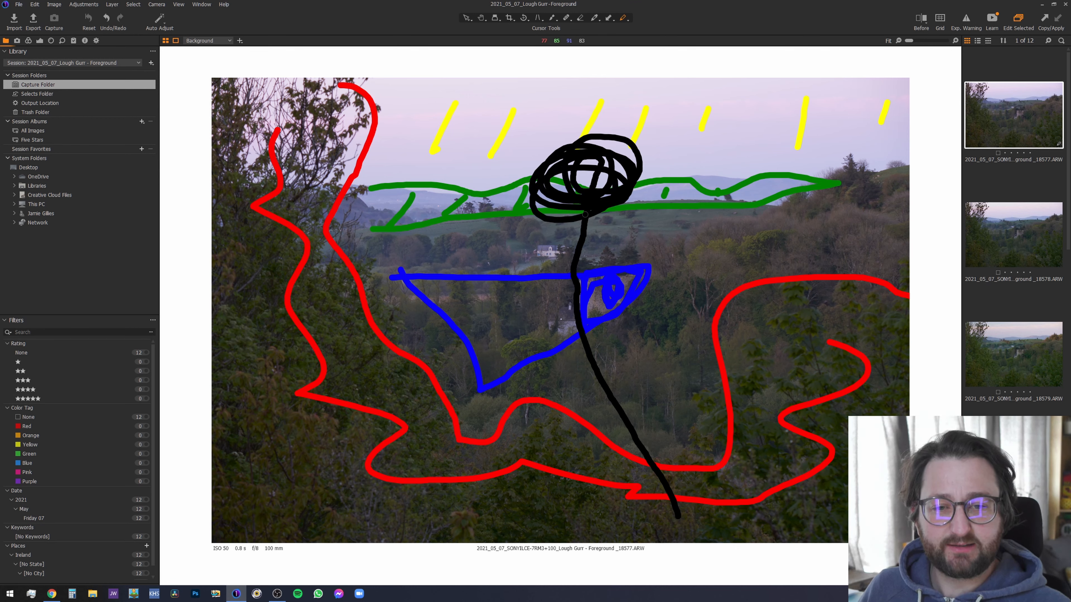
Step: Erase the black path, the green hill outline and the green hatch marks nearest the foreground tree
{"action": "left_click", "coordinate": [626, 19]}
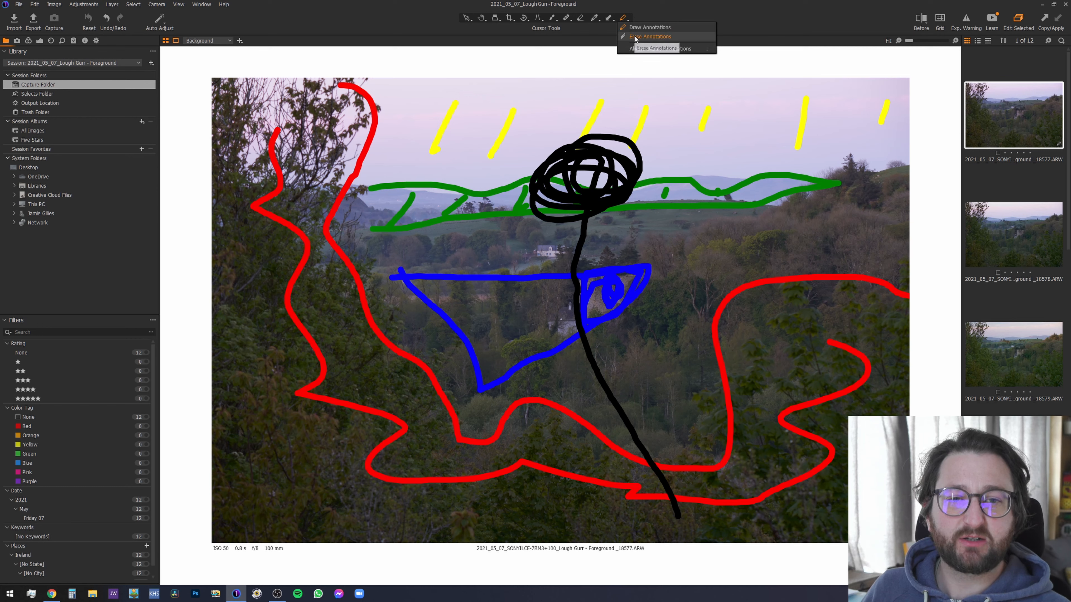
{"action": "left_click", "coordinate": [649, 36]}
{"action": "left_click", "coordinate": [607, 148]}
{"action": "left_click", "coordinate": [594, 184]}
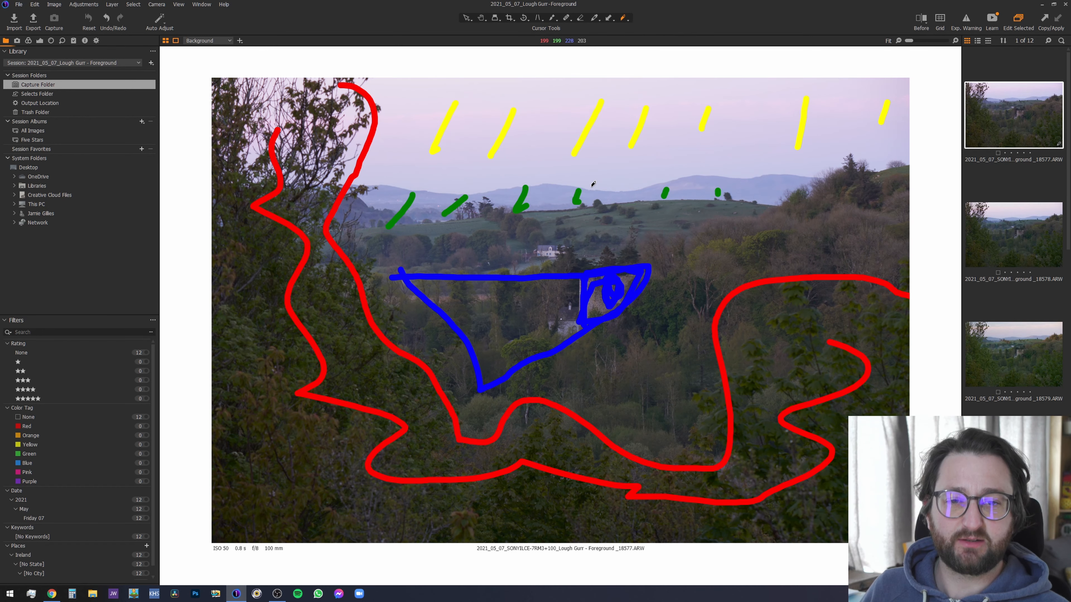
{"action": "left_click", "coordinate": [578, 198]}
{"action": "left_click", "coordinate": [522, 200]}
{"action": "left_click", "coordinate": [455, 205]}
{"action": "left_click", "coordinate": [401, 207]}
Step: Erase both red foreground lines, the blue triangle and the blue marks over the castle
{"action": "left_click", "coordinate": [343, 194]}
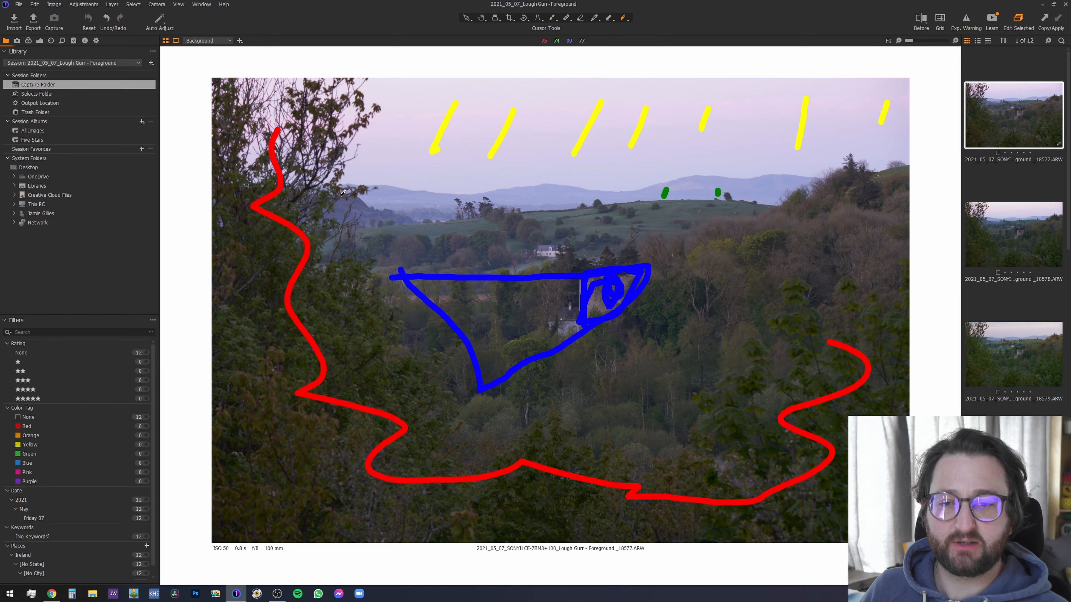
{"action": "left_click", "coordinate": [294, 221]}
{"action": "left_click", "coordinate": [570, 275]}
{"action": "left_click", "coordinate": [599, 281]}
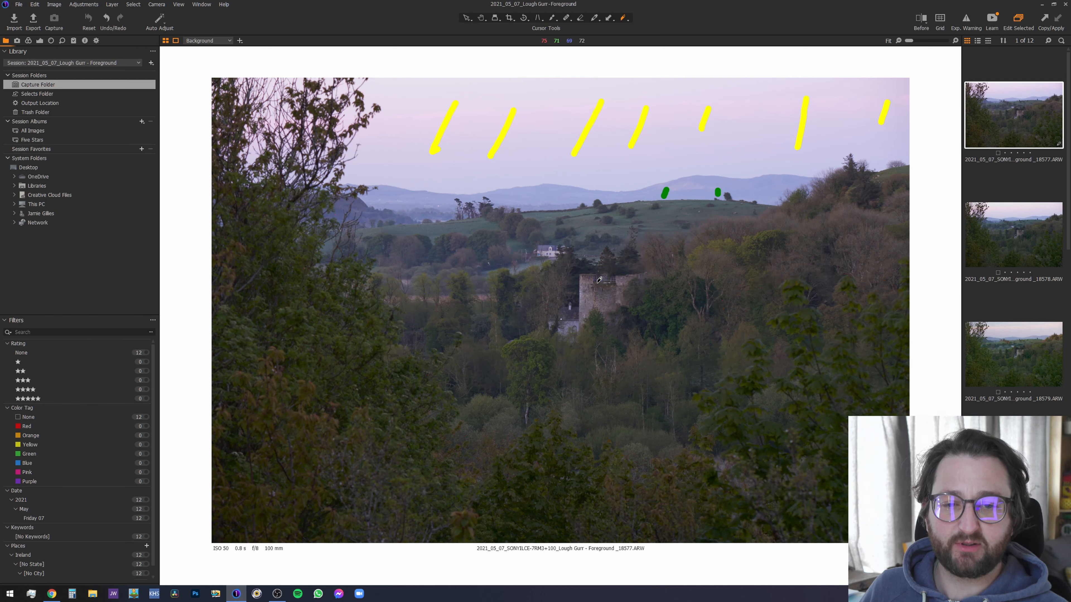
Step: Erase five of the yellow sky strokes and one of the two remaining green hill marks
{"action": "left_click", "coordinate": [586, 138]}
{"action": "left_click", "coordinate": [498, 142]}
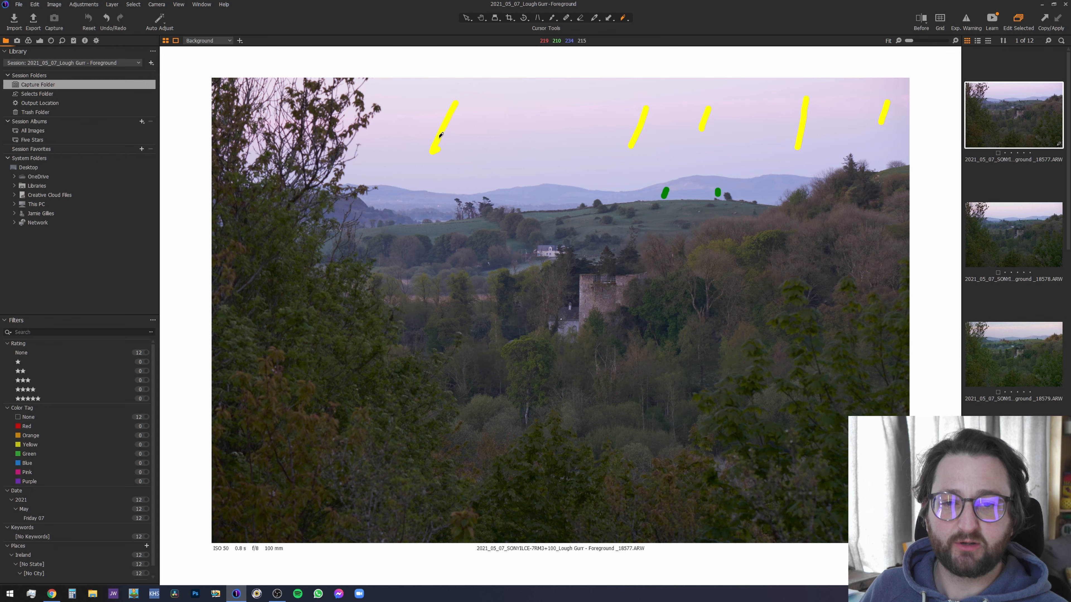
{"action": "left_click", "coordinate": [437, 138]}
{"action": "left_click", "coordinate": [665, 193]}
{"action": "left_click", "coordinate": [637, 128]}
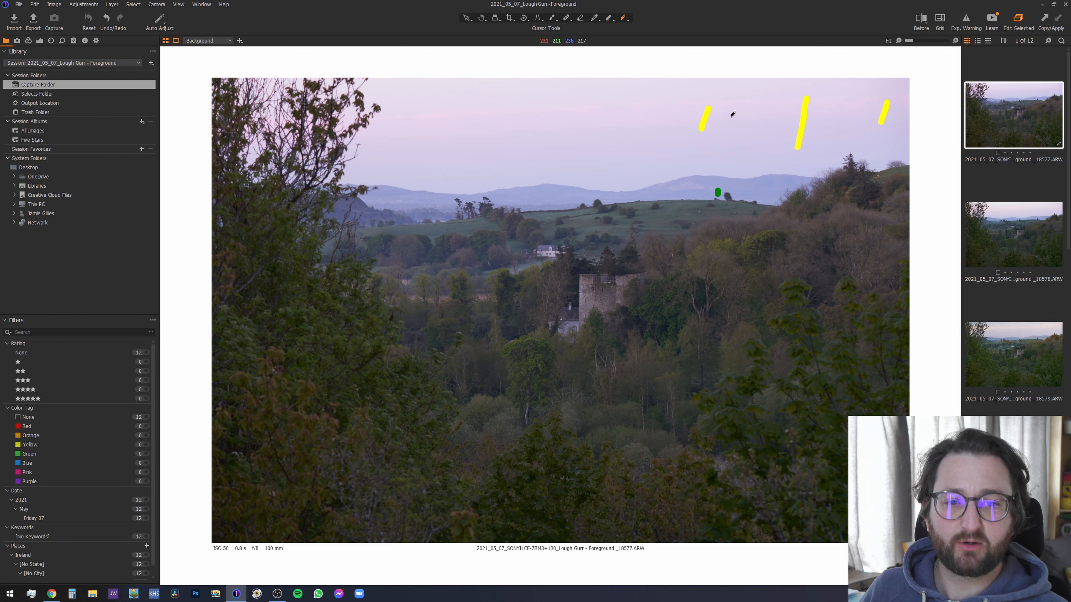
{"action": "left_click", "coordinate": [705, 117]}
Step: Turn on Always Display Annotations, then turn it off again
{"action": "left_click", "coordinate": [627, 17]}
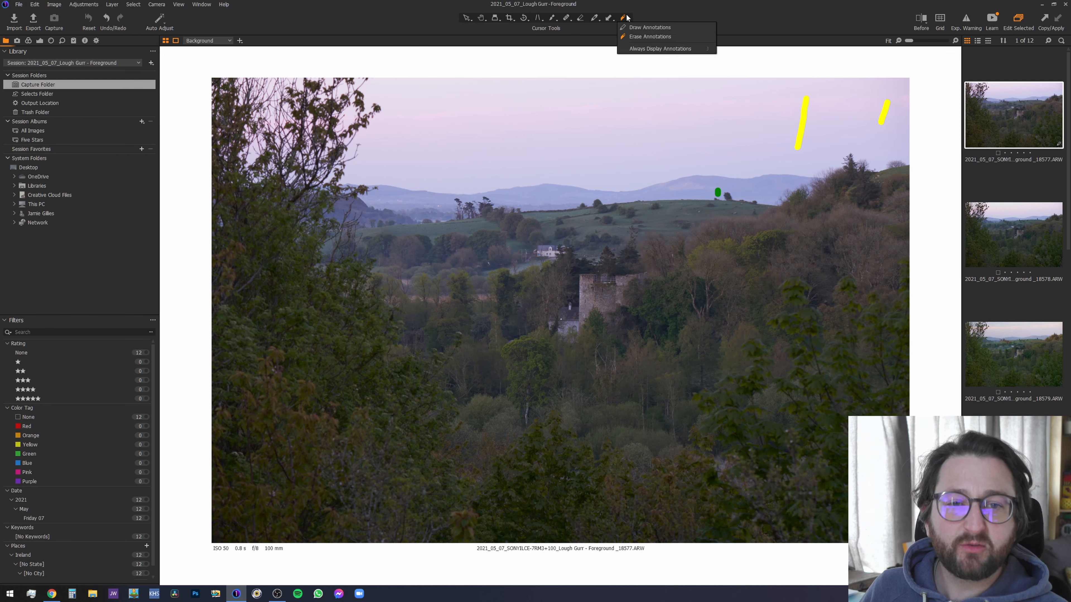
{"action": "left_click", "coordinate": [634, 47]}
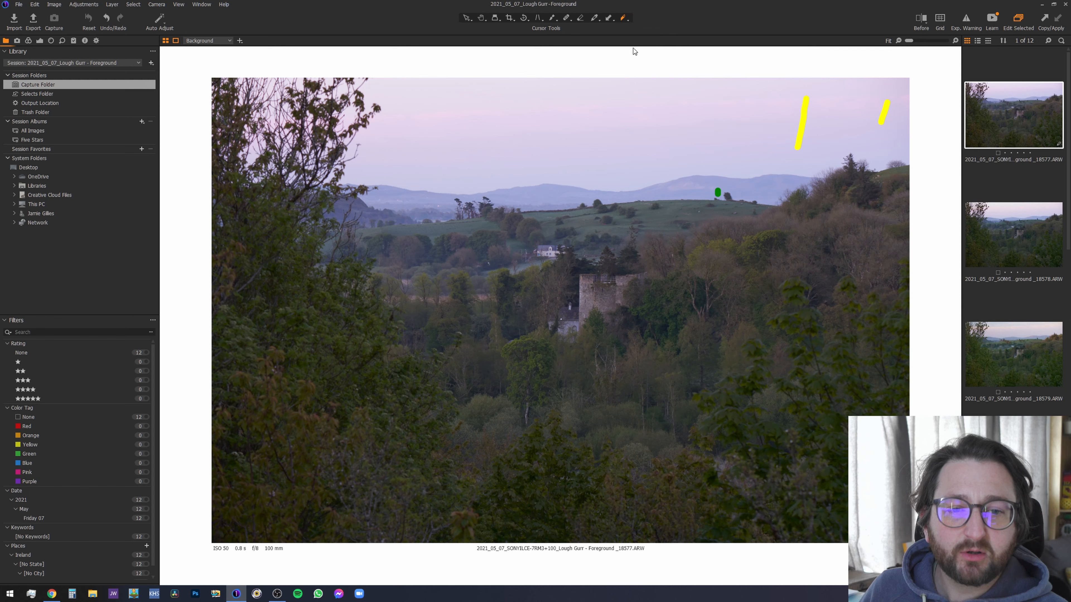
{"action": "left_click", "coordinate": [627, 23]}
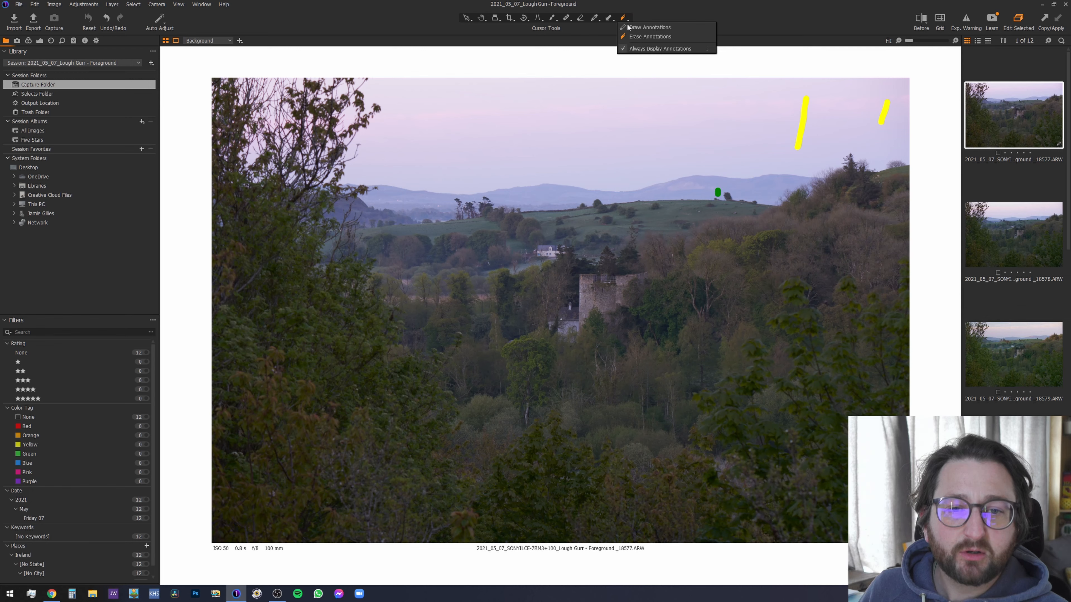
{"action": "left_click", "coordinate": [637, 49]}
Step: Erase the last two yellow strokes and the last green mark, and switch to the Pan cursor tool
{"action": "left_click", "coordinate": [805, 115]}
{"action": "left_click", "coordinate": [885, 109]}
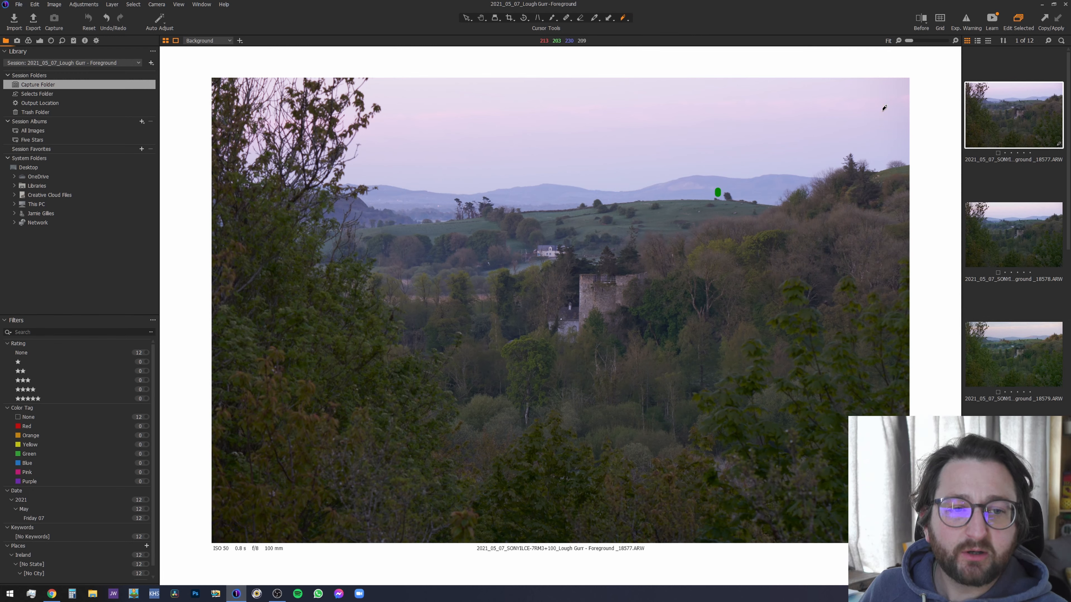
{"action": "left_click", "coordinate": [718, 193]}
{"action": "left_click", "coordinate": [481, 18]}
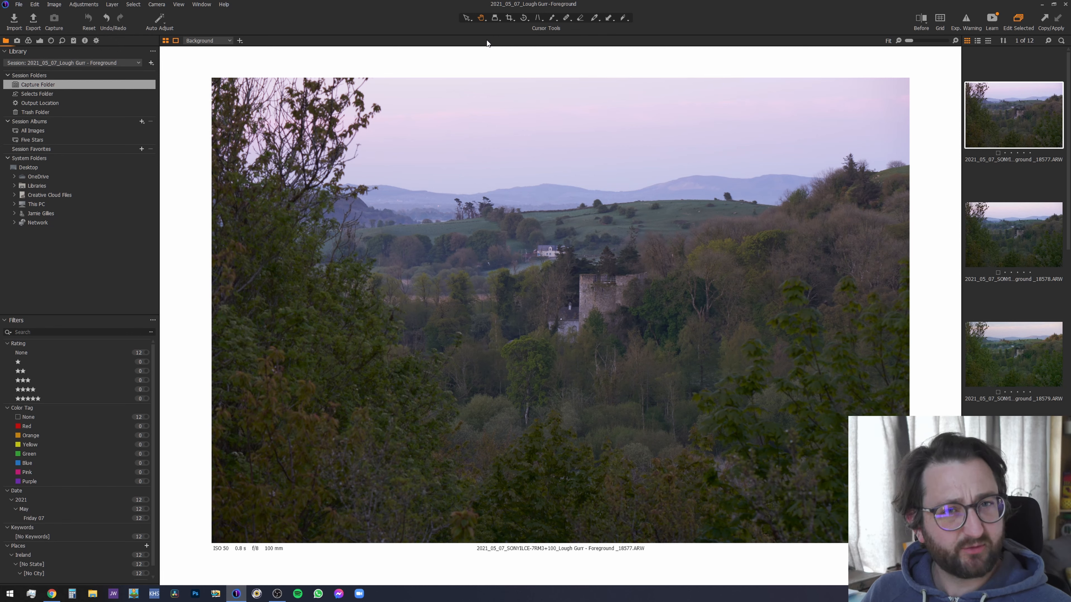
Step: Browse the photos from the castle valley to the lakeside tree, comparing the tree shots' exposures and framing in images 18585 to 18588
{"action": "key", "text": "Down"}
{"action": "key", "text": "Down"}
{"action": "key", "text": "Down"}
{"action": "key", "text": "Down"}
{"action": "key", "text": "Down"}
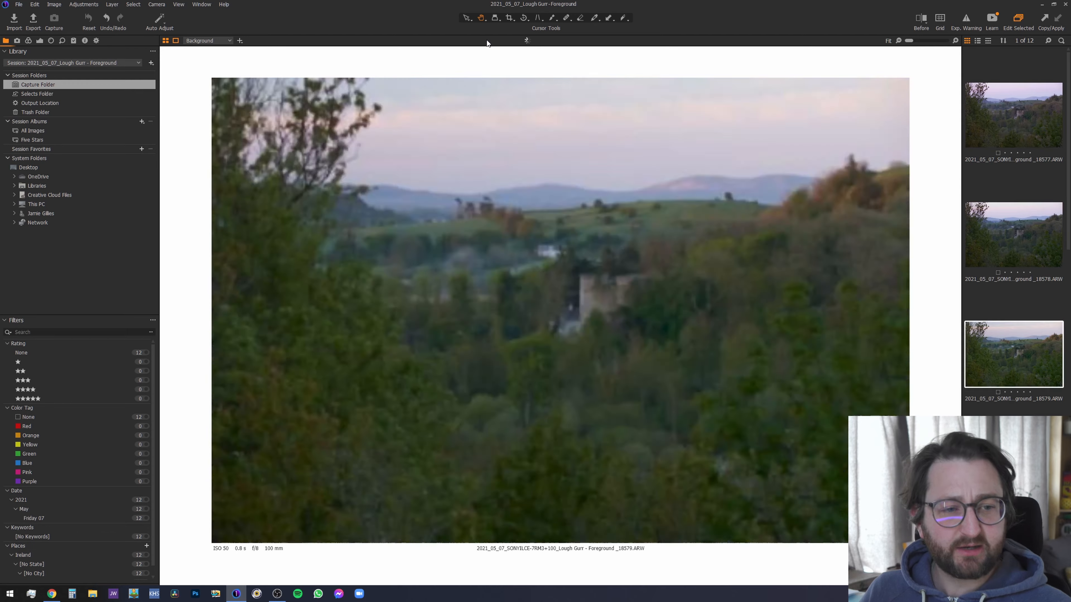
{"action": "key", "text": "Down"}
{"action": "key", "text": "Down"}
{"action": "key", "text": "Down"}
{"action": "key", "text": "Down"}
{"action": "key", "text": "Down"}
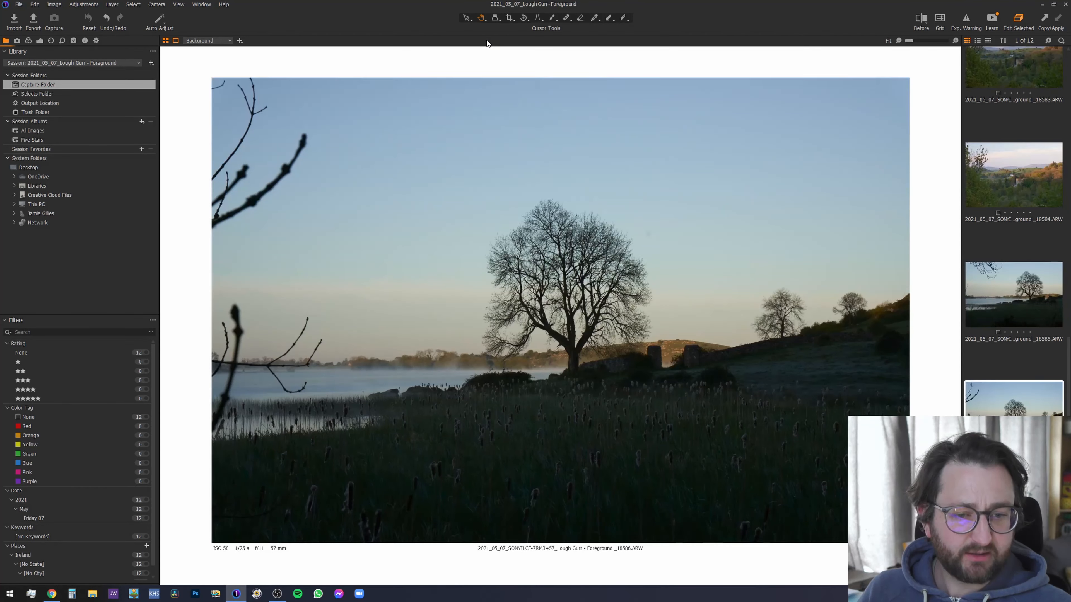
{"action": "key", "text": "Down"}
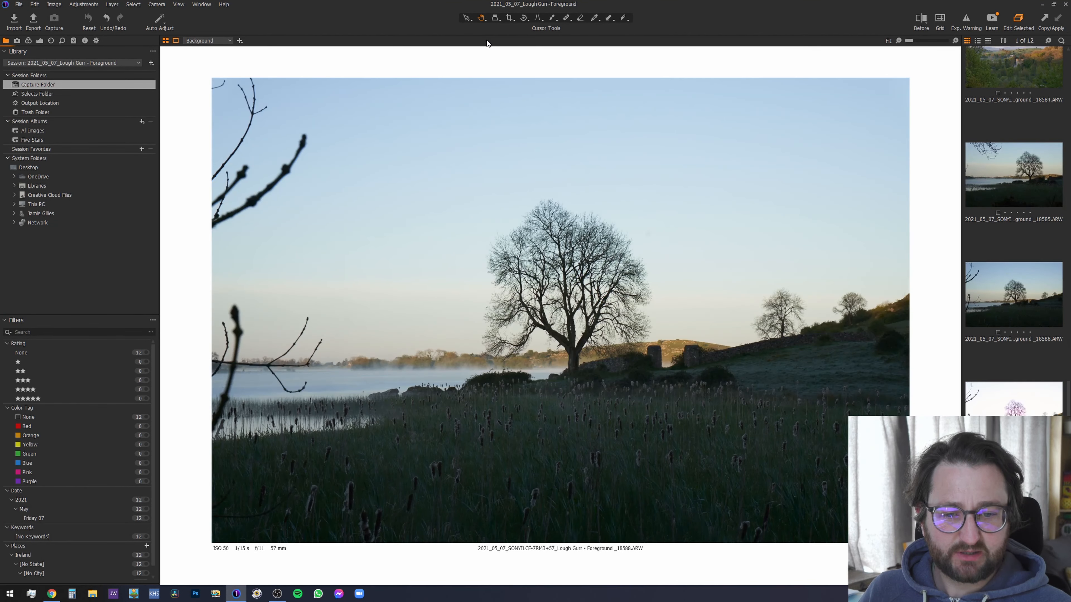
{"action": "key", "text": "Up"}
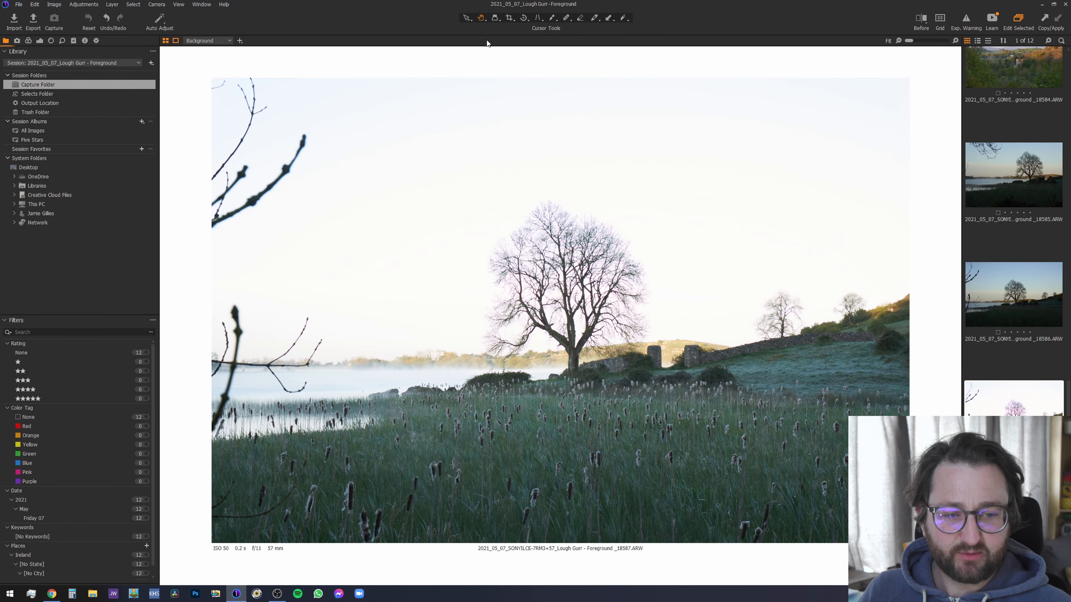
{"action": "key", "text": "Up"}
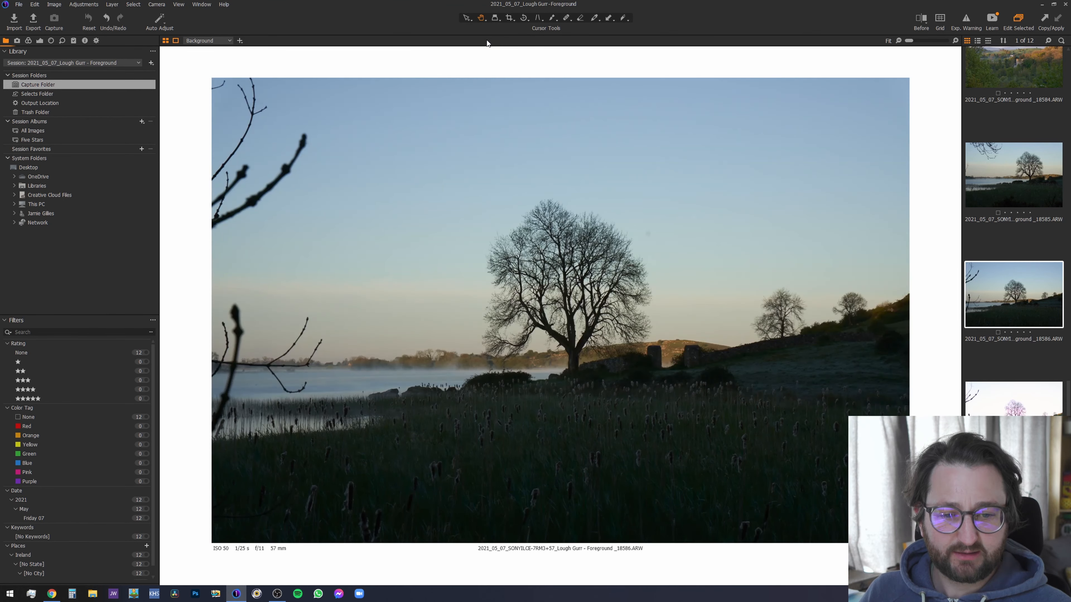
{"action": "key", "text": "Down"}
{"action": "key", "text": "Up"}
{"action": "key", "text": "Up"}
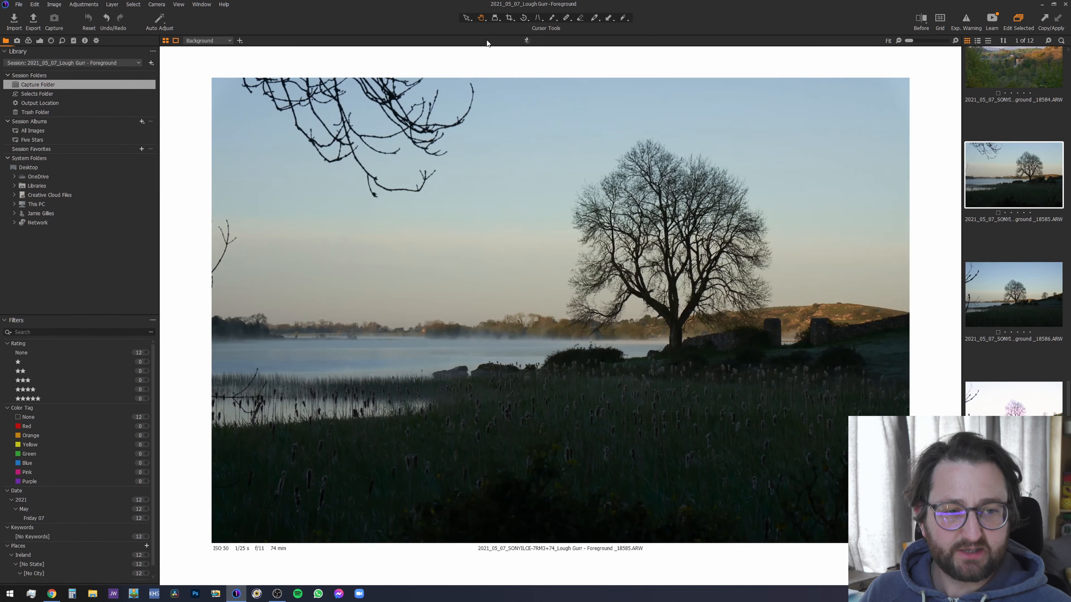
Step: Compare the framing of the overhanging branches in the lakeside tree photos 18585 and 18586
{"action": "key", "text": "Up"}
{"action": "key", "text": "Down"}
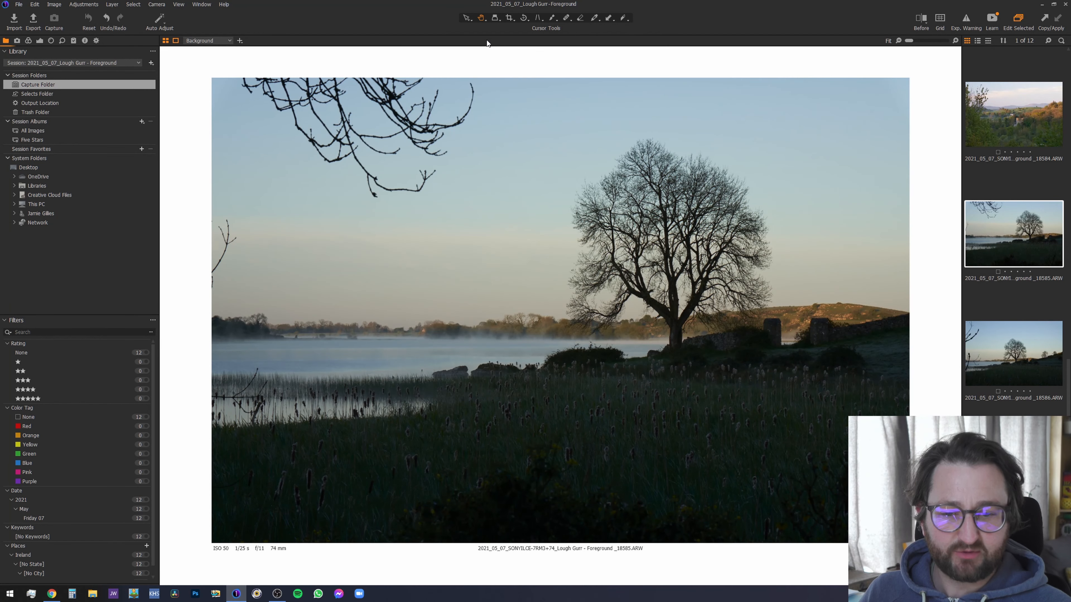
{"action": "key", "text": "Down"}
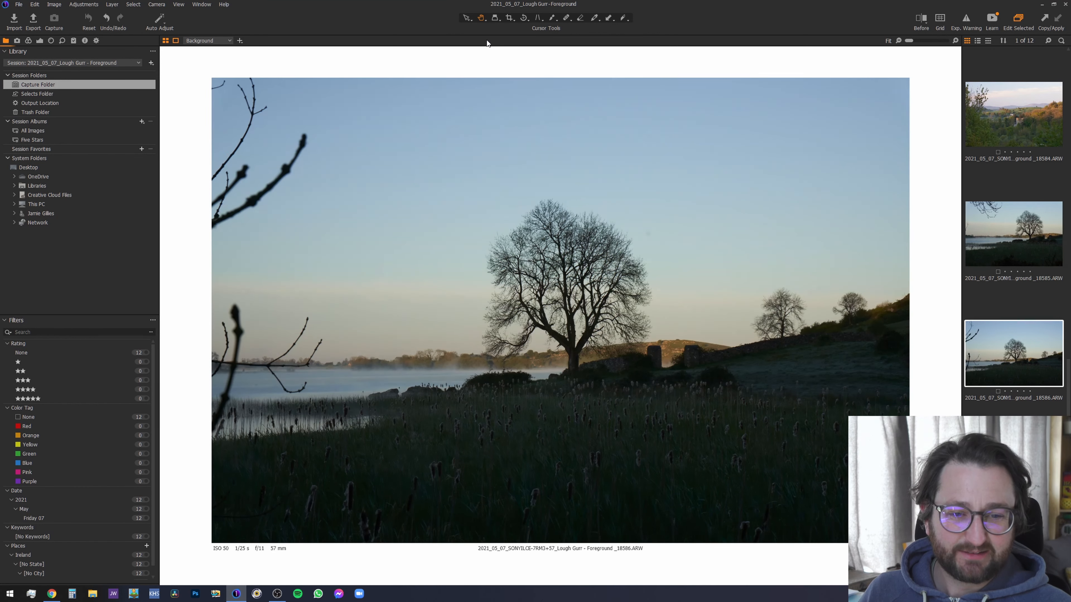
{"action": "key", "text": "Down"}
{"action": "key", "text": "Up"}
{"action": "key", "text": "Up"}
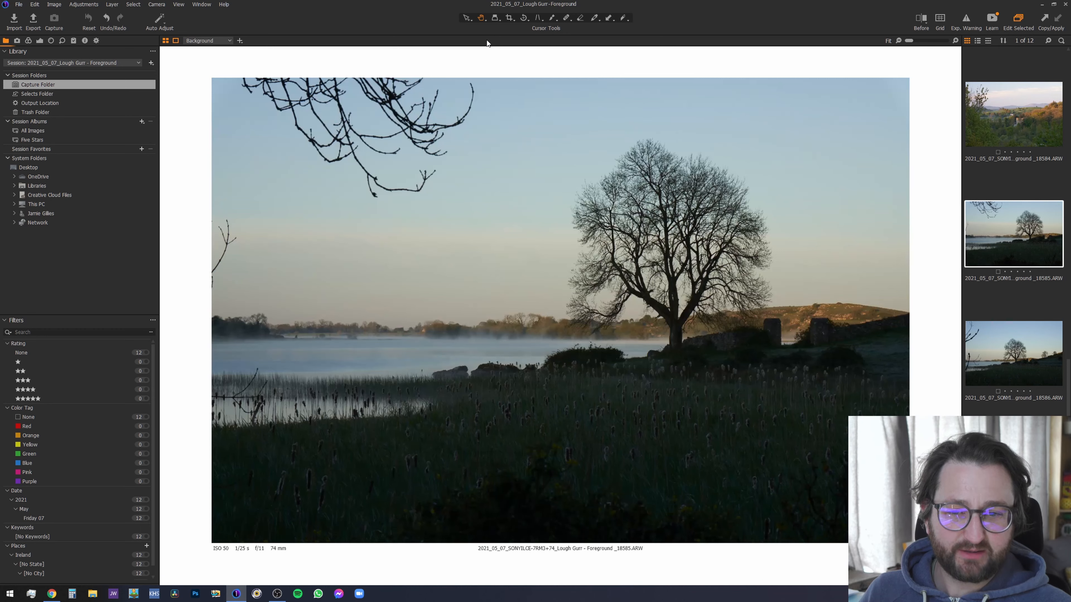
Step: Draw black annotation strokes around the intruding branches in photos 18585 and 18586 with Draw Annotations
{"action": "left_click", "coordinate": [623, 18]}
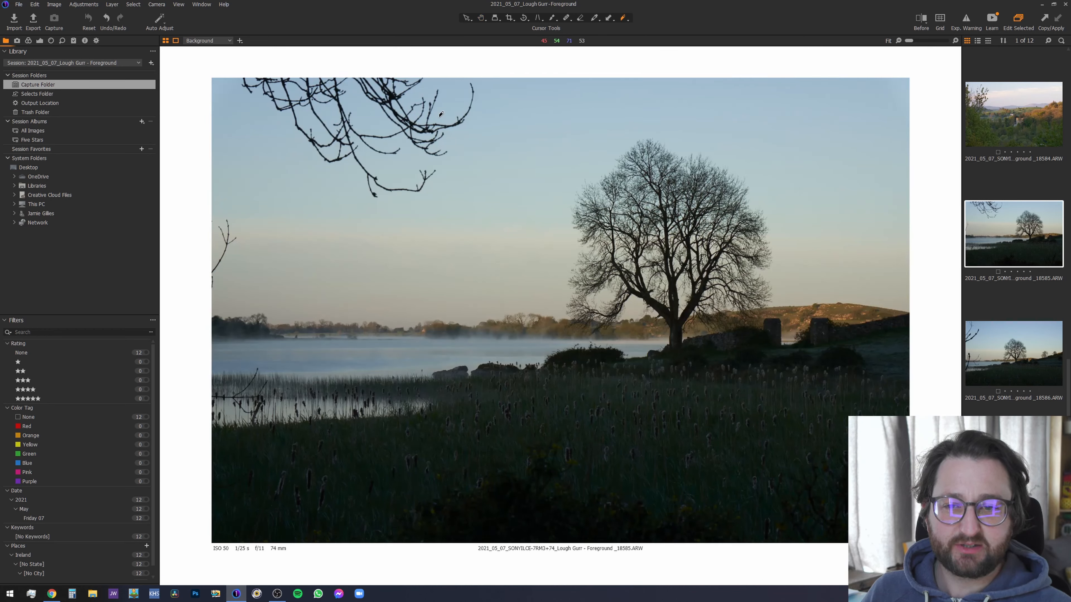
{"action": "left_click", "coordinate": [624, 19]}
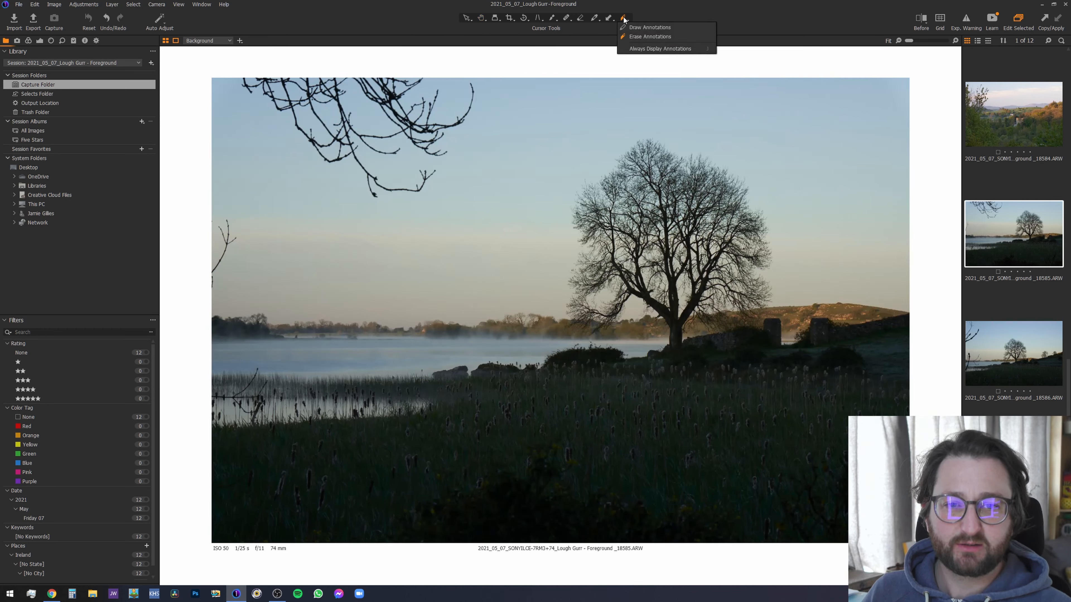
{"action": "left_click", "coordinate": [633, 27]}
{"action": "mouse_move", "coordinate": [457, 99]}
{"action": "left_mouse_down"}
{"action": "mouse_move", "coordinate": [331, 172]}
{"action": "mouse_move", "coordinate": [295, 116]}
{"action": "mouse_move", "coordinate": [274, 192]}
{"action": "mouse_move", "coordinate": [337, 371]}
{"action": "mouse_move", "coordinate": [247, 459]}
{"action": "left_mouse_up"}
{"action": "key", "text": "Down"}
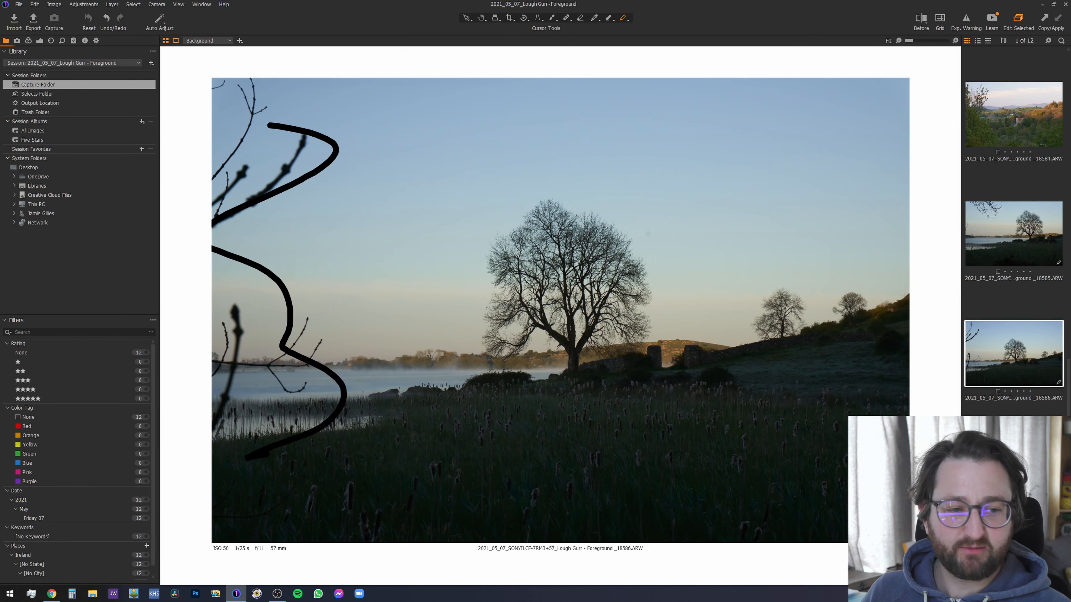
Step: Erase the black annotation strokes around the branches in photos 18586 and 18585 with Erase Annotations
{"action": "right_click", "coordinate": [622, 20]}
{"action": "left_click", "coordinate": [626, 37]}
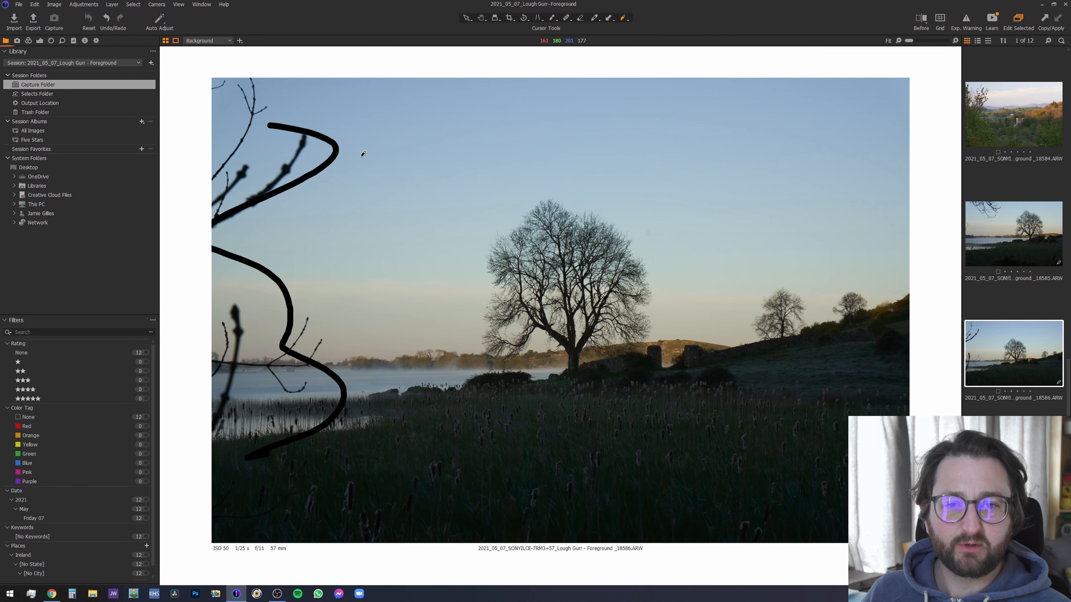
{"action": "left_click", "coordinate": [328, 155]}
{"action": "left_click", "coordinate": [991, 248]}
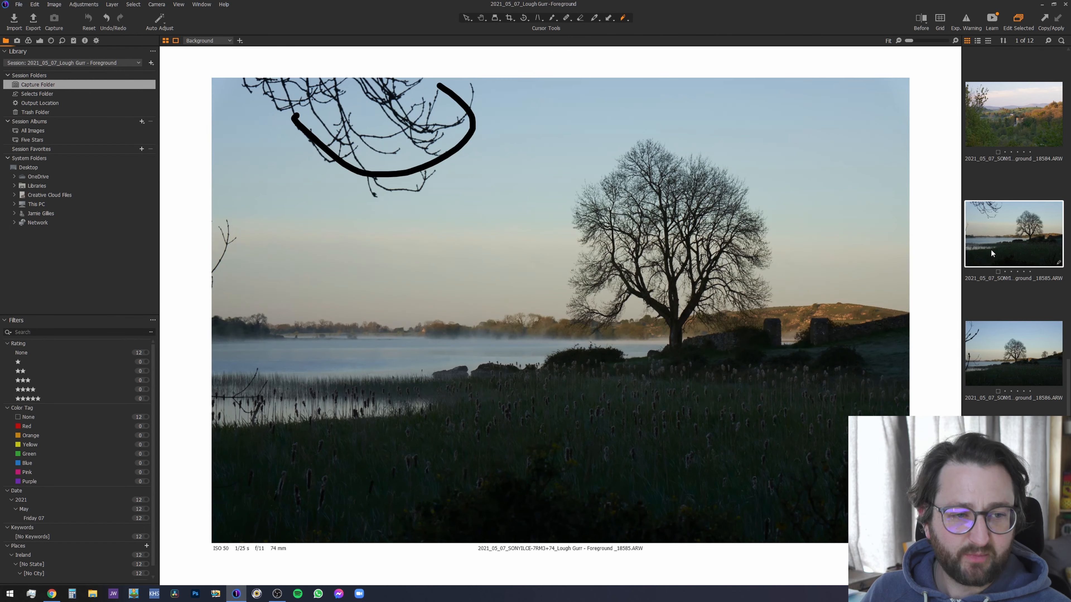
{"action": "left_click", "coordinate": [350, 162]}
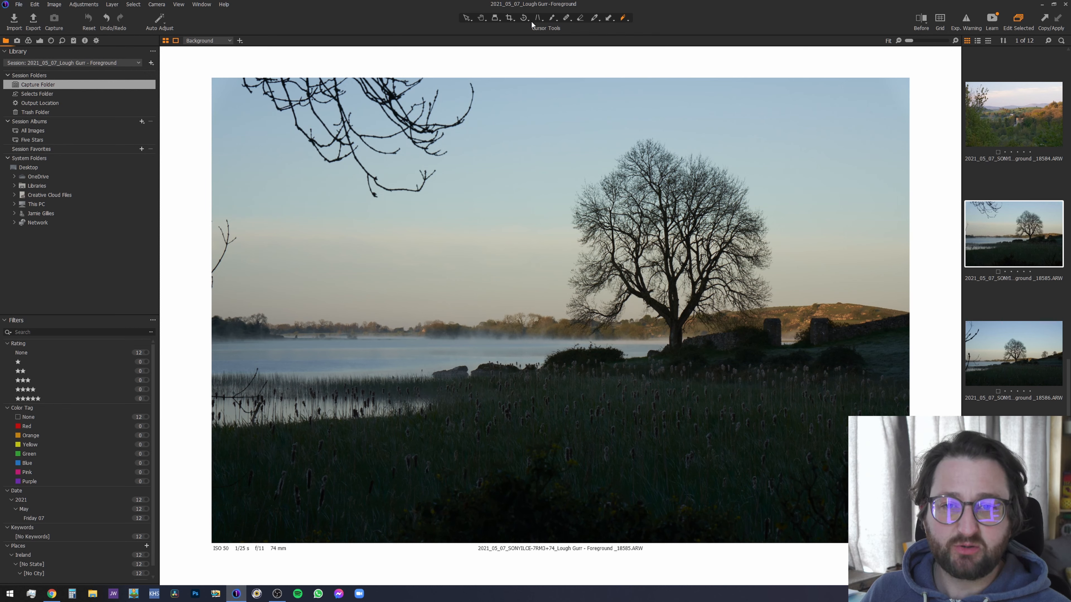
Step: Try to heal the overhanging branches in photo 18585 with a size 1526 brush, move the heal source, and delete the heal layer
{"action": "left_click", "coordinate": [40, 41]}
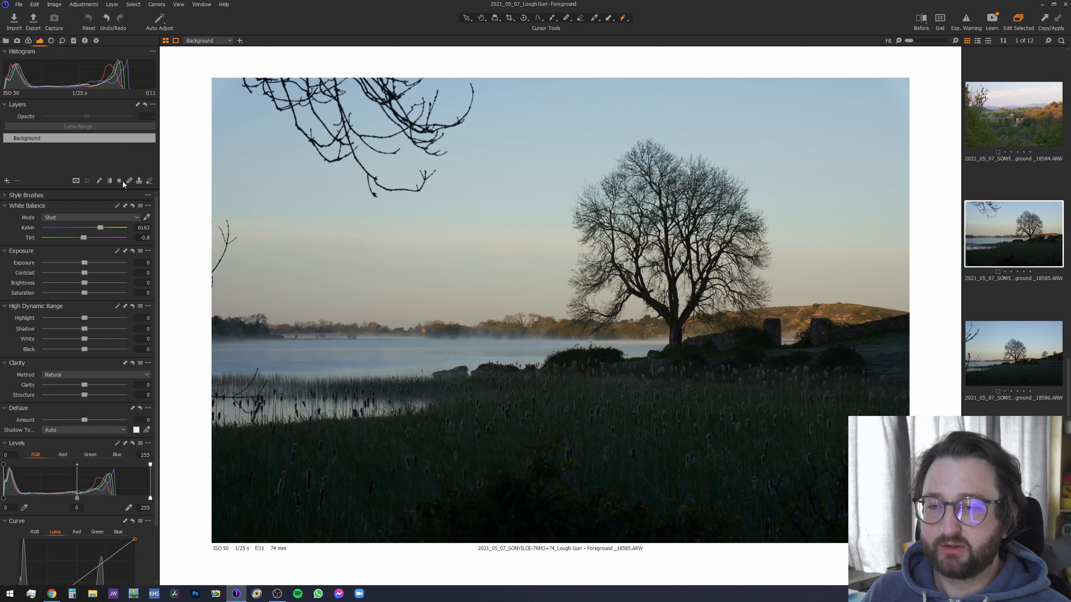
{"action": "left_click", "coordinate": [130, 181]}
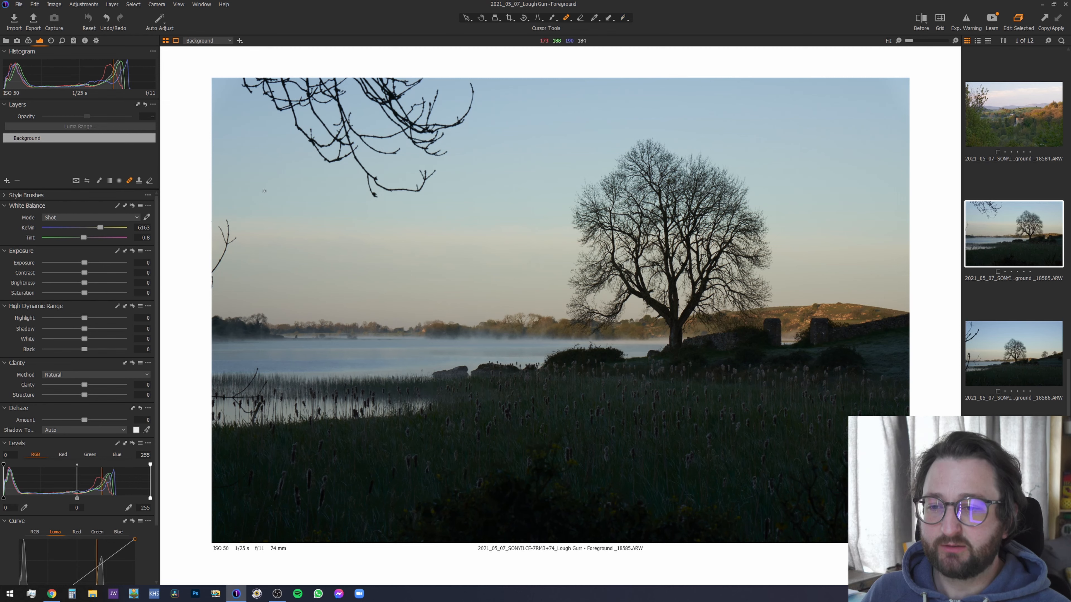
{"action": "right_click", "coordinate": [321, 153]}
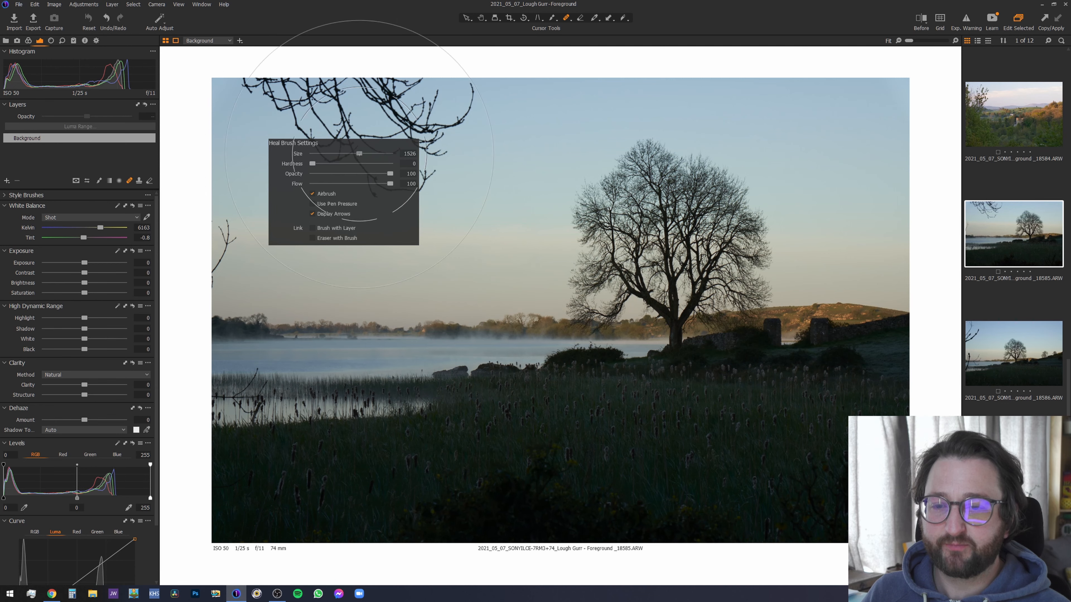
{"action": "mouse_move", "coordinate": [311, 86]}
{"action": "left_mouse_down"}
{"action": "mouse_move", "coordinate": [451, 100]}
{"action": "mouse_move", "coordinate": [443, 95]}
{"action": "left_mouse_up"}
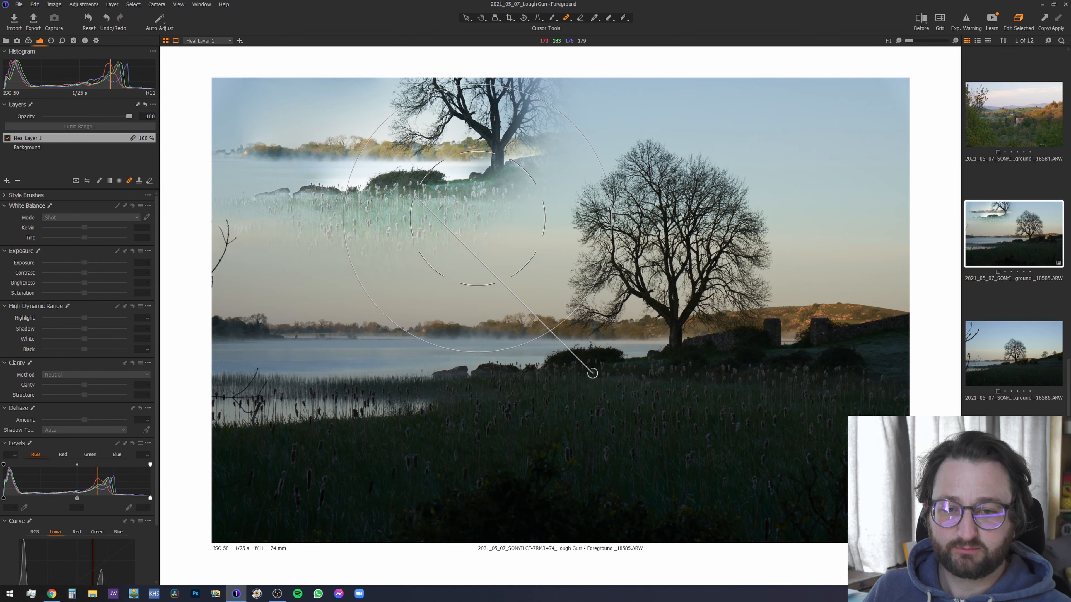
{"action": "mouse_move", "coordinate": [592, 373]}
{"action": "left_mouse_down"}
{"action": "mouse_move", "coordinate": [466, 258]}
{"action": "mouse_move", "coordinate": [456, 151]}
{"action": "mouse_move", "coordinate": [502, 132]}
{"action": "mouse_move", "coordinate": [748, 117]}
{"action": "mouse_move", "coordinate": [828, 89]}
{"action": "mouse_move", "coordinate": [758, 99]}
{"action": "mouse_move", "coordinate": [705, 89]}
{"action": "mouse_move", "coordinate": [712, 69]}
{"action": "mouse_move", "coordinate": [392, 64]}
{"action": "mouse_move", "coordinate": [415, 68]}
{"action": "left_mouse_up"}
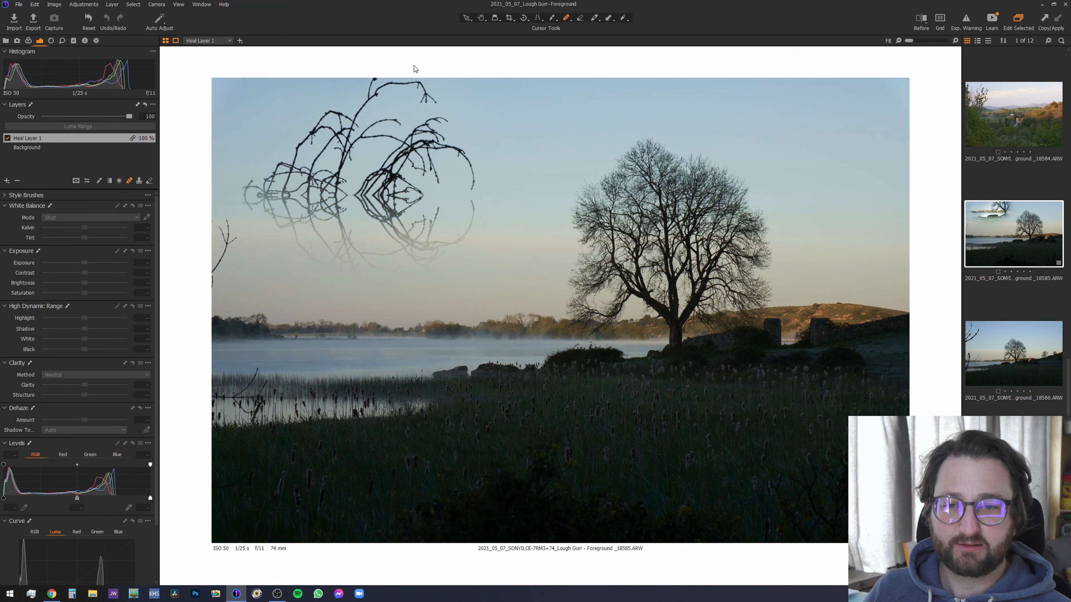
{"action": "left_click", "coordinate": [17, 181]}
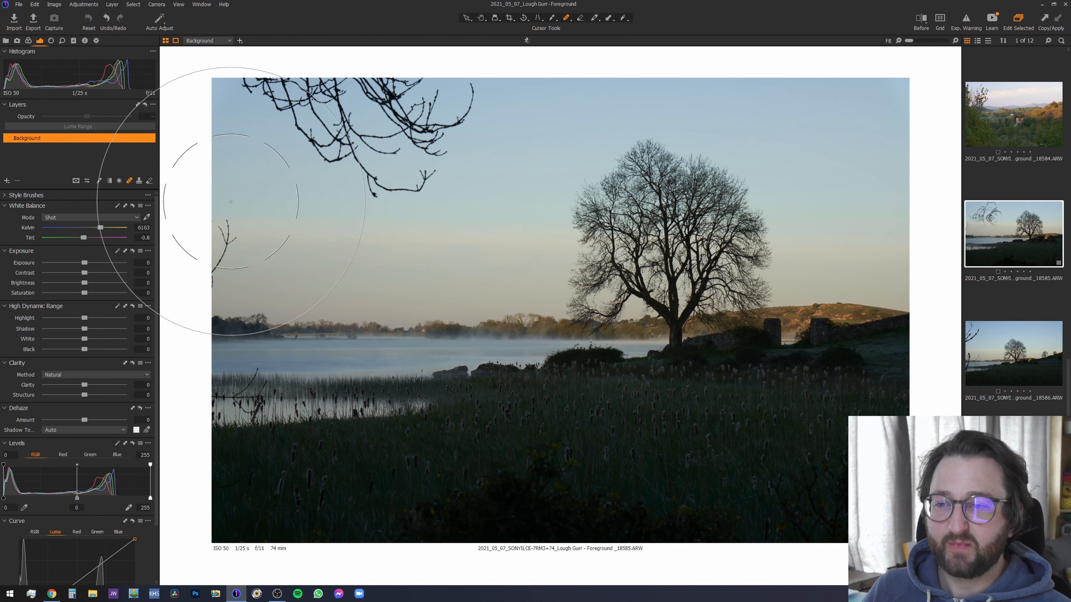
Step: Switch to the Pan cursor tool and step through the first castle valley photos, 18577 to 18579
{"action": "left_click", "coordinate": [481, 20]}
{"action": "scroll", "coordinate": [1060, 214], "scroll_direction": "up", "scroll_amount": 5}
{"action": "left_click", "coordinate": [1050, 145]}
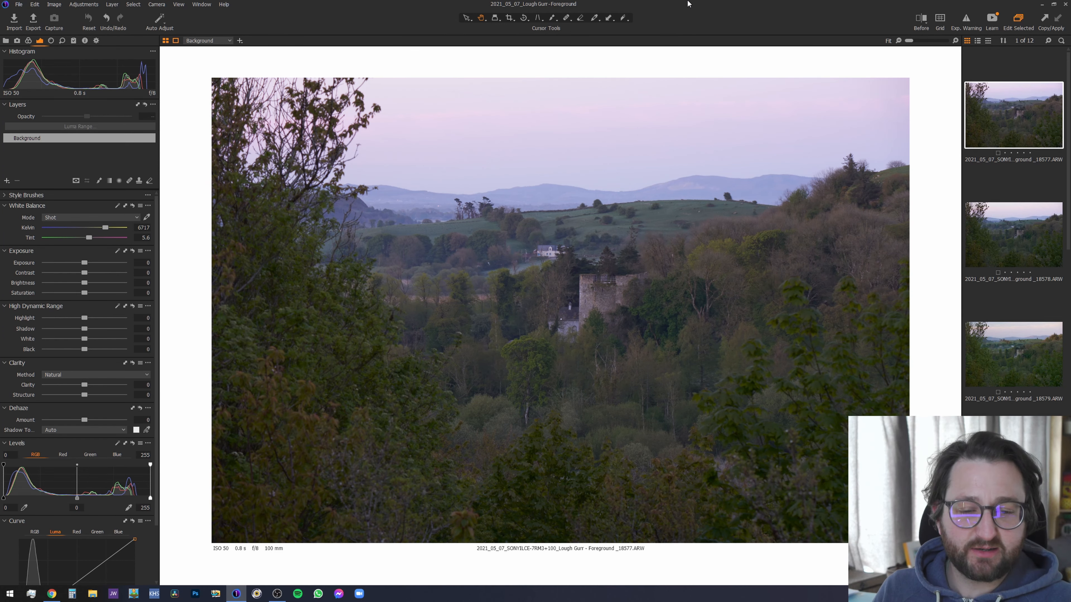
{"action": "key", "text": "Down"}
{"action": "key", "text": "Down"}
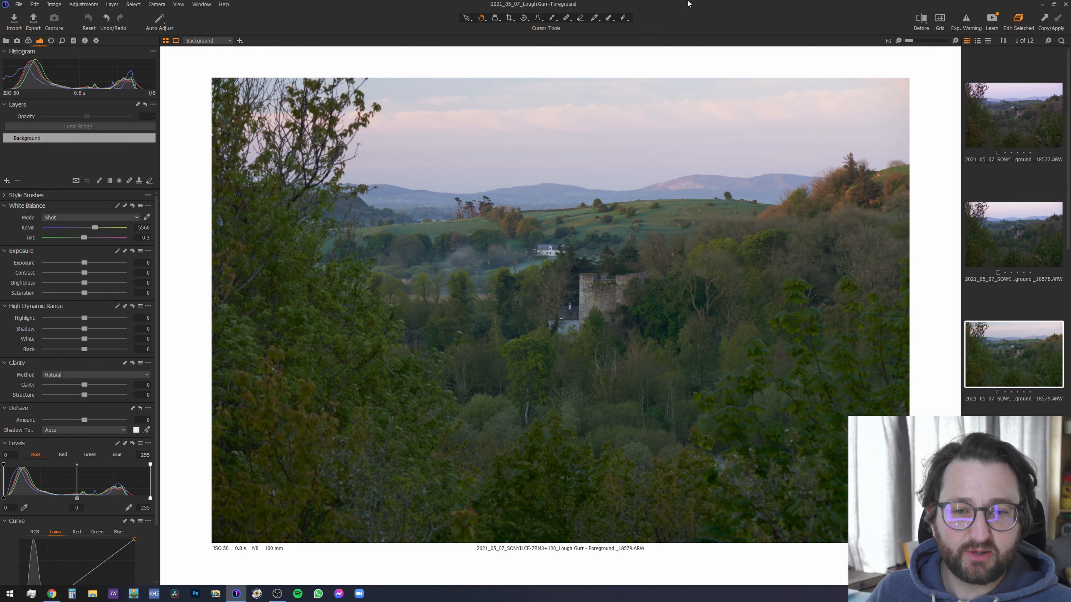
{"action": "key", "text": "Up"}
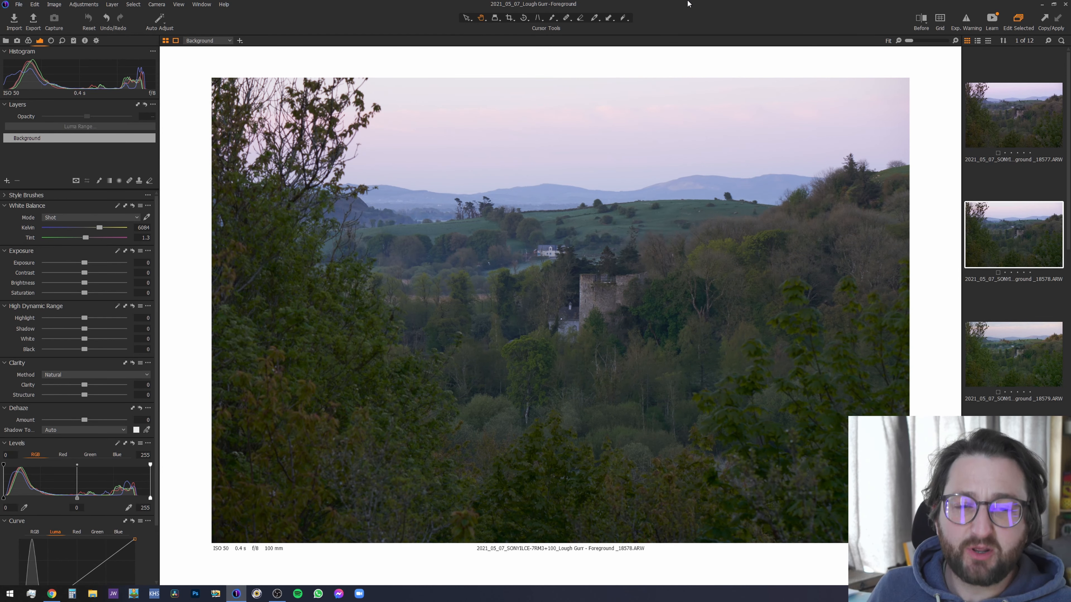
Step: Alternate between castle photos 18578 and 18579 to compare the light on the trees and distant hills
{"action": "key", "text": "Down"}
{"action": "key", "text": "Up"}
{"action": "key", "text": "Down"}
{"action": "key", "text": "Up"}
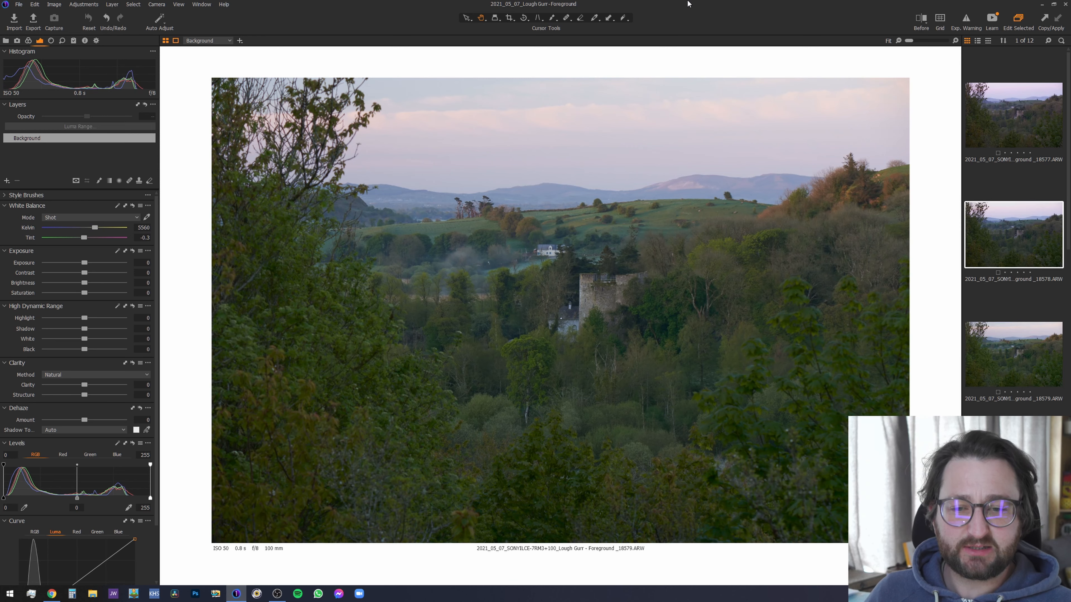
{"action": "key", "text": "Down"}
{"action": "key", "text": "Up"}
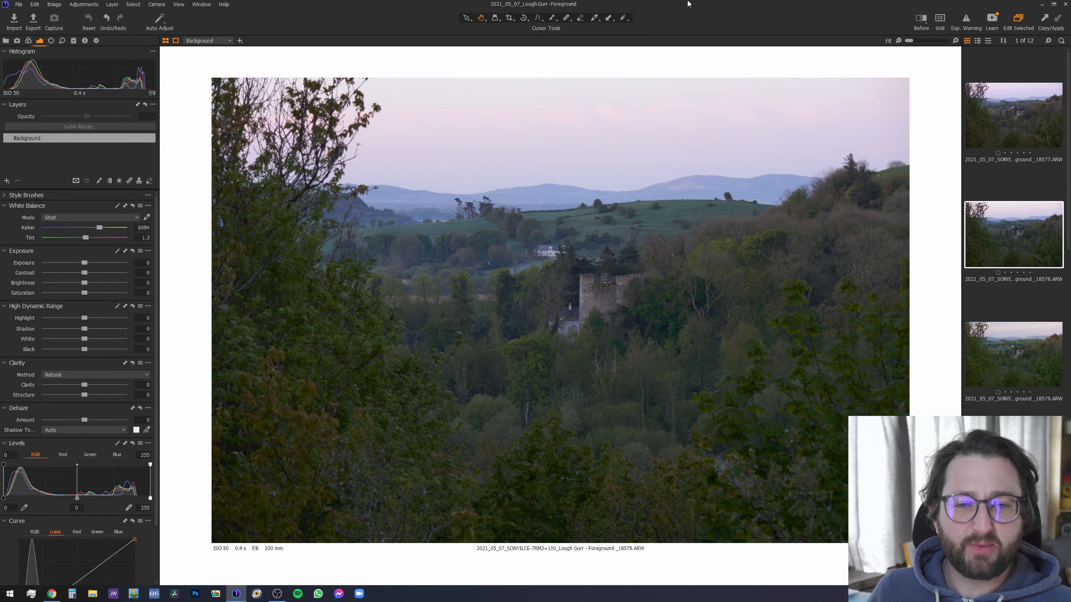
{"action": "key", "text": "Down"}
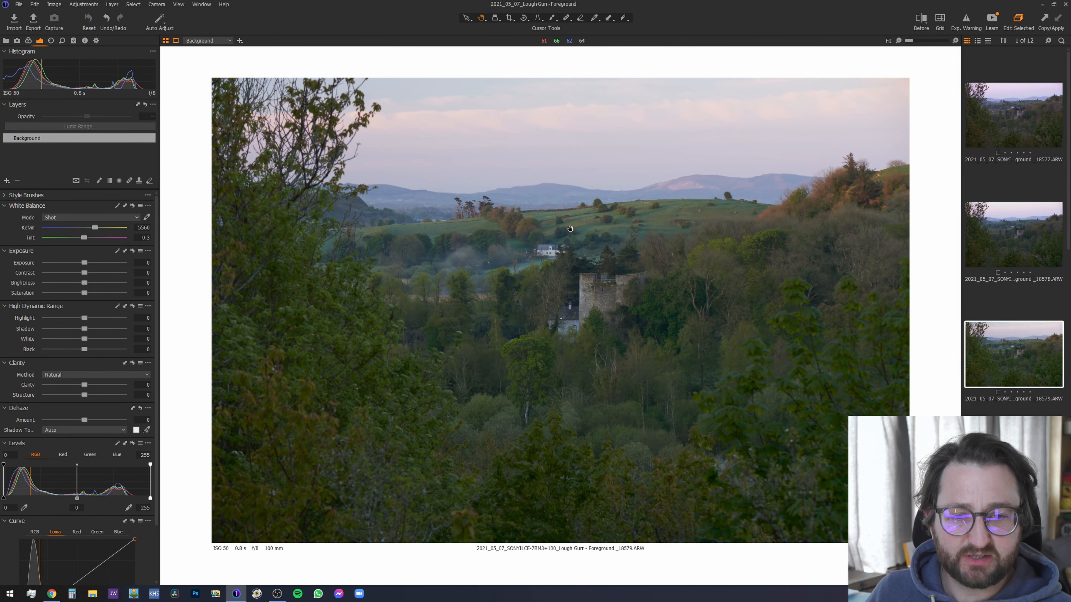
{"action": "scroll", "coordinate": [518, 219], "scroll_direction": "up", "scroll_amount": 2}
{"action": "scroll", "coordinate": [518, 220], "scroll_direction": "down", "scroll_amount": 2}
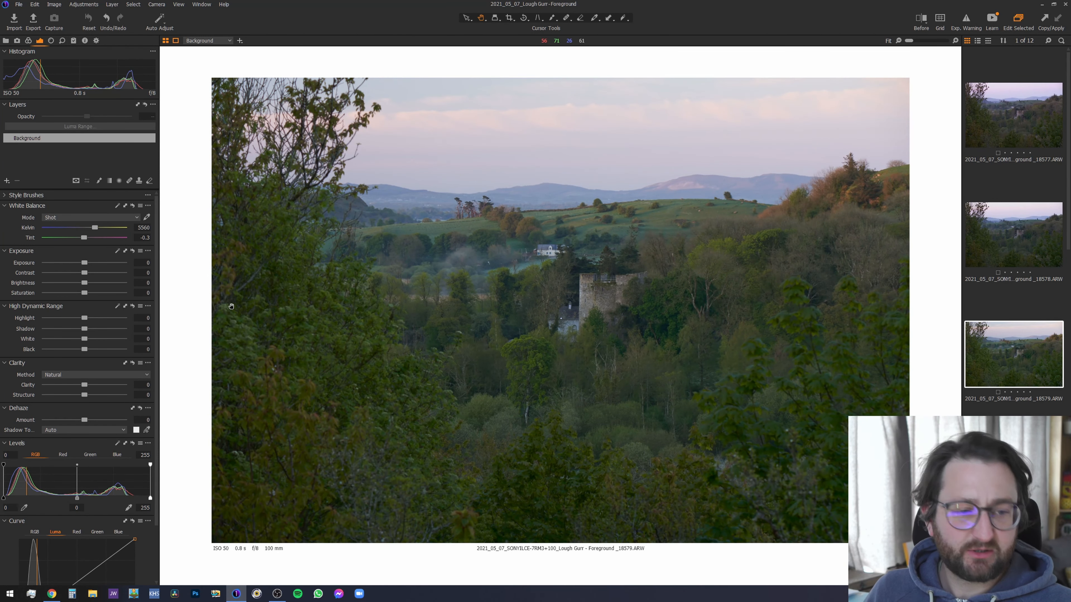
Step: Check castle photo 18580, and compare the lighting in photos 18578 and 18579 again
{"action": "key", "text": "Down"}
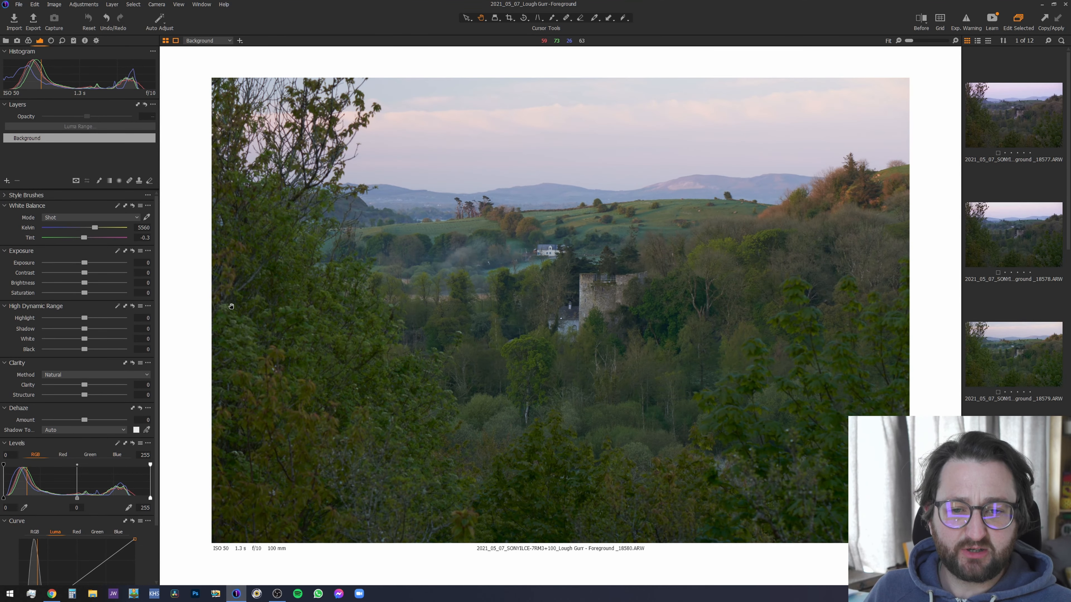
{"action": "key", "text": "Up"}
{"action": "key", "text": "Up"}
{"action": "key", "text": "Down"}
{"action": "key", "text": "Up"}
{"action": "key", "text": "Down"}
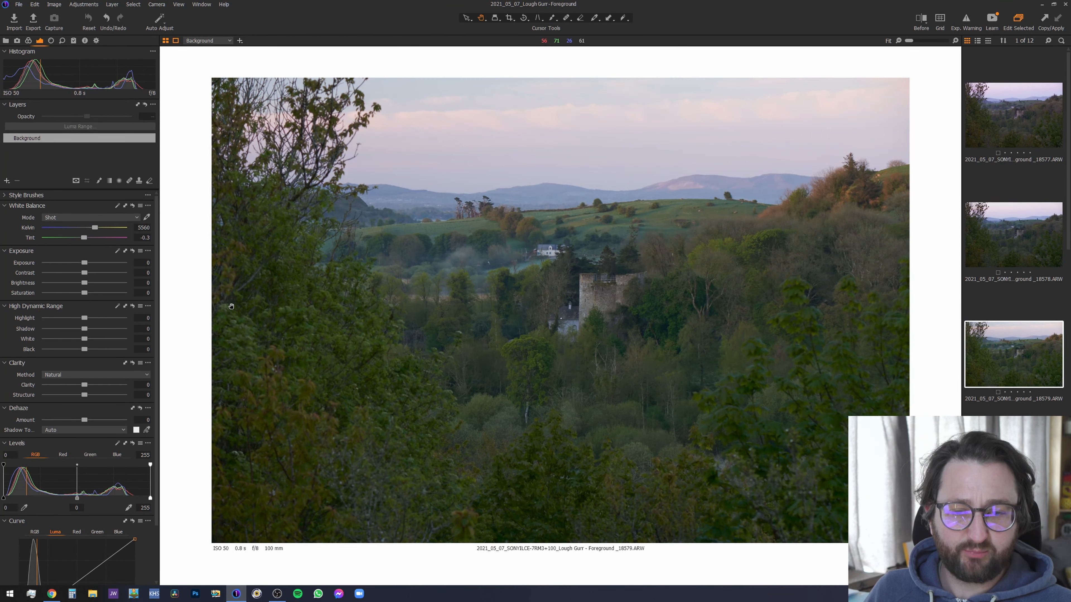
{"action": "key", "text": "Up"}
{"action": "key", "text": "Down"}
Step: Compare the framing of castle photos 18580 and 18581, examining the foreground tree against the sky
{"action": "key", "text": "Down"}
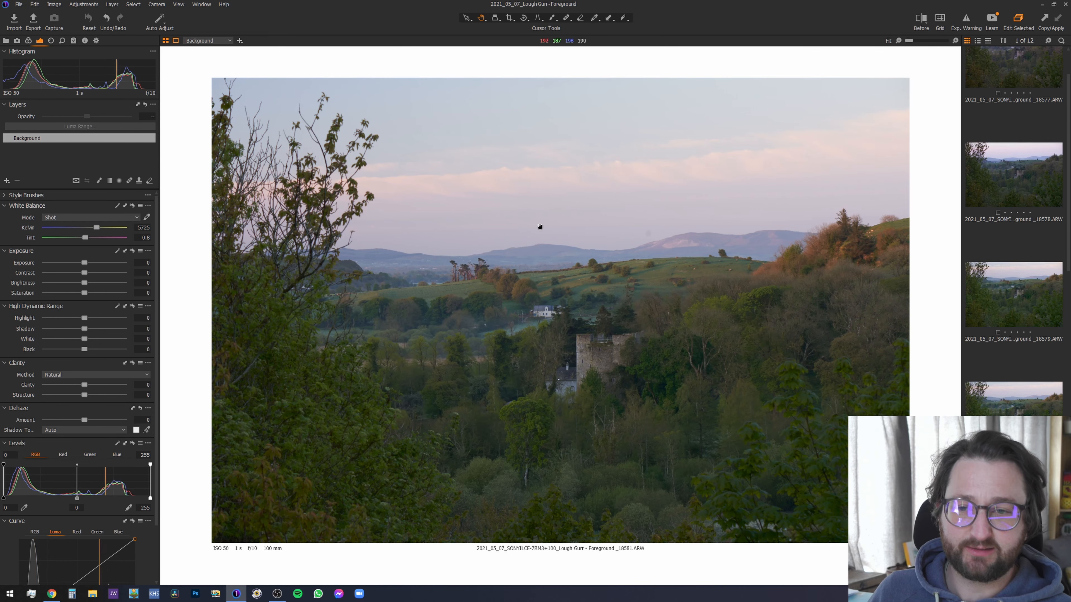
{"action": "key", "text": "Up"}
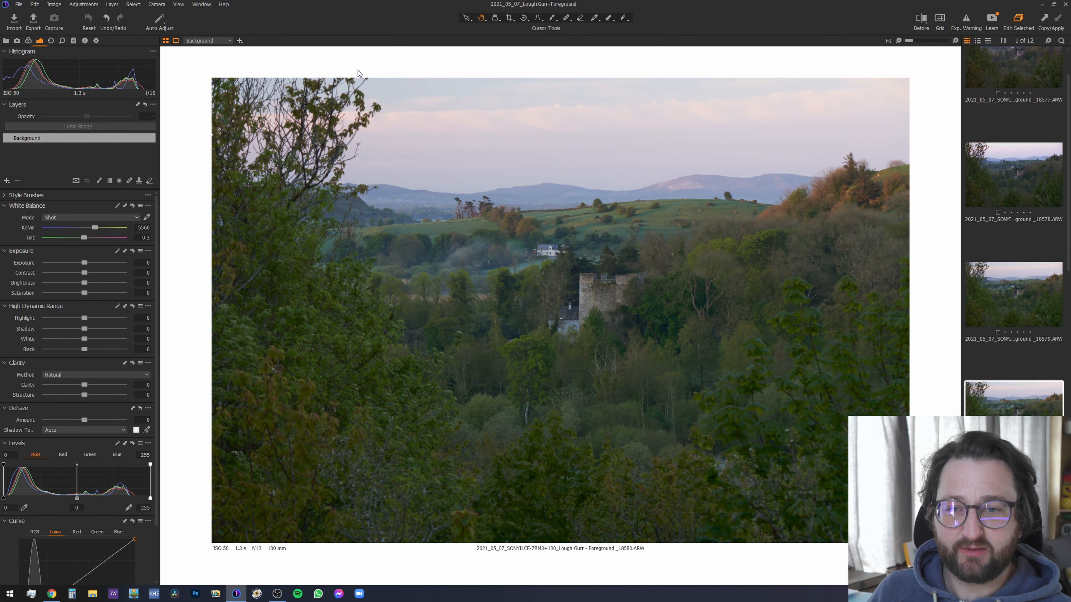
{"action": "key", "text": "Down"}
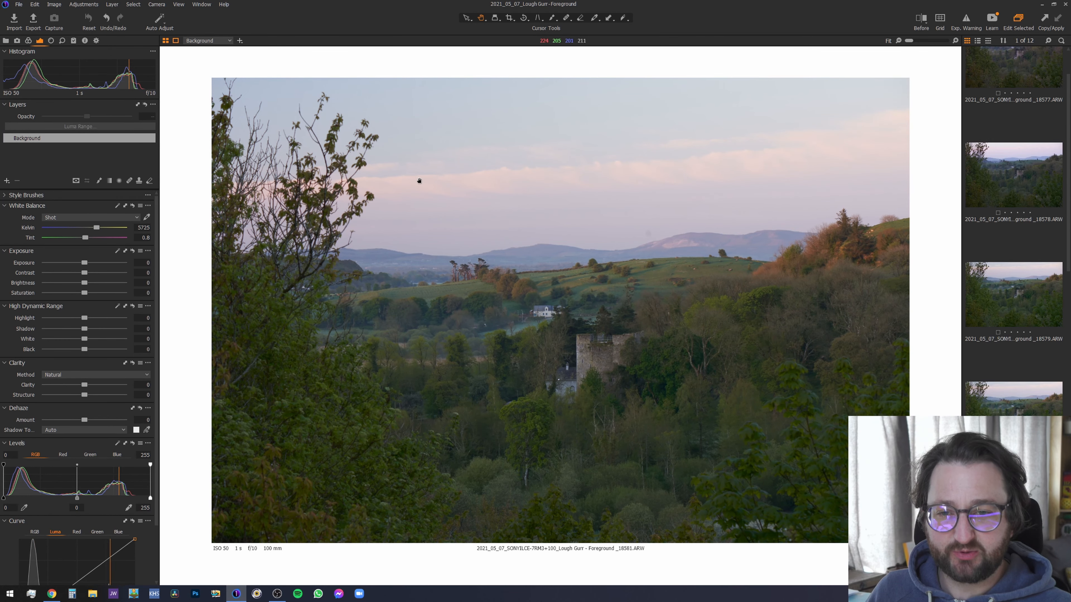
{"action": "left_click", "coordinate": [1034, 403]}
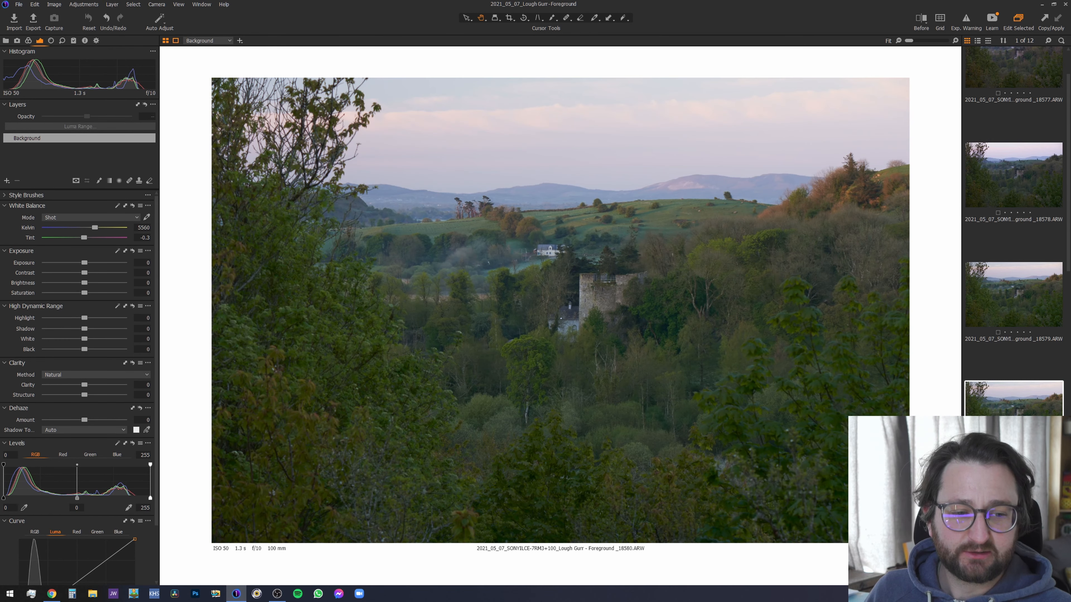
{"action": "left_click", "coordinate": [1027, 521]}
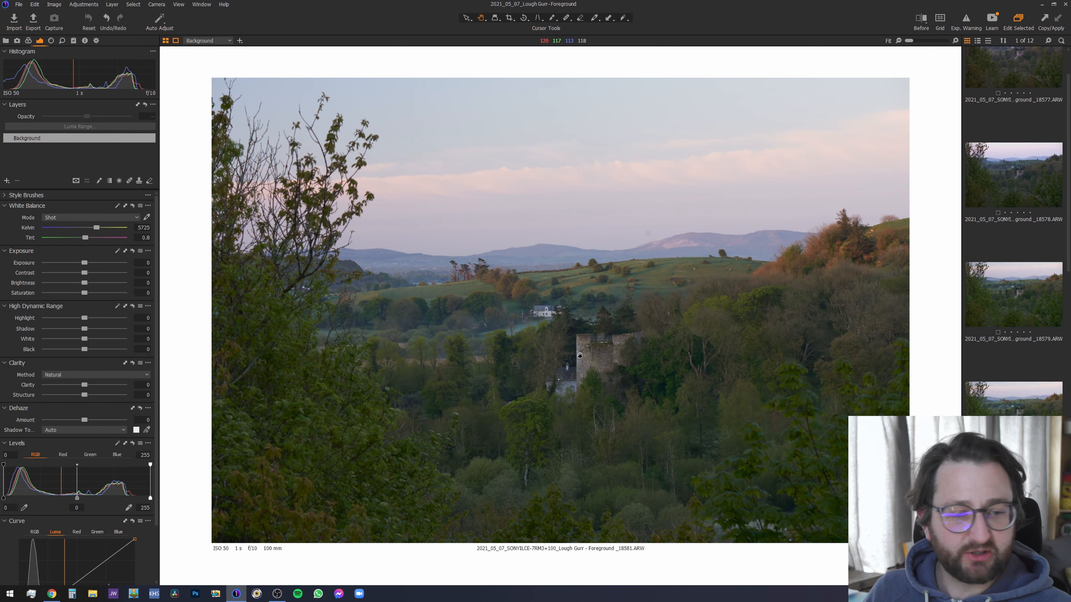
Step: Step forward from photo 18581 past the sunlit castle shot 18584, and return to photo 18580 to compare the changing light
{"action": "key", "text": "Right"}
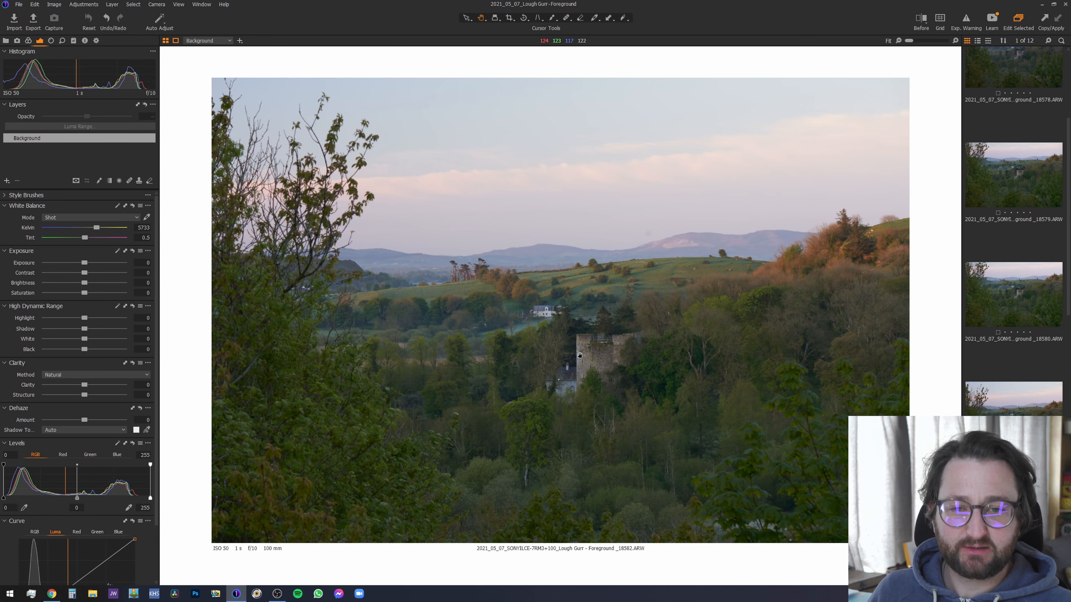
{"action": "key", "text": "Right"}
{"action": "key", "text": "Right"}
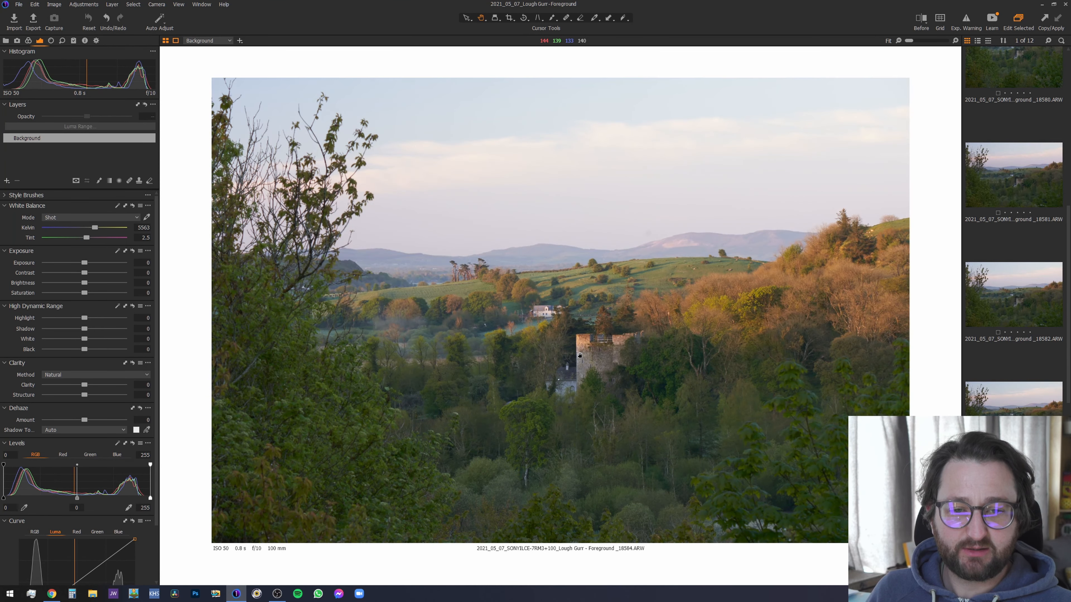
{"action": "key", "text": "Right"}
{"action": "key", "text": "Left"}
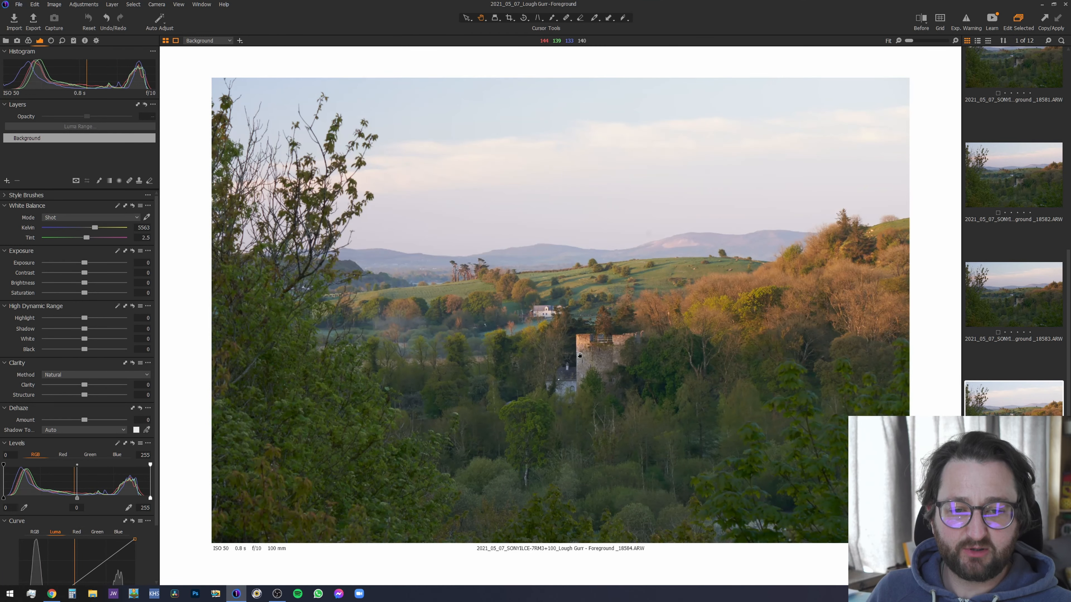
{"action": "key", "text": "Left"}
{"action": "key", "text": "Left"}
{"action": "key", "text": "Left"}
{"action": "key", "text": "Left"}
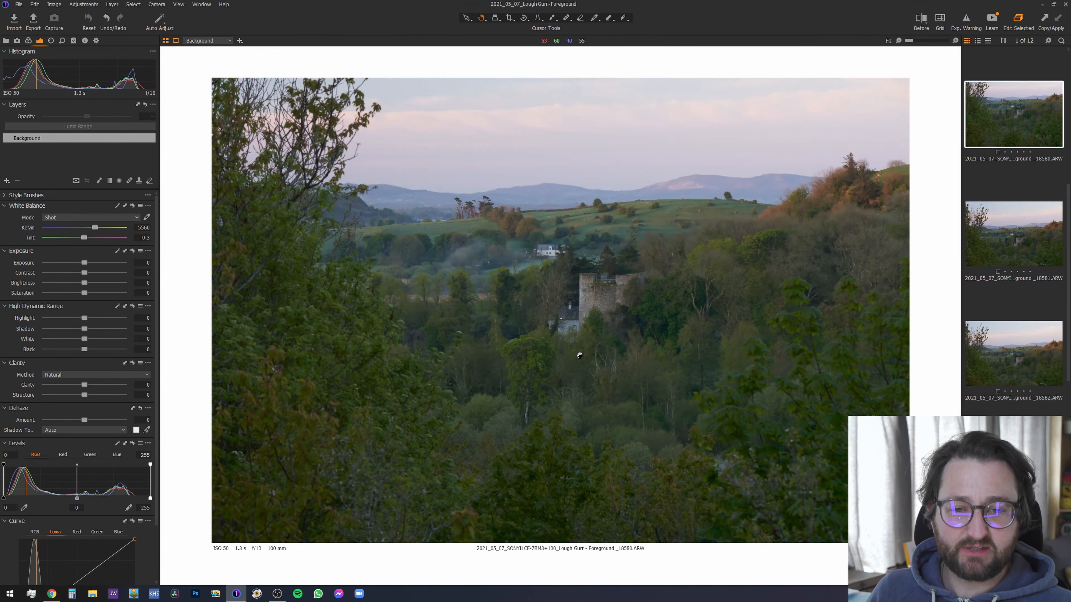
Step: Flick back and forth through castle photos 18577 to 18580, and continue to photo 18582 to compare light and framing
{"action": "key", "text": "Left"}
{"action": "key", "text": "Left"}
{"action": "key", "text": "Left"}
{"action": "key", "text": "Right"}
{"action": "key", "text": "Right"}
{"action": "key", "text": "Right"}
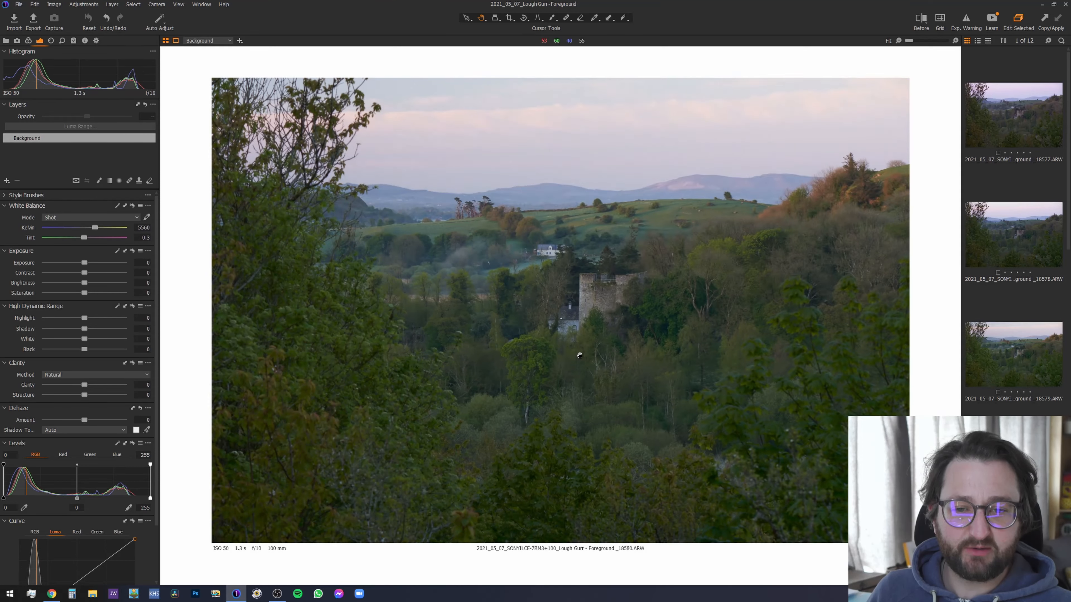
{"action": "key", "text": "Left"}
{"action": "key", "text": "Left"}
{"action": "key", "text": "Left"}
{"action": "key", "text": "Right"}
{"action": "key", "text": "Right"}
{"action": "key", "text": "Right"}
{"action": "key", "text": "Right"}
{"action": "key", "text": "Right"}
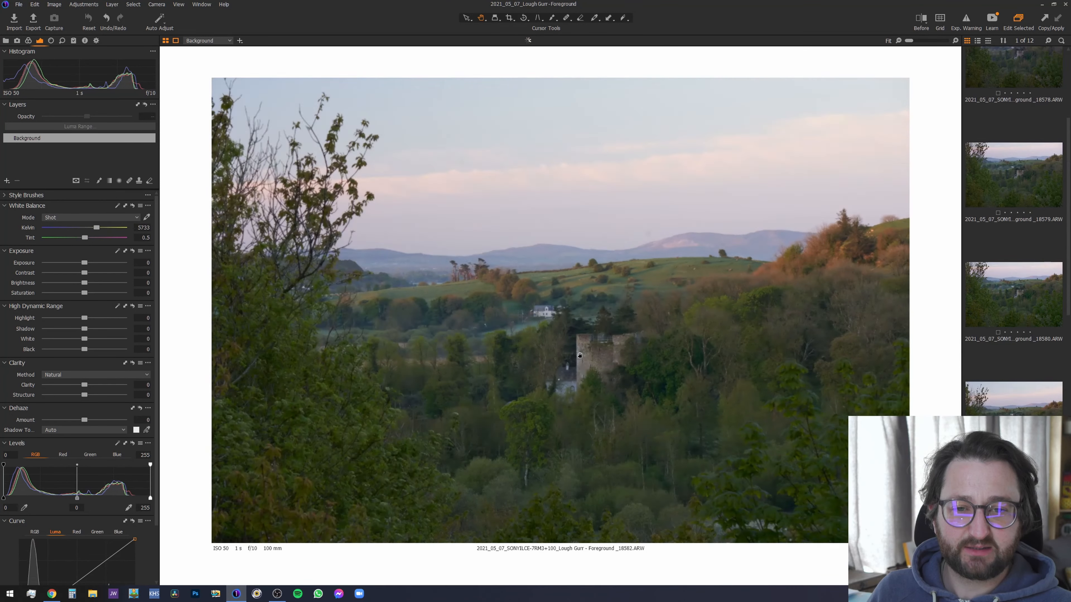
Step: Step forward from castle photo 18582 to lakeside tree photo 18585, and compare it with sunlit castle photo 18584
{"action": "key", "text": "Right"}
{"action": "key", "text": "Right"}
{"action": "key", "text": "Right"}
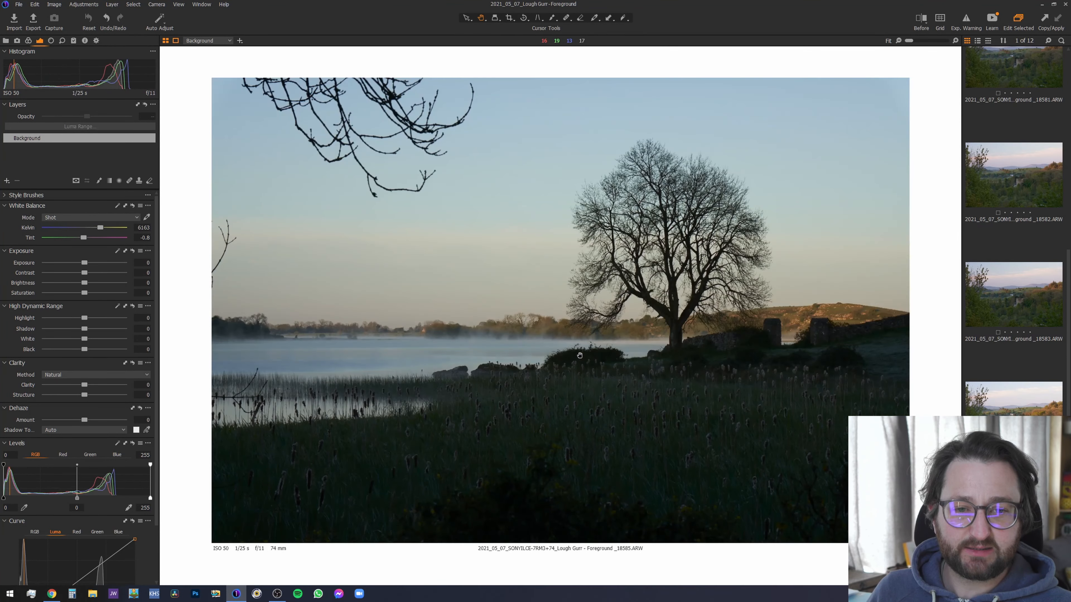
{"action": "key", "text": "Left"}
{"action": "key", "text": "Right"}
{"action": "key", "text": "Left"}
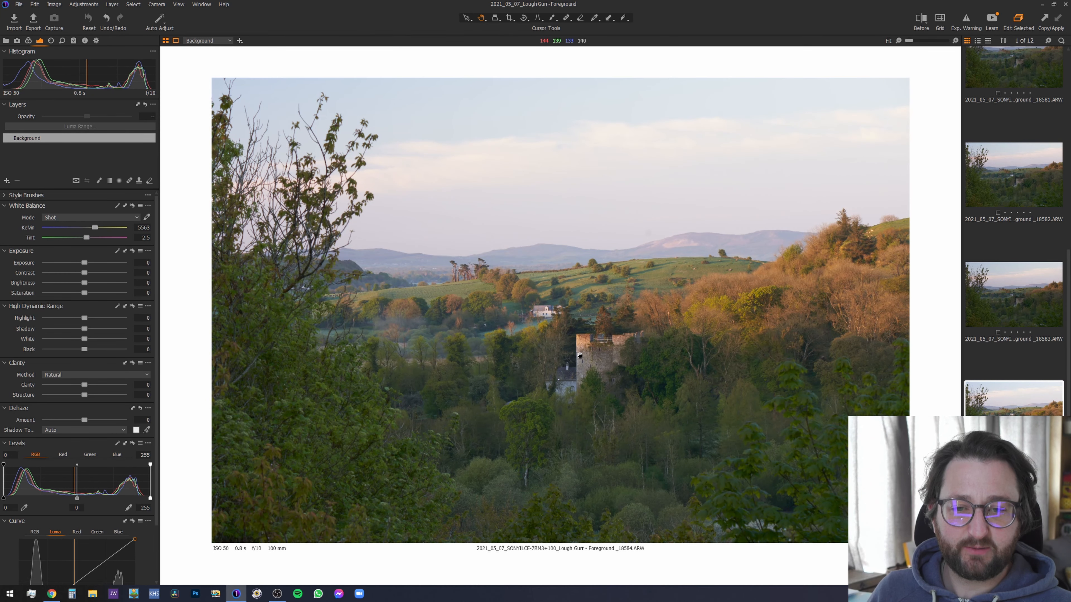
Step: Step back from sunlit photo 18584 to the early castle shots, comparing the light in photos 18577 and 18578
{"action": "key", "text": "Left"}
{"action": "key", "text": "Left"}
{"action": "key", "text": "Left"}
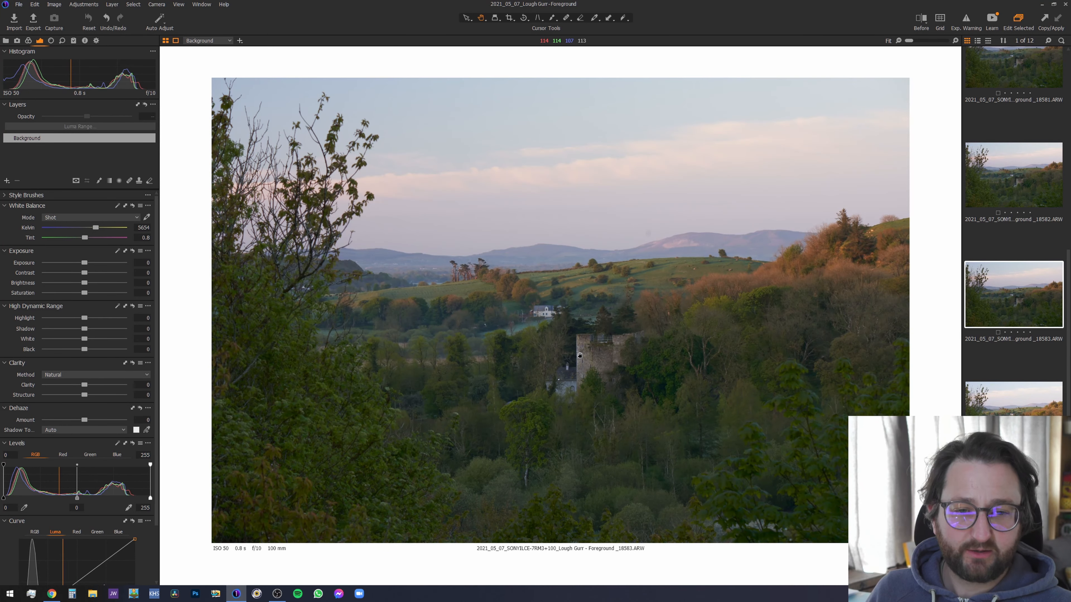
{"action": "key", "text": "Left"}
{"action": "key", "text": "Left"}
{"action": "key", "text": "Left"}
{"action": "key", "text": "Left"}
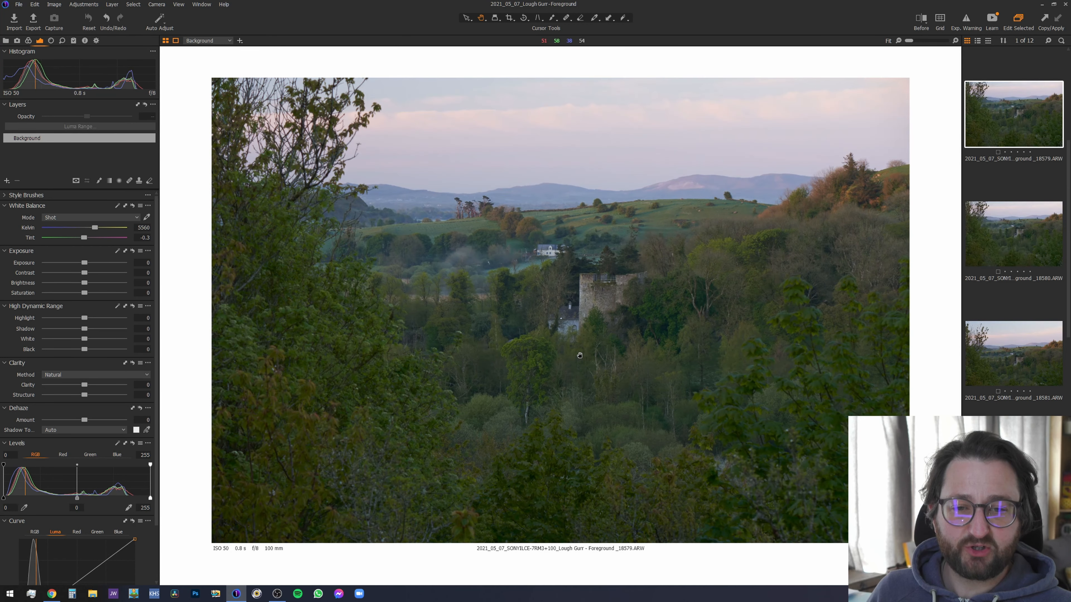
{"action": "key", "text": "Right"}
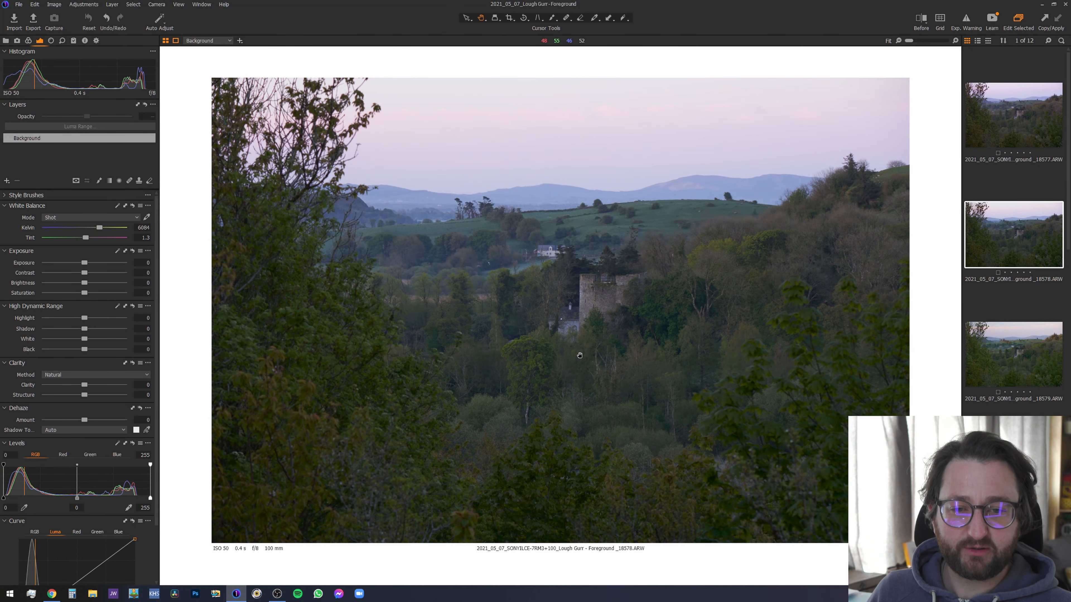
{"action": "key", "text": "Left"}
{"action": "key", "text": "Right"}
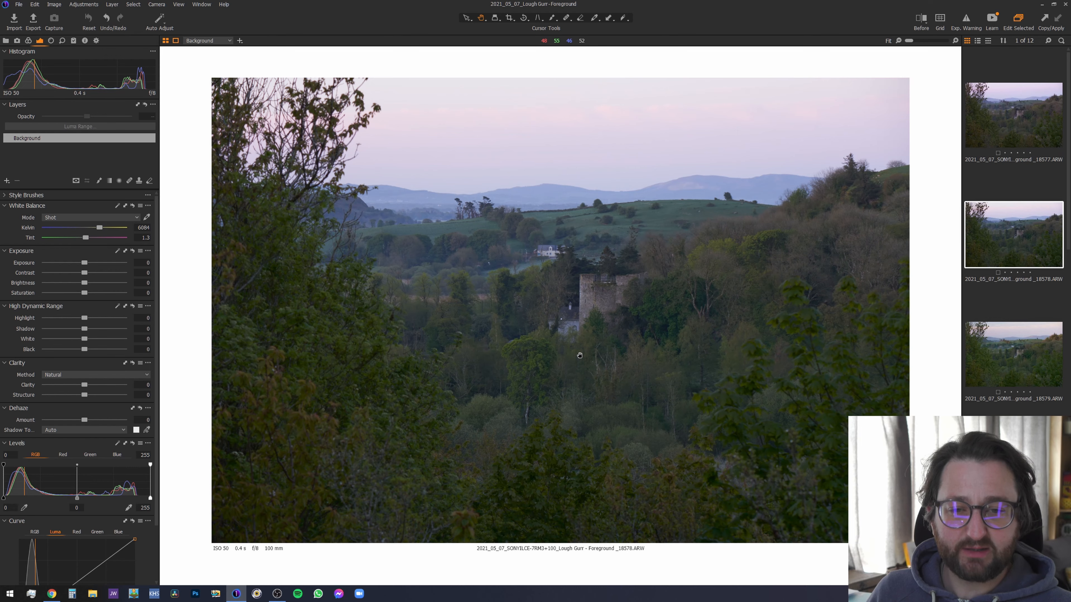
{"action": "key", "text": "Left"}
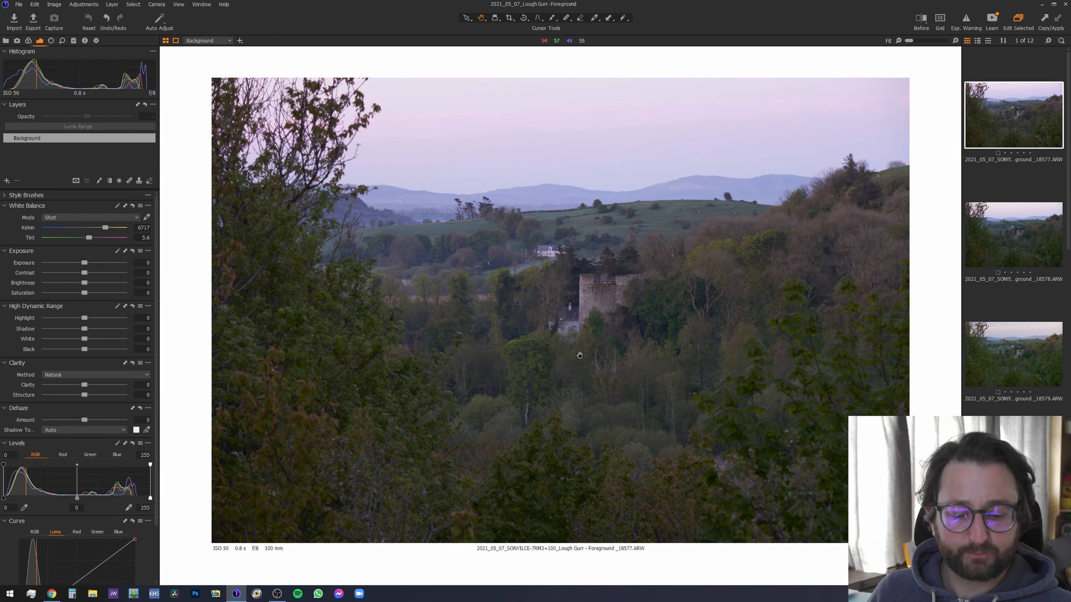
Step: Rate castle photo 18577 one star, and step forward through the sequence to the sunlit shot 18584
{"action": "key", "text": "Right"}
{"action": "key", "text": "Right"}
{"action": "key", "text": "Right"}
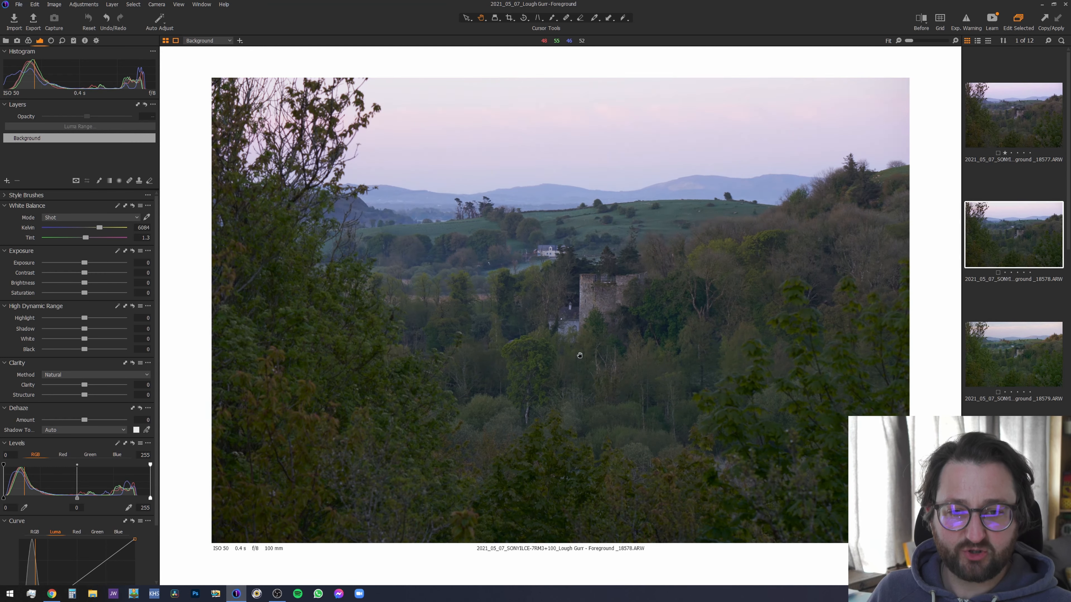
{"action": "key", "text": "Right"}
{"action": "key", "text": "Right"}
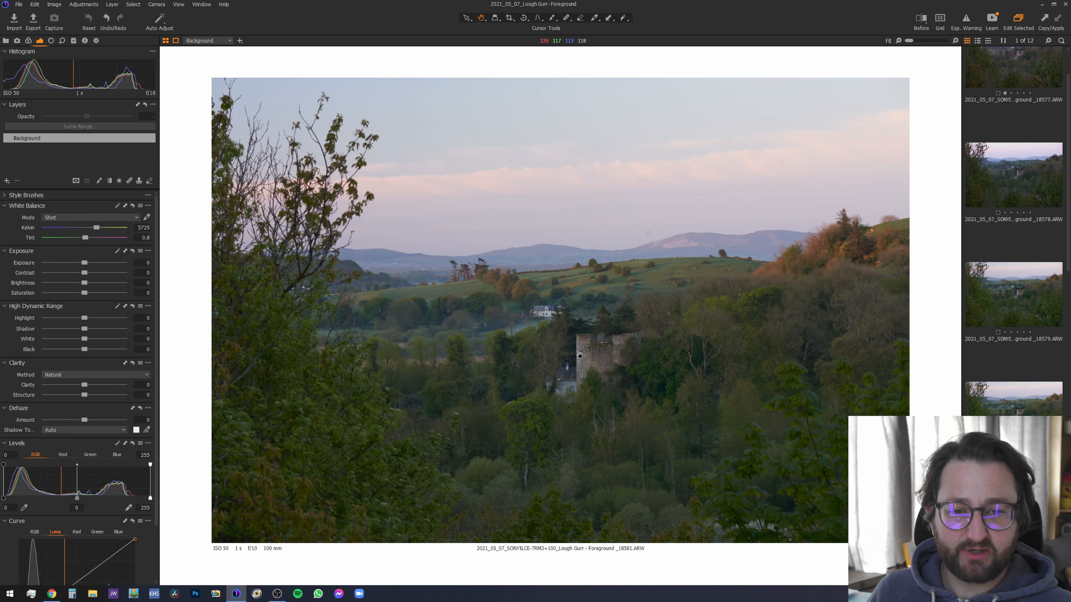
{"action": "key", "text": "Right"}
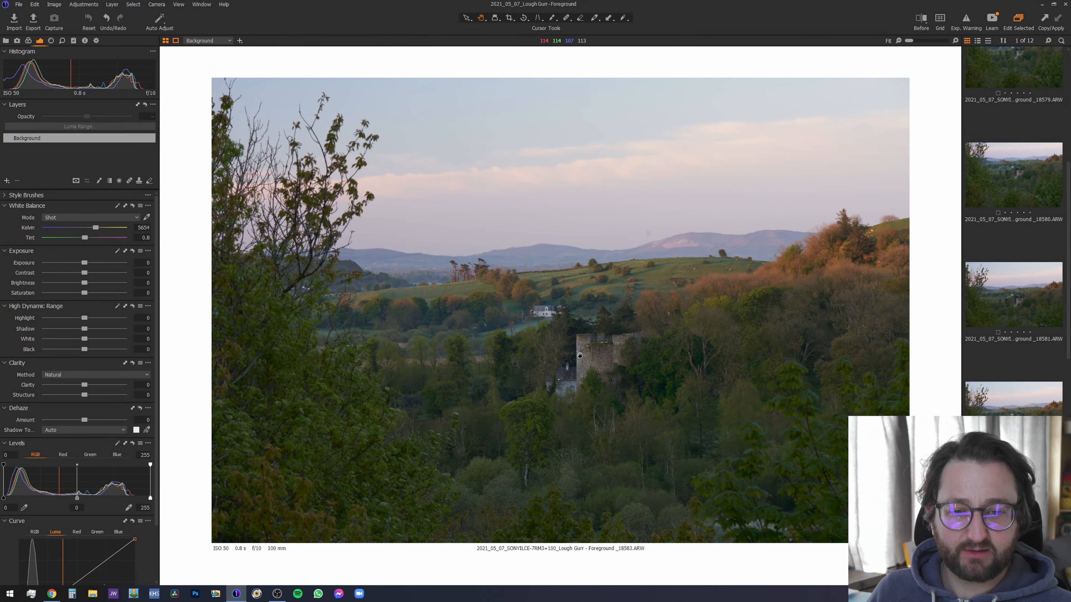
{"action": "key", "text": "Right"}
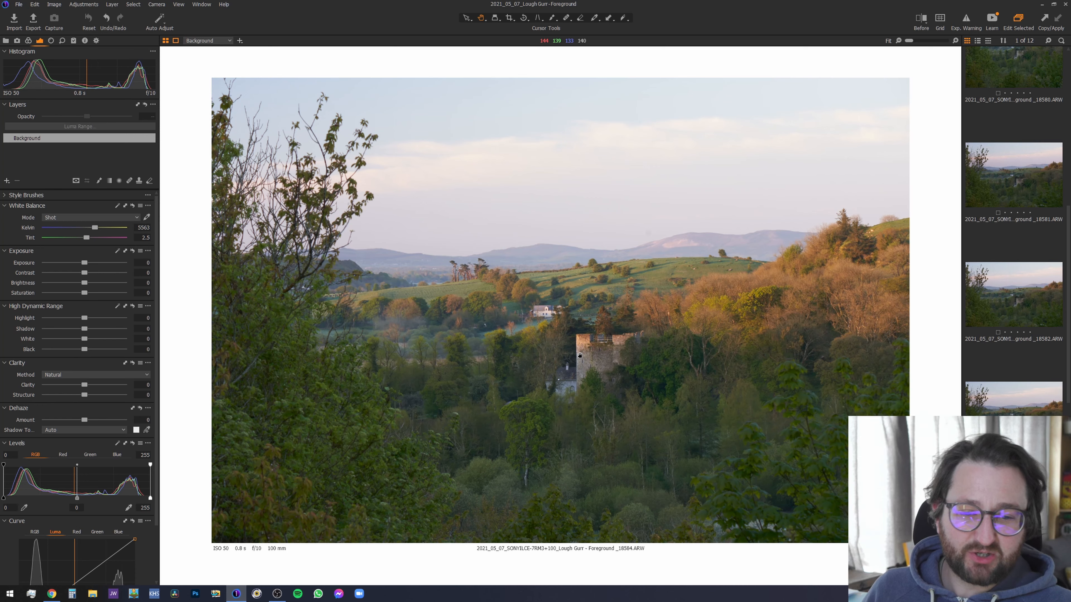
Step: Correct photo 18584's white balance by sampling neutral tones on the white house and lower building, finishing on the castle's stone wall
{"action": "key", "text": "w"}
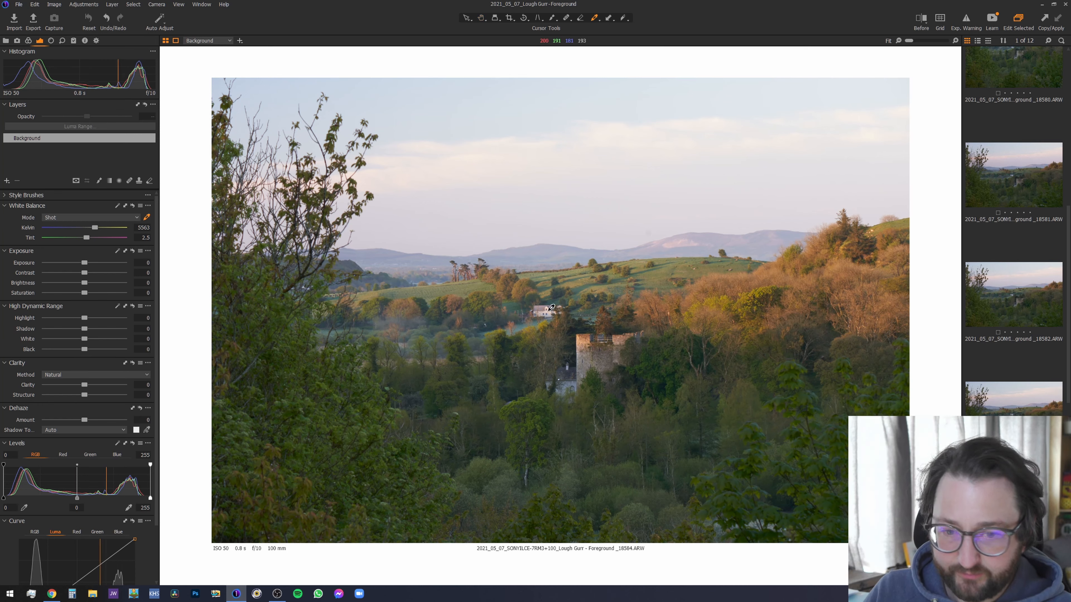
{"action": "left_click", "coordinate": [551, 312]}
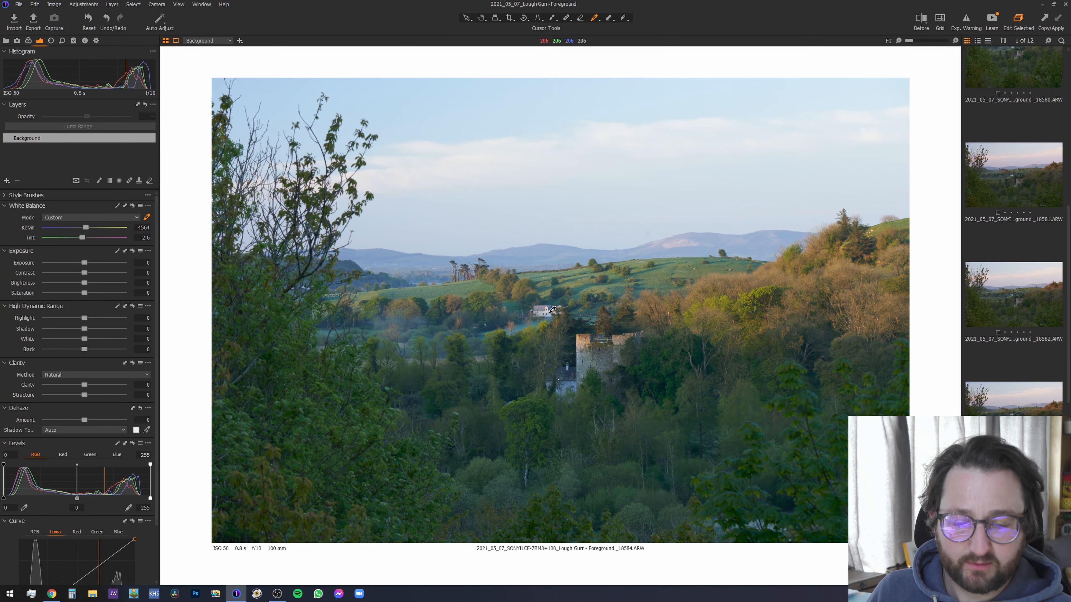
{"action": "left_click", "coordinate": [573, 379]}
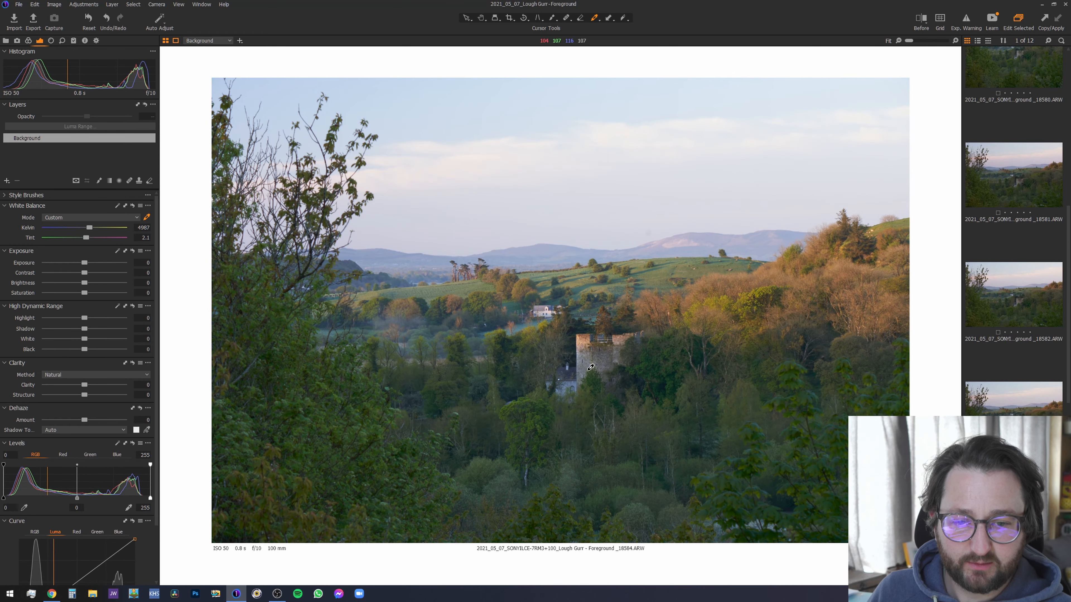
{"action": "left_click", "coordinate": [573, 379]}
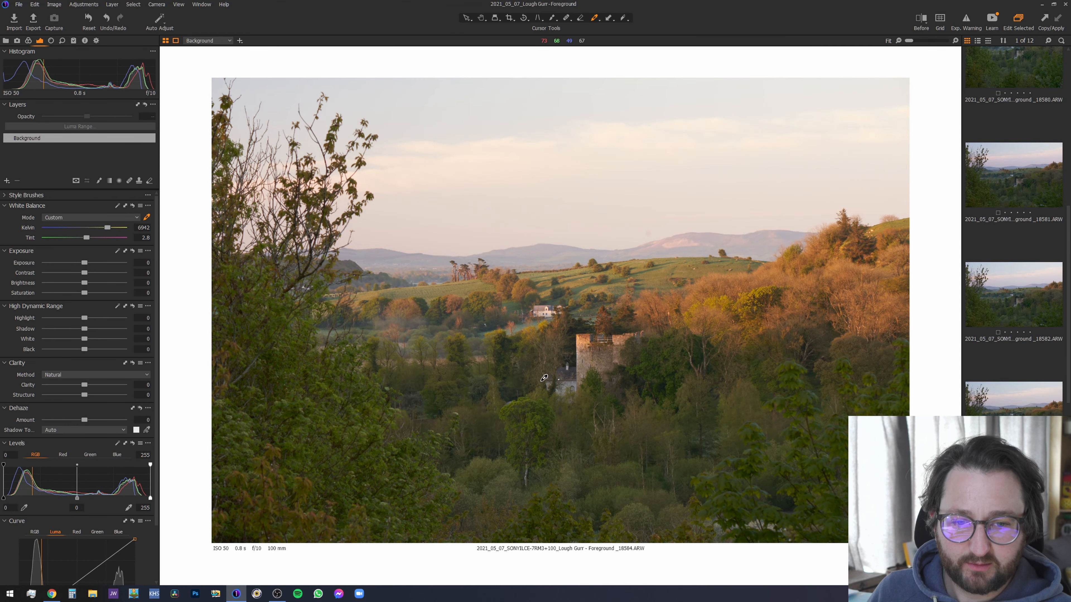
{"action": "scroll", "coordinate": [573, 379], "scroll_direction": "up", "scroll_amount": 3}
{"action": "left_click", "coordinate": [716, 360]}
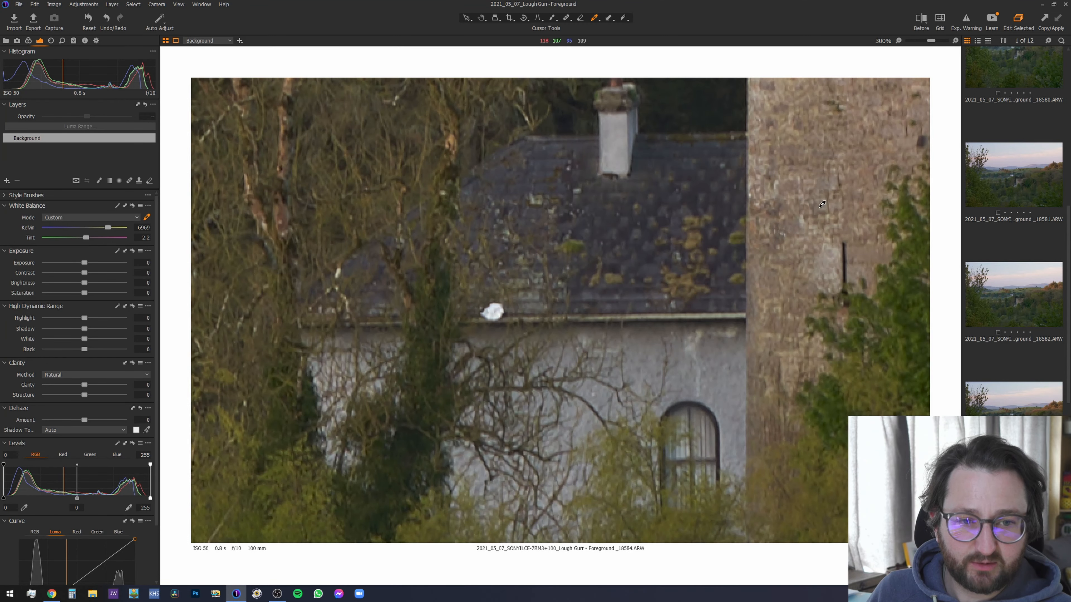
{"action": "left_click", "coordinate": [825, 183]}
{"action": "scroll", "coordinate": [827, 180], "scroll_direction": "down", "scroll_amount": 4}
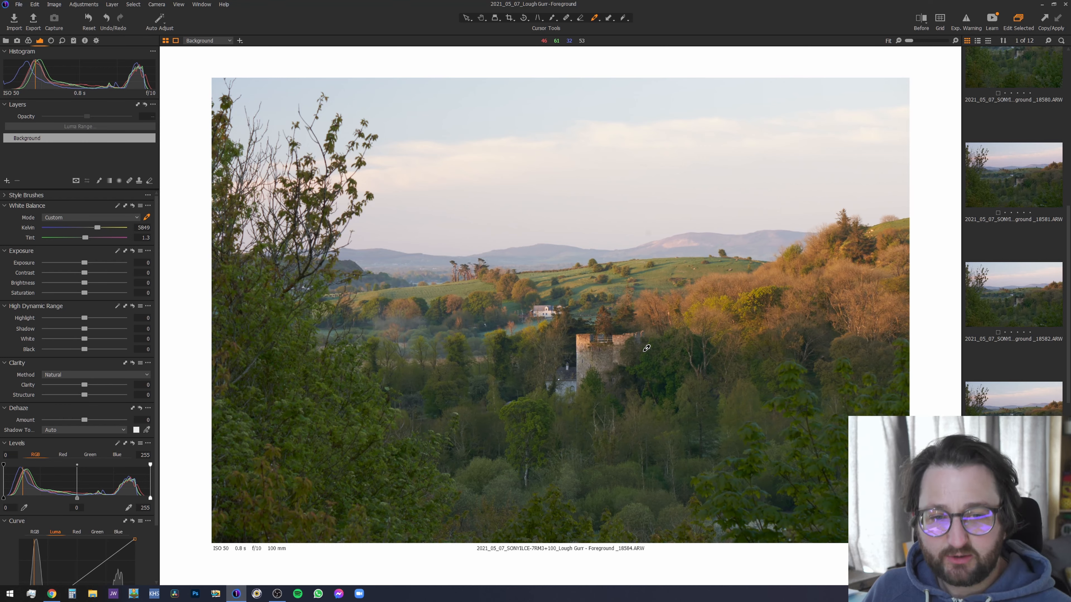
Step: Remove the dust spot in the sky above the distant mountains with spot removal
{"action": "key", "text": "q"}
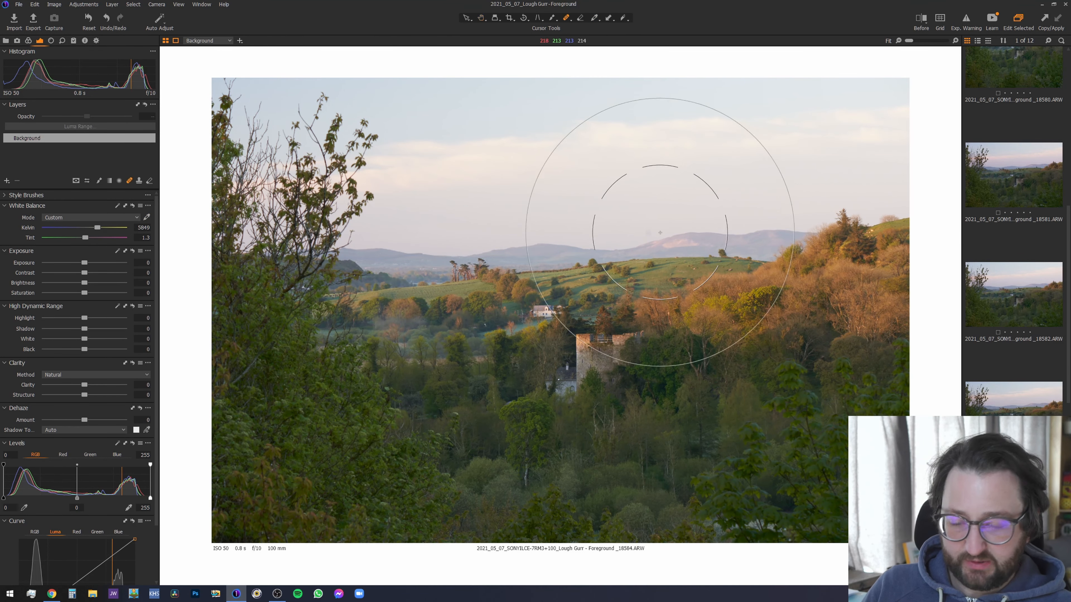
{"action": "scroll", "coordinate": [656, 232], "scroll_direction": "up", "scroll_amount": 4}
{"action": "scroll", "coordinate": [549, 301], "scroll_direction": "down", "scroll_amount": 2}
{"action": "right_click", "coordinate": [527, 298]}
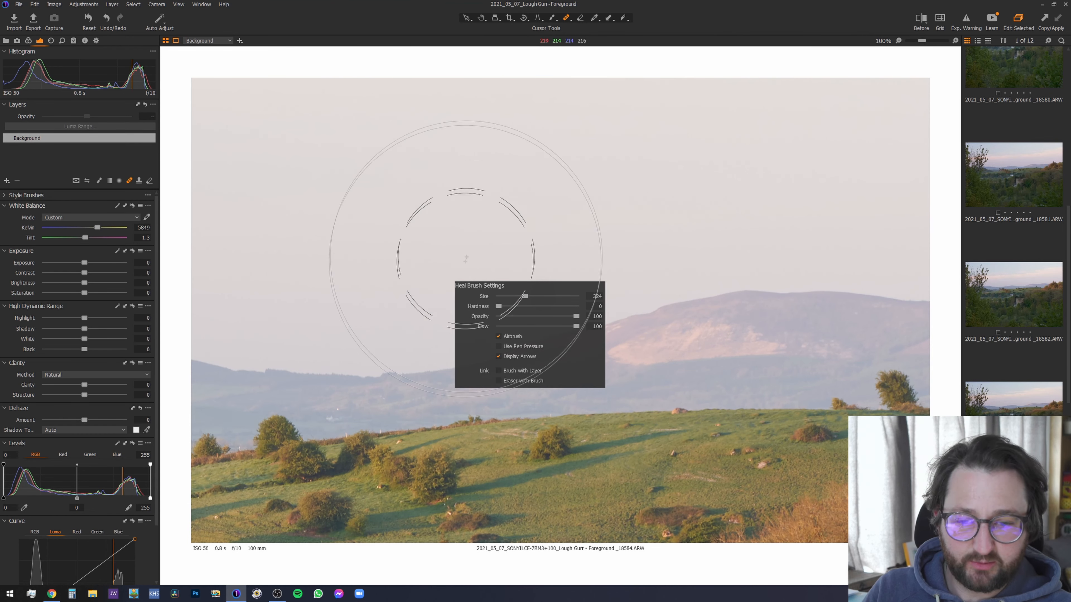
{"action": "key", "text": "o"}
{"action": "left_click", "coordinate": [545, 291]}
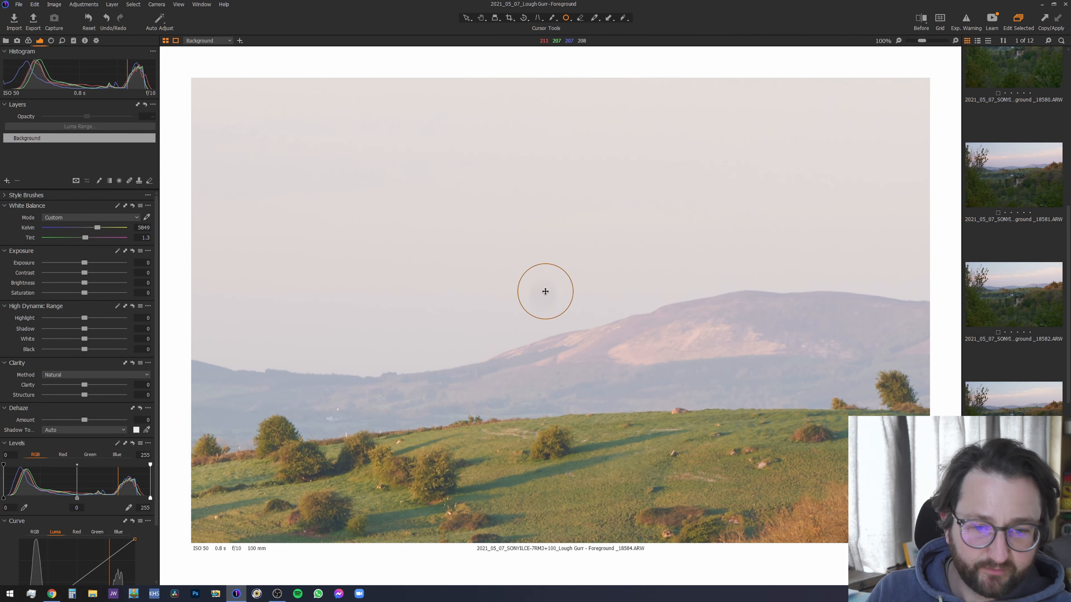
{"action": "key", "text": "h"}
{"action": "double_click", "coordinate": [549, 290]}
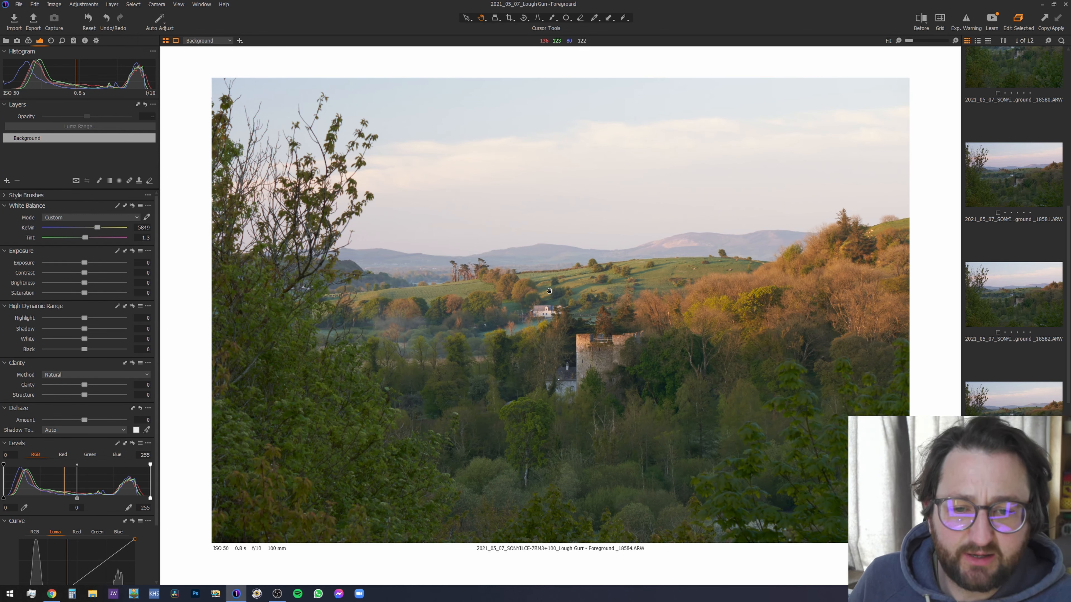
Step: Compare the corrected photo 18584 with neighbouring shots 18583 and 18585, flicking repeatedly between the castle views to judge the light
{"action": "key", "text": "Right"}
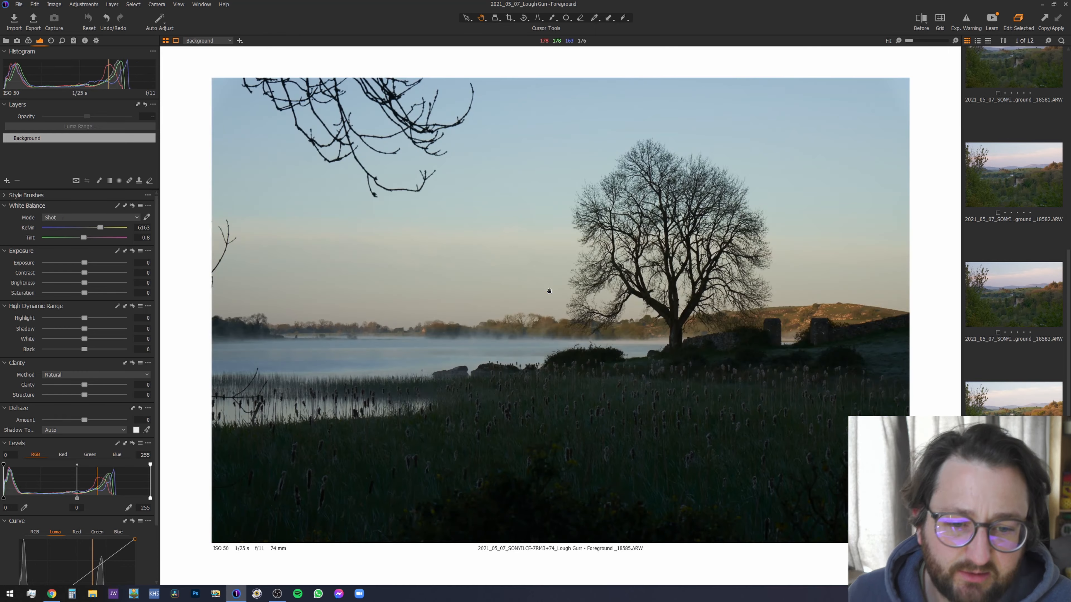
{"action": "key", "text": "Left"}
{"action": "key", "text": "Left"}
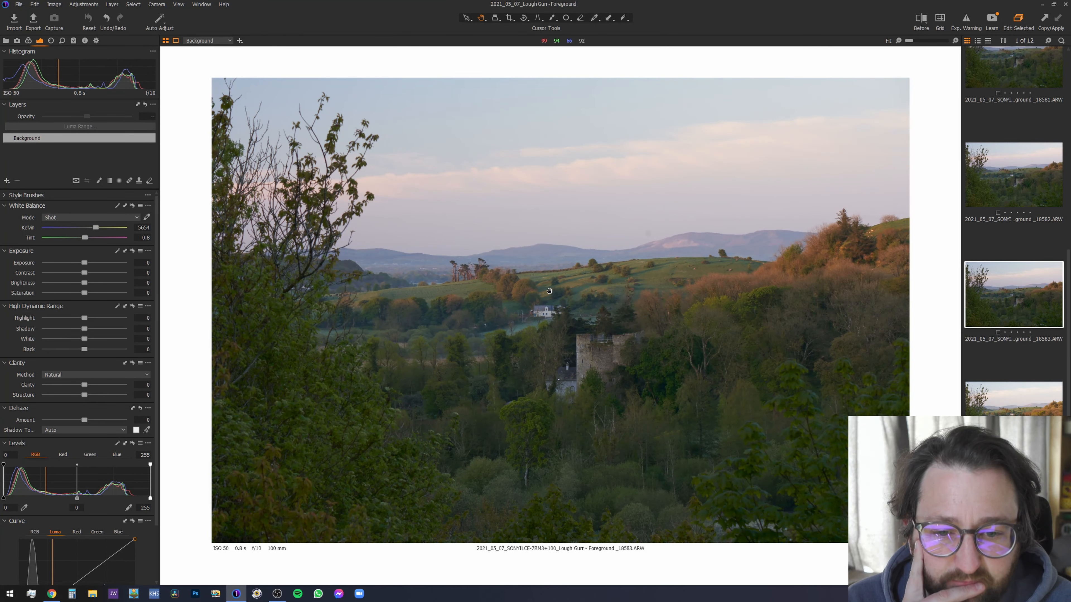
{"action": "key", "text": "Right"}
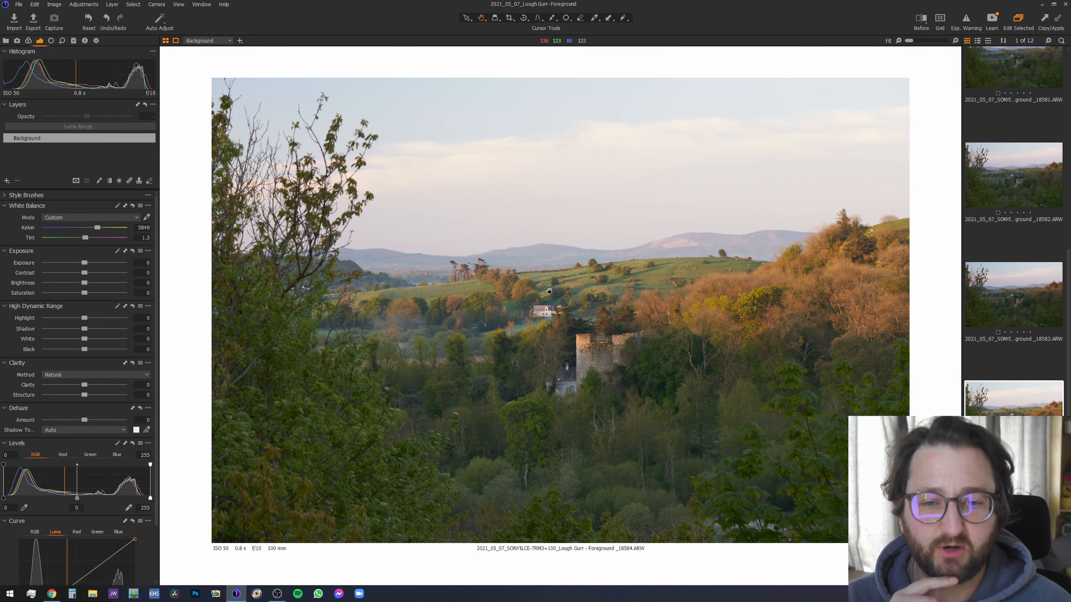
{"action": "key", "text": "Left"}
{"action": "key", "text": "Right"}
{"action": "key", "text": "Left"}
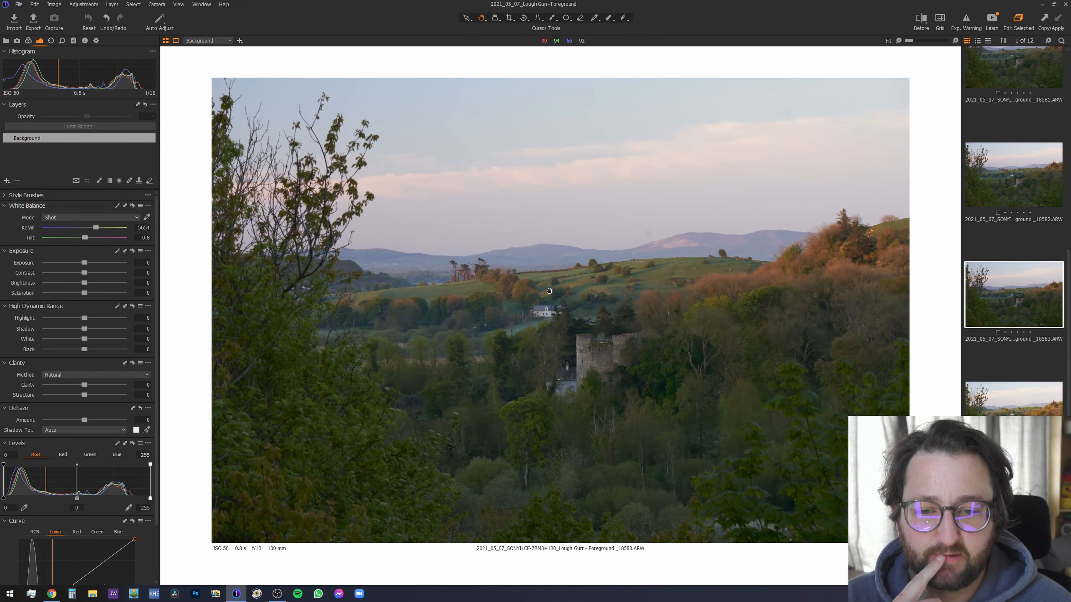
{"action": "key", "text": "Right"}
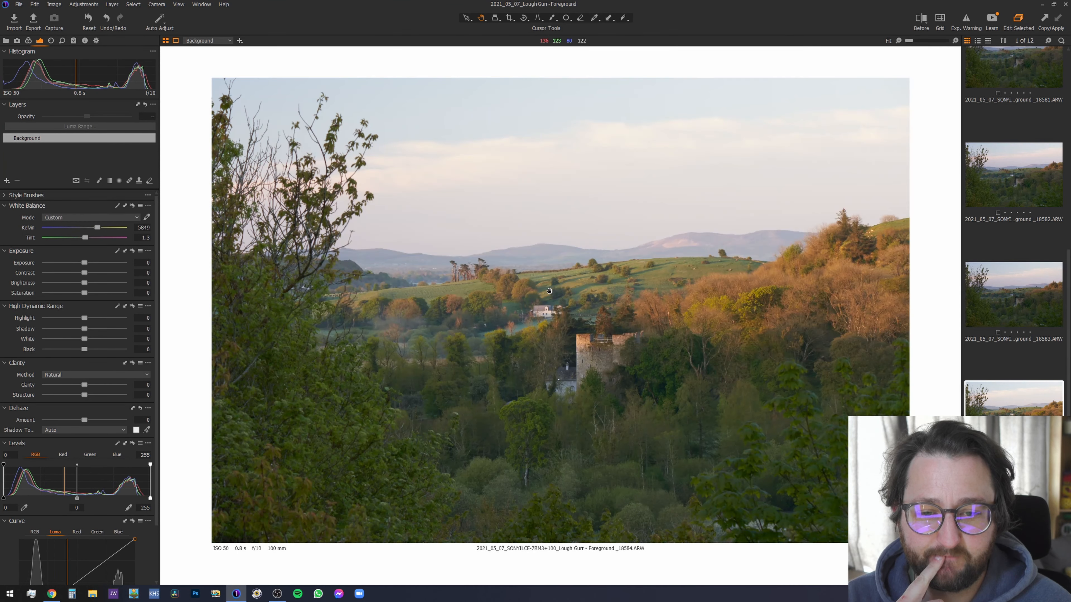
Step: Step back through the castle sequence from photo 18584 to photo 18577 to review how the light develops
{"action": "key", "text": "Left"}
{"action": "key", "text": "Left"}
{"action": "key", "text": "Left"}
{"action": "key", "text": "Left"}
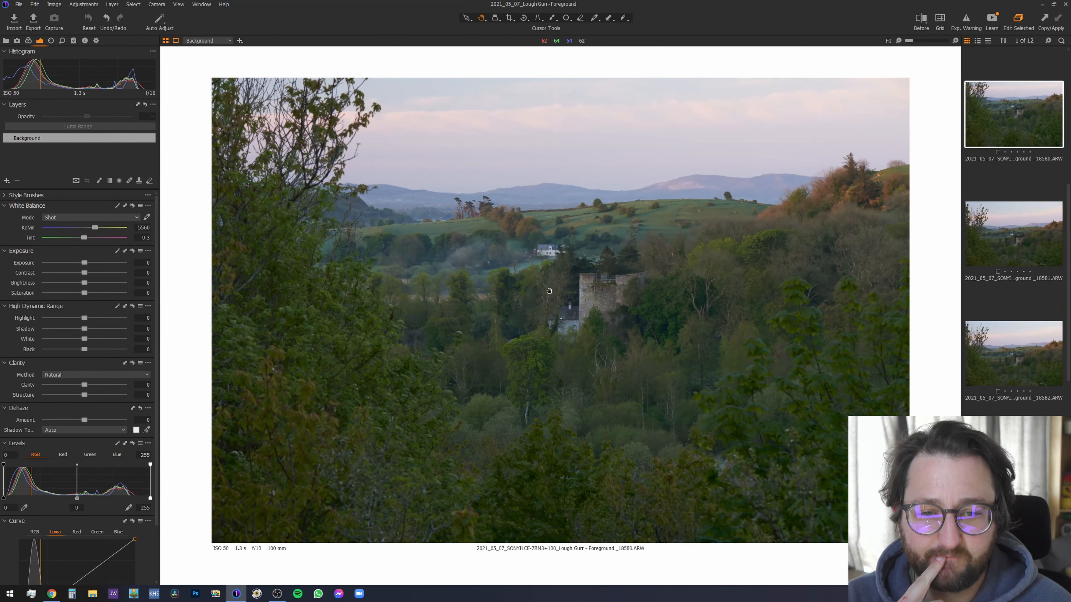
{"action": "key", "text": "Left"}
{"action": "key", "text": "Left"}
{"action": "key", "text": "Left"}
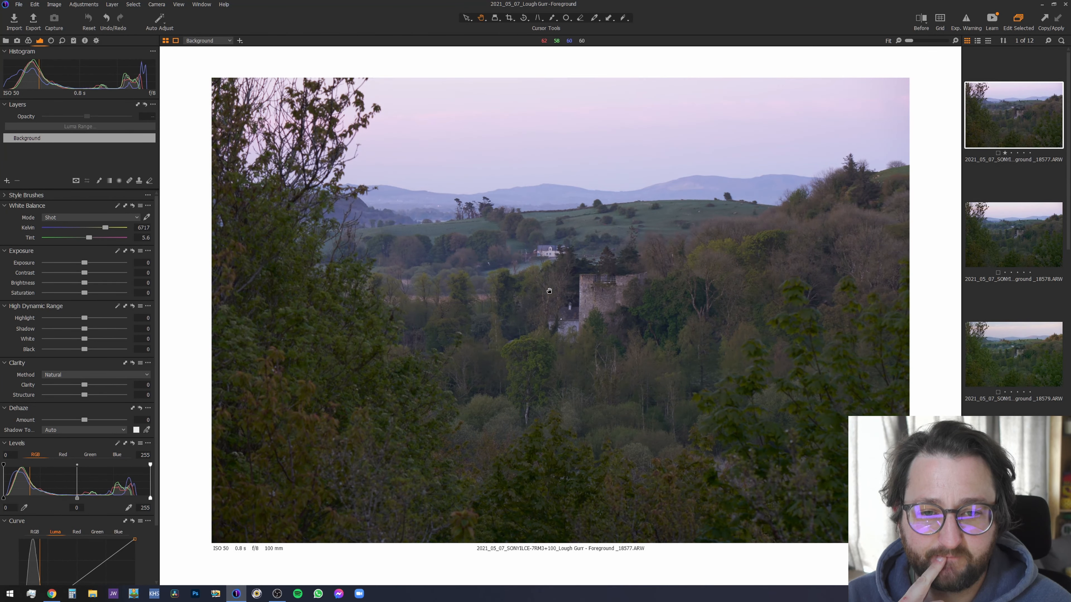
Step: Run forward through the castle photos from 18577, comparing shots 18583 and 18584 before settling on 18584
{"action": "key", "text": "Right"}
{"action": "key", "text": "Right"}
{"action": "key", "text": "Right"}
{"action": "key", "text": "Right"}
{"action": "key", "text": "Right"}
{"action": "key", "text": "Right"}
{"action": "key", "text": "Right"}
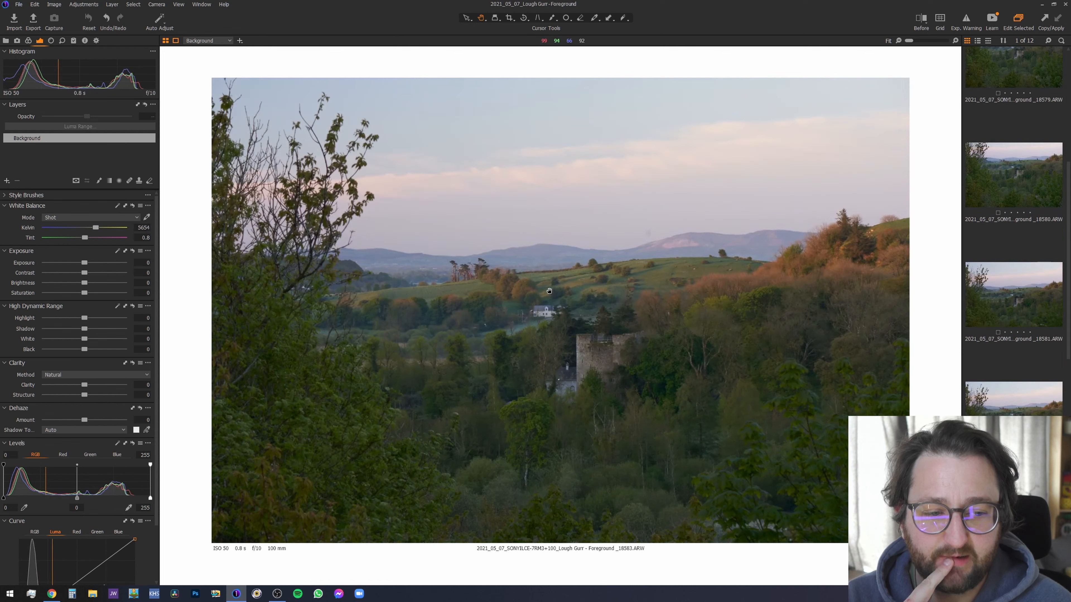
{"action": "key", "text": "Left"}
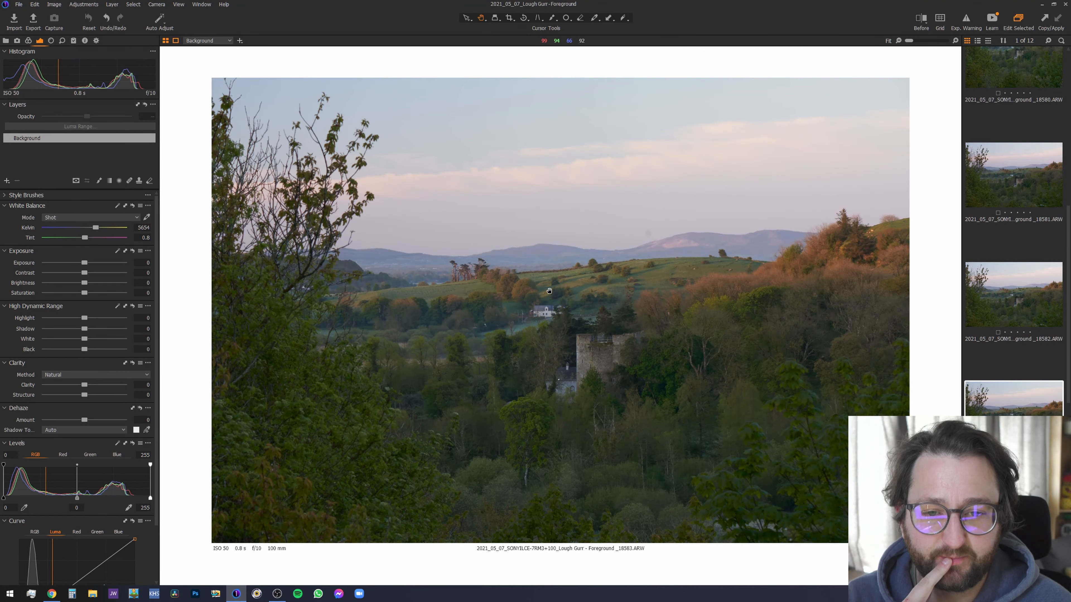
{"action": "key", "text": "Right"}
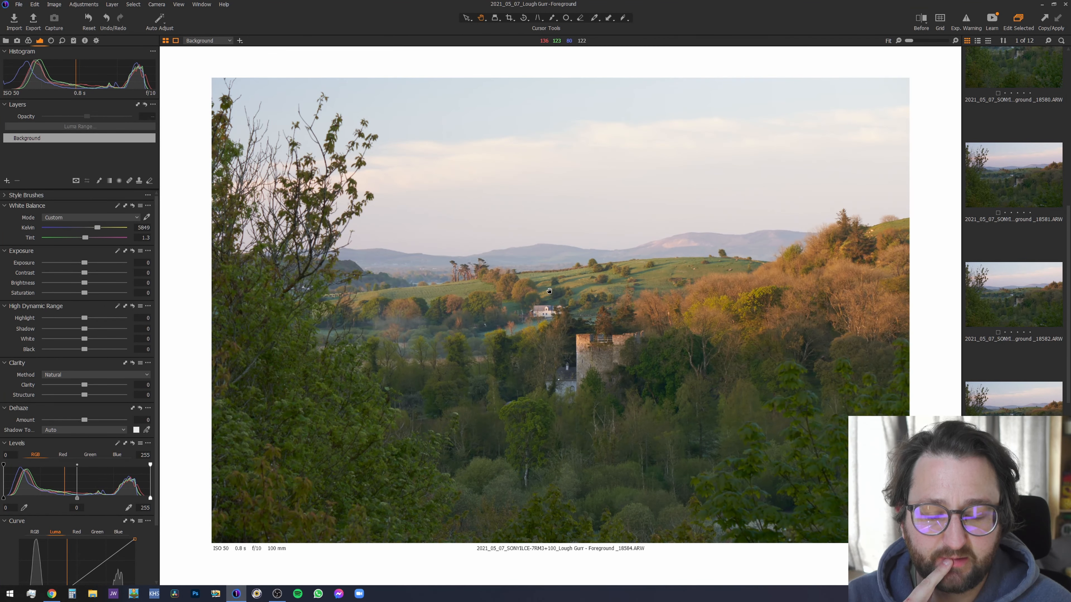
Step: Straighten photo 18584 by aligning it to the vertical outer edge of the castle tower
{"action": "left_click", "coordinate": [599, 345]}
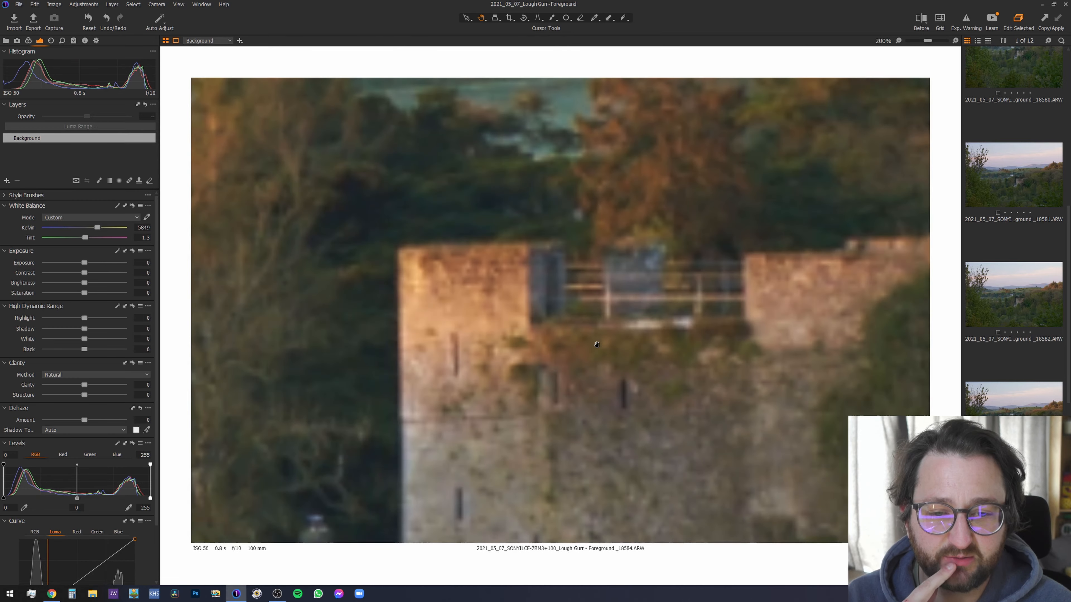
{"action": "scroll", "coordinate": [583, 287], "scroll_direction": "down", "scroll_amount": 1}
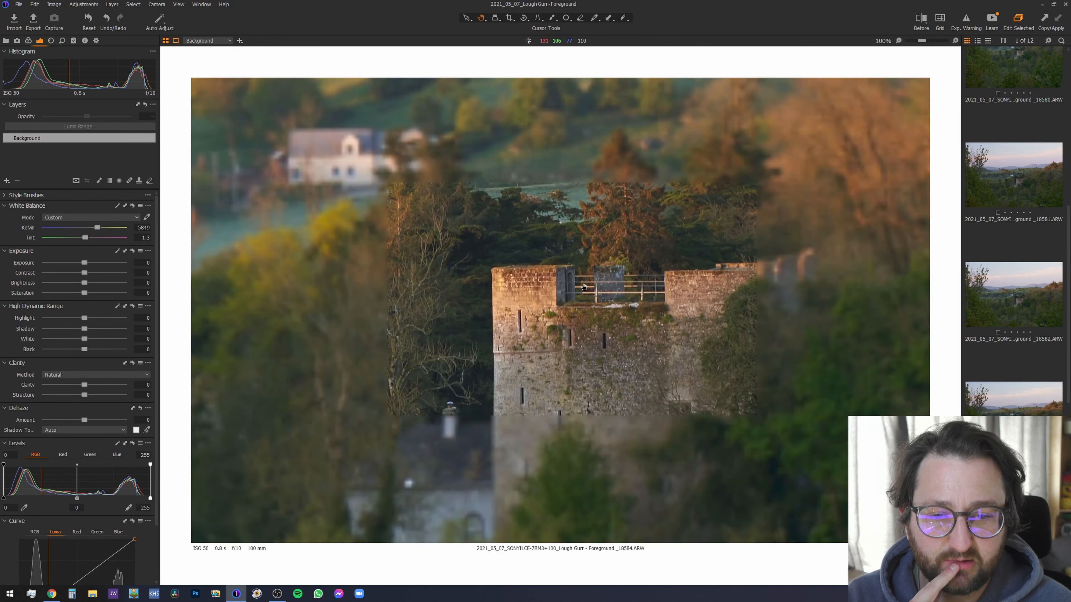
{"action": "scroll", "coordinate": [584, 288], "scroll_direction": "down", "scroll_amount": 3}
{"action": "scroll", "coordinate": [605, 366], "scroll_direction": "up", "scroll_amount": 2}
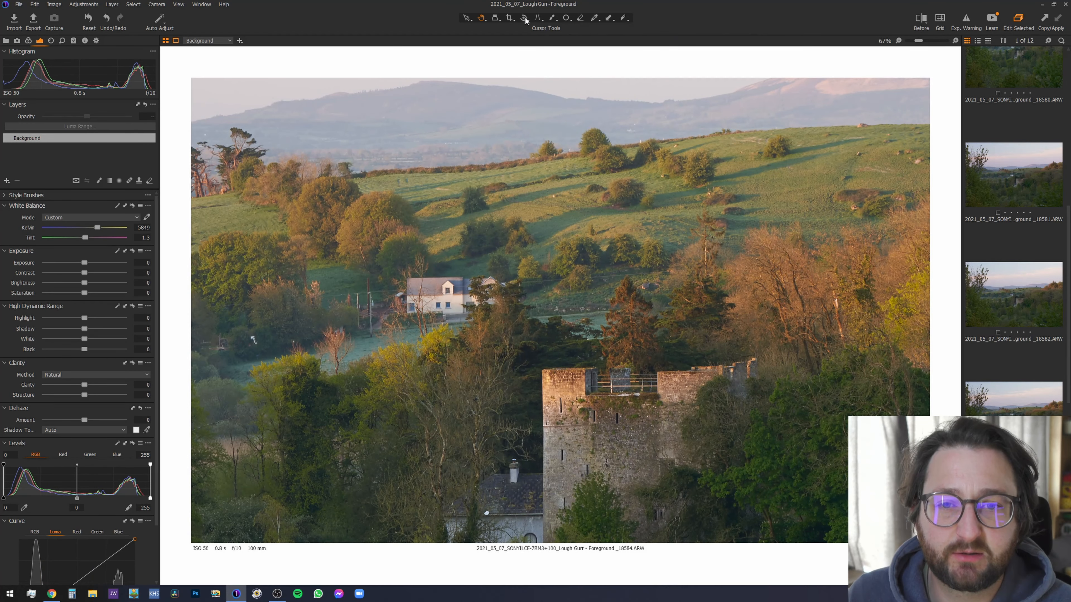
{"action": "scroll", "coordinate": [544, 362], "scroll_direction": "up", "scroll_amount": 1}
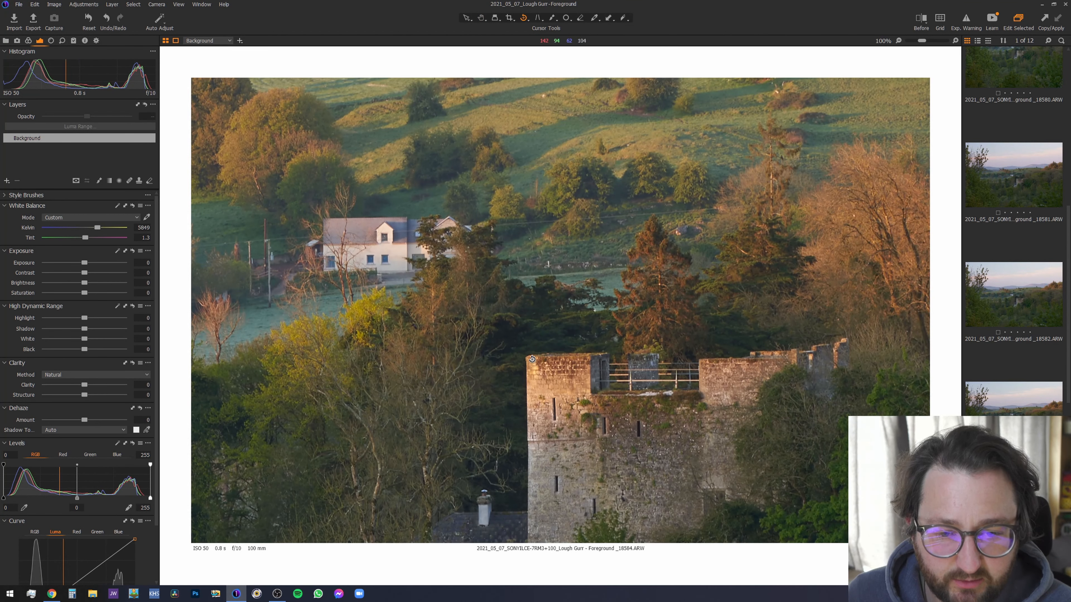
{"action": "left_click_drag", "start_coordinate": [526, 356], "coordinate": [527, 524]}
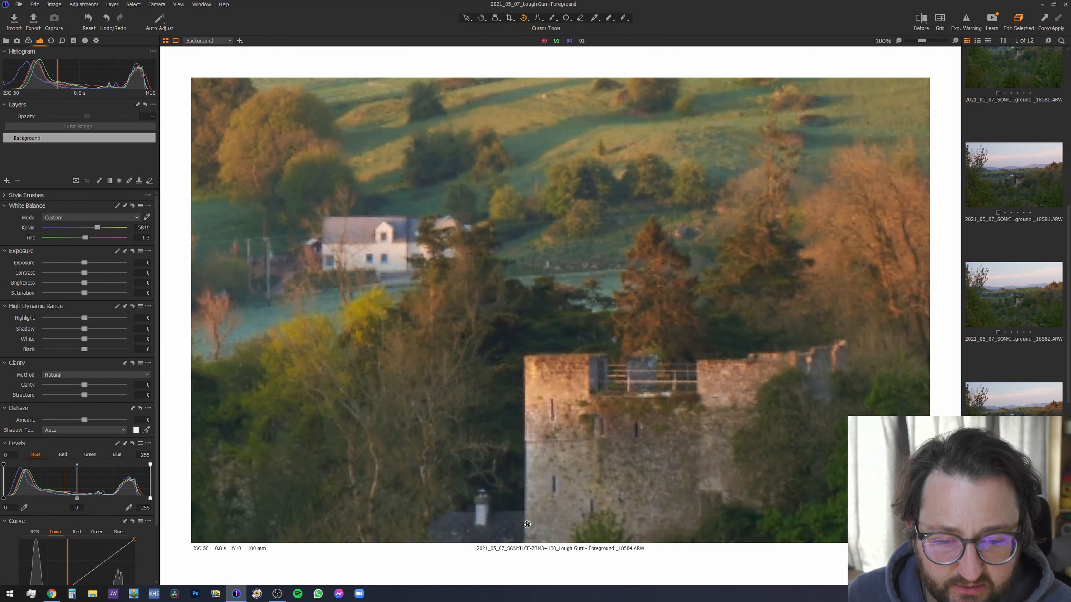
{"action": "key", "text": "h"}
{"action": "double_click", "coordinate": [536, 368]}
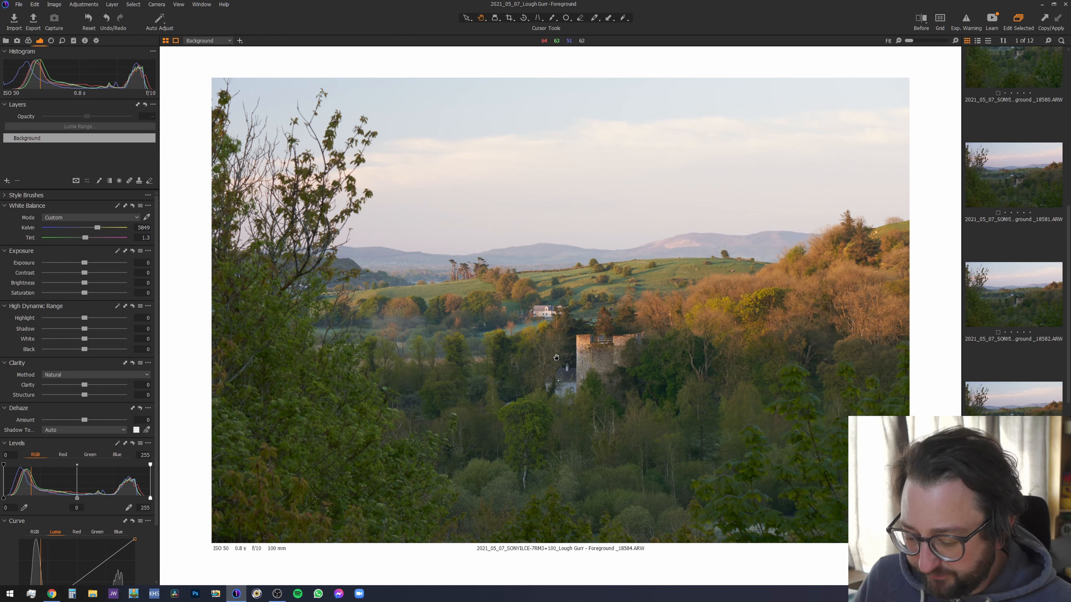
Step: Crop the photo to the 5x7 ratio at about 24.50 by 17.50 in, framing it toward the sunlit hillside
{"action": "key", "text": "c"}
{"action": "left_click", "coordinate": [509, 19]}
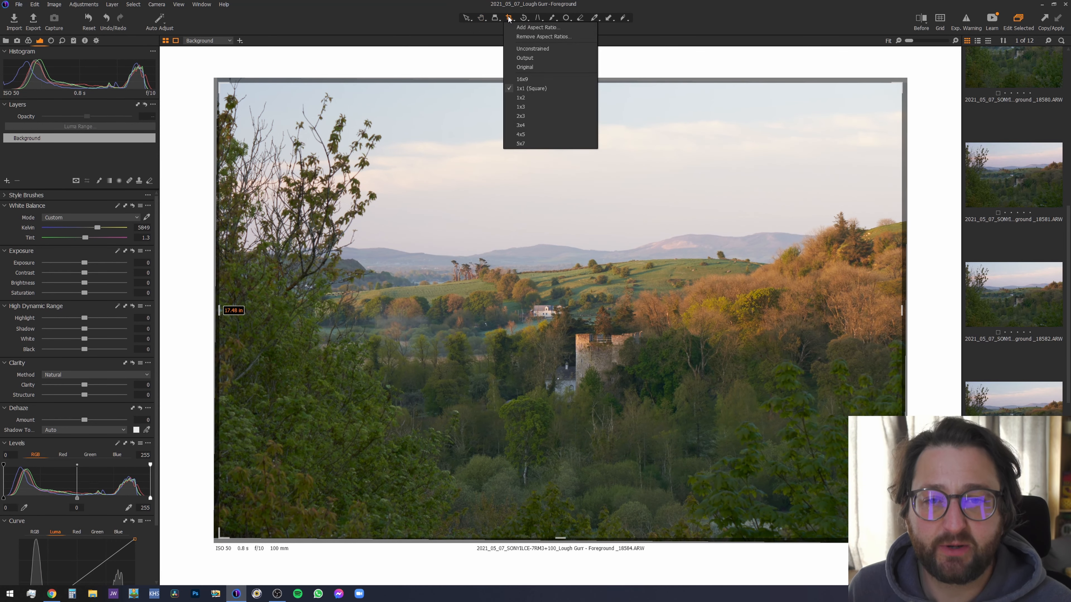
{"action": "left_click", "coordinate": [535, 144]}
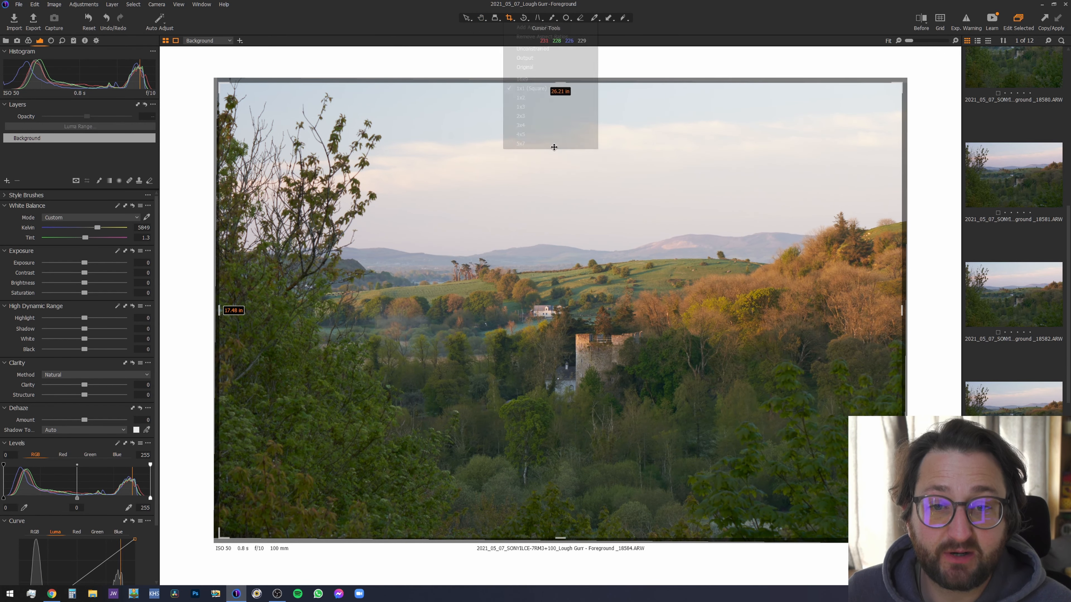
{"action": "left_click_drag", "start_coordinate": [902, 83], "coordinate": [887, 94]}
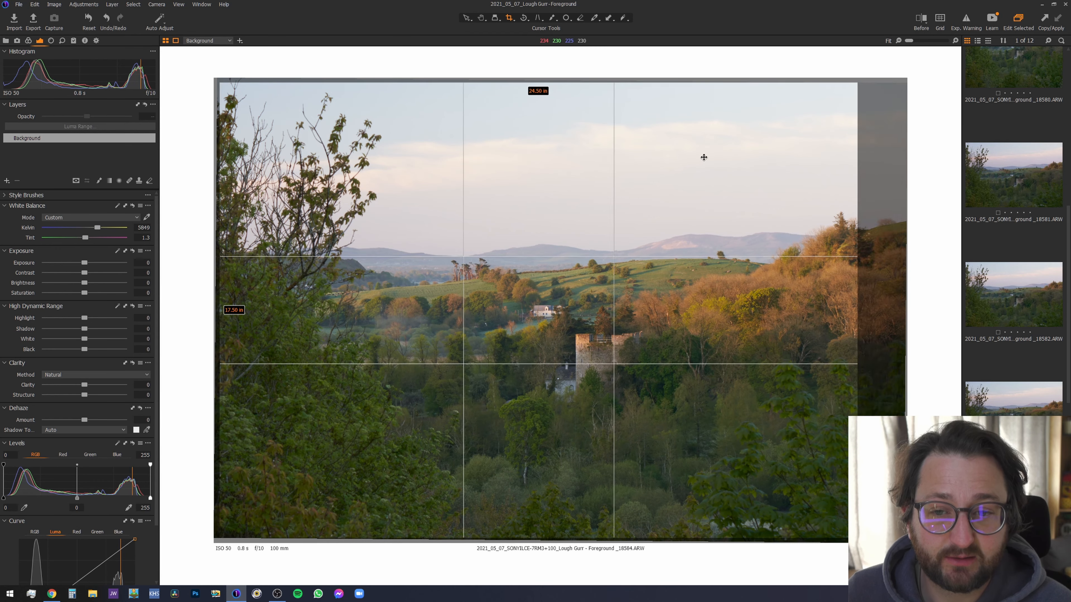
{"action": "left_click_drag", "start_coordinate": [701, 157], "coordinate": [790, 190]}
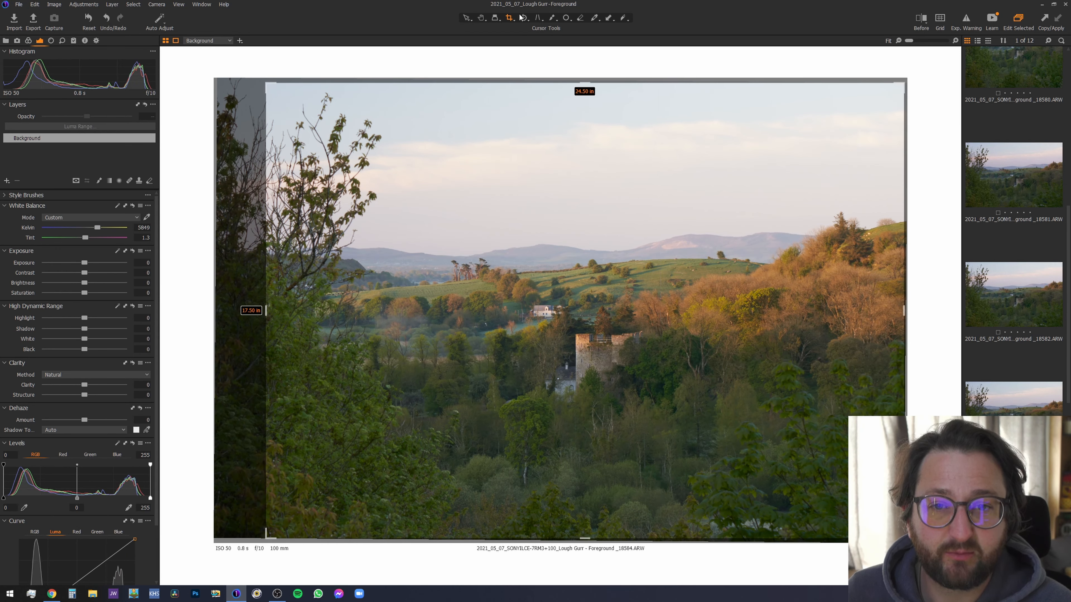
Step: Crop the photo to 4x5 at about 20.73 by 16.58 in around the foreground tree and castle, and preview the result
{"action": "right_click", "coordinate": [508, 21]}
{"action": "left_click", "coordinate": [532, 141]}
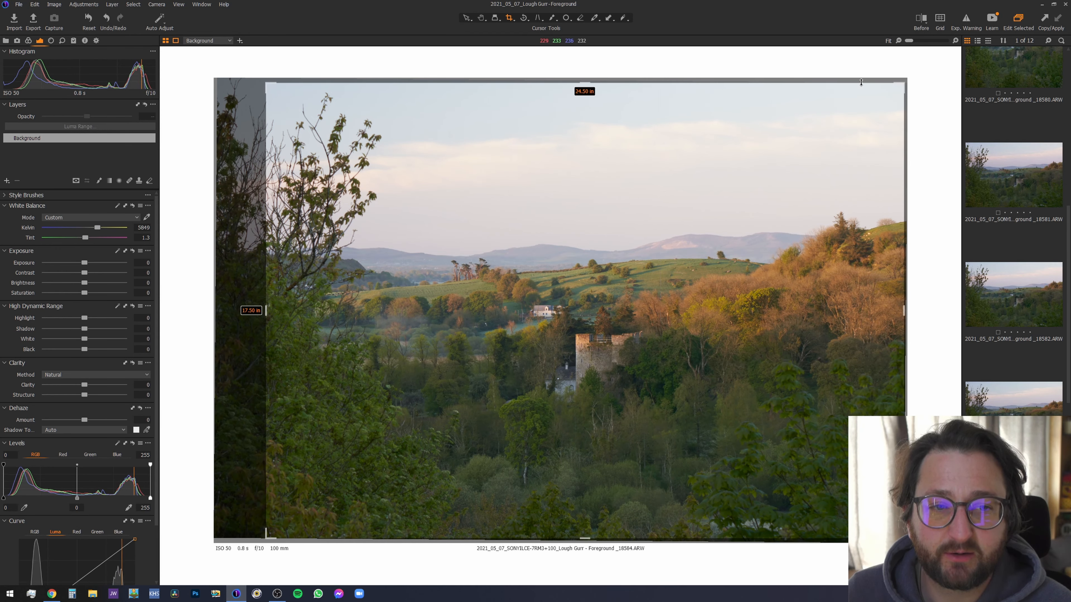
{"action": "left_click_drag", "start_coordinate": [897, 84], "coordinate": [741, 161]}
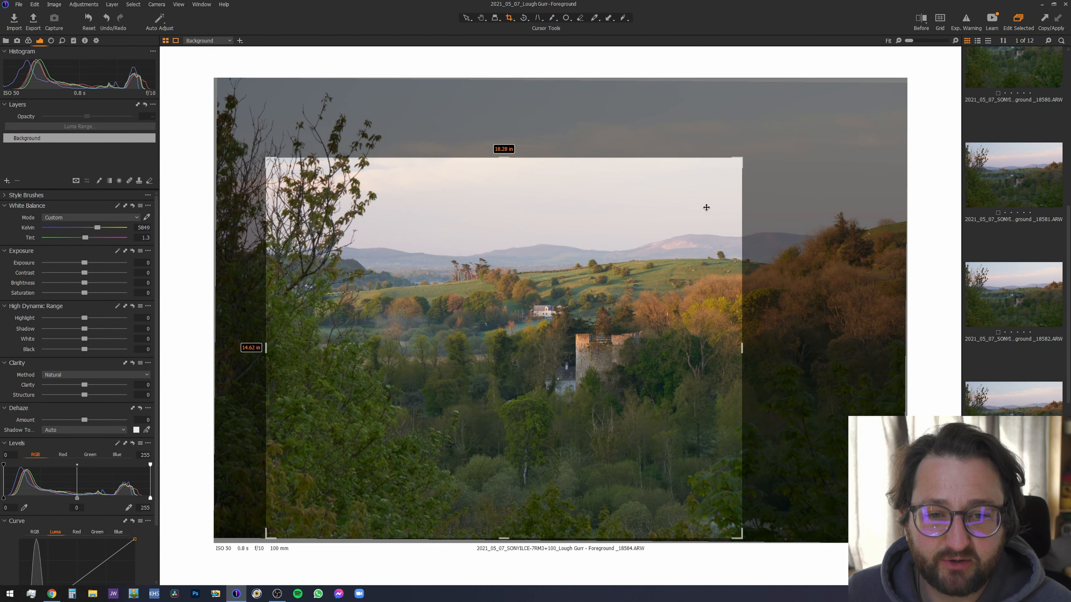
{"action": "left_click_drag", "start_coordinate": [705, 208], "coordinate": [759, 165]}
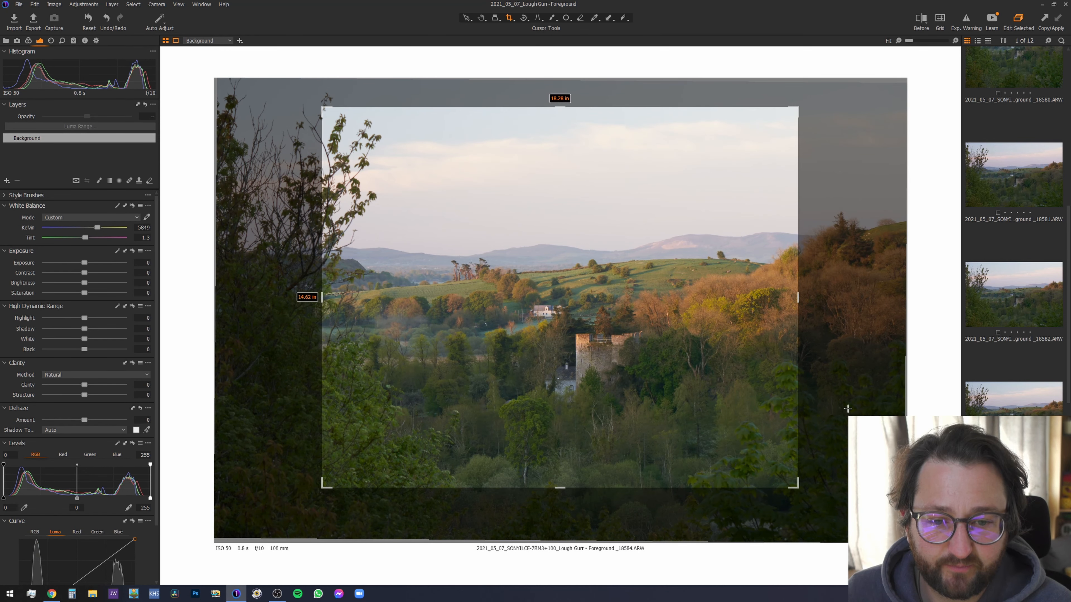
{"action": "left_click_drag", "start_coordinate": [795, 482], "coordinate": [854, 540]}
{"action": "left_click_drag", "start_coordinate": [756, 451], "coordinate": [706, 458]}
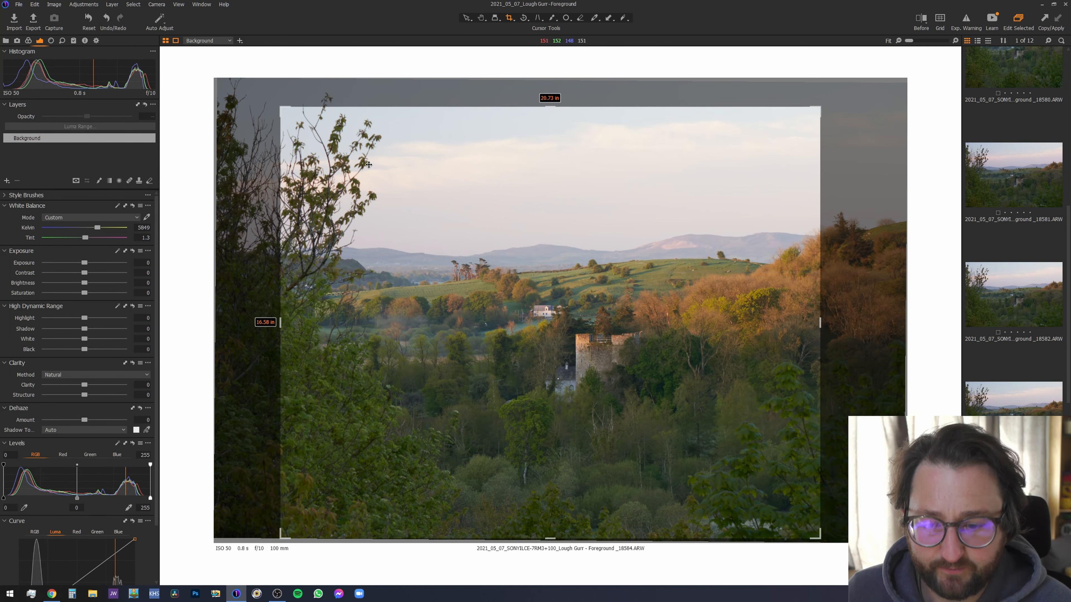
{"action": "key", "text": "h"}
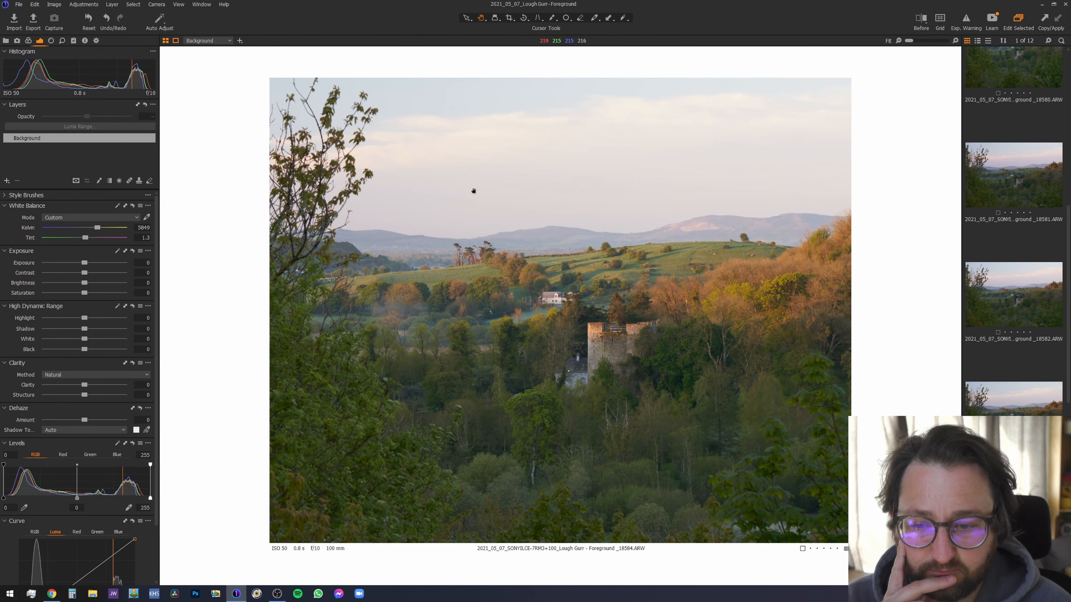
{"action": "key", "text": "c"}
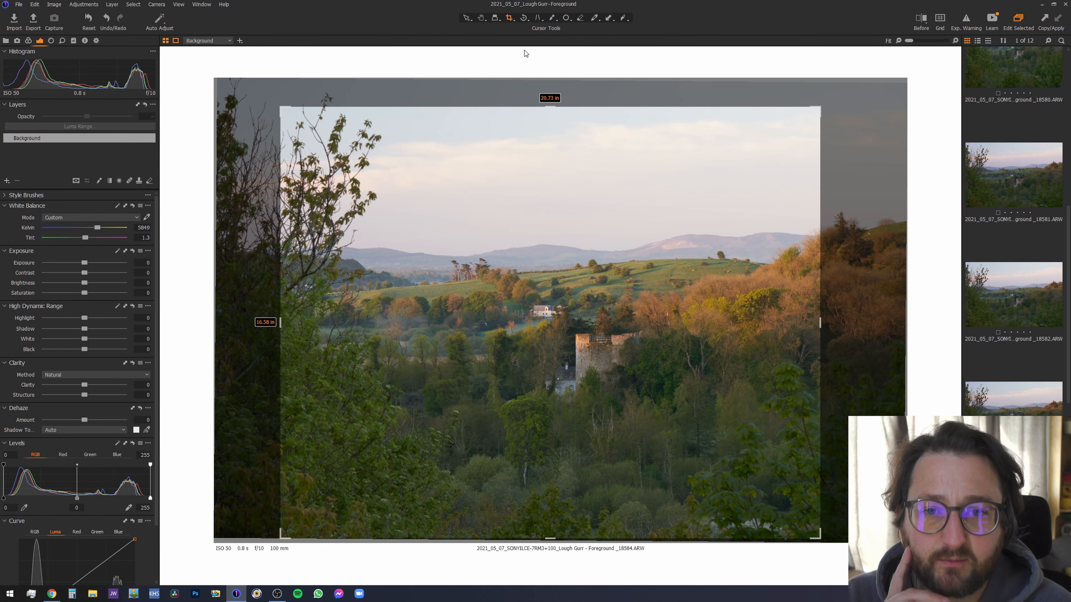
{"action": "left_click", "coordinate": [507, 18]}
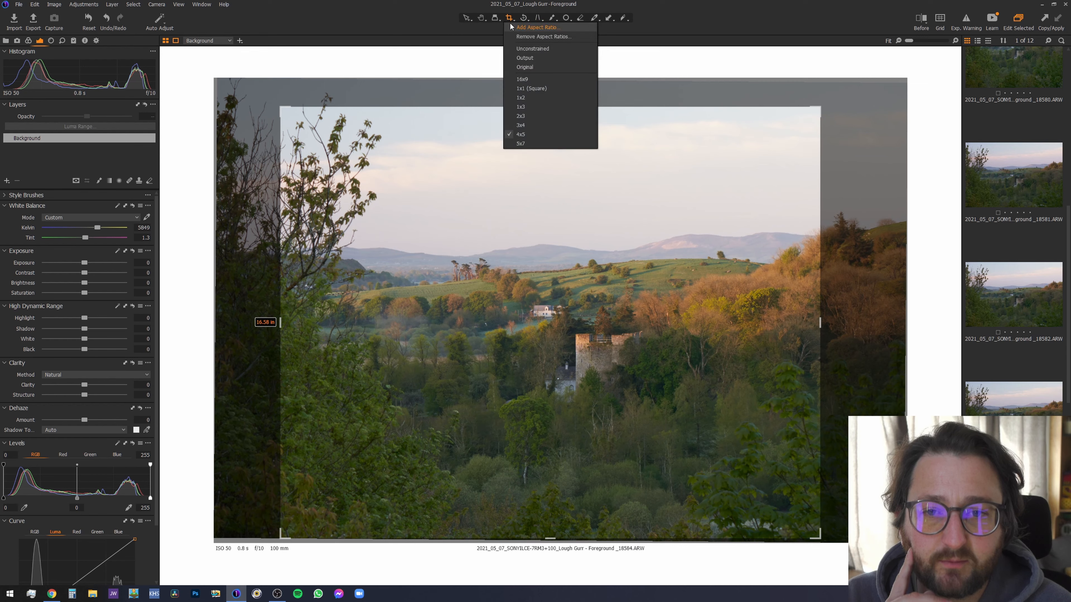
{"action": "left_click", "coordinate": [512, 26]}
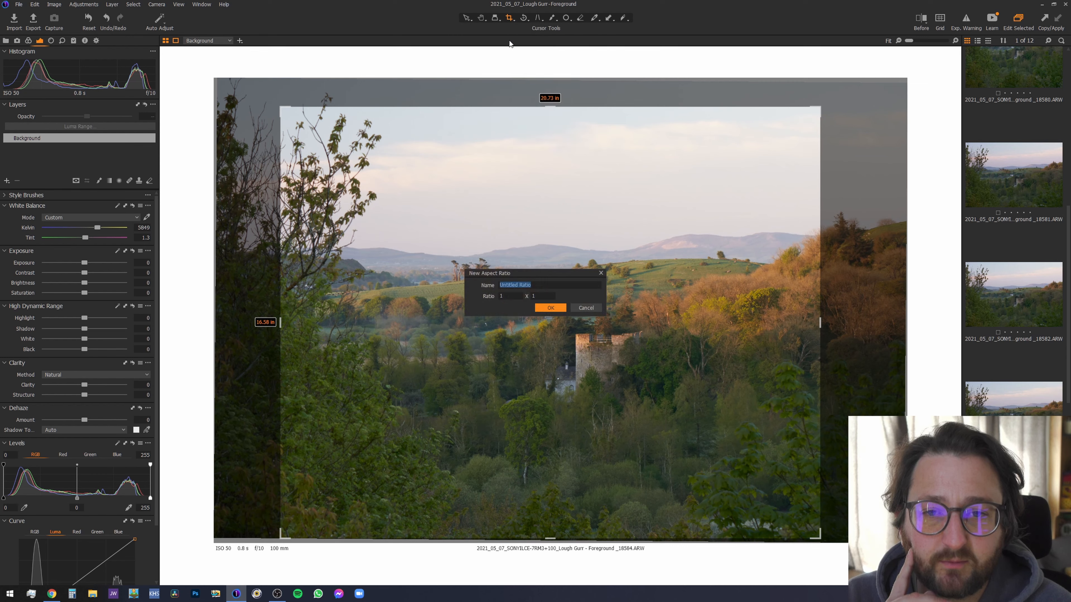
{"action": "left_click", "coordinate": [572, 310]}
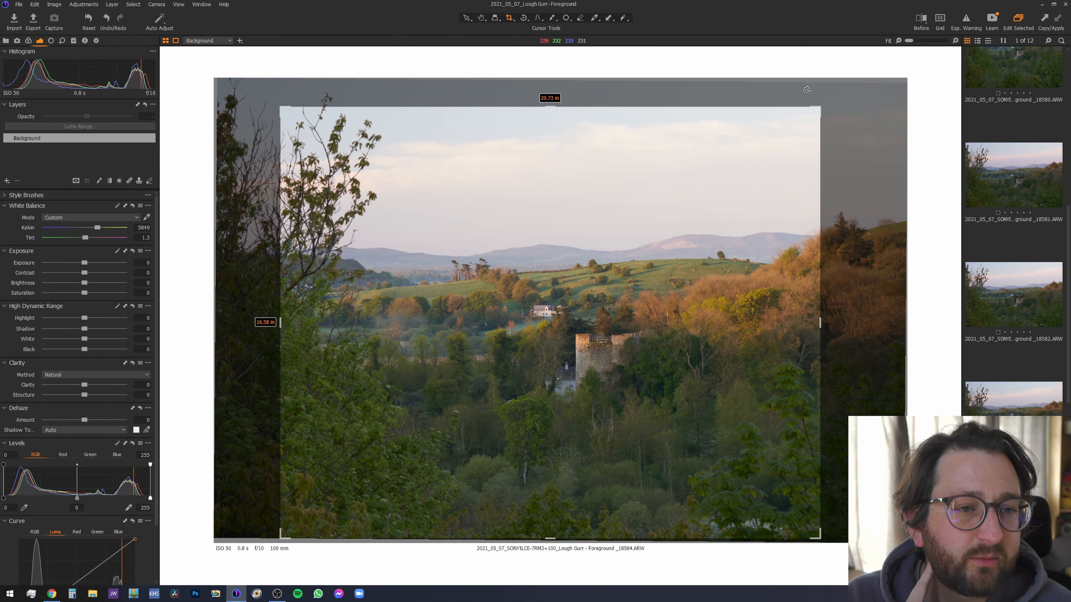
Step: Show the grid overlay and shift the 4x5 crop toward the foreground tree to bring the castle near a vertical thirds line
{"action": "left_click", "coordinate": [941, 18]}
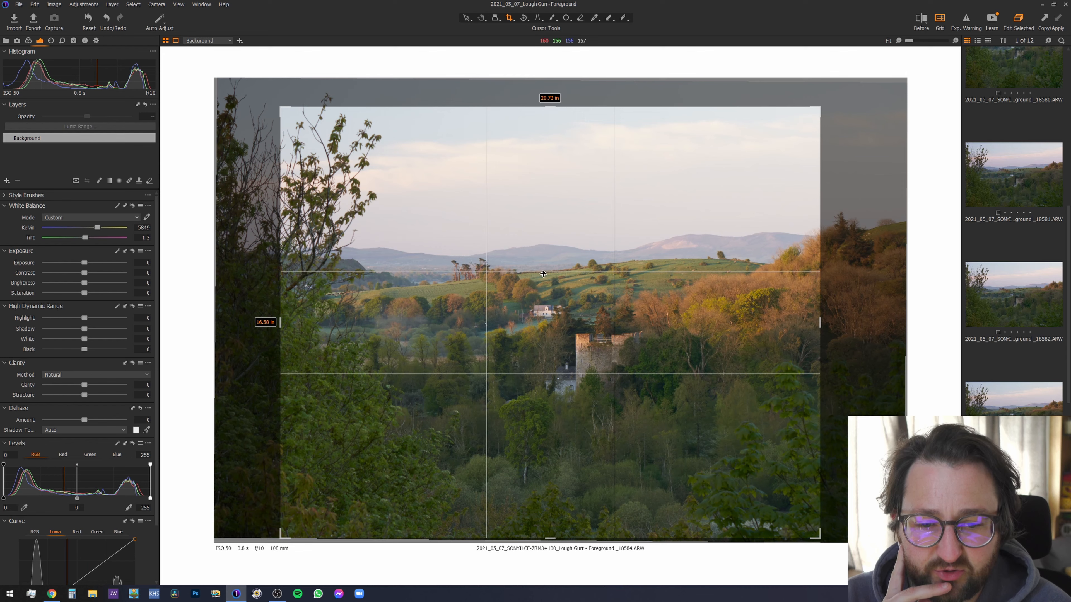
{"action": "left_click_drag", "start_coordinate": [540, 297], "coordinate": [527, 297]}
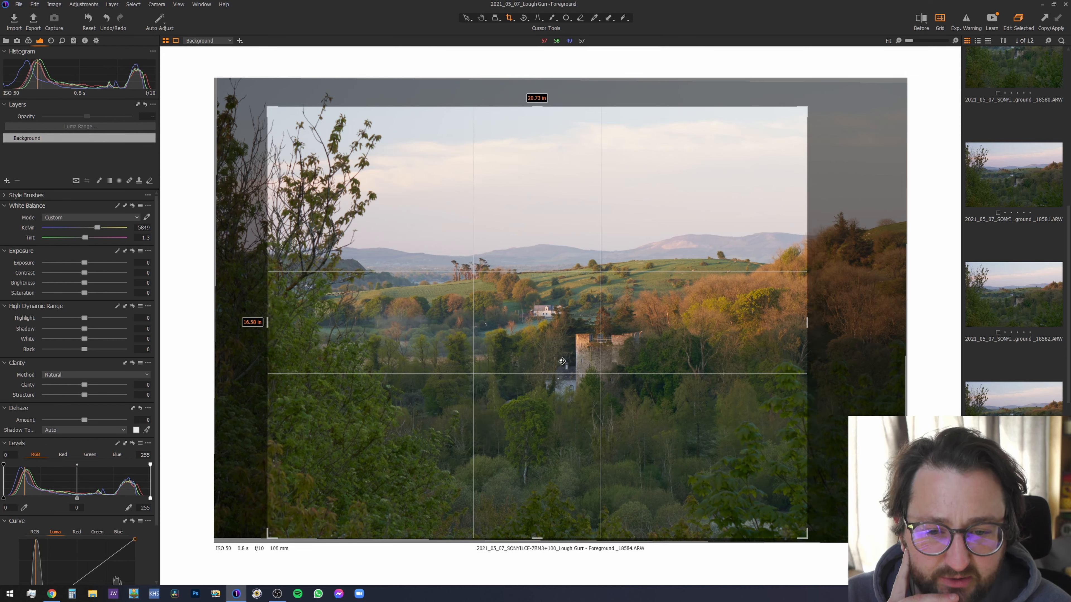
Step: Look for grid overlay options in the grid, crop tool settings and Crop preferences
{"action": "right_click", "coordinate": [943, 19]}
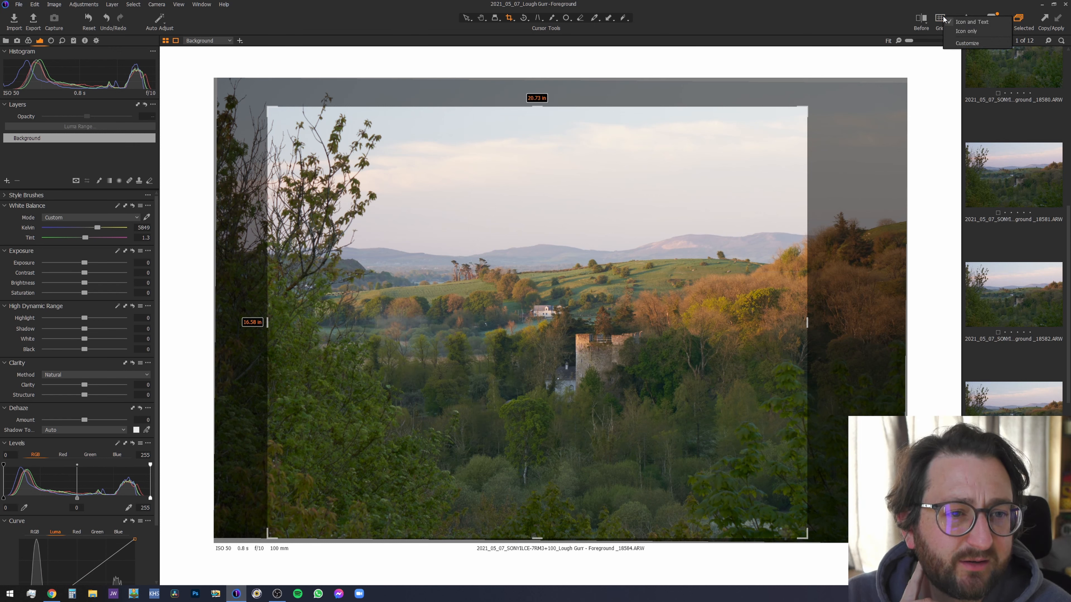
{"action": "left_click", "coordinate": [941, 23]}
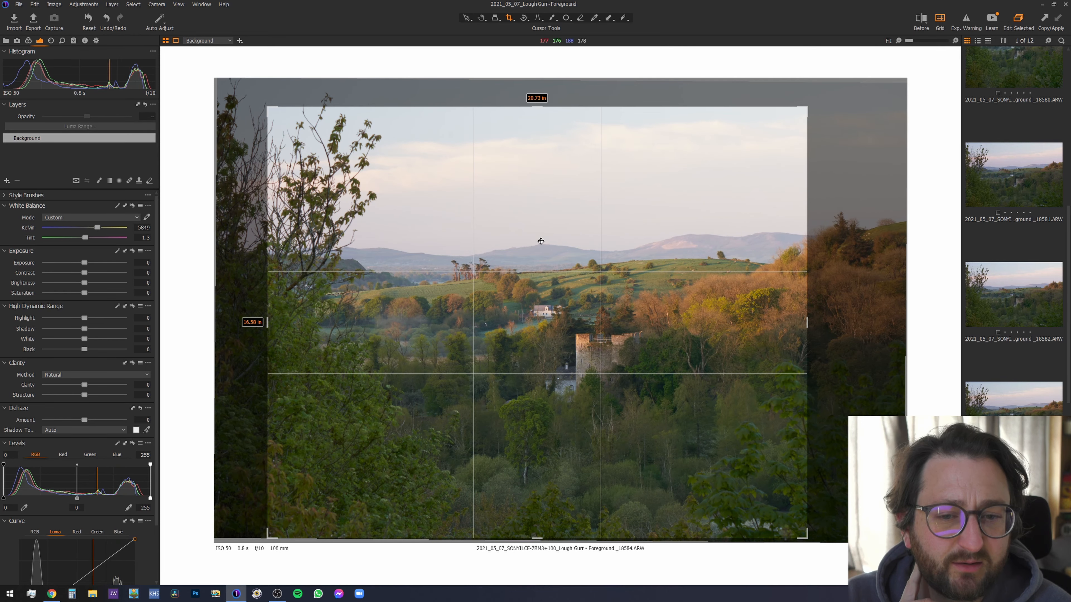
{"action": "key", "text": "g"}
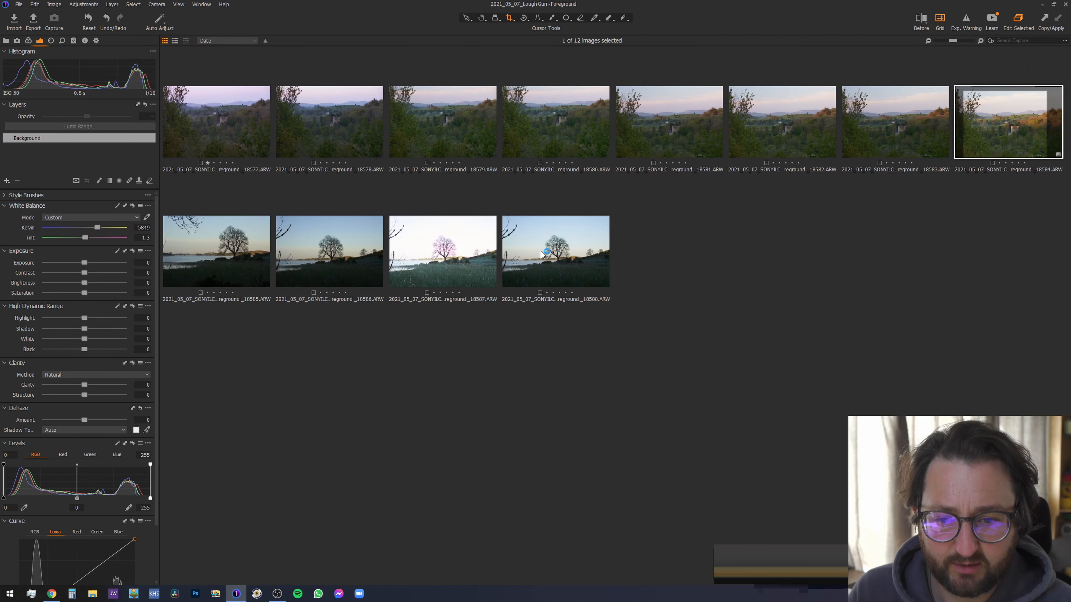
{"action": "key", "text": "g"}
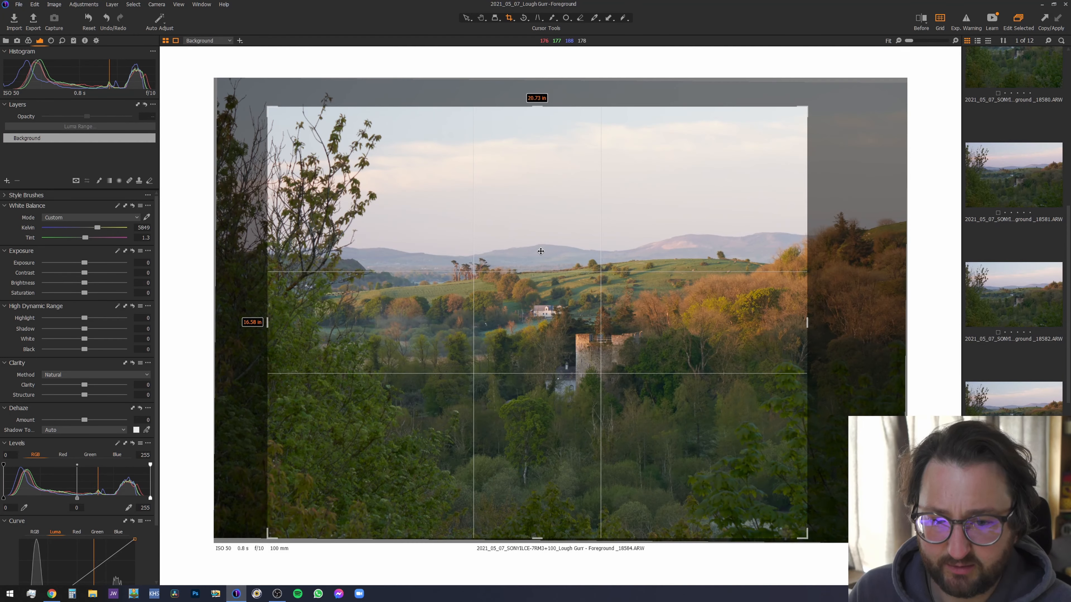
{"action": "right_click", "coordinate": [523, 275]}
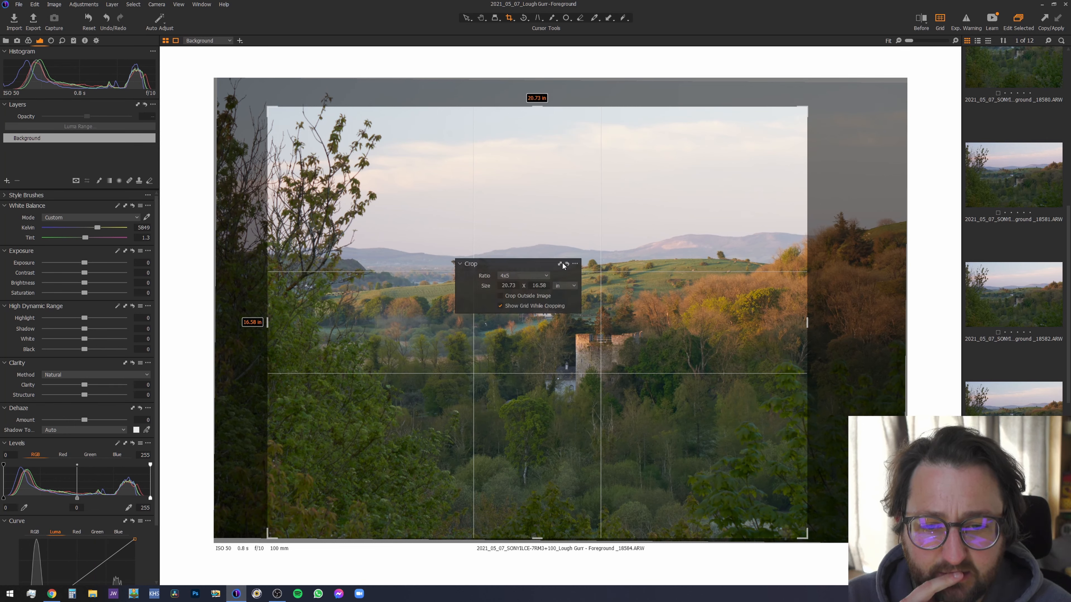
{"action": "left_click", "coordinate": [574, 264]}
{"action": "left_click", "coordinate": [584, 283]}
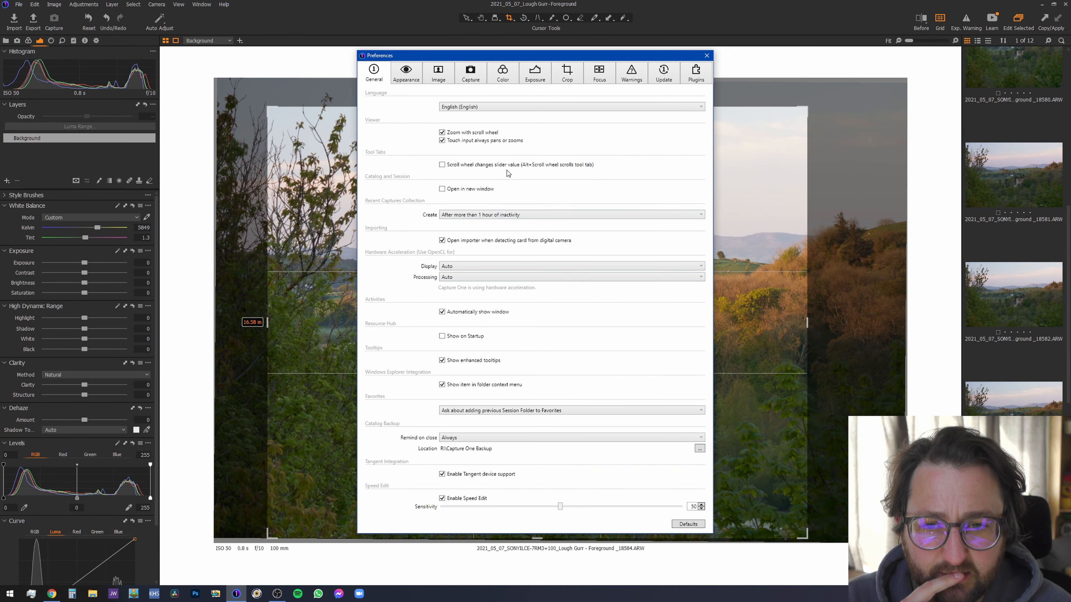
{"action": "left_click", "coordinate": [567, 74]}
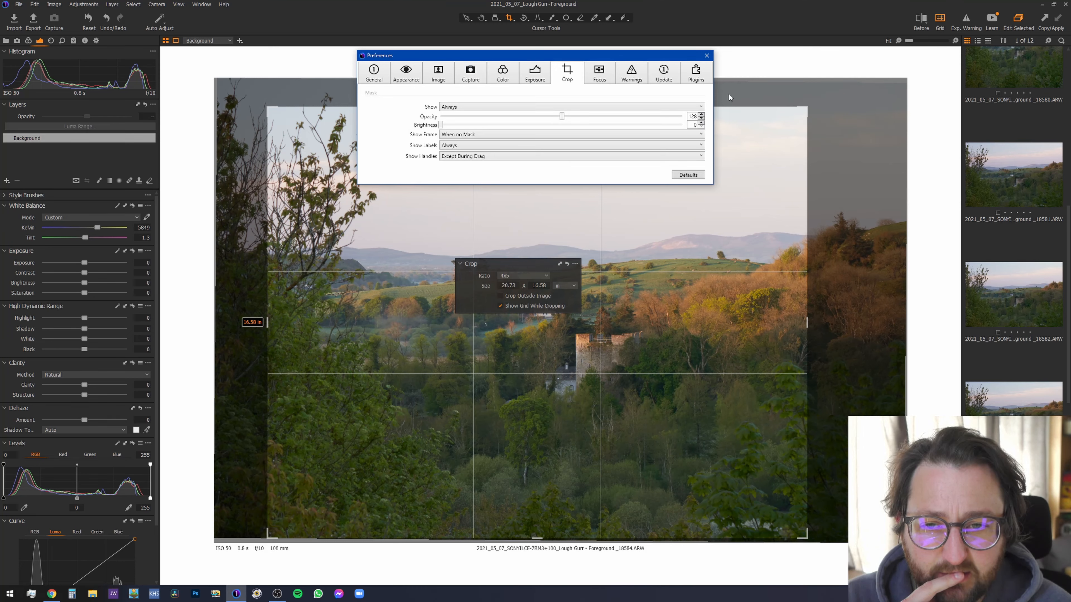
{"action": "left_click", "coordinate": [705, 56]}
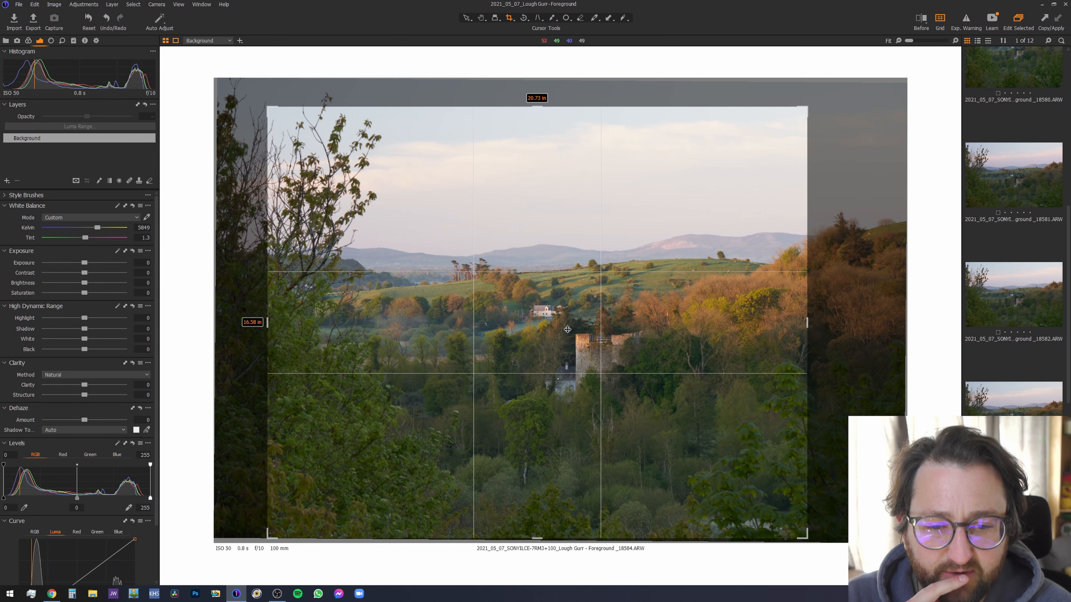
Step: Nudge the crop to place the castle on the vertical thirds line, apply it and hide the grid
{"action": "left_click_drag", "start_coordinate": [538, 302], "coordinate": [533, 302]}
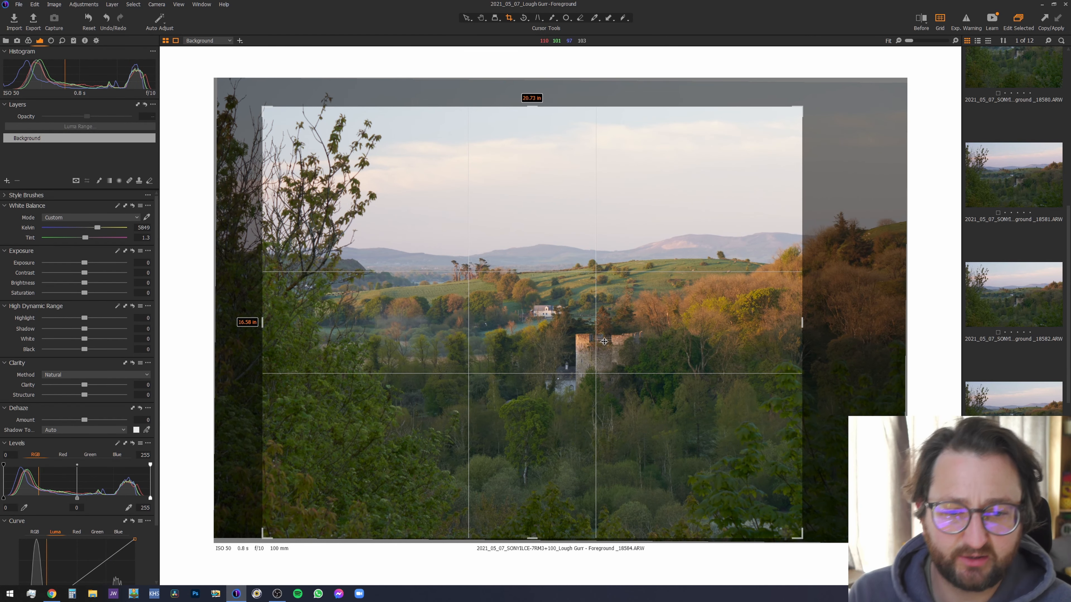
{"action": "key", "text": "h"}
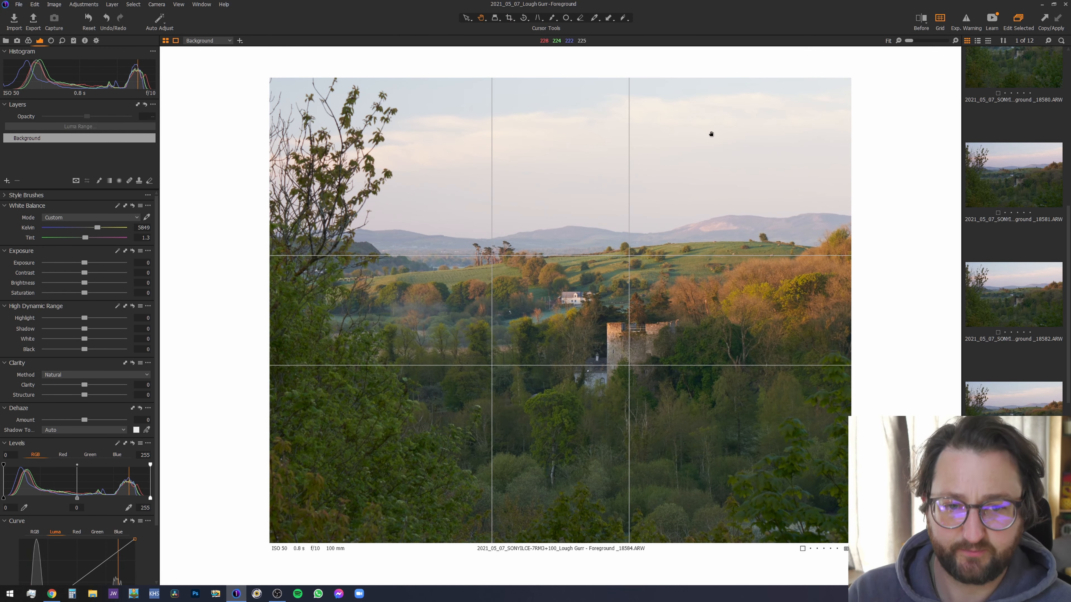
{"action": "left_click", "coordinate": [935, 21]}
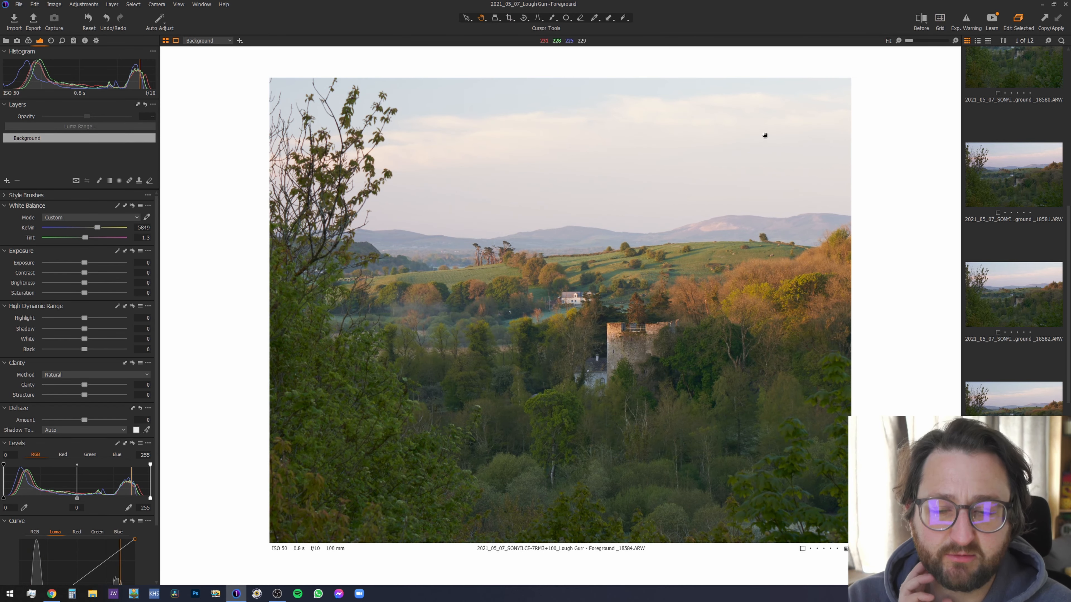
Step: Inspect the foreground tree's leaves and branches against the sky up close
{"action": "double_click", "coordinate": [388, 109]}
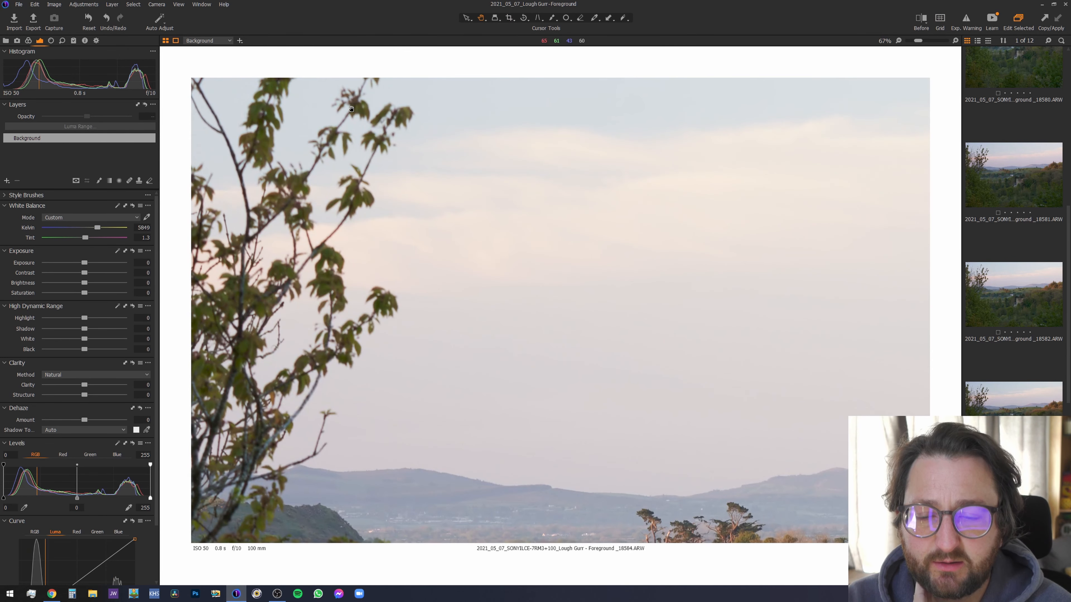
{"action": "double_click", "coordinate": [281, 301]}
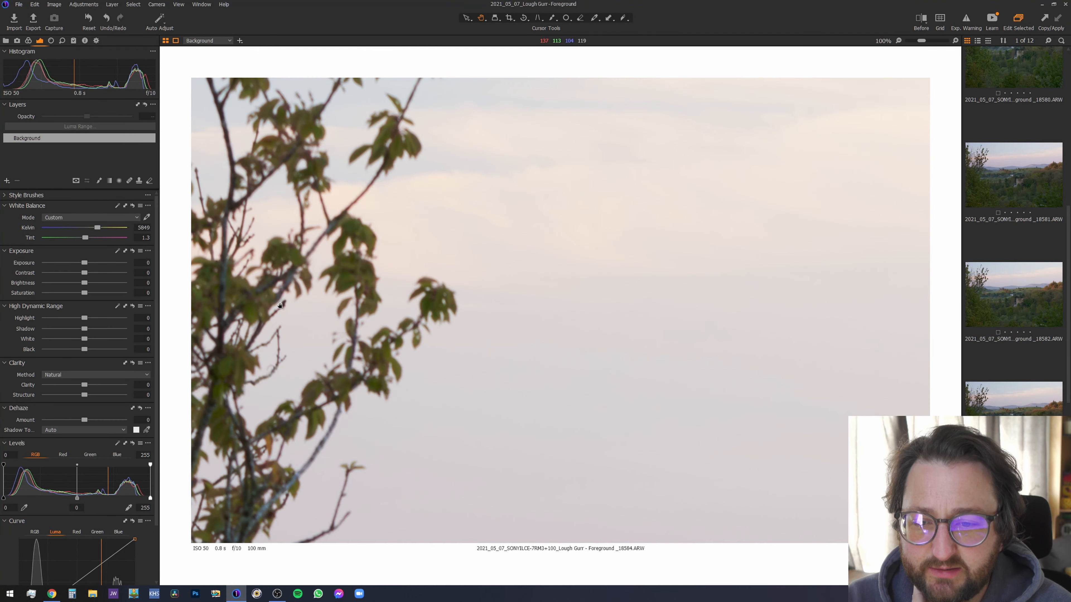
{"action": "double_click", "coordinate": [354, 288]}
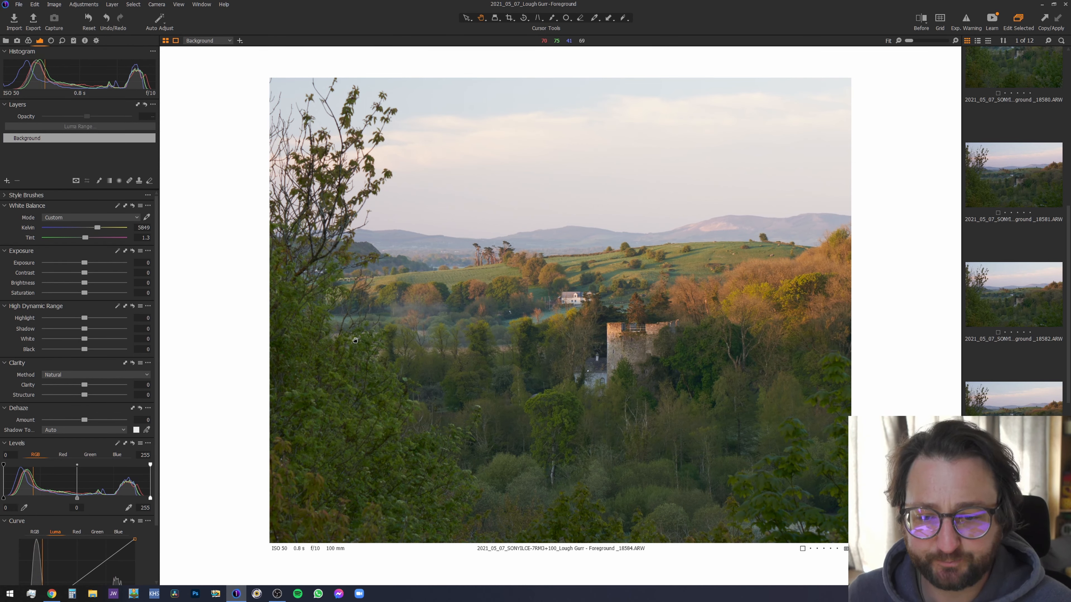
Step: Add a new adjustment layer and name it "foreground"
{"action": "left_click", "coordinate": [6, 181]}
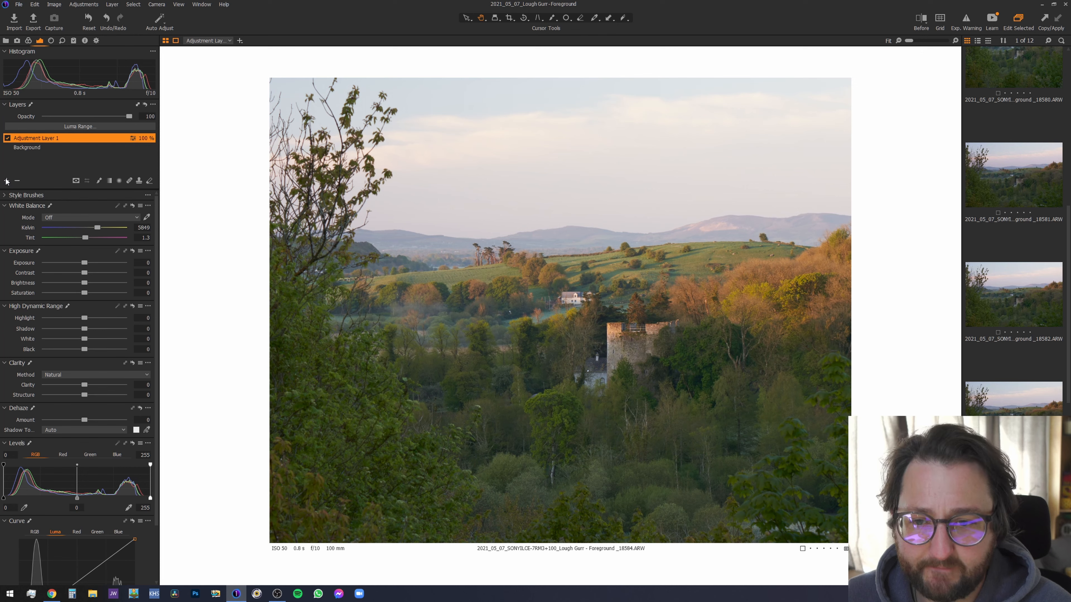
{"action": "double_click", "coordinate": [38, 138]}
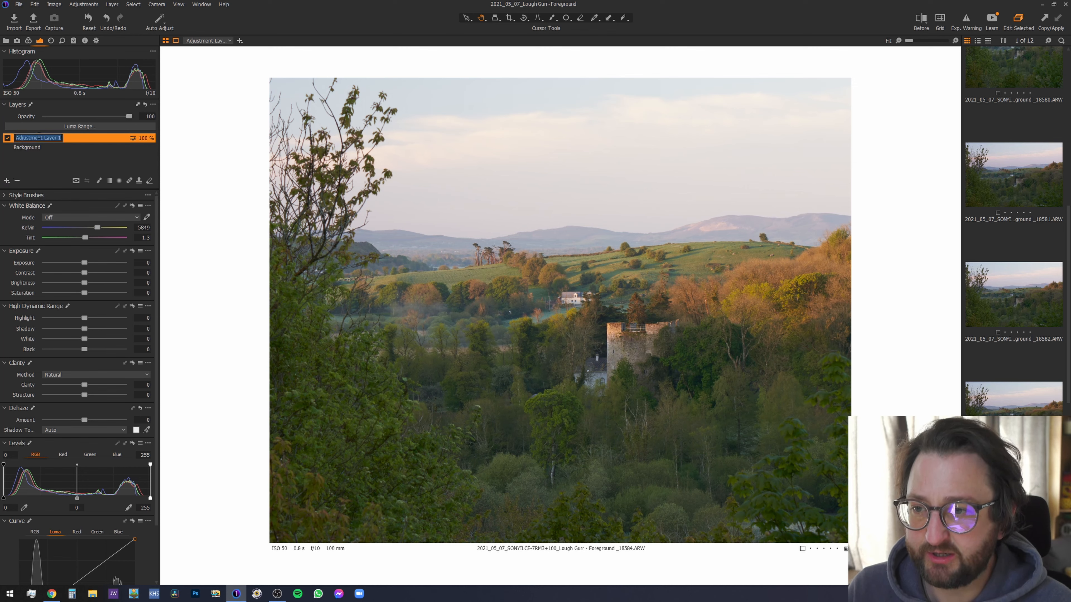
{"action": "type", "text": "foregr"}
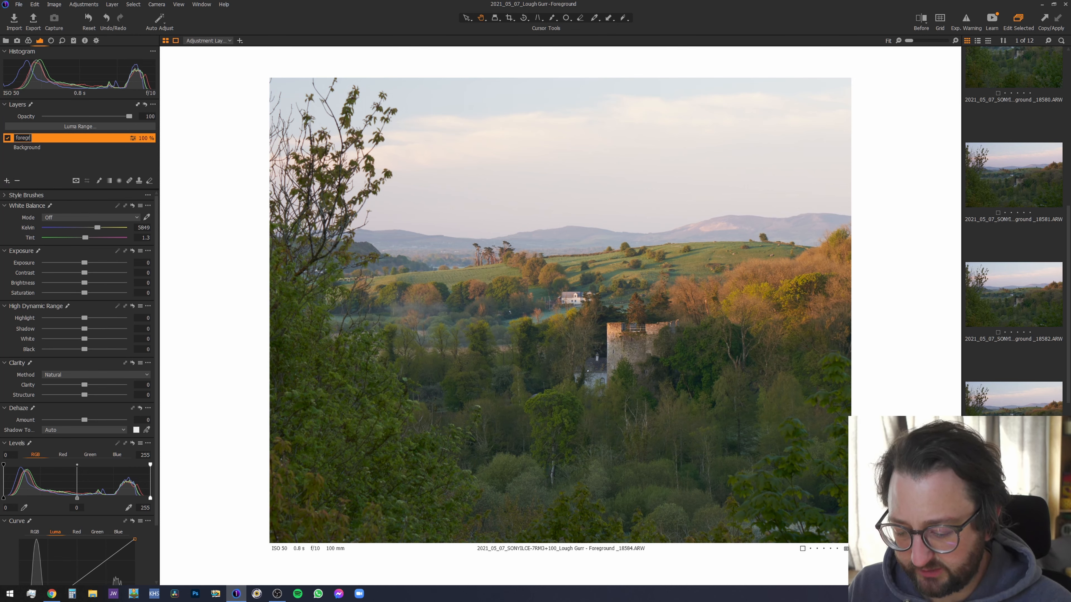
Step: Brush the foreground layer's mask over the dark trees and undergrowth framing the scene, set exposure to -1 and display the mask
{"action": "type", "text": "b"}
{"action": "right_click", "coordinate": [415, 382]}
{"action": "left_click_drag", "start_coordinate": [415, 383], "coordinate": [405, 383]}
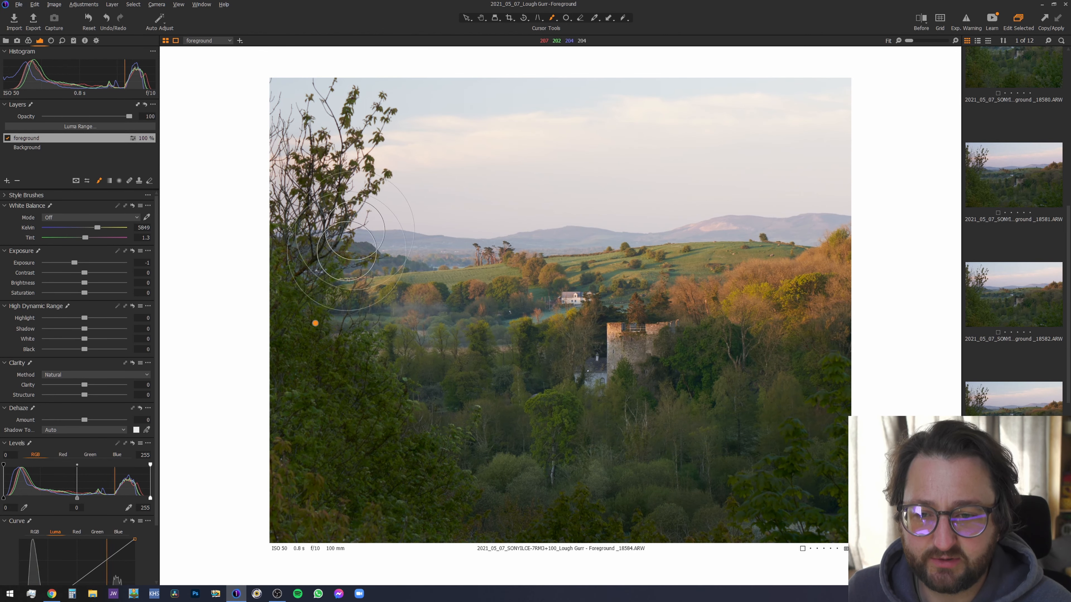
{"action": "key", "text": "m"}
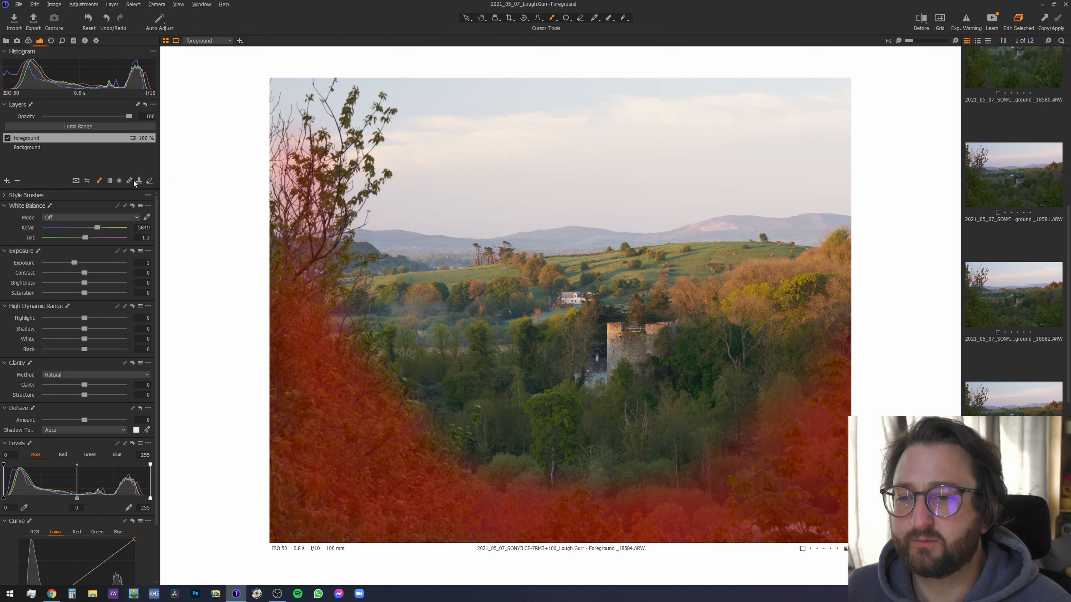
Step: Lower the eraser's strength and erase the foreground mask where it spills around the upper branches of the tree
{"action": "left_click", "coordinate": [150, 181]}
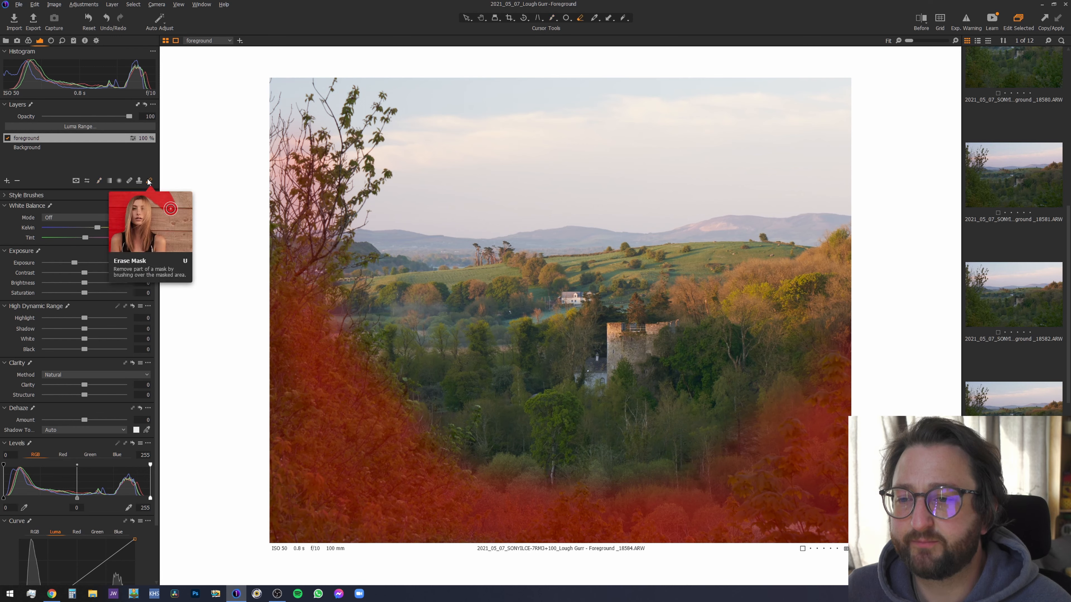
{"action": "right_click", "coordinate": [382, 163]}
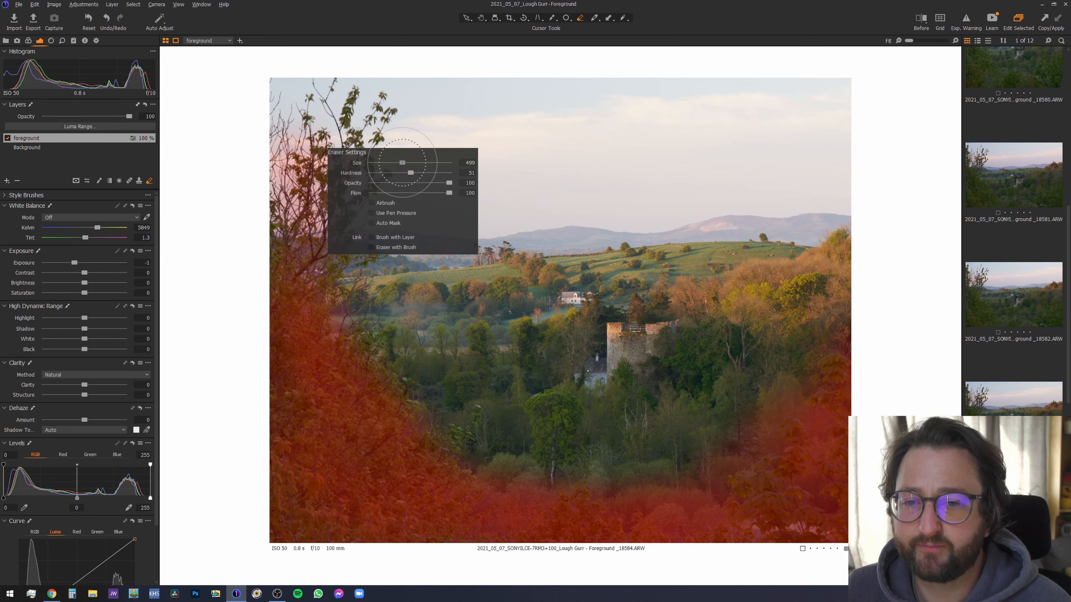
{"action": "mouse_move", "coordinate": [449, 182]}
{"action": "left_mouse_down"}
{"action": "mouse_move", "coordinate": [419, 182]}
{"action": "mouse_move", "coordinate": [420, 193]}
{"action": "left_mouse_up"}
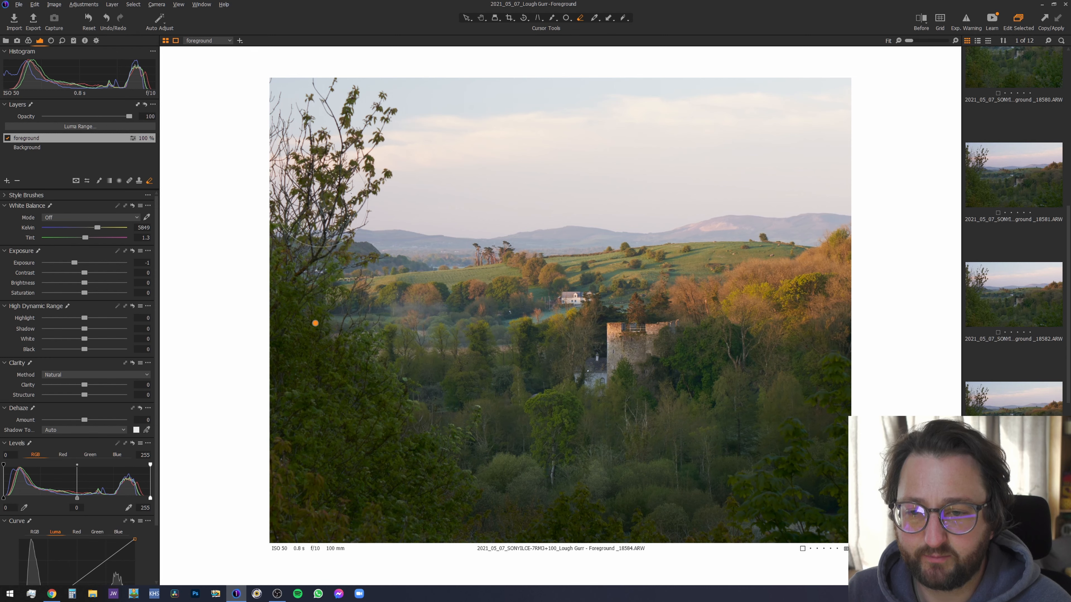
Step: Set the foreground layer's exposure to -0.5
{"action": "key", "text": "h"}
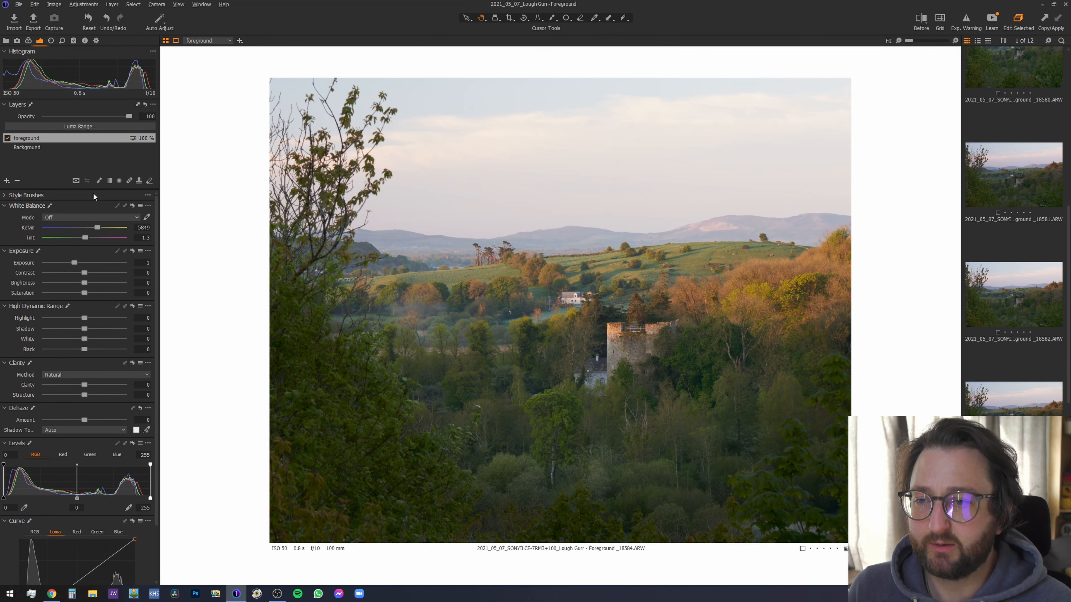
{"action": "scroll", "coordinate": [76, 262], "scroll_direction": "up", "scroll_amount": 7}
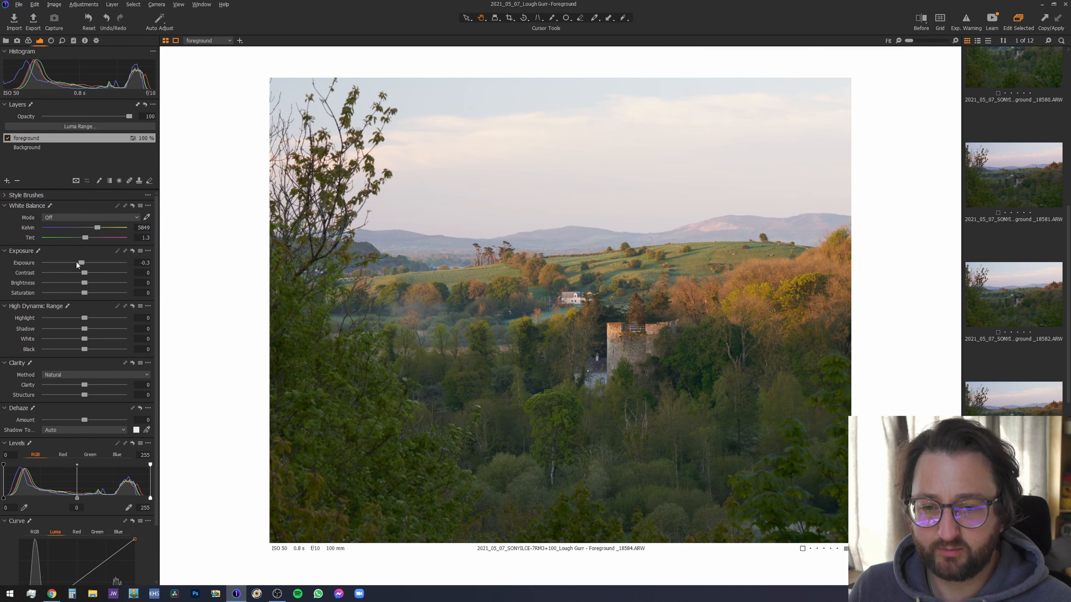
{"action": "scroll", "coordinate": [77, 264], "scroll_direction": "up", "scroll_amount": 1}
{"action": "scroll", "coordinate": [76, 264], "scroll_direction": "down", "scroll_amount": 3}
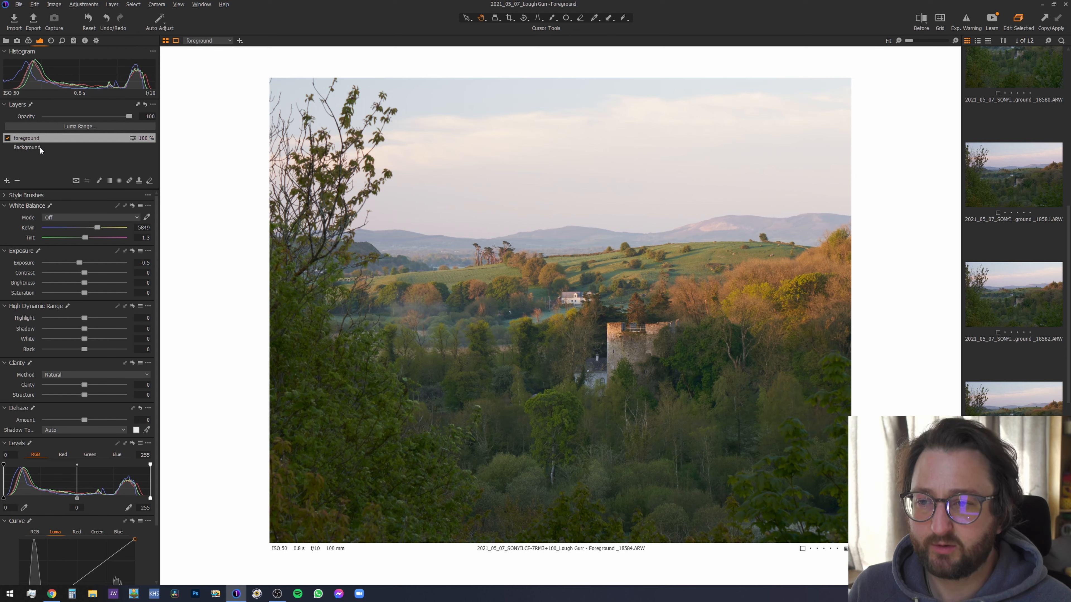
Step: Add another adjustment layer and name it "sky"
{"action": "left_click", "coordinate": [7, 180]}
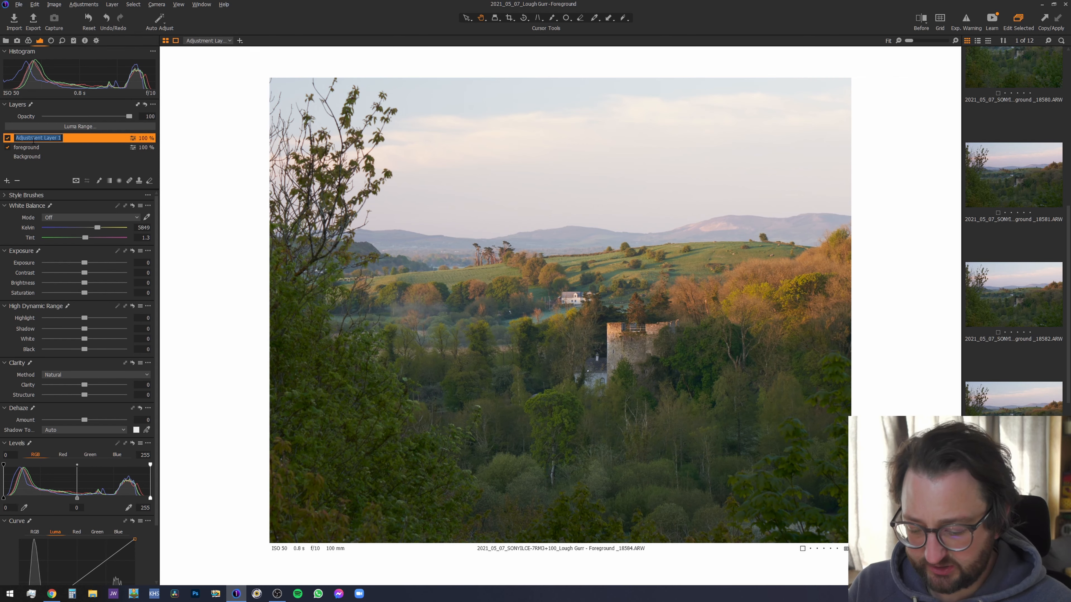
{"action": "type", "text": "sky"}
{"action": "key", "text": "Return"}
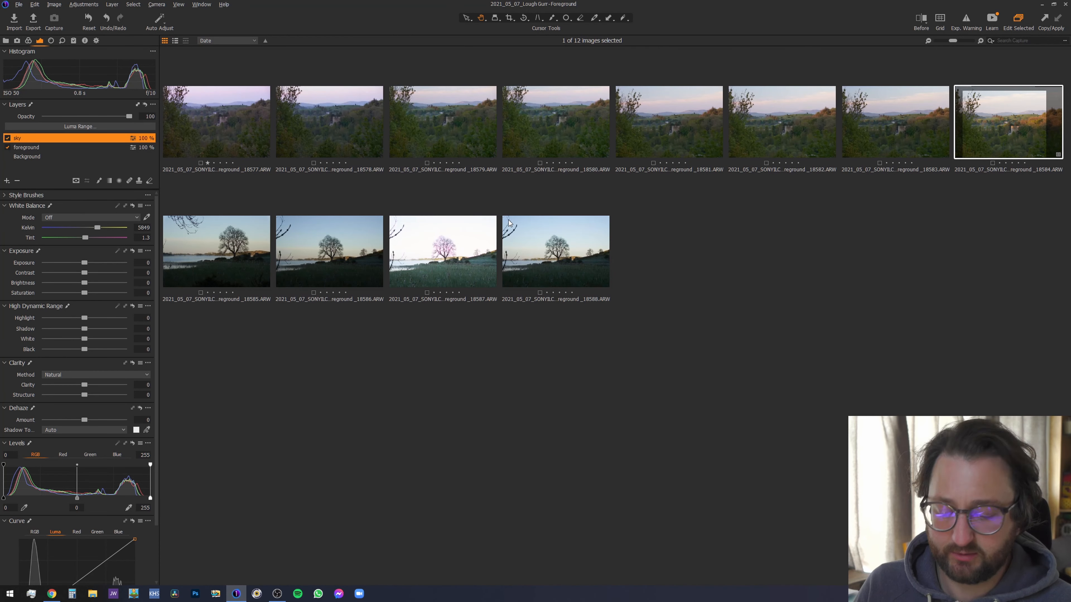
Step: Draw a horizontal linear gradient mask on the sky layer, covering the sky and fading out over the hills, and refine its falloff
{"action": "key", "text": "g"}
{"action": "key", "text": "l"}
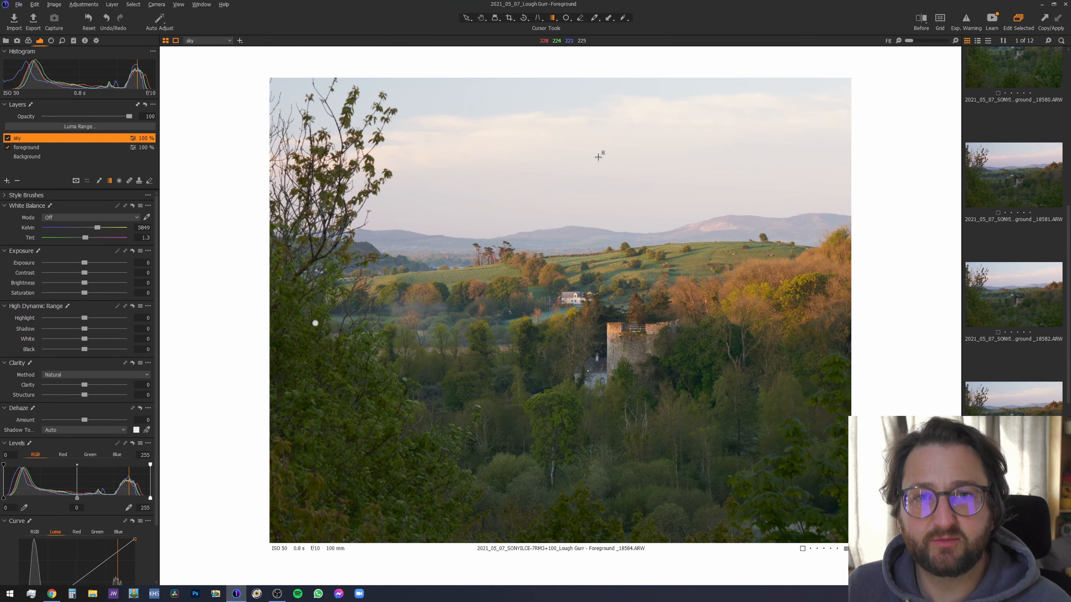
{"action": "left_click_drag", "start_coordinate": [583, 174], "coordinate": [587, 336]}
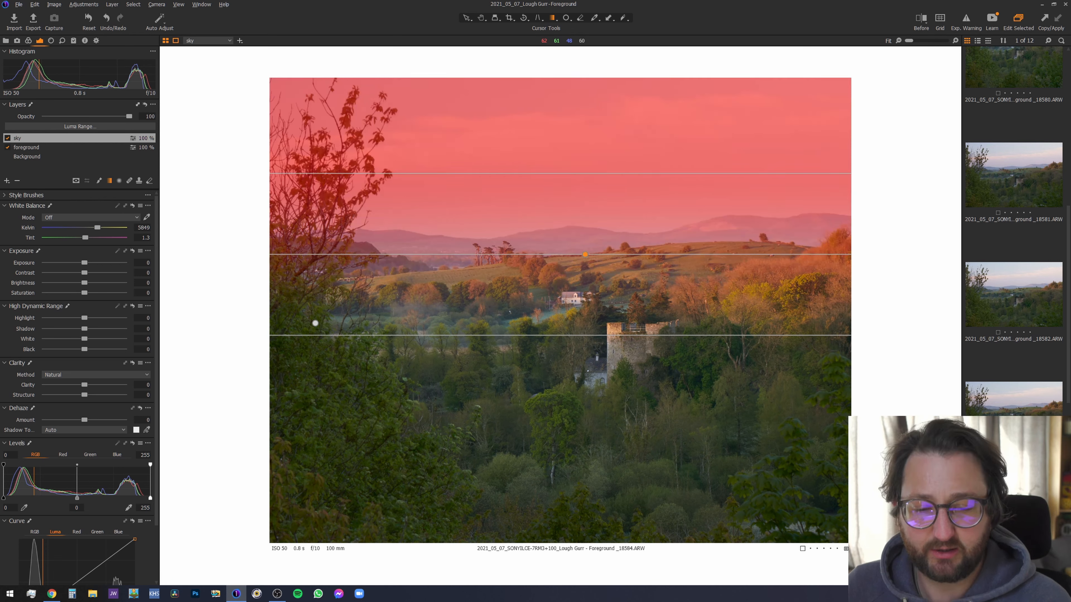
{"action": "left_click_drag", "start_coordinate": [588, 230], "coordinate": [585, 184]}
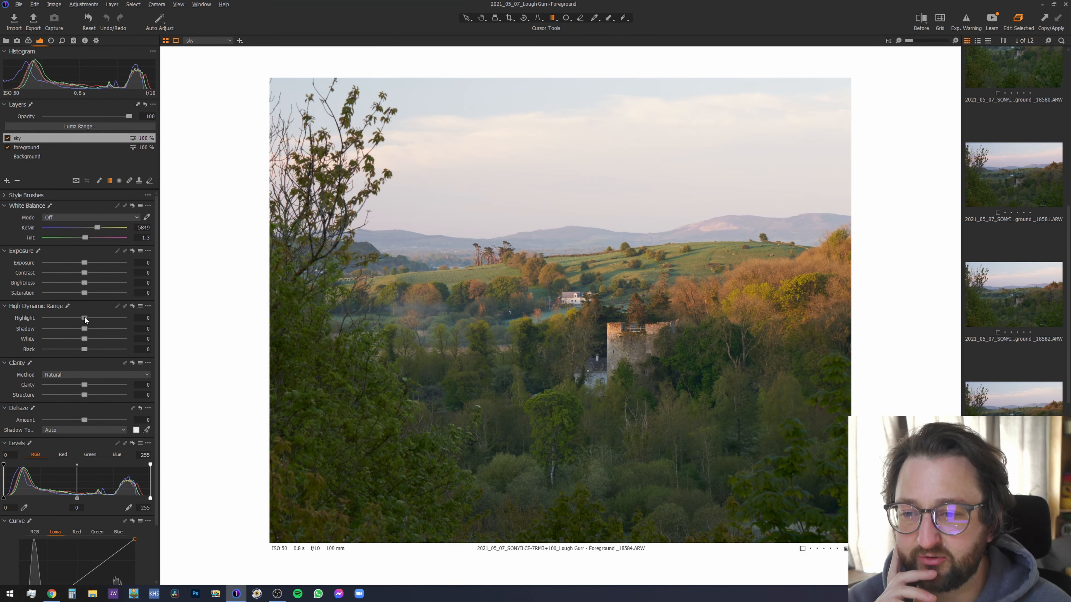
Step: Set the sky layer's highlights to -56 and shadows to 31
{"action": "left_click_drag", "start_coordinate": [84, 318], "coordinate": [61, 320]}
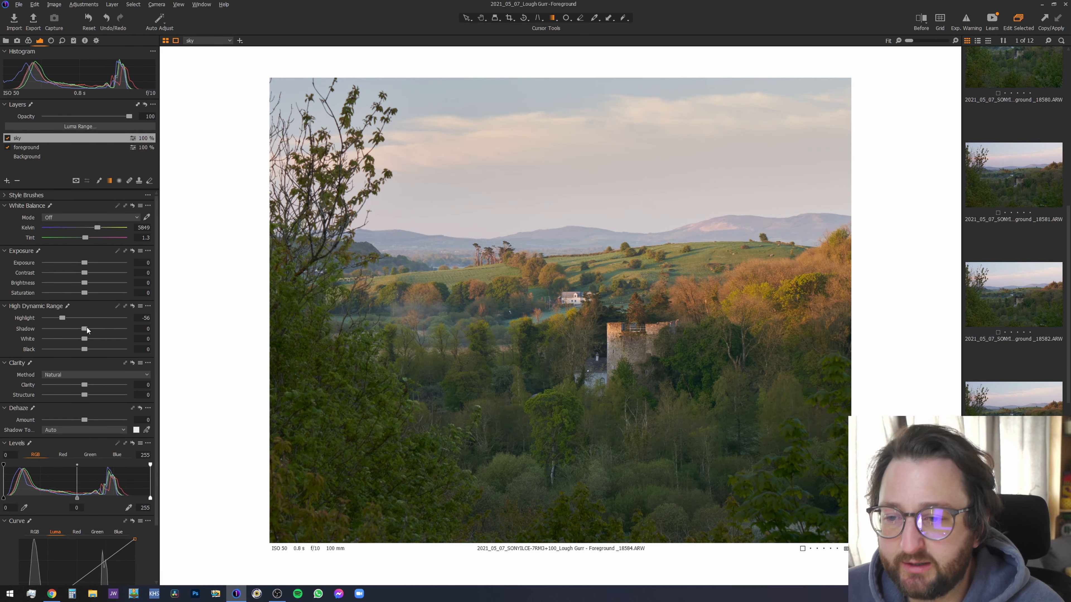
{"action": "left_click_drag", "start_coordinate": [84, 329], "coordinate": [111, 332]}
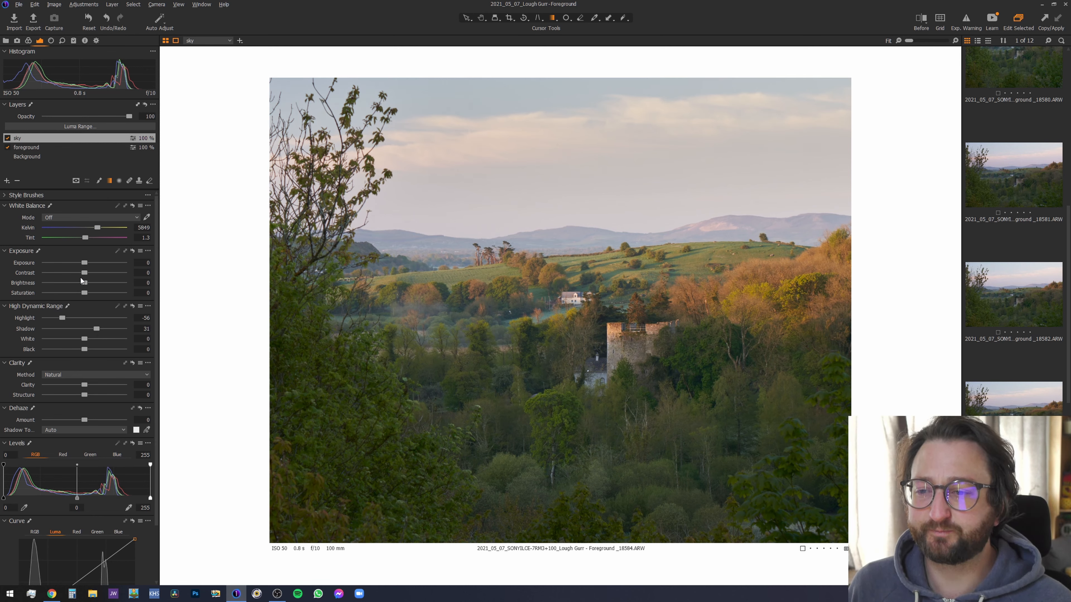
Step: Try a contrast change and a saturation of 10 on the sky layer, and reset both
{"action": "left_click_drag", "start_coordinate": [84, 273], "coordinate": [88, 299]}
{"action": "double_click", "coordinate": [67, 275]}
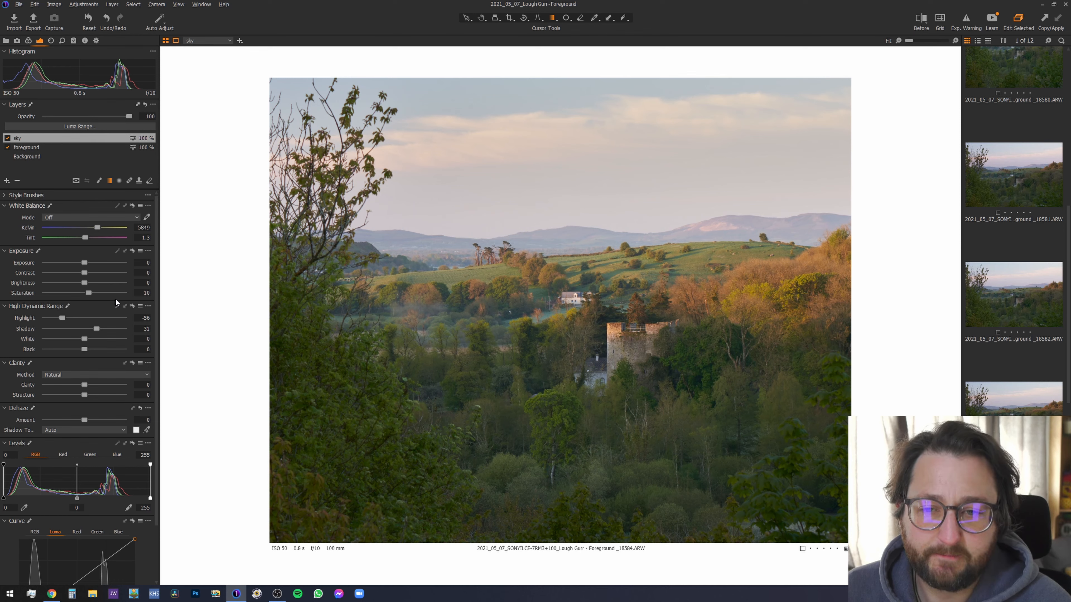
{"action": "double_click", "coordinate": [86, 294]}
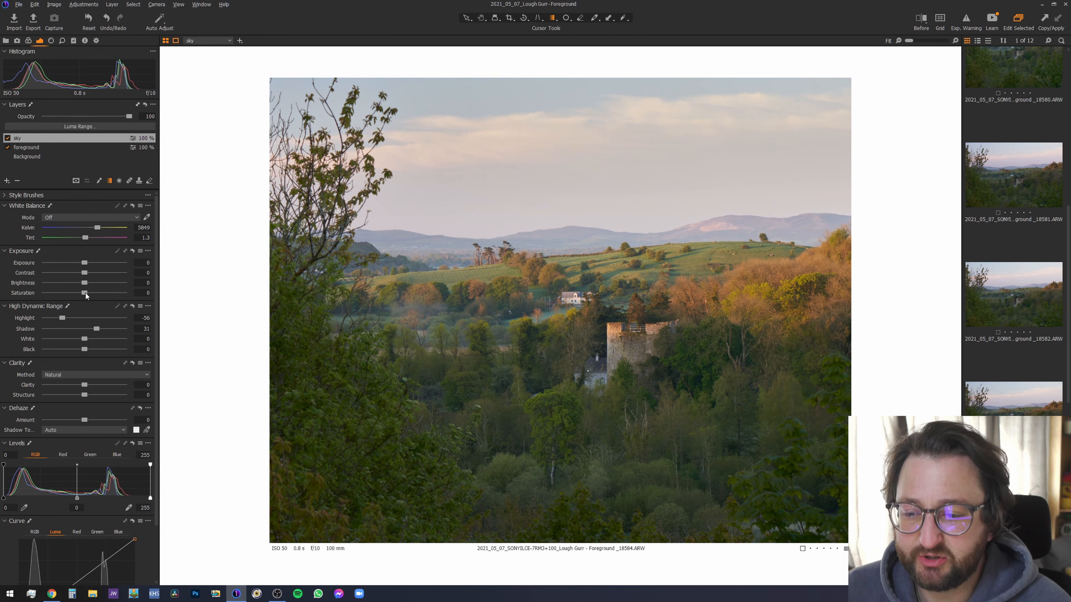
Step: Try sampling the sky's blue in the advanced Color Editor with saturation at 47.5, and delete that colour selection
{"action": "left_click", "coordinate": [29, 41]}
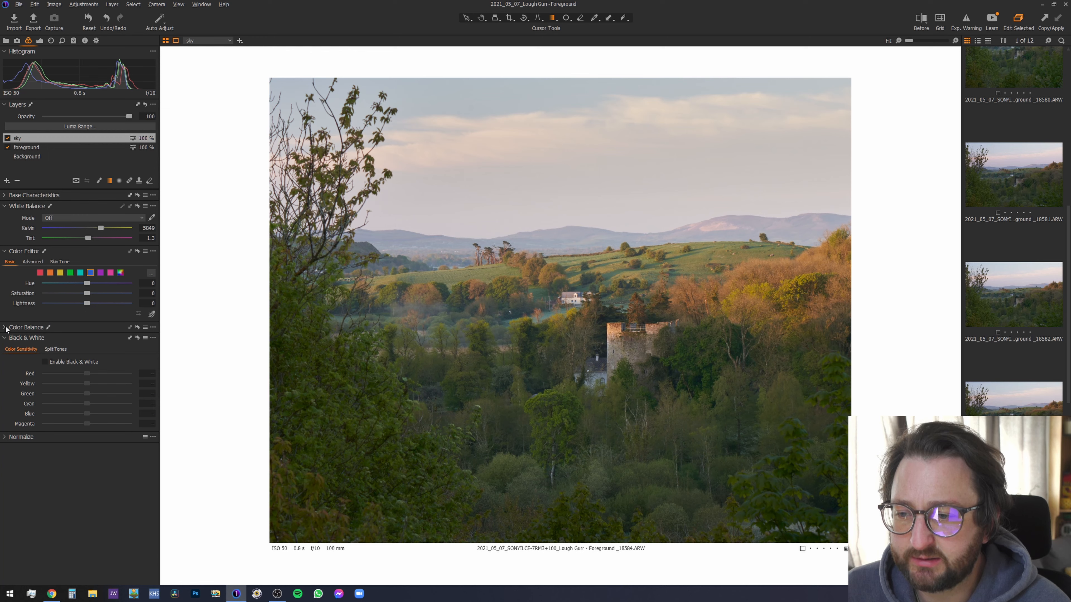
{"action": "left_click", "coordinate": [33, 262]}
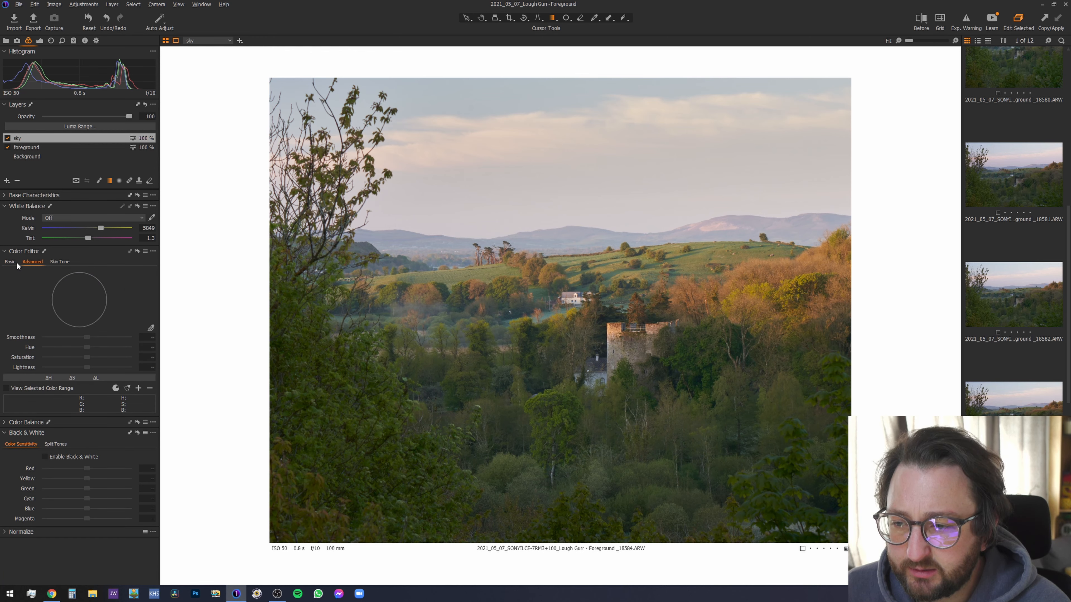
{"action": "left_click", "coordinate": [7, 263]}
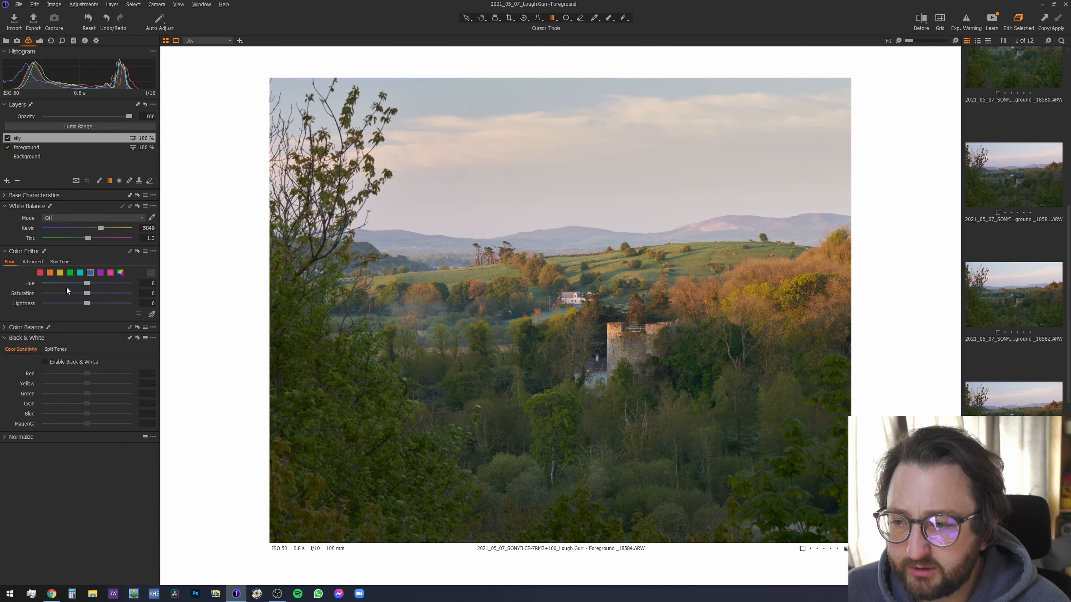
{"action": "left_click", "coordinate": [33, 262]}
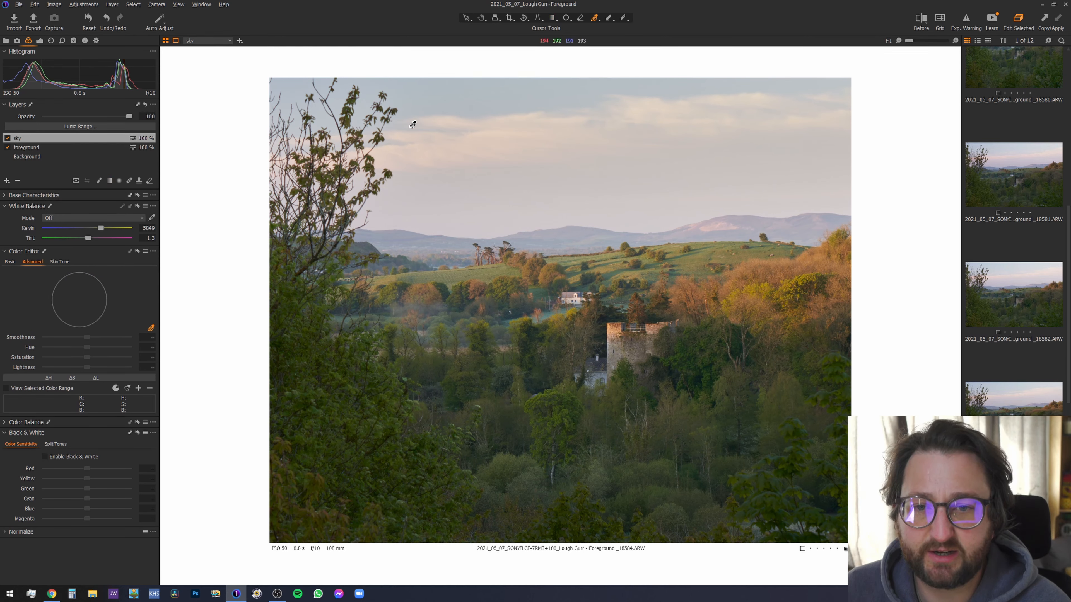
{"action": "left_click", "coordinate": [455, 96]}
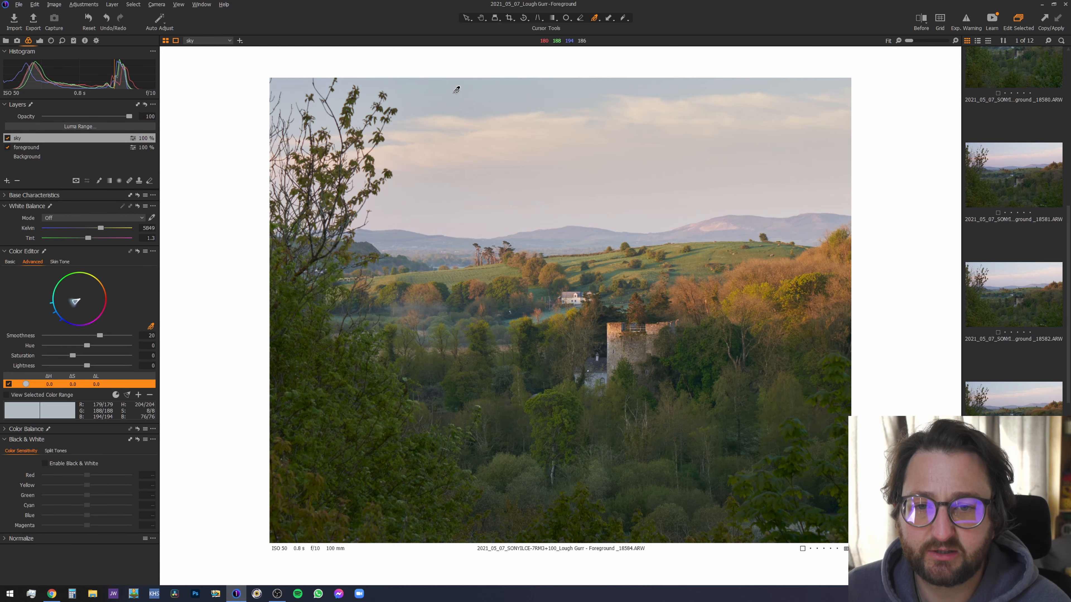
{"action": "left_click", "coordinate": [25, 395]}
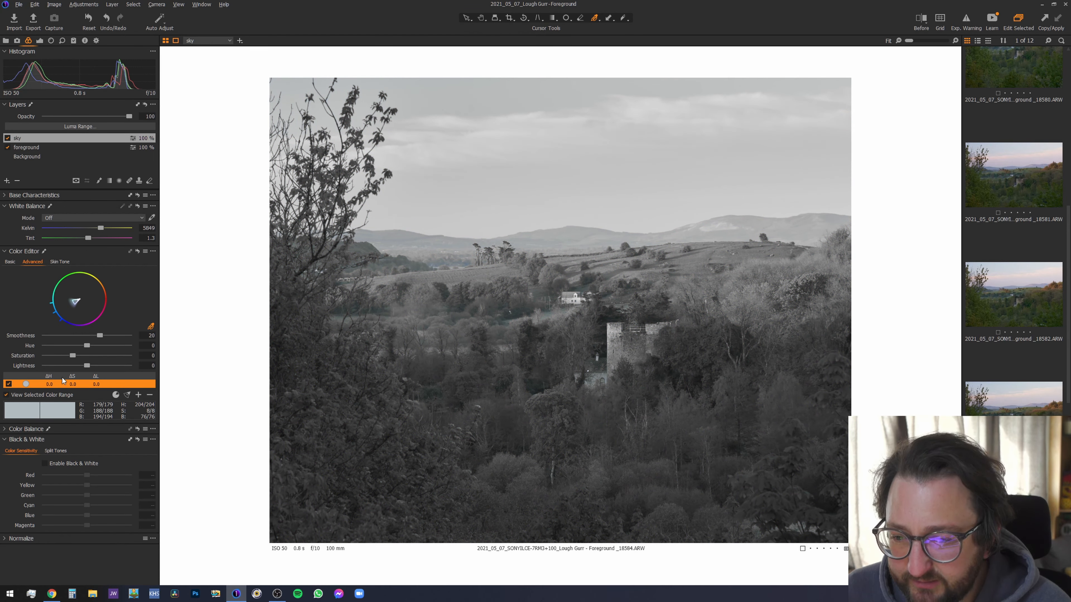
{"action": "left_click_drag", "start_coordinate": [78, 354], "coordinate": [112, 363]}
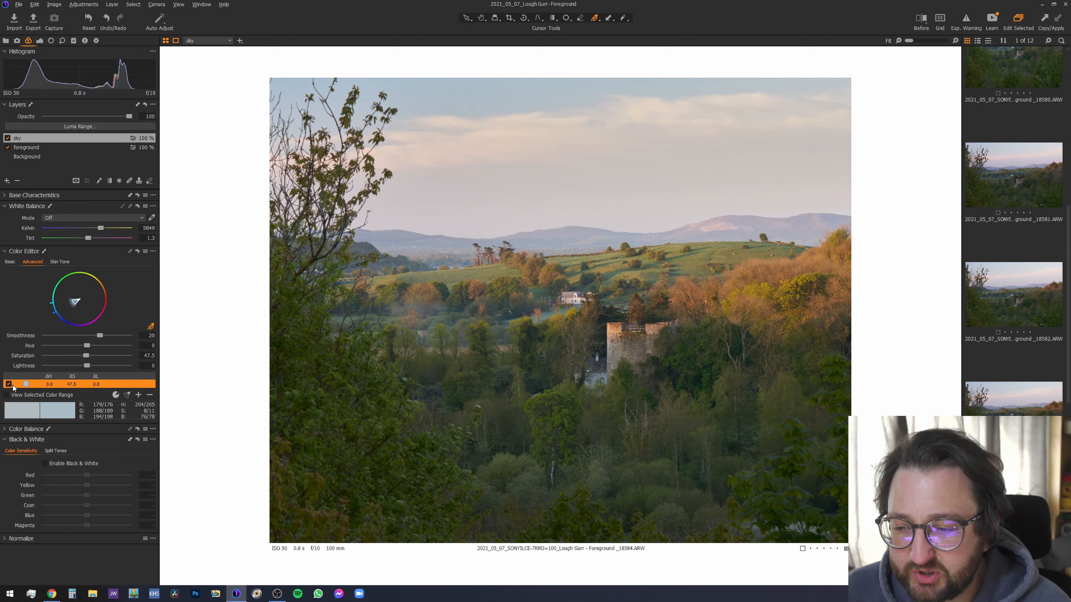
{"action": "left_click", "coordinate": [149, 394]}
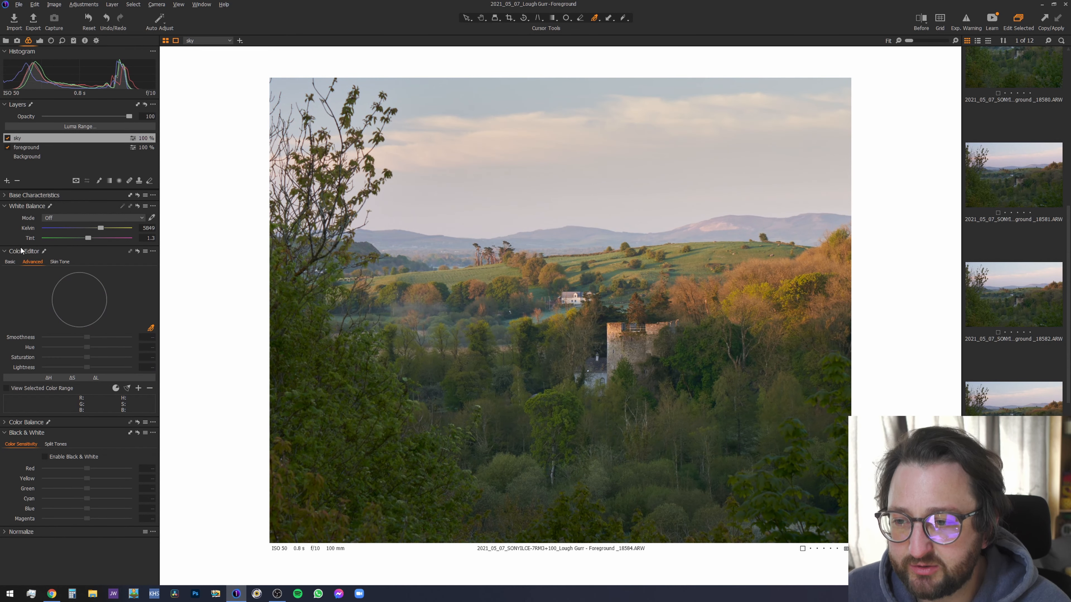
Step: Adjust the blue range in the basic Color Editor to hue 4.8 and saturation 15, keeping lightness at 0
{"action": "left_click", "coordinate": [10, 261]}
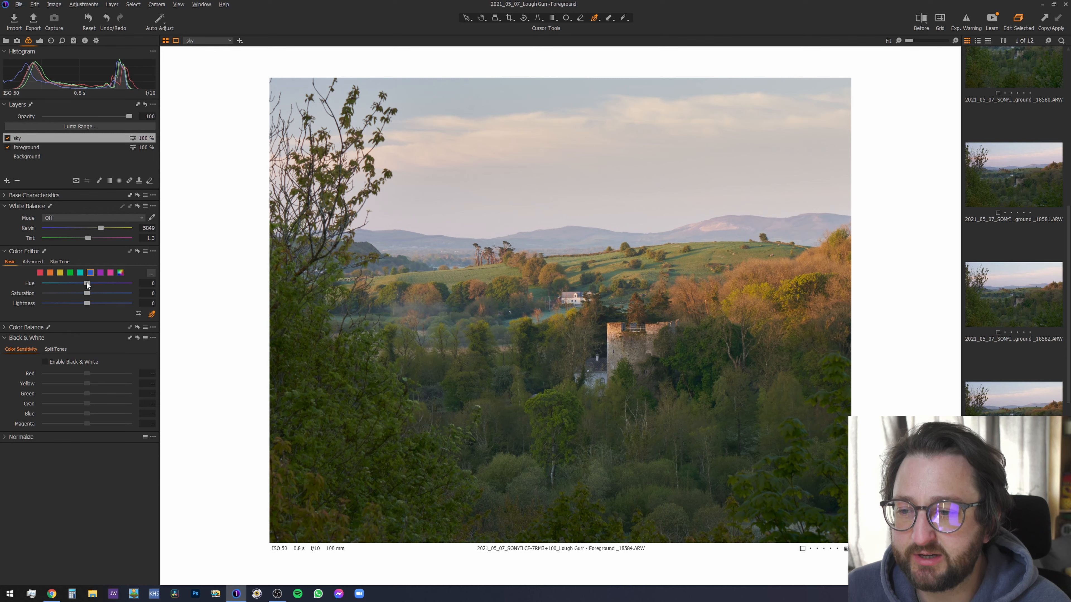
{"action": "mouse_move", "coordinate": [87, 294]}
{"action": "left_mouse_down"}
{"action": "mouse_move", "coordinate": [109, 297]}
{"action": "mouse_move", "coordinate": [62, 303]}
{"action": "mouse_move", "coordinate": [67, 284]}
{"action": "mouse_move", "coordinate": [122, 290]}
{"action": "mouse_move", "coordinate": [92, 288]}
{"action": "left_mouse_up"}
{"action": "double_click", "coordinate": [70, 303]}
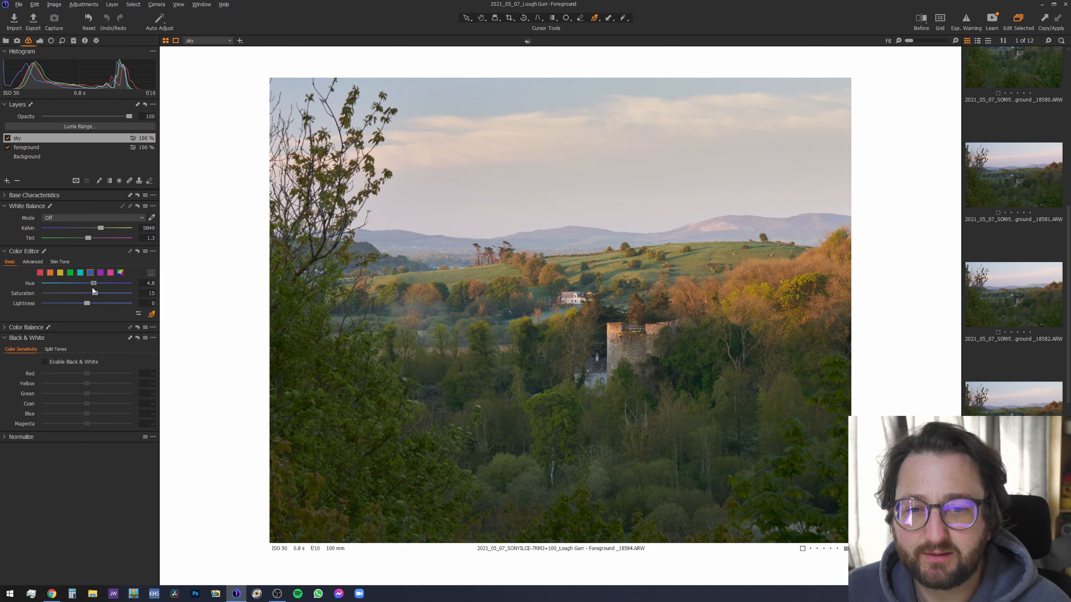
Step: Try a cyan saturation of 50.7 on the sky layer, reset it and return to the exposure controls
{"action": "left_click", "coordinate": [80, 273]}
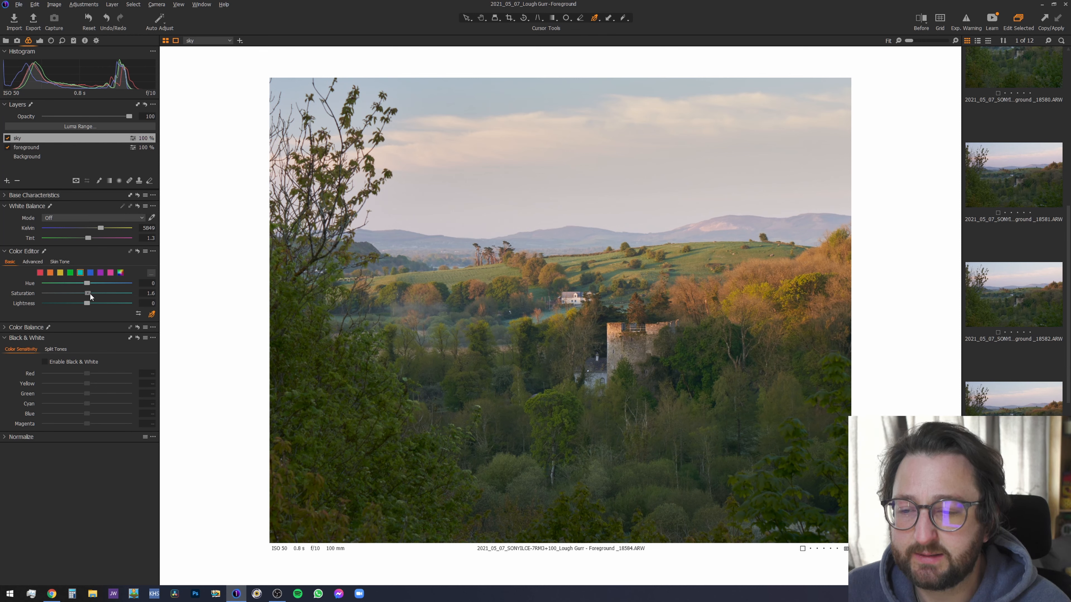
{"action": "mouse_move", "coordinate": [90, 294]}
{"action": "left_mouse_down"}
{"action": "mouse_move", "coordinate": [109, 296]}
{"action": "mouse_move", "coordinate": [98, 306]}
{"action": "left_mouse_up"}
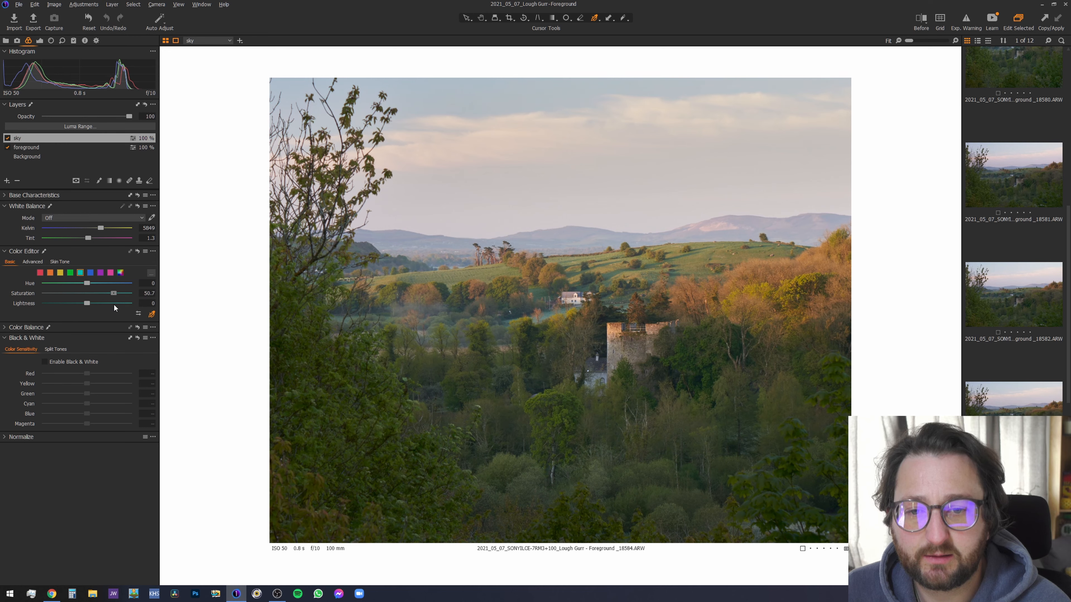
{"action": "double_click", "coordinate": [93, 293]}
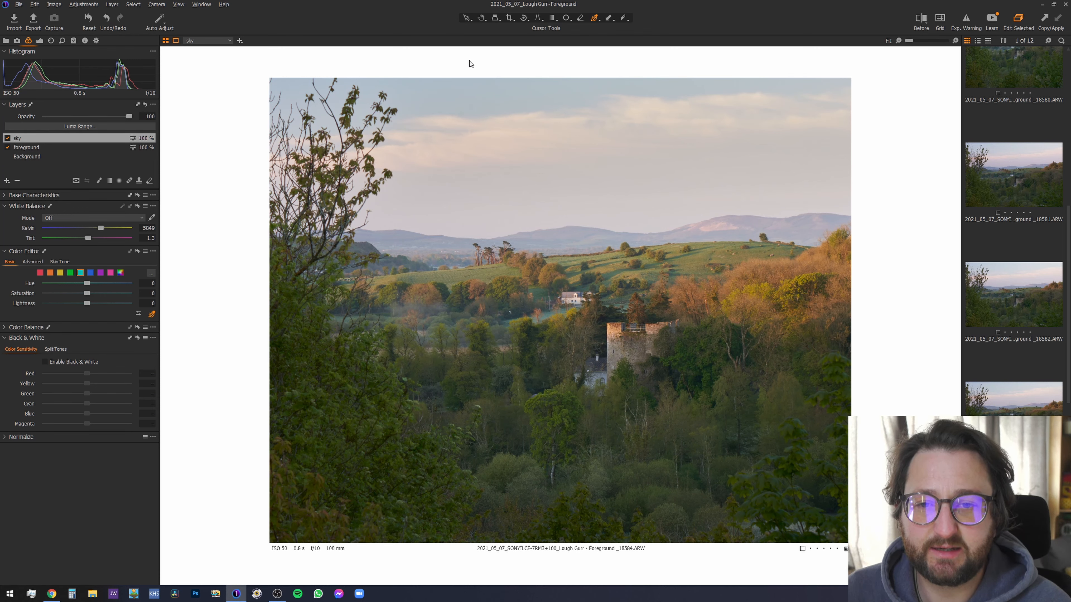
{"action": "left_click", "coordinate": [40, 40]}
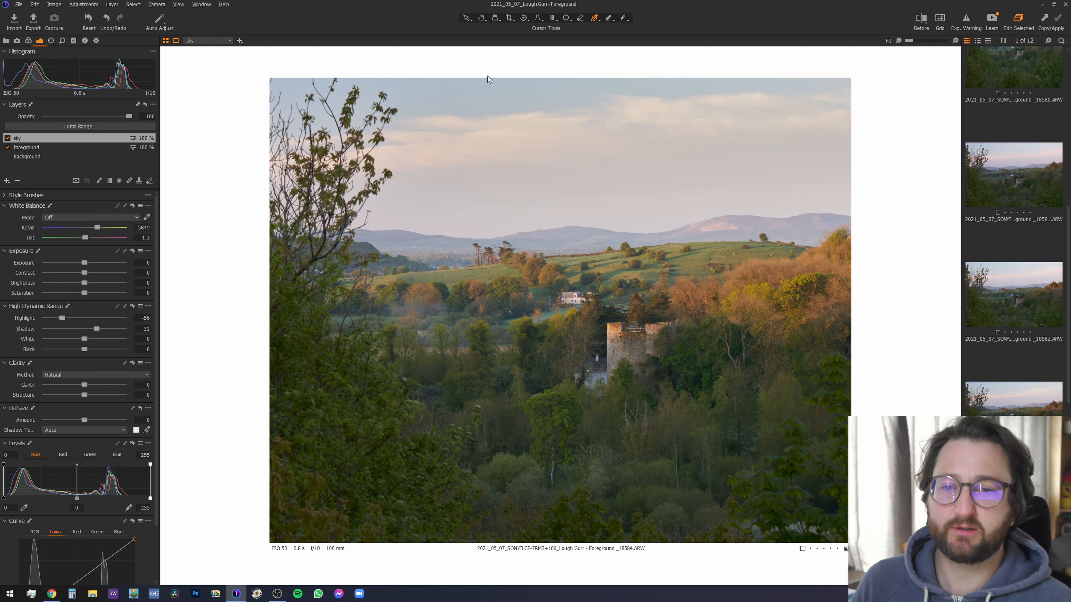
{"action": "key", "text": "h"}
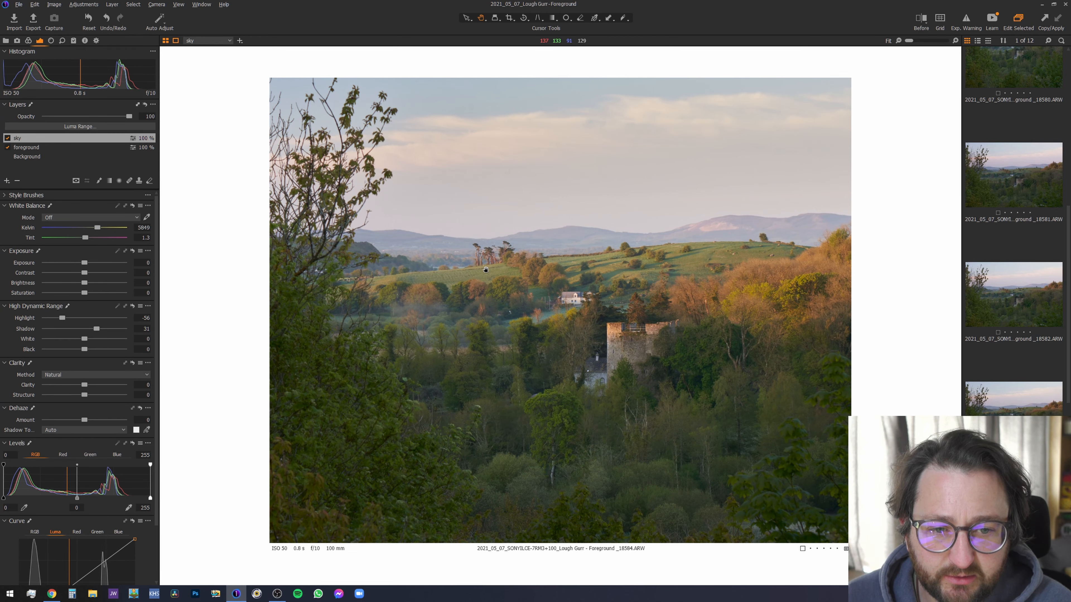
Step: Examine the distant hills, pine trees, misty valley and castle up close to judge the depth of the scene
{"action": "left_click", "coordinate": [482, 272]}
{"action": "scroll", "coordinate": [568, 402], "scroll_direction": "down", "scroll_amount": 1}
{"action": "scroll", "coordinate": [568, 402], "scroll_direction": "up", "scroll_amount": 1}
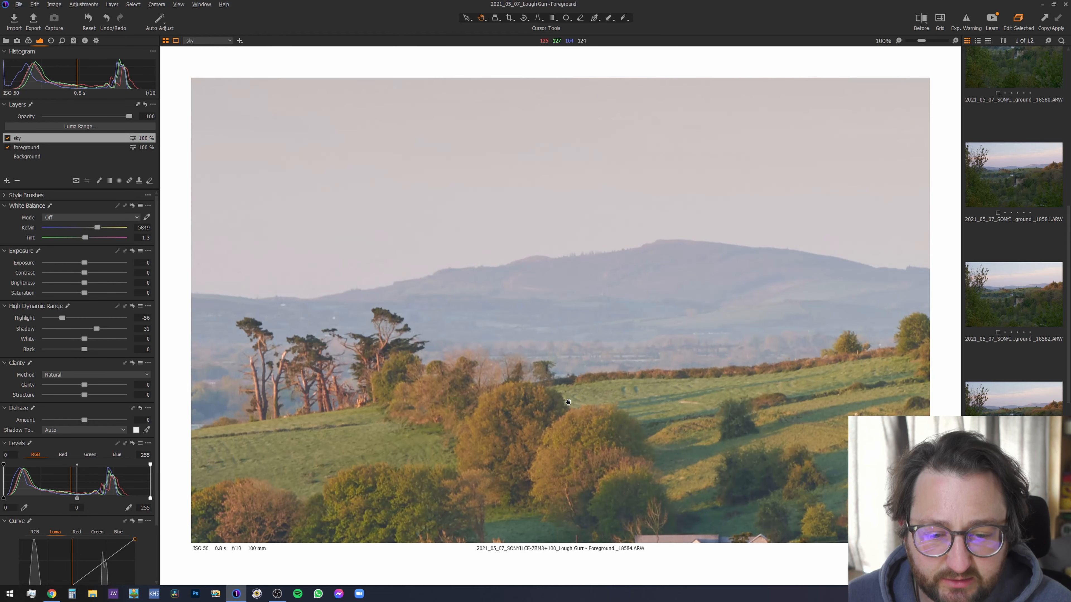
{"action": "double_click", "coordinate": [448, 332]}
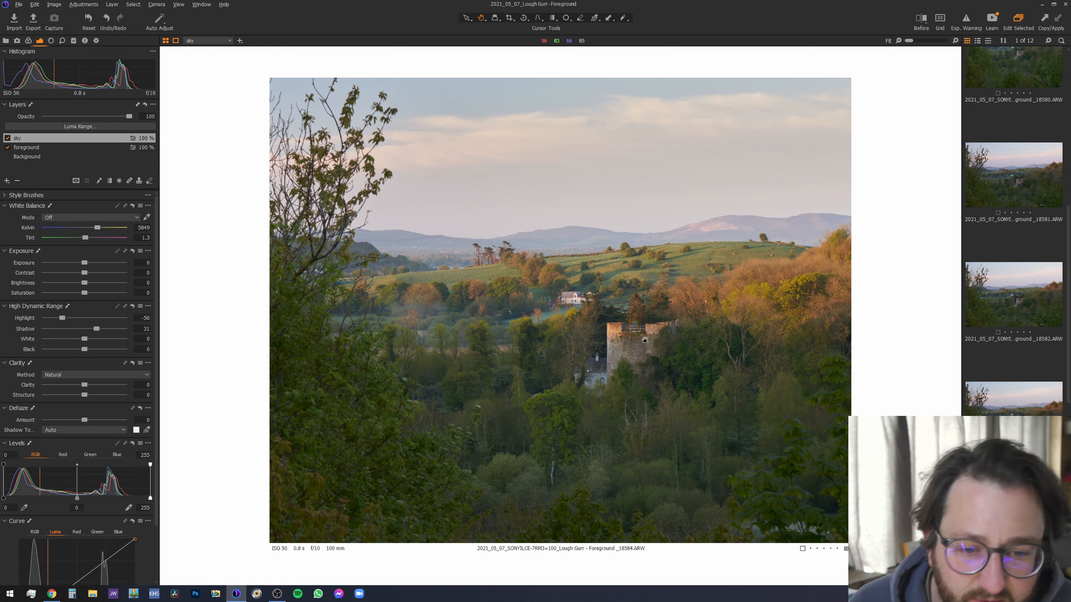
{"action": "scroll", "coordinate": [645, 340], "scroll_direction": "up", "scroll_amount": 1}
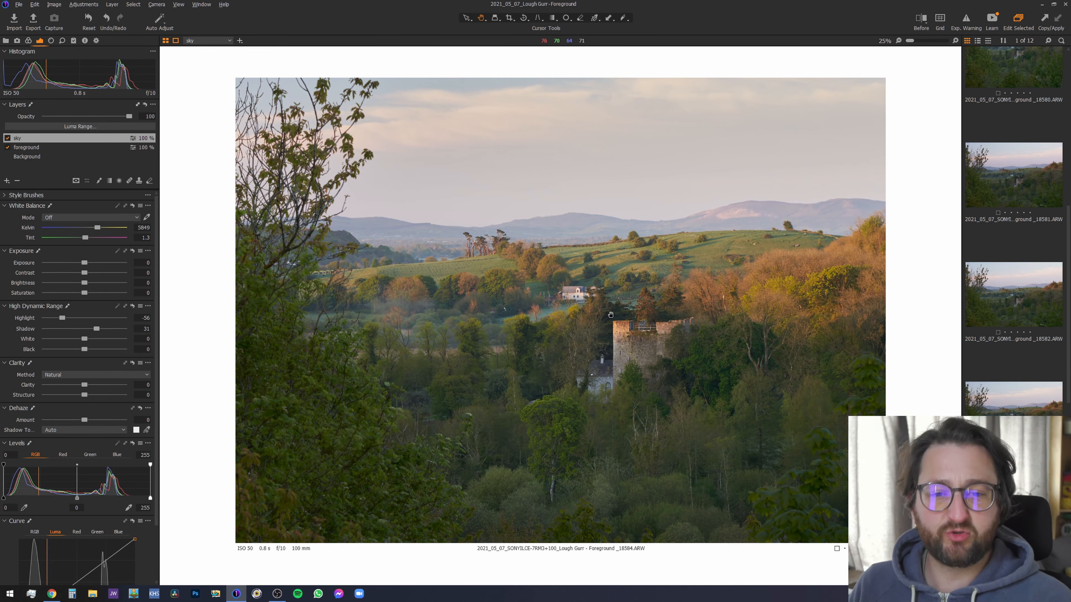
{"action": "scroll", "coordinate": [573, 288], "scroll_direction": "up", "scroll_amount": 6}
{"action": "scroll", "coordinate": [573, 288], "scroll_direction": "down", "scroll_amount": 3}
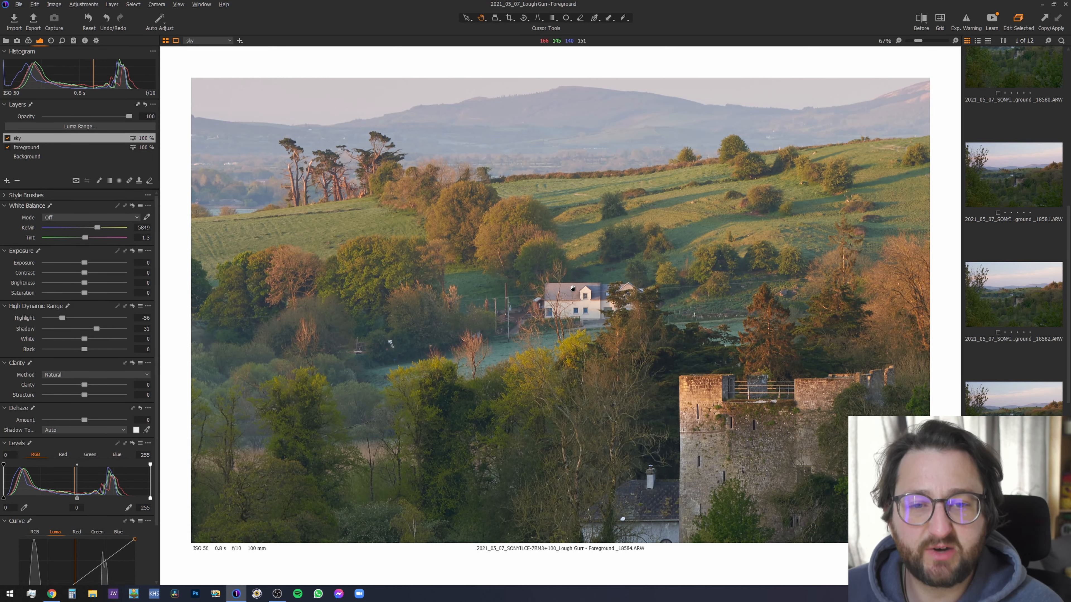
{"action": "scroll", "coordinate": [506, 270], "scroll_direction": "down", "scroll_amount": 2}
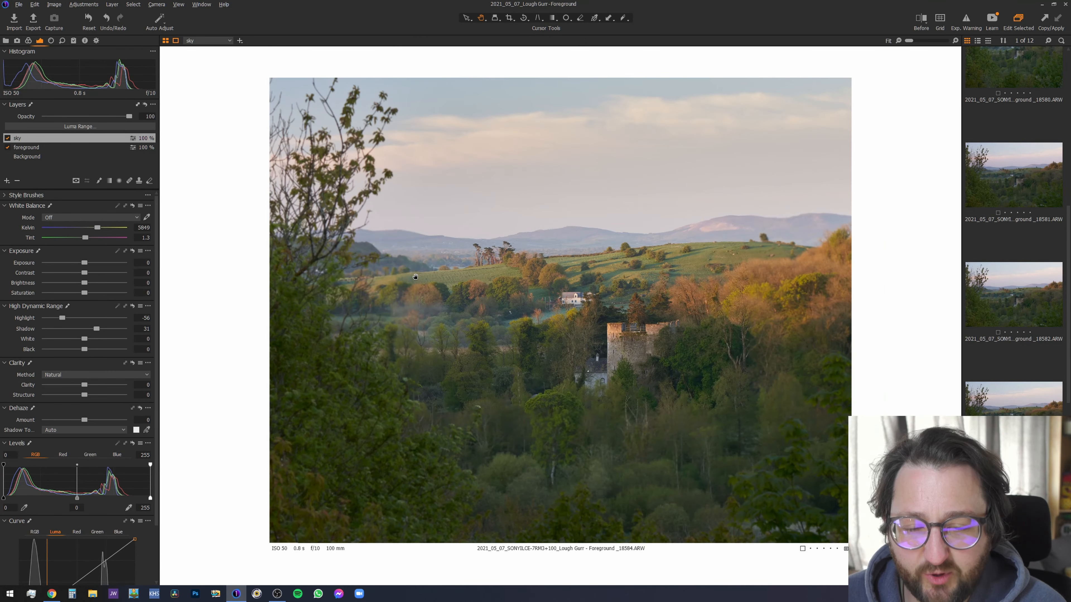
{"action": "scroll", "coordinate": [430, 253], "scroll_direction": "up", "scroll_amount": 2}
{"action": "scroll", "coordinate": [430, 252], "scroll_direction": "up", "scroll_amount": 1}
{"action": "scroll", "coordinate": [425, 291], "scroll_direction": "up", "scroll_amount": 1}
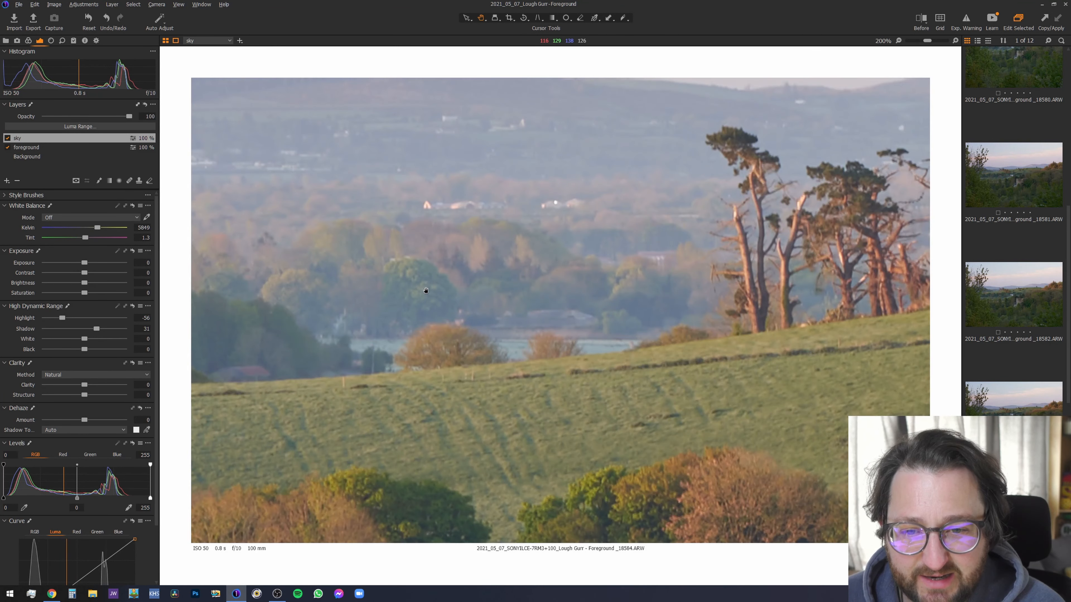
{"action": "scroll", "coordinate": [426, 291], "scroll_direction": "down", "scroll_amount": 1}
{"action": "scroll", "coordinate": [426, 291], "scroll_direction": "down", "scroll_amount": 2}
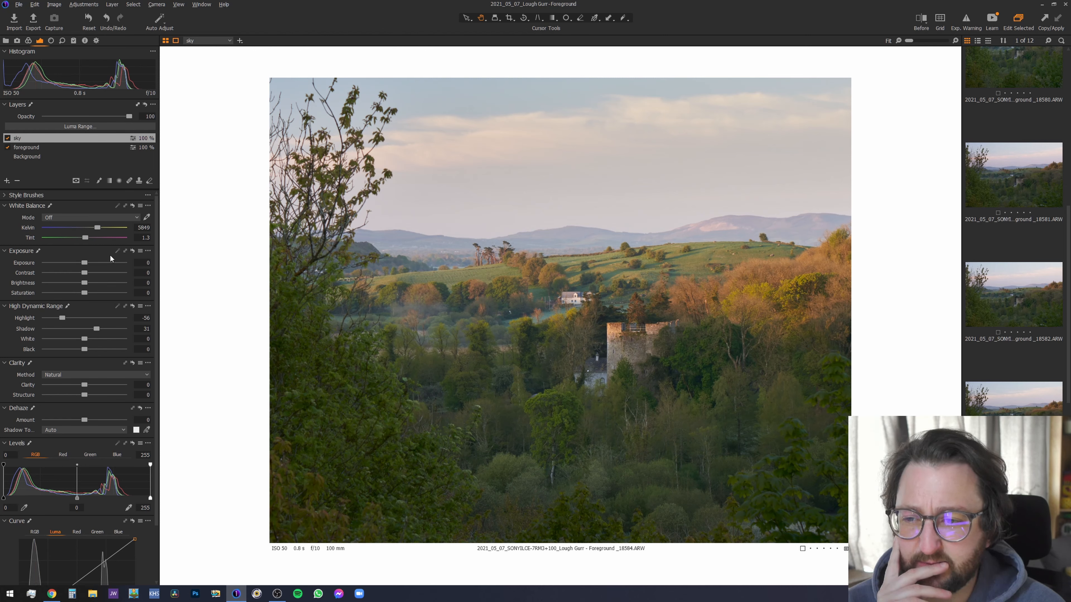
Step: Add a new adjustment layer named "land" and copy its mask from an existing layer
{"action": "left_click", "coordinate": [7, 181]}
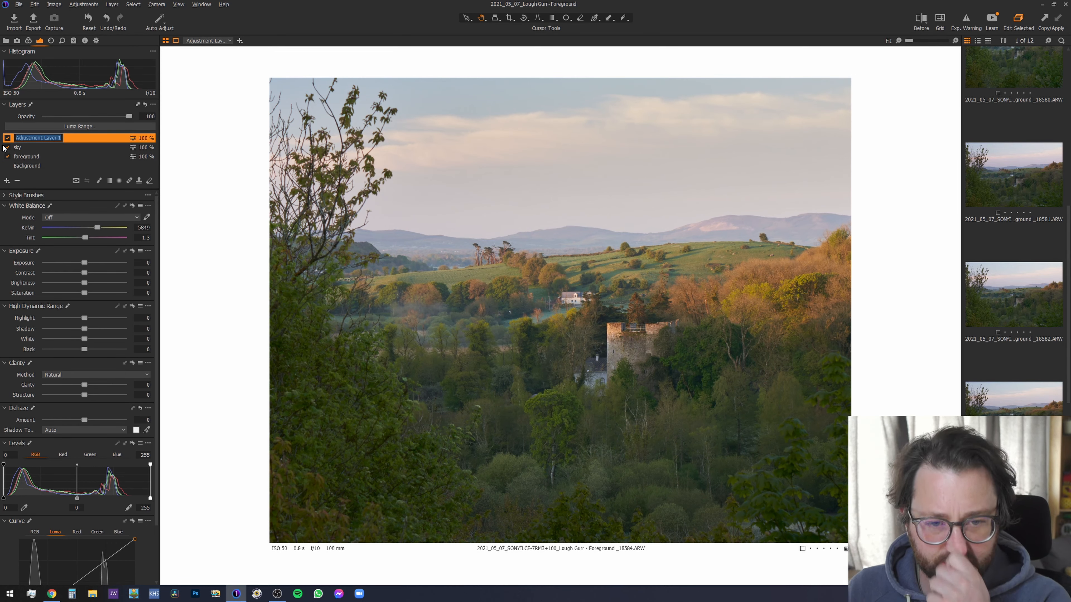
{"action": "key", "text": "BackSpace"}
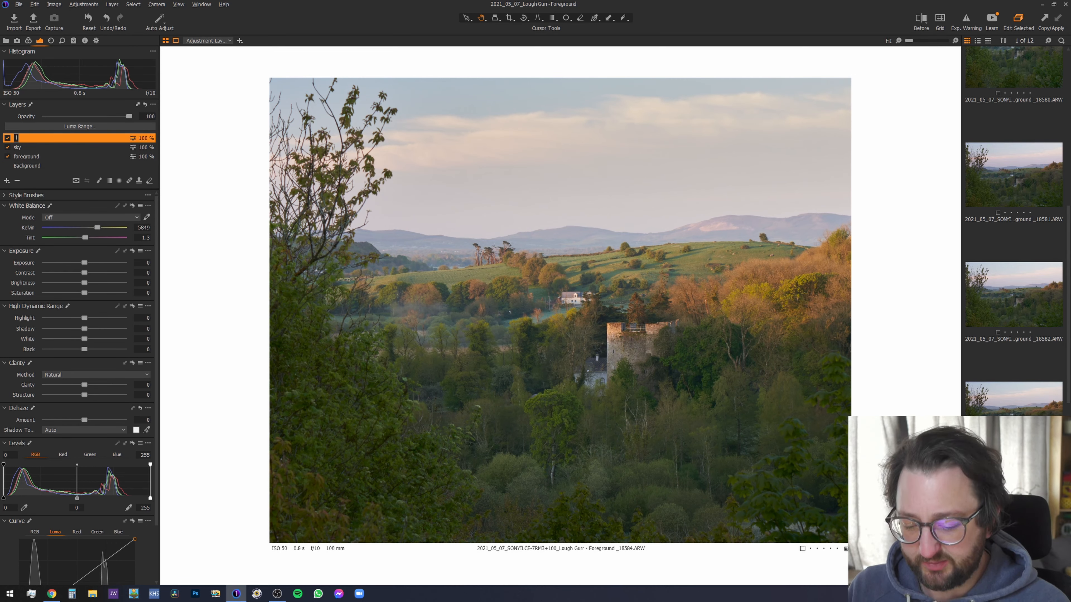
{"action": "type", "text": "land"}
{"action": "key", "text": "Return"}
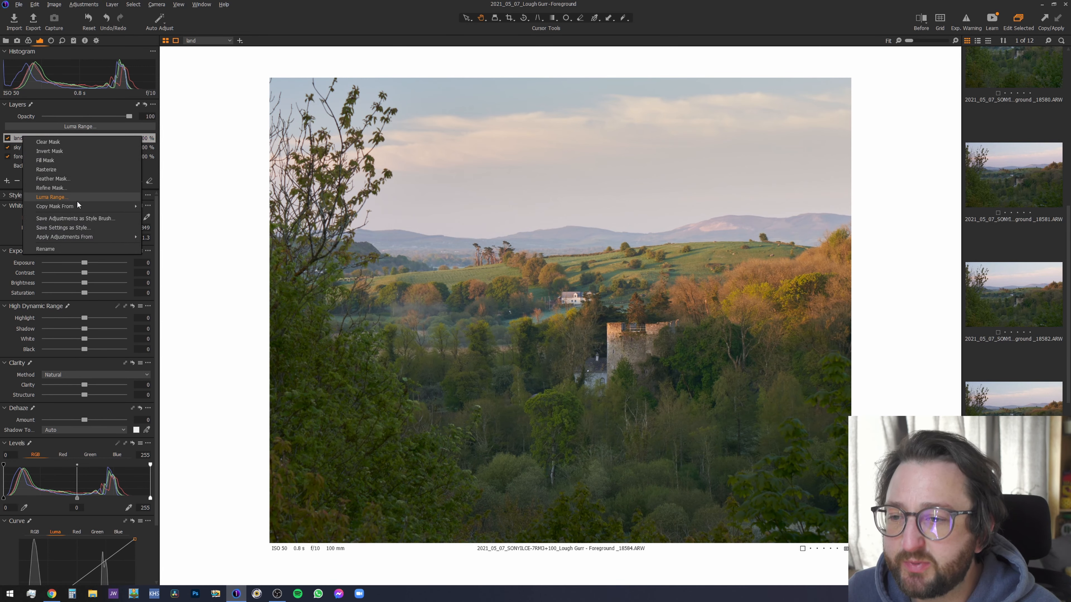
{"action": "mouse_move", "coordinate": [80, 207]}
{"action": "left_click", "coordinate": [158, 214]}
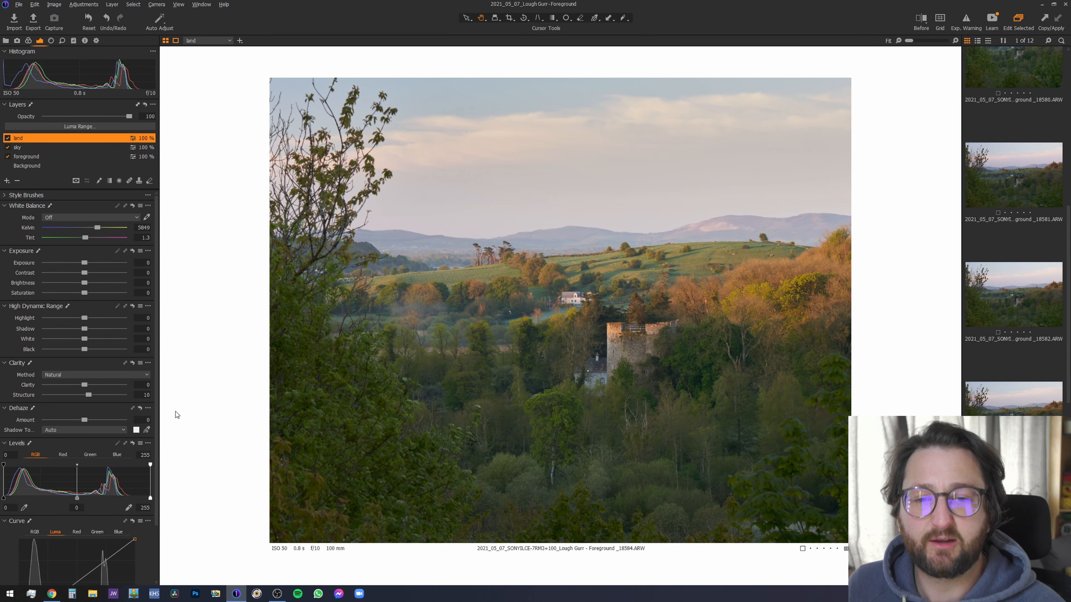
Step: Try a structure of 100 on the land layer against a close view of the valley trees, and reset it
{"action": "left_click", "coordinate": [474, 337]}
{"action": "left_click", "coordinate": [474, 336]}
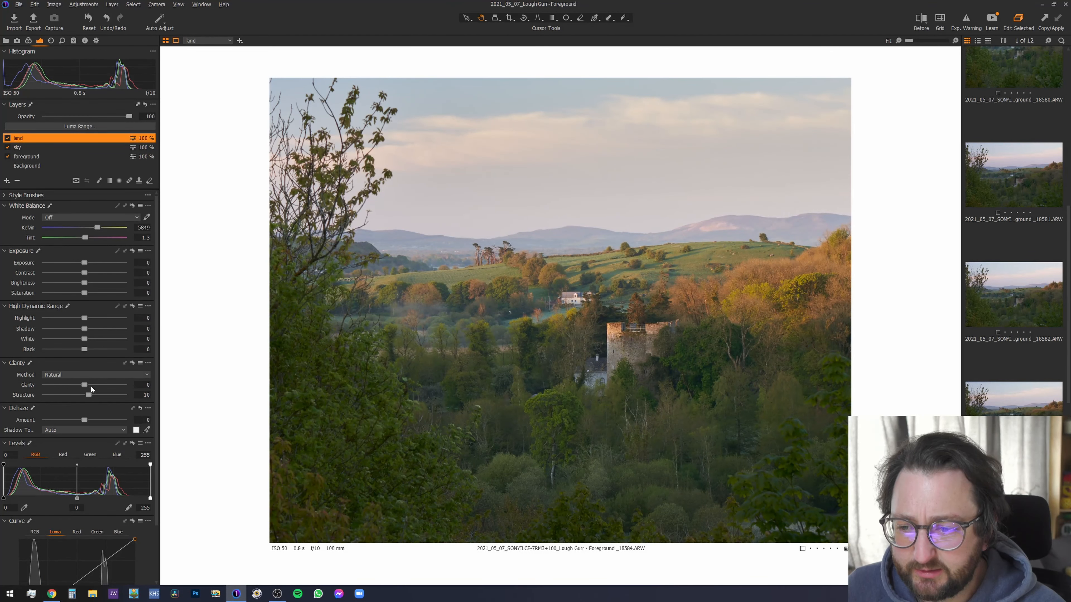
{"action": "scroll", "coordinate": [333, 340], "scroll_direction": "up", "scroll_amount": 3}
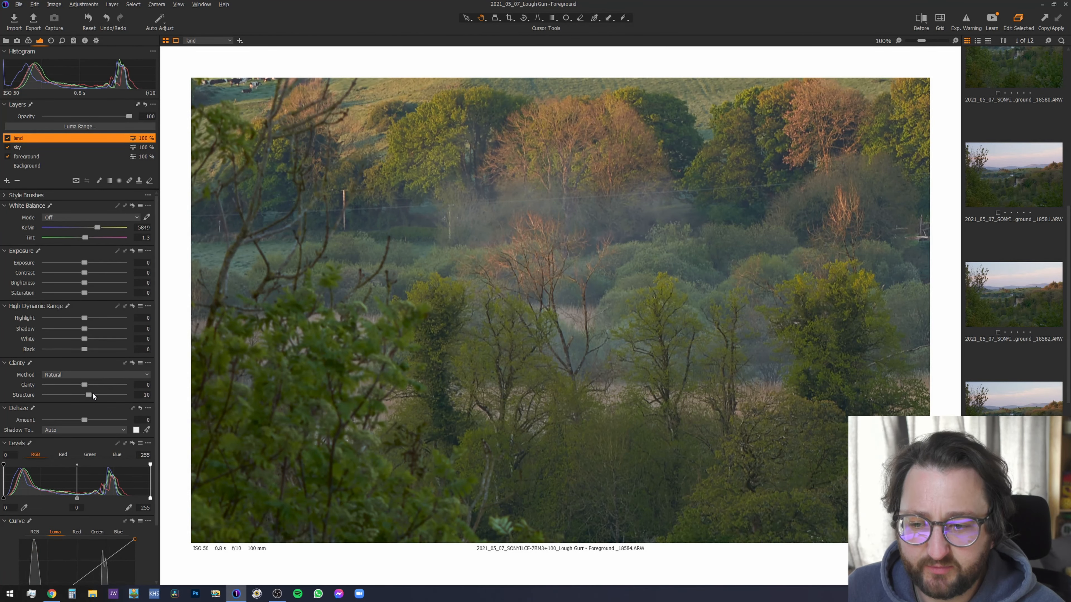
{"action": "scroll", "coordinate": [579, 254], "scroll_direction": "up", "scroll_amount": 3}
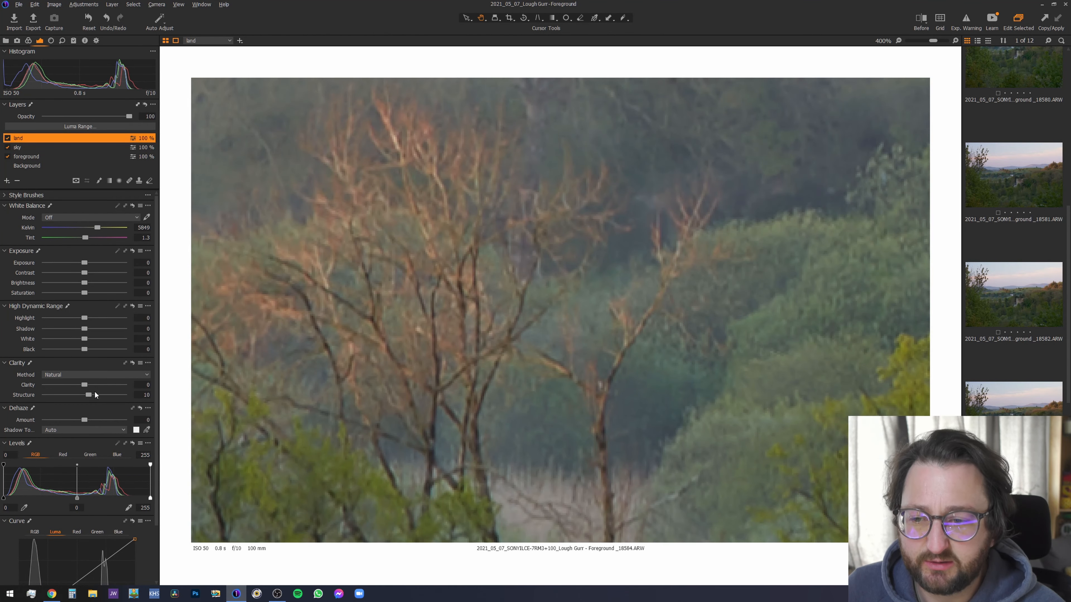
{"action": "left_click_drag", "start_coordinate": [90, 395], "coordinate": [128, 393]}
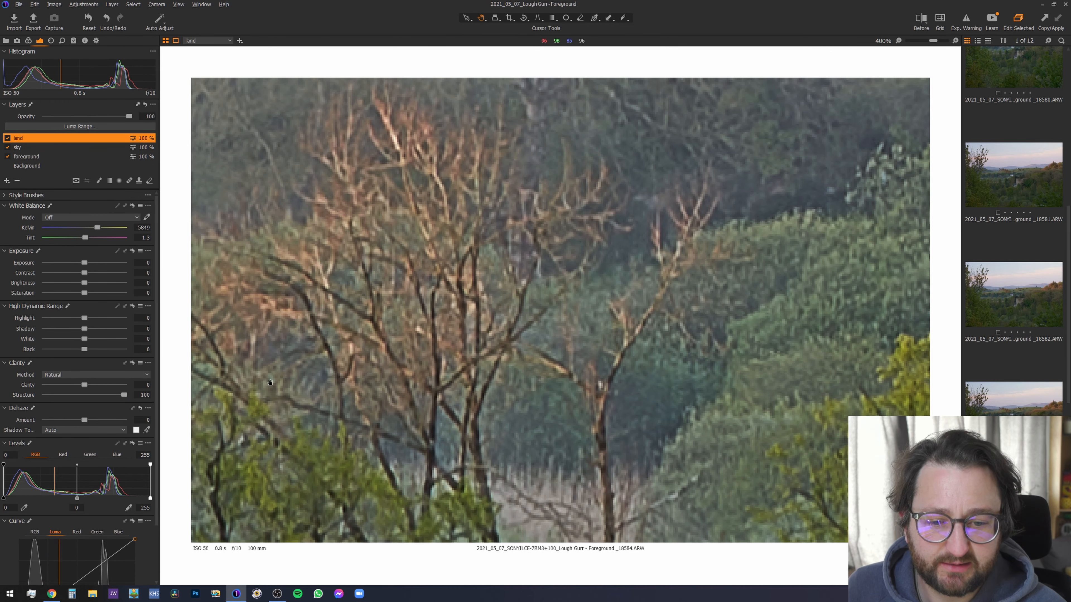
{"action": "double_click", "coordinate": [100, 395]}
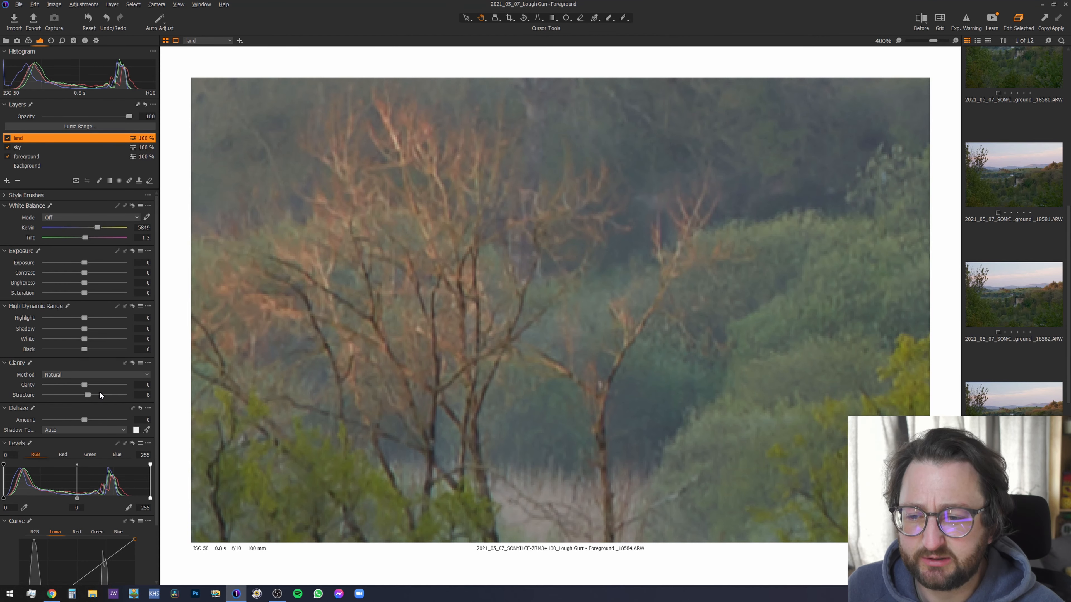
Step: Set the land layer's structure and clarity to 10 each, its highlight to -28 and its shadow to -15
{"action": "key", "text": "ctrl+0"}
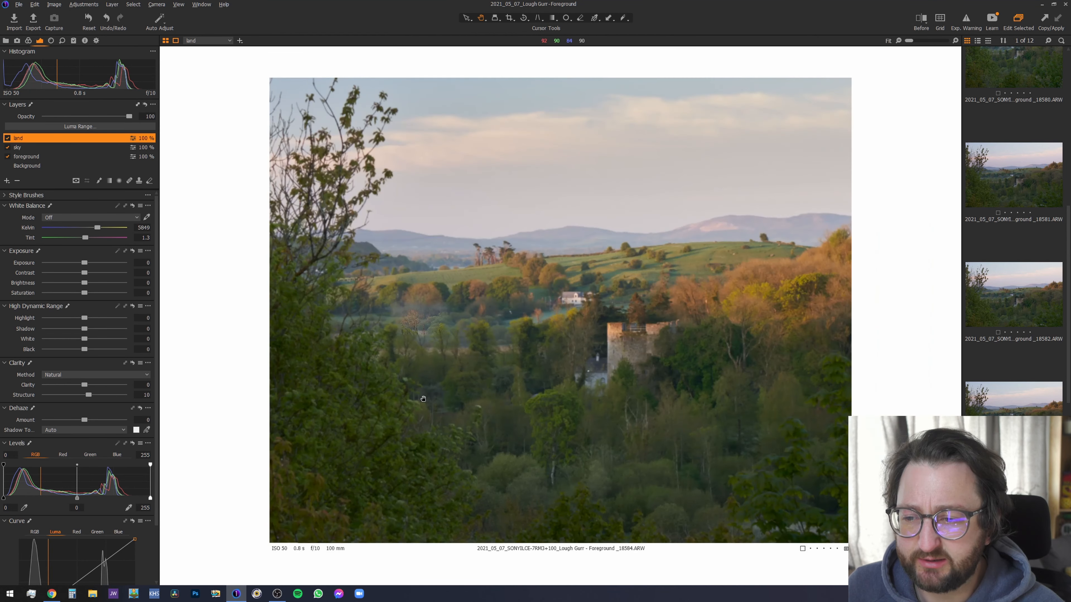
{"action": "scroll", "coordinate": [96, 385], "scroll_direction": "up", "scroll_amount": 7}
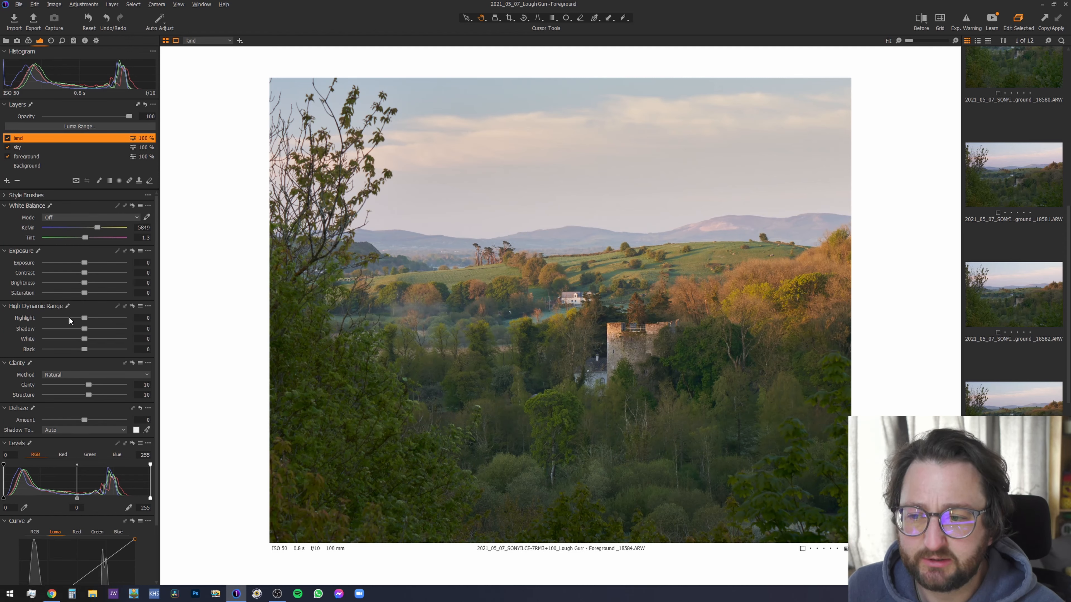
{"action": "mouse_move", "coordinate": [83, 321]}
{"action": "left_mouse_down"}
{"action": "mouse_move", "coordinate": [60, 315]}
{"action": "mouse_move", "coordinate": [71, 319]}
{"action": "left_mouse_up"}
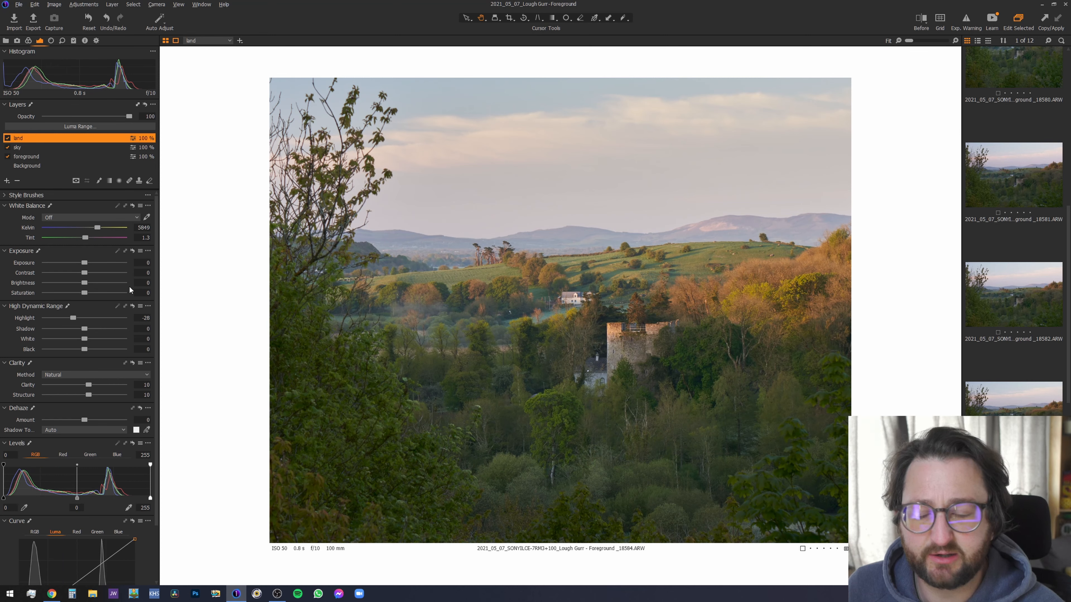
{"action": "mouse_move", "coordinate": [89, 329]}
{"action": "left_mouse_down"}
{"action": "mouse_move", "coordinate": [100, 329]}
{"action": "mouse_move", "coordinate": [69, 329]}
{"action": "mouse_move", "coordinate": [80, 328]}
{"action": "left_mouse_up"}
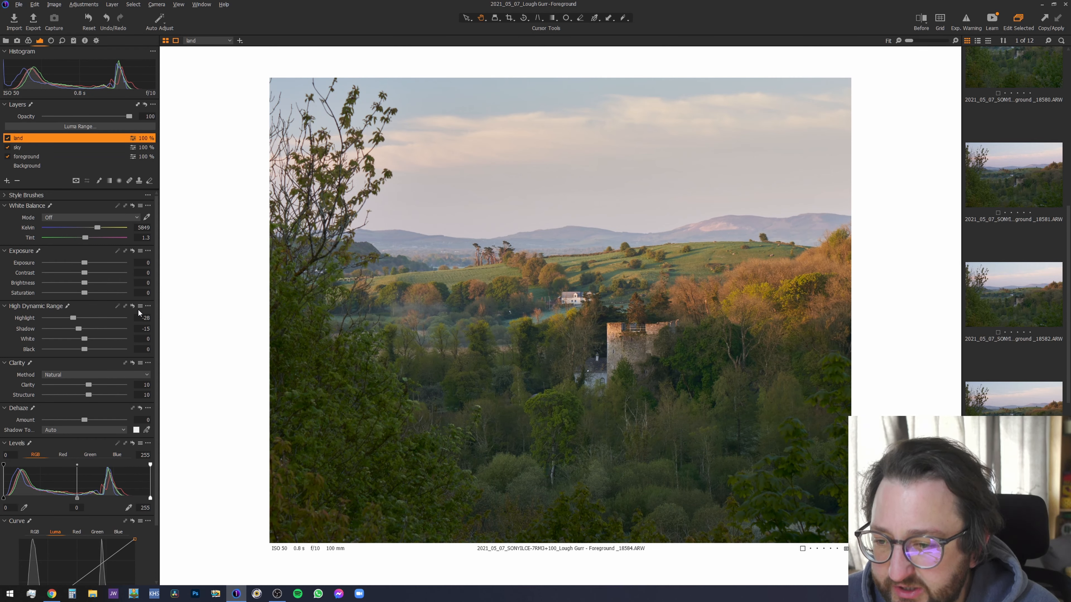
Step: Try lowering the land layer's contrast, down to -50, and reset it
{"action": "mouse_move", "coordinate": [87, 272]}
{"action": "left_mouse_down"}
{"action": "mouse_move", "coordinate": [71, 272]}
{"action": "mouse_move", "coordinate": [101, 274]}
{"action": "mouse_move", "coordinate": [59, 274]}
{"action": "mouse_move", "coordinate": [77, 273]}
{"action": "left_mouse_up"}
{"action": "double_click", "coordinate": [84, 275]}
{"action": "double_click", "coordinate": [77, 273]}
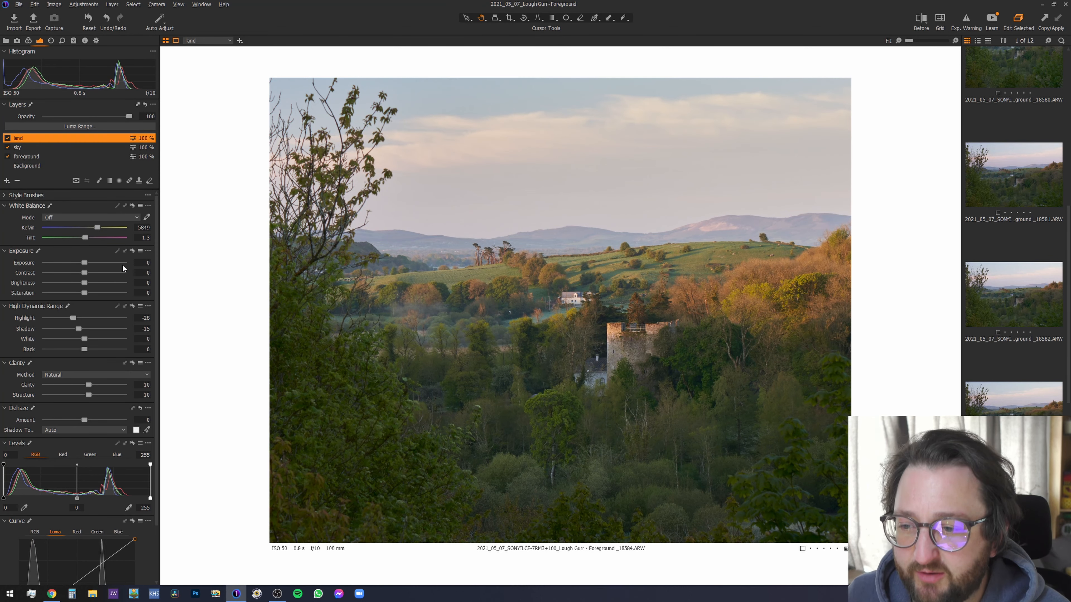
{"action": "left_click_drag", "start_coordinate": [84, 273], "coordinate": [2, 272]}
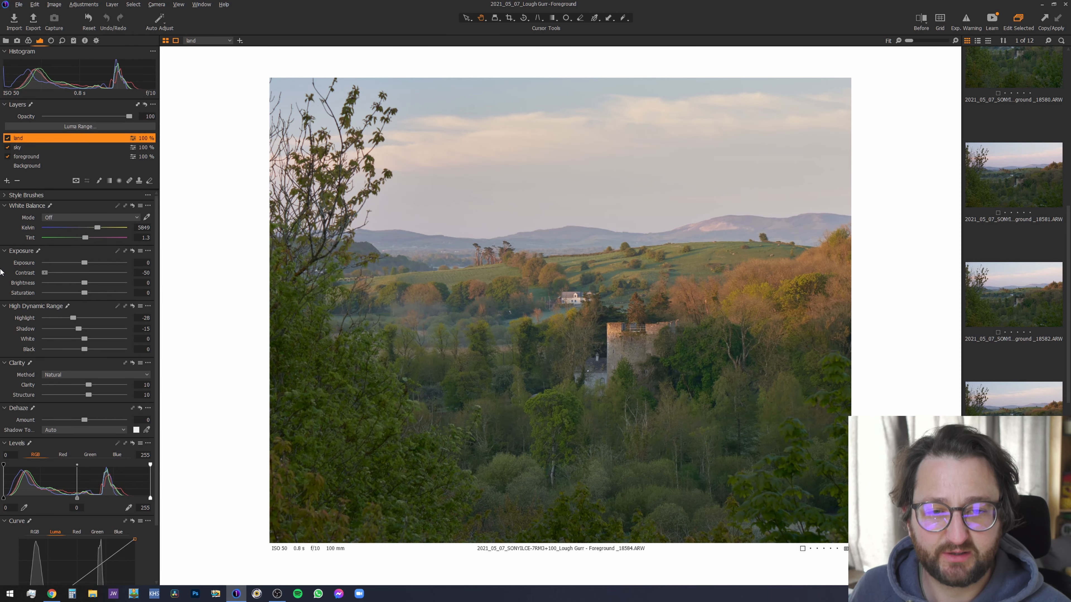
{"action": "double_click", "coordinate": [80, 270]}
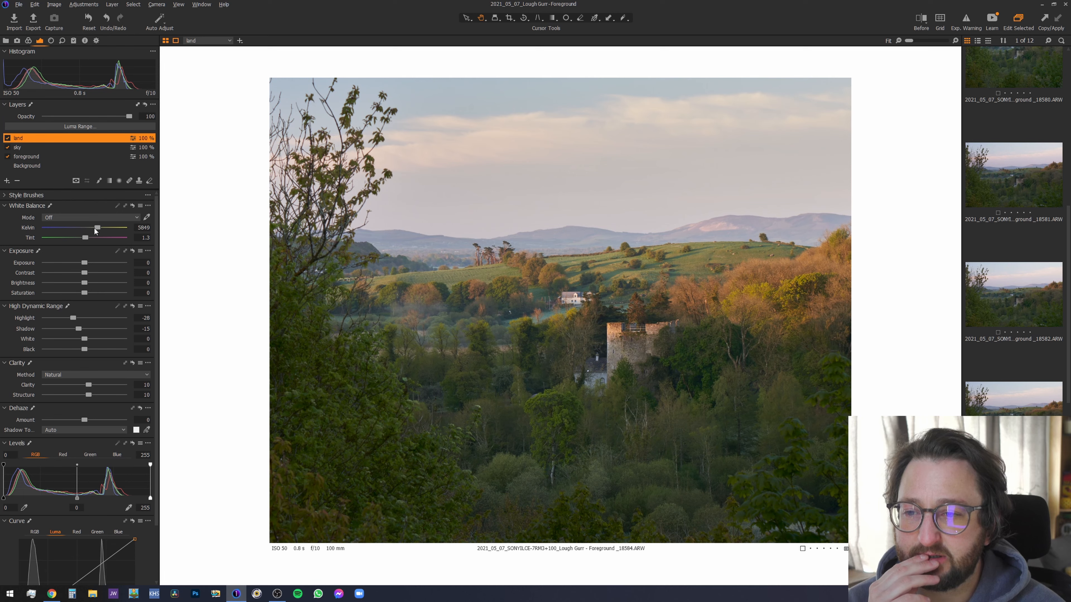
Step: Warm the white balance on the Background layer to 6155 Kelvin
{"action": "left_click", "coordinate": [25, 166]}
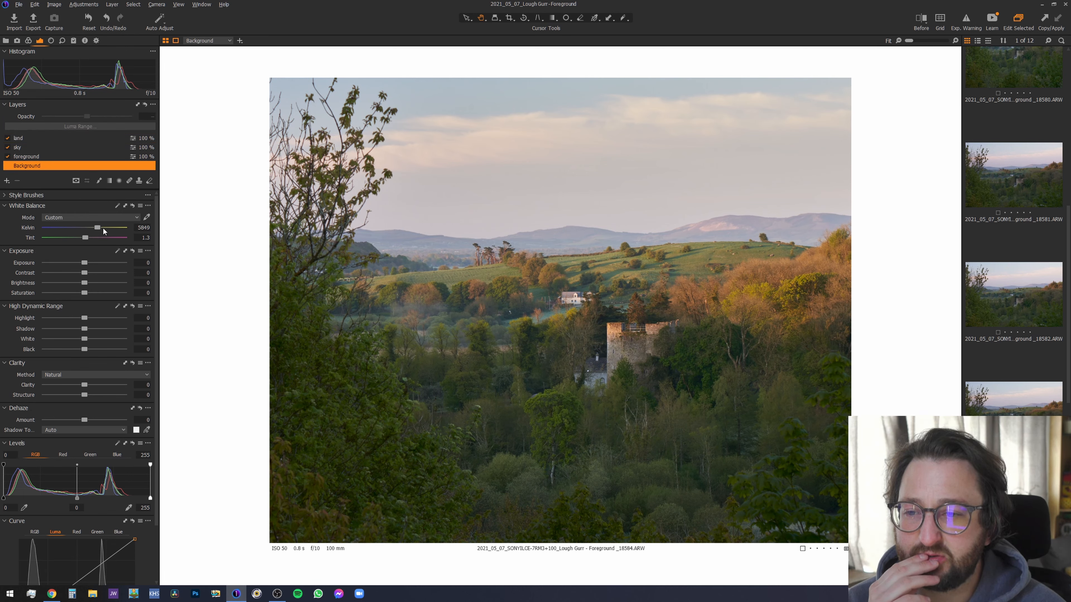
{"action": "mouse_move", "coordinate": [101, 227]}
{"action": "left_mouse_down"}
{"action": "mouse_move", "coordinate": [113, 226]}
{"action": "mouse_move", "coordinate": [99, 227]}
{"action": "left_mouse_up"}
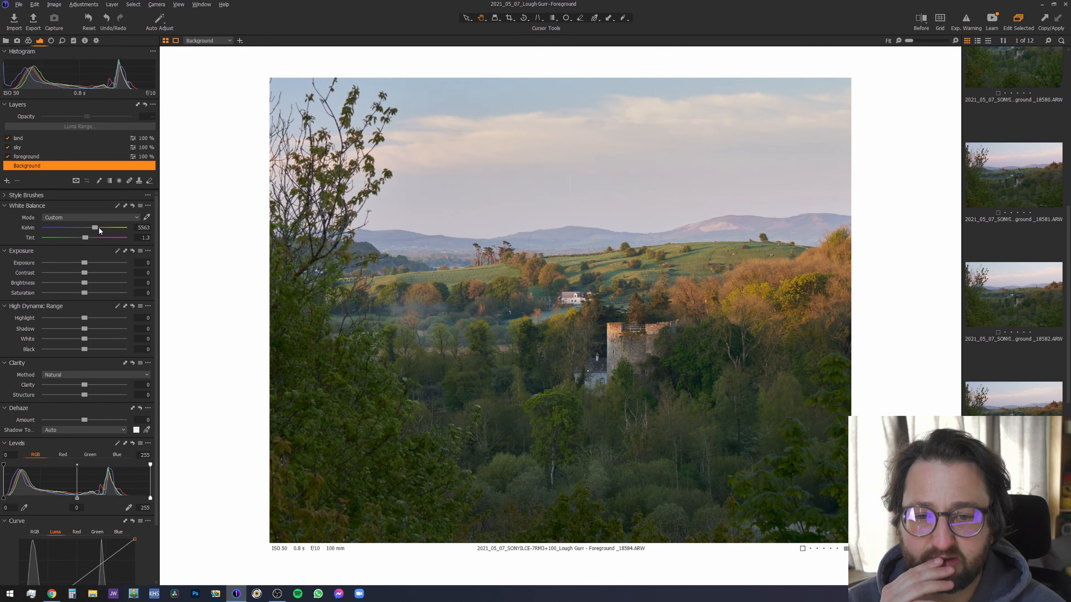
{"action": "left_click_drag", "start_coordinate": [99, 227], "coordinate": [101, 227]}
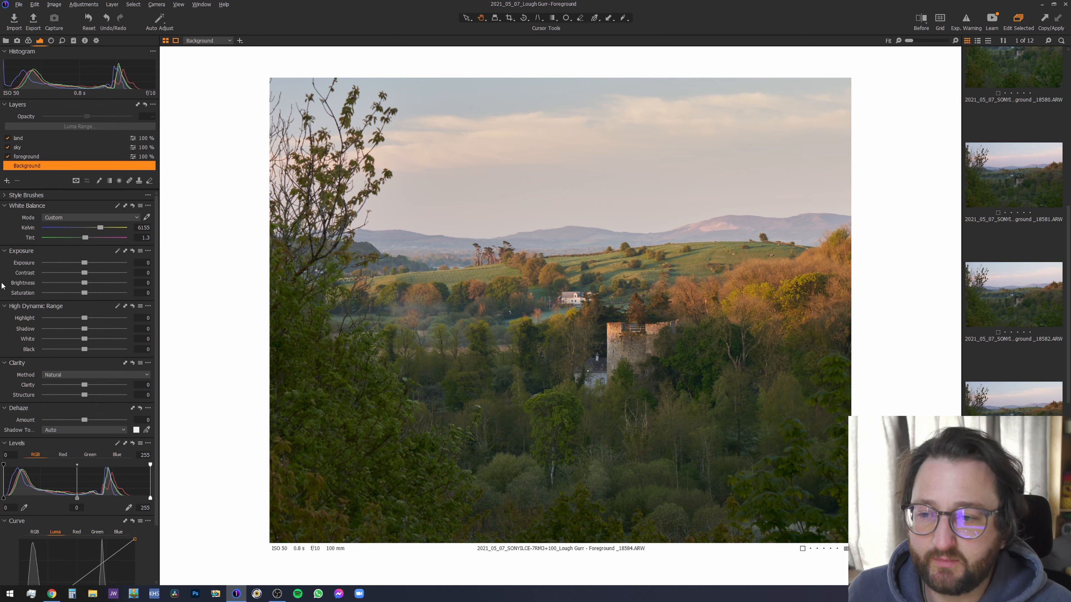
Step: Try saturation values of -22, 7 and -5 on the Background layer, and reset the saturation
{"action": "mouse_move", "coordinate": [84, 293]}
{"action": "left_mouse_down"}
{"action": "mouse_move", "coordinate": [93, 293]}
{"action": "mouse_move", "coordinate": [75, 293]}
{"action": "left_mouse_up"}
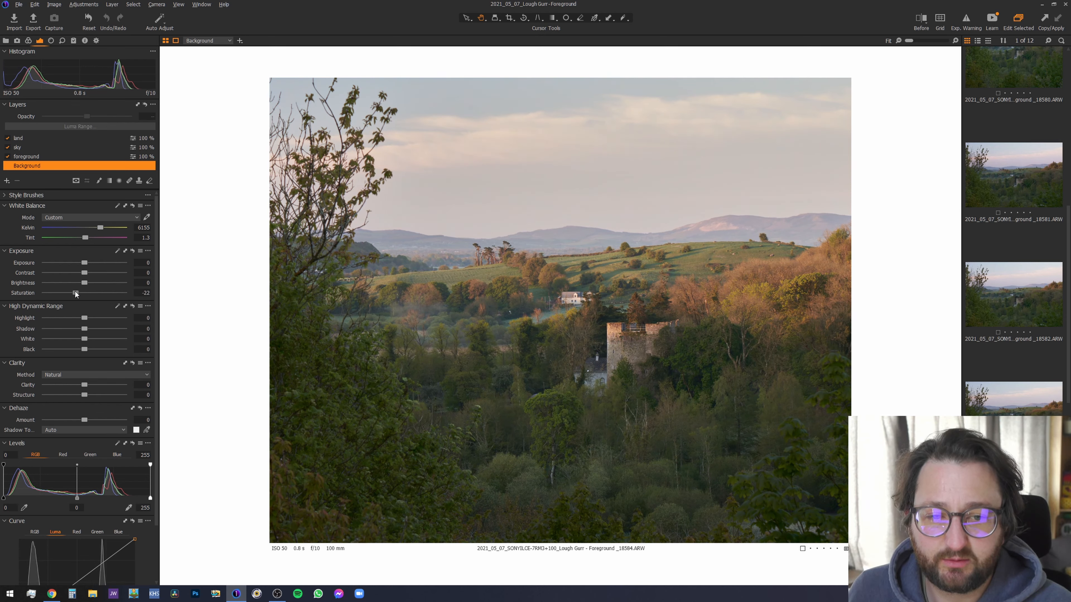
{"action": "double_click", "coordinate": [75, 292]}
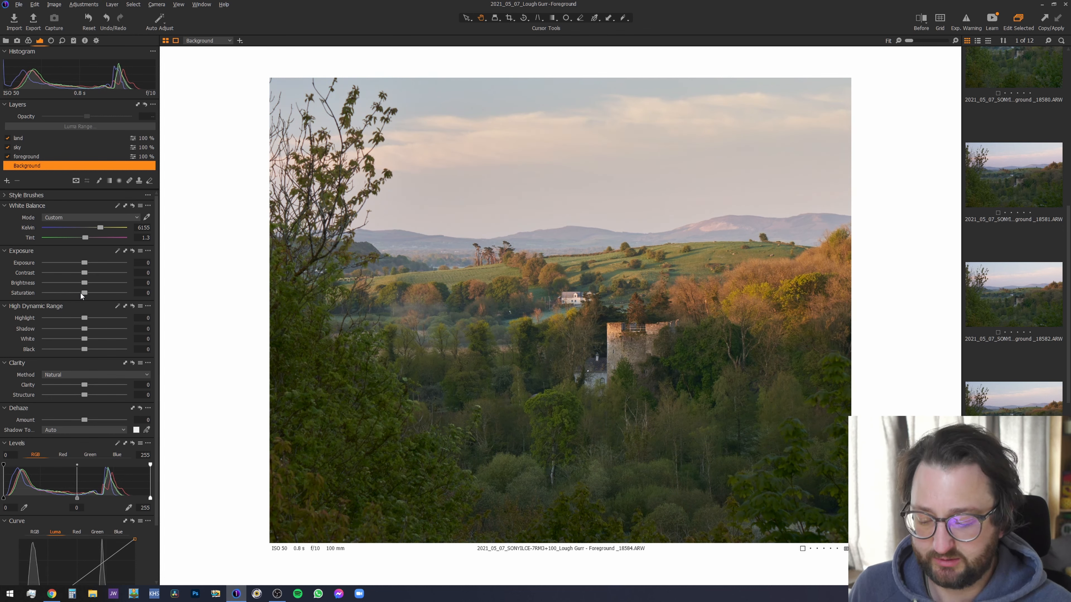
{"action": "left_click_drag", "start_coordinate": [87, 292], "coordinate": [89, 293]}
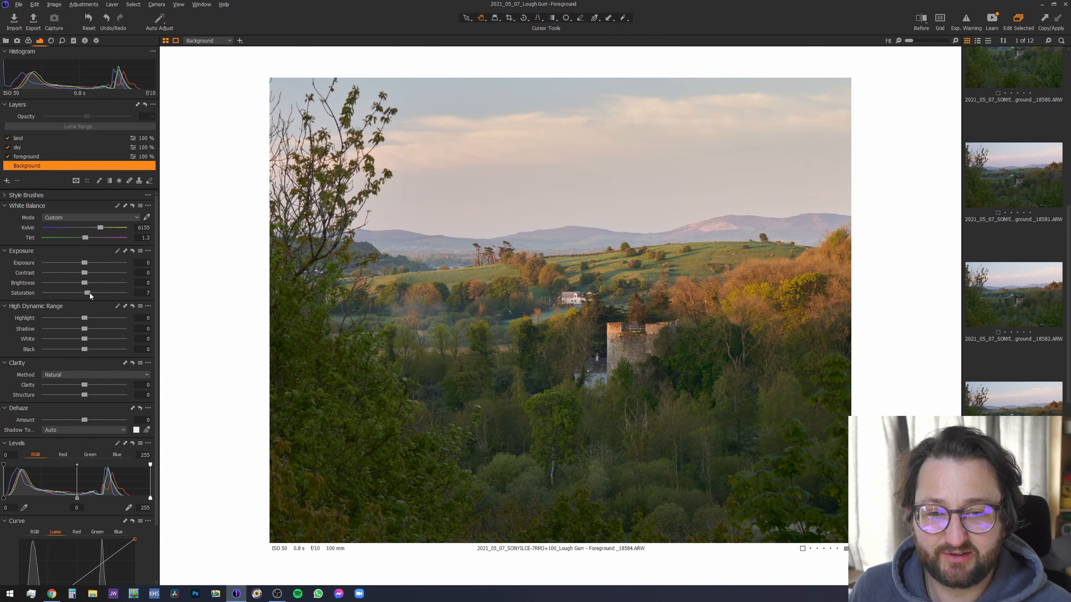
{"action": "double_click", "coordinate": [89, 293]}
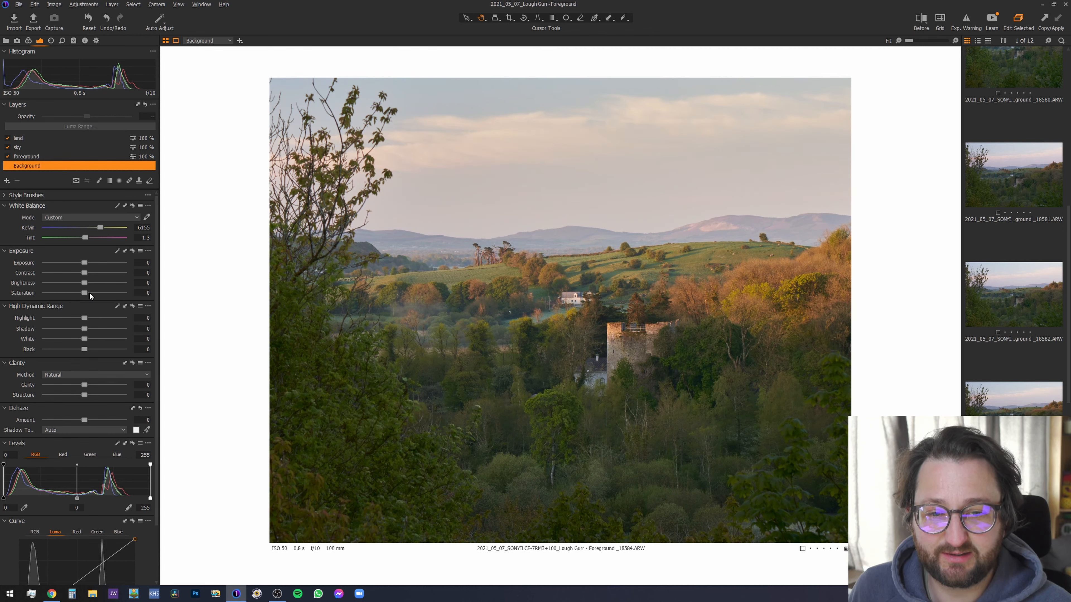
{"action": "scroll", "coordinate": [90, 293], "scroll_direction": "down", "scroll_amount": 8}
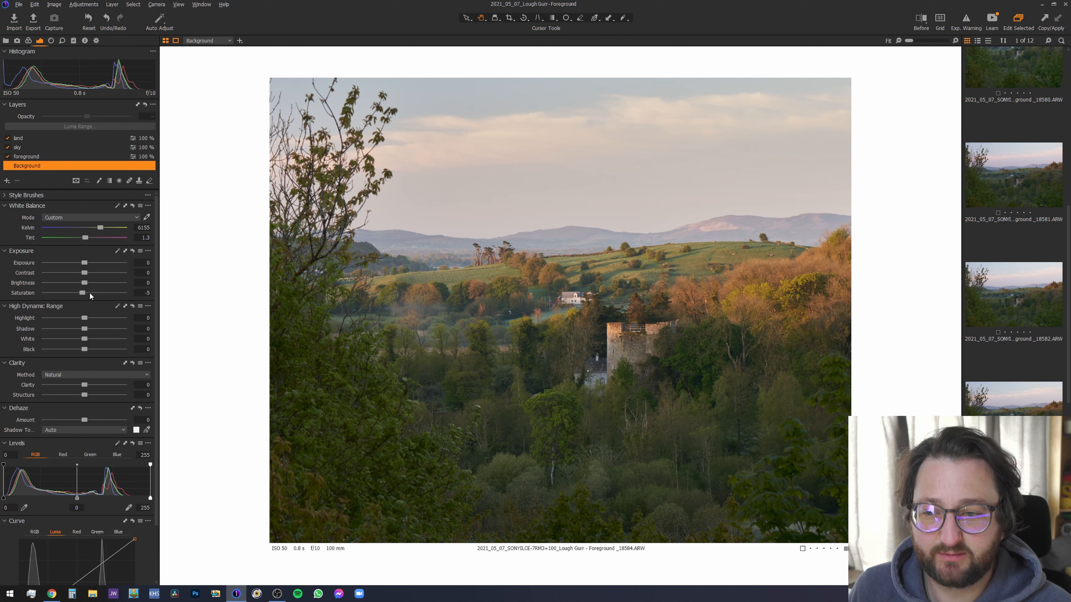
{"action": "double_click", "coordinate": [89, 292]}
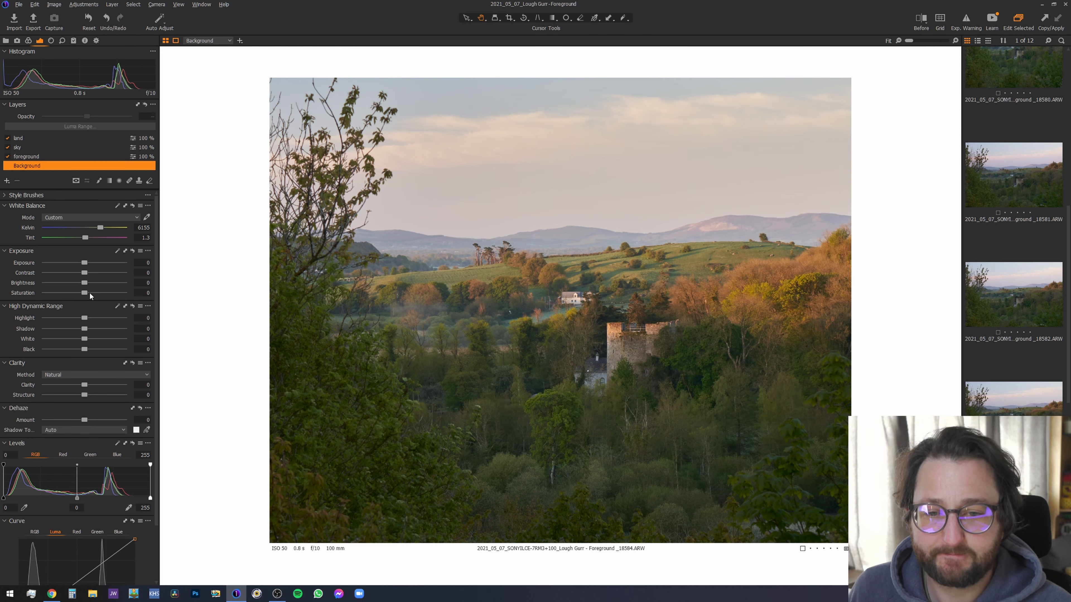
Step: Lower the green range's saturation to -20 on the Background layer in the basic Color Editor
{"action": "left_click", "coordinate": [28, 40]}
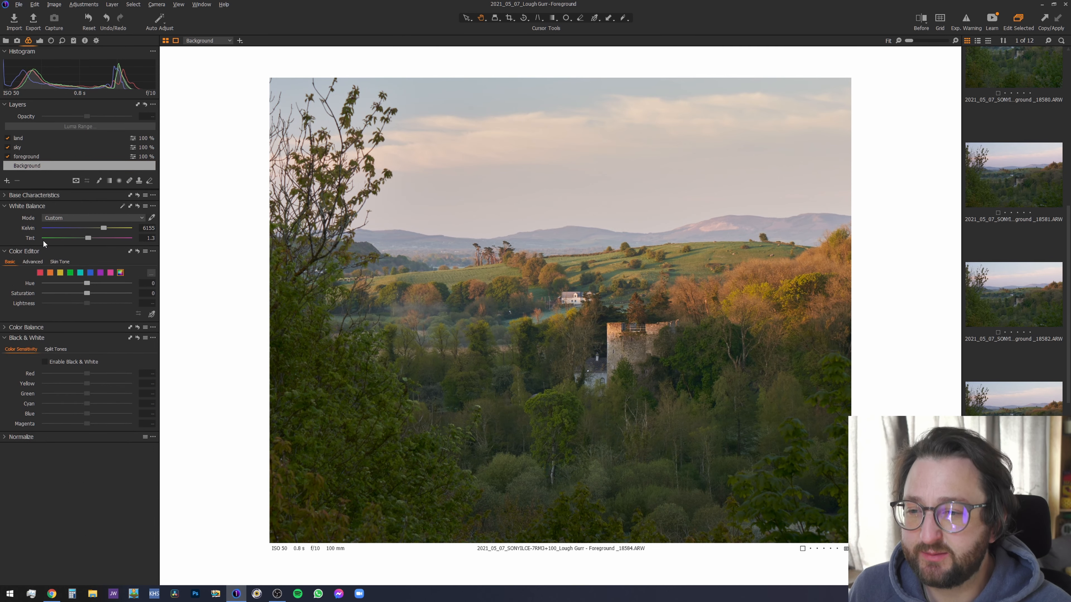
{"action": "left_click", "coordinate": [70, 273]}
{"action": "scroll", "coordinate": [67, 296], "scroll_direction": "down", "scroll_amount": 8}
{"action": "scroll", "coordinate": [67, 298], "scroll_direction": "down", "scroll_amount": 7}
{"action": "left_click_drag", "start_coordinate": [67, 297], "coordinate": [78, 296]}
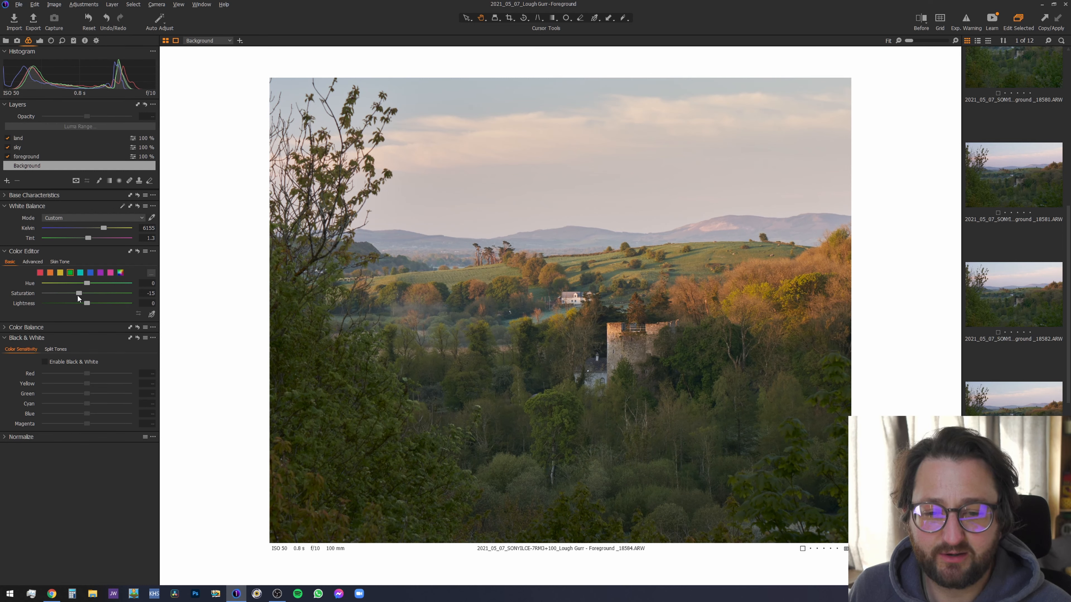
{"action": "left_click", "coordinate": [92, 293]}
{"action": "mouse_move", "coordinate": [92, 293]}
{"action": "left_mouse_down"}
{"action": "mouse_move", "coordinate": [101, 293]}
{"action": "mouse_move", "coordinate": [80, 294]}
{"action": "left_mouse_up"}
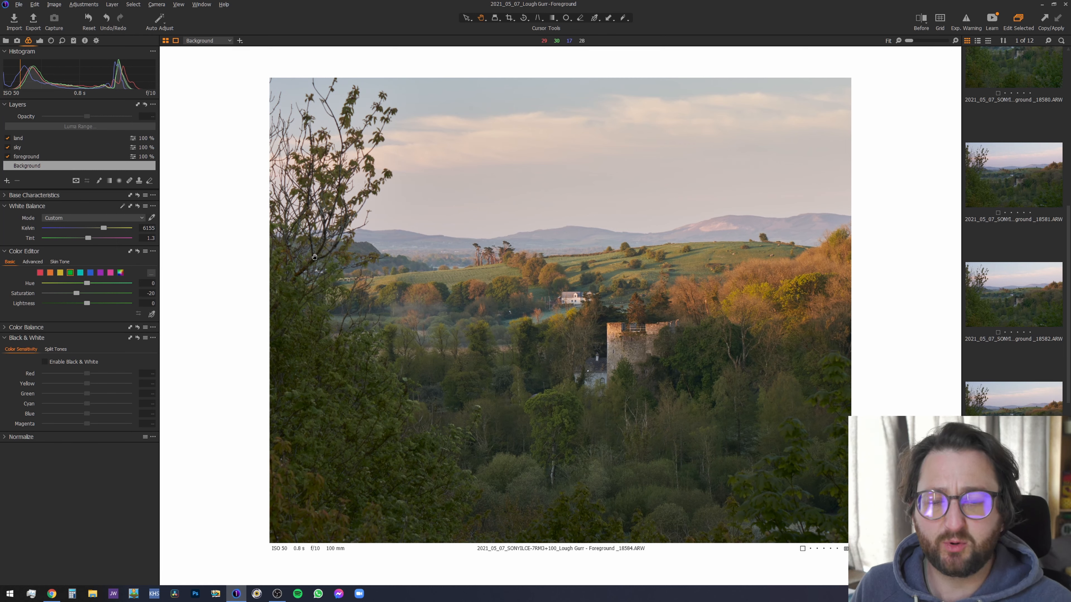
Step: Raise the saturation of the orange and red ranges to 5 on the Background layer in the basic Color Editor
{"action": "left_click", "coordinate": [50, 273]}
{"action": "left_click_drag", "start_coordinate": [85, 293], "coordinate": [87, 294]}
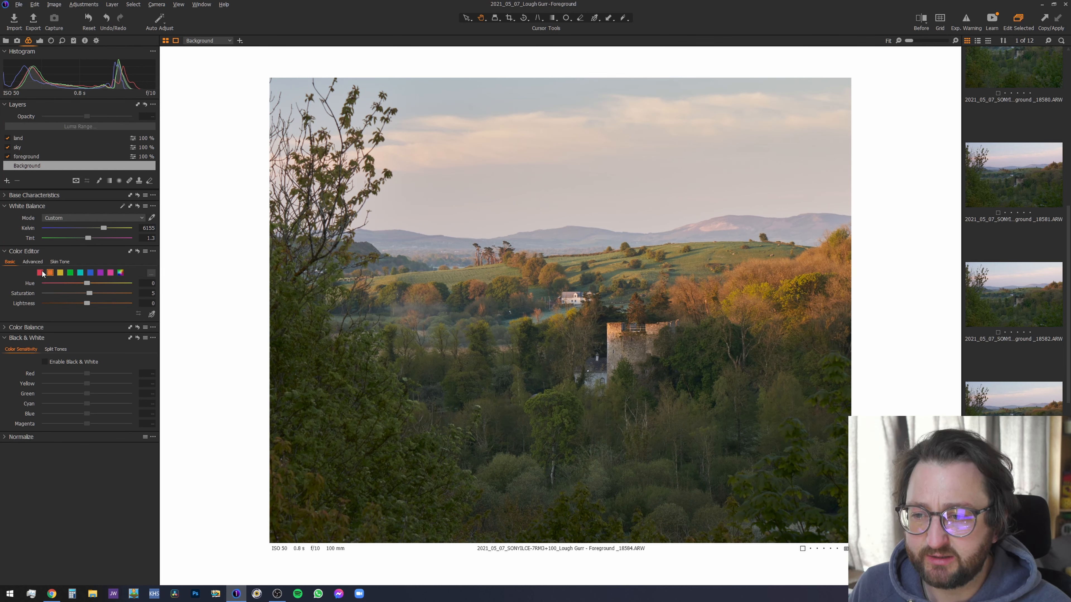
{"action": "left_click_drag", "start_coordinate": [94, 293], "coordinate": [94, 292]}
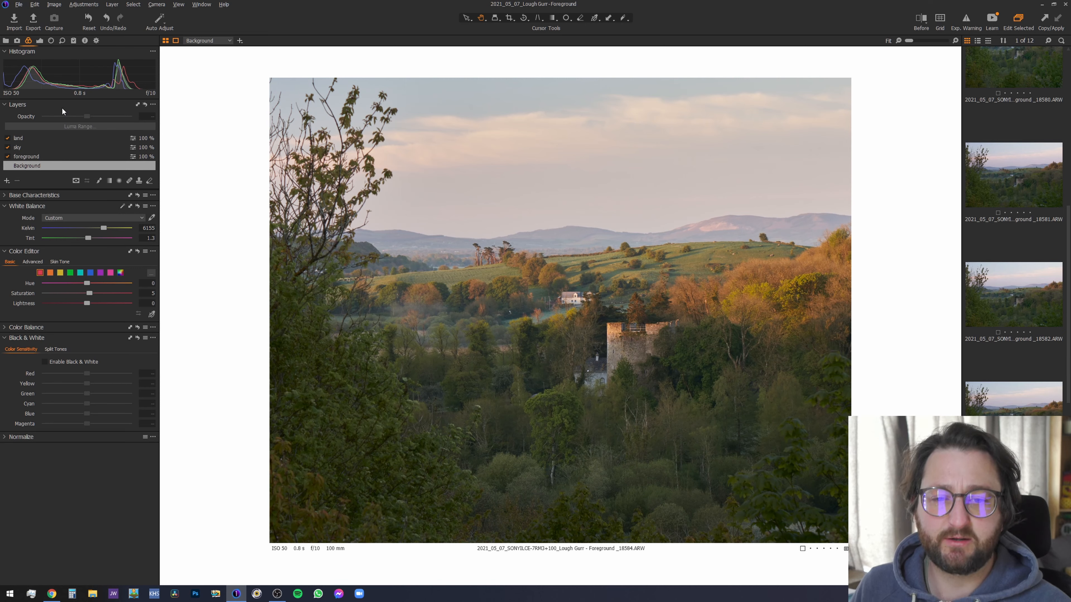
Step: Compare the edited castle shot with its original in the before/after split view, moving the divider towards the tower
{"action": "left_click", "coordinate": [40, 41]}
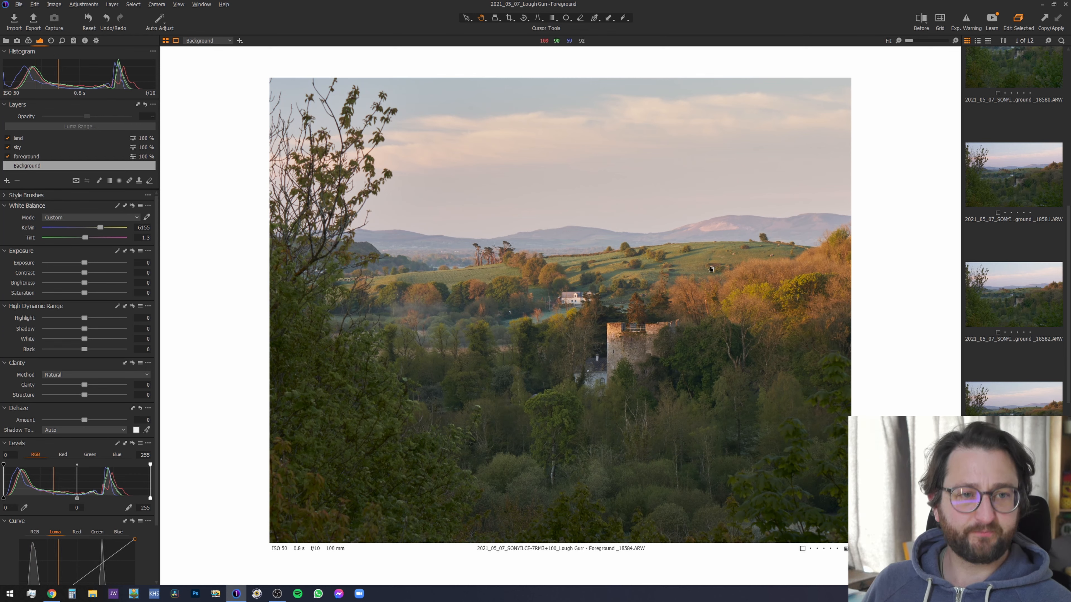
{"action": "left_click", "coordinate": [921, 19]}
{"action": "left_click_drag", "start_coordinate": [560, 310], "coordinate": [599, 310]}
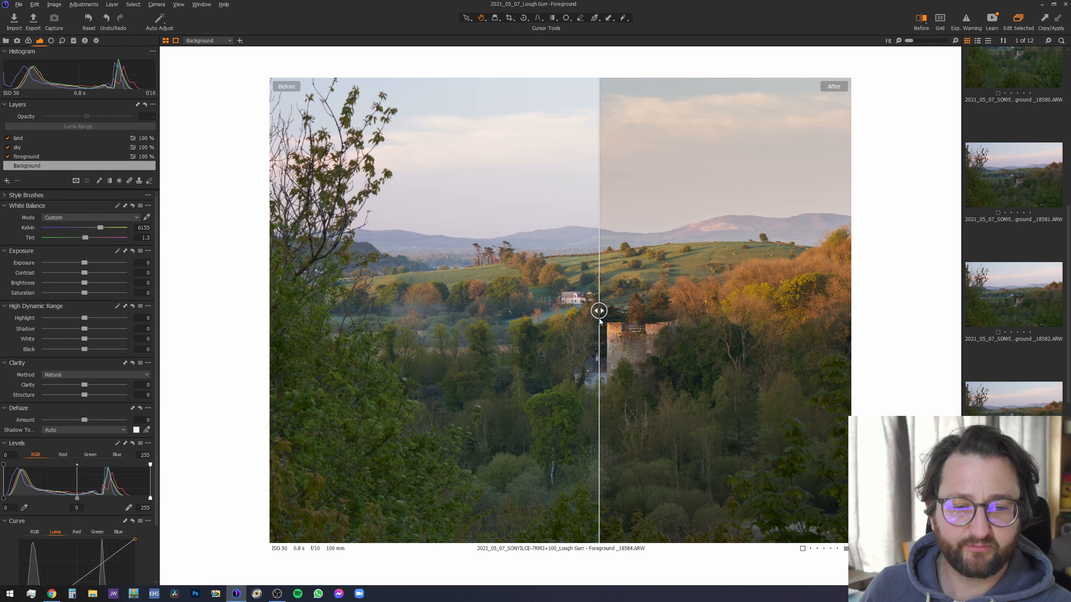
{"action": "left_click", "coordinate": [920, 20]}
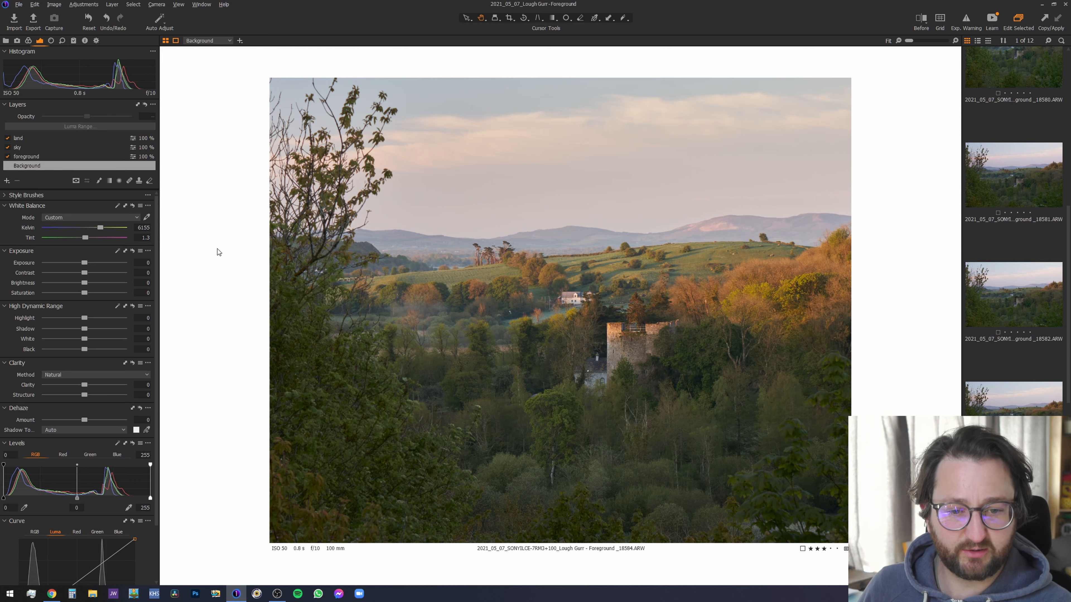
Step: Rate castle shot 18584 three stars and open the misty lake shot 18585 for editing
{"action": "key", "text": "3"}
{"action": "scroll", "coordinate": [1014, 254], "scroll_direction": "down", "scroll_amount": 3}
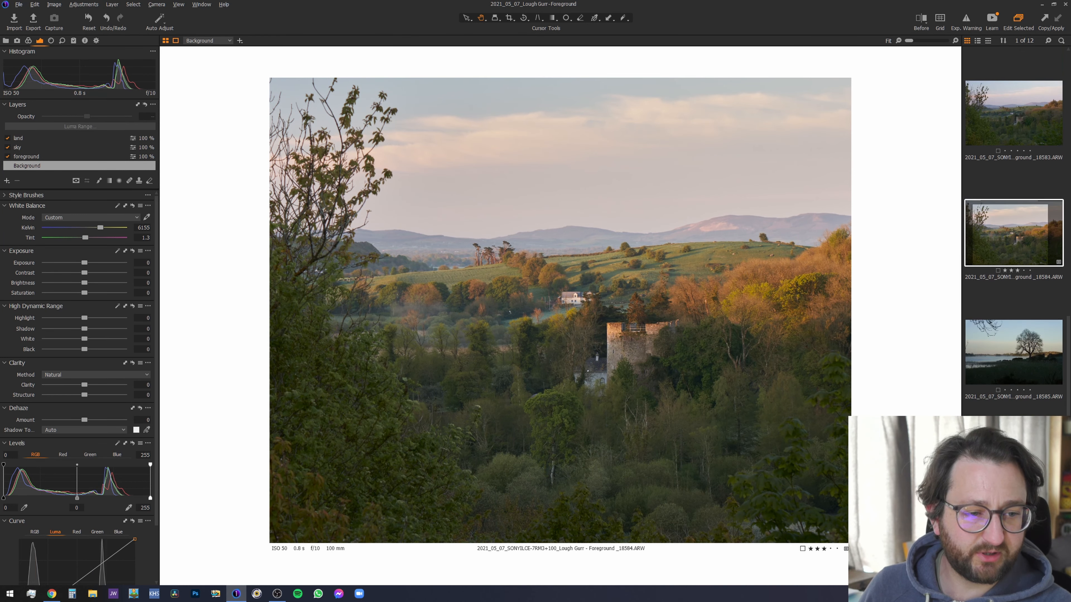
{"action": "left_click", "coordinate": [1000, 359]}
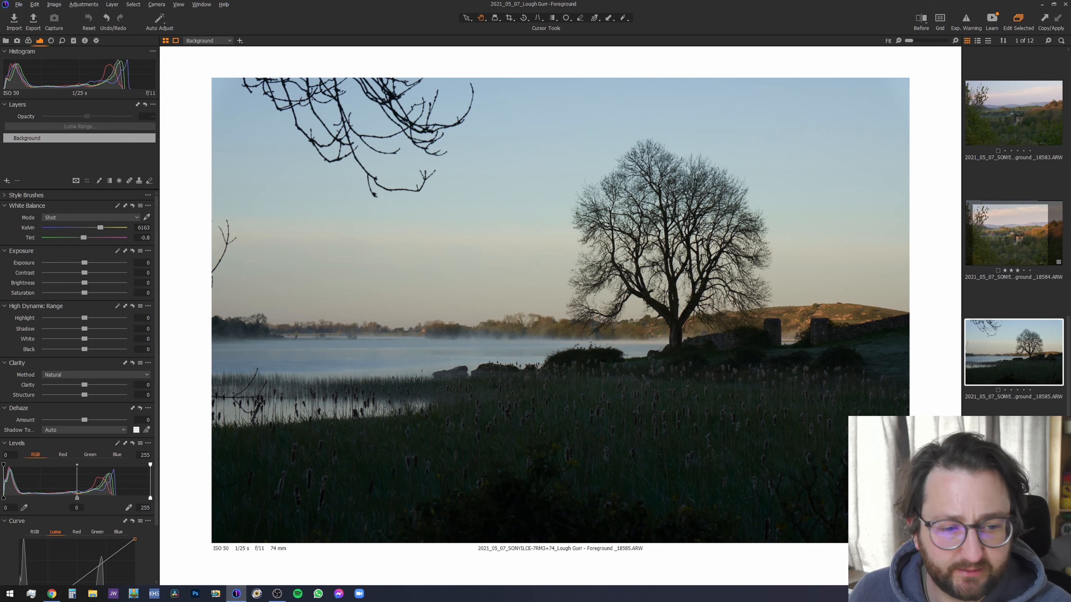
{"action": "left_click", "coordinate": [1010, 464]}
{"action": "left_click", "coordinate": [1006, 366]}
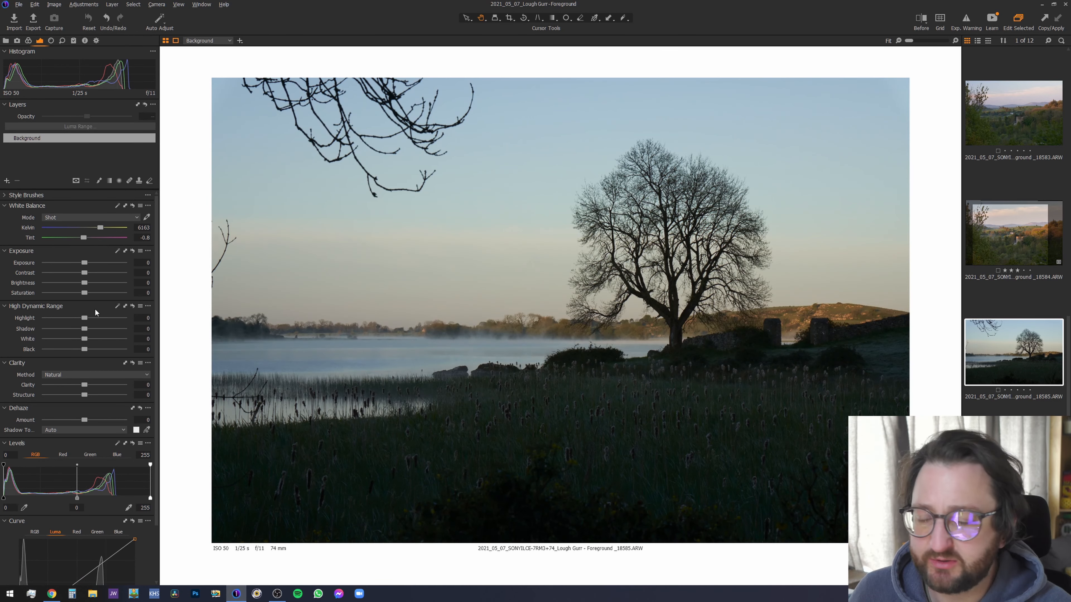
Step: Set shot 18585's shadow to 100 and exposure to 0.63, trying highlight at -95 and resetting it
{"action": "left_click_drag", "start_coordinate": [86, 329], "coordinate": [145, 329]}
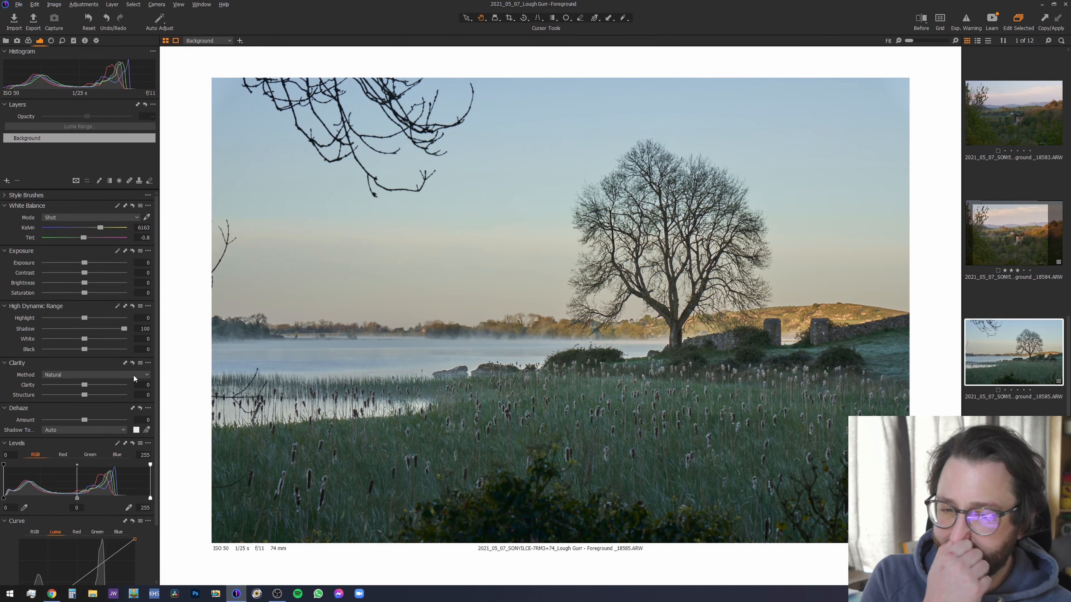
{"action": "left_click_drag", "start_coordinate": [89, 317], "coordinate": [73, 317]}
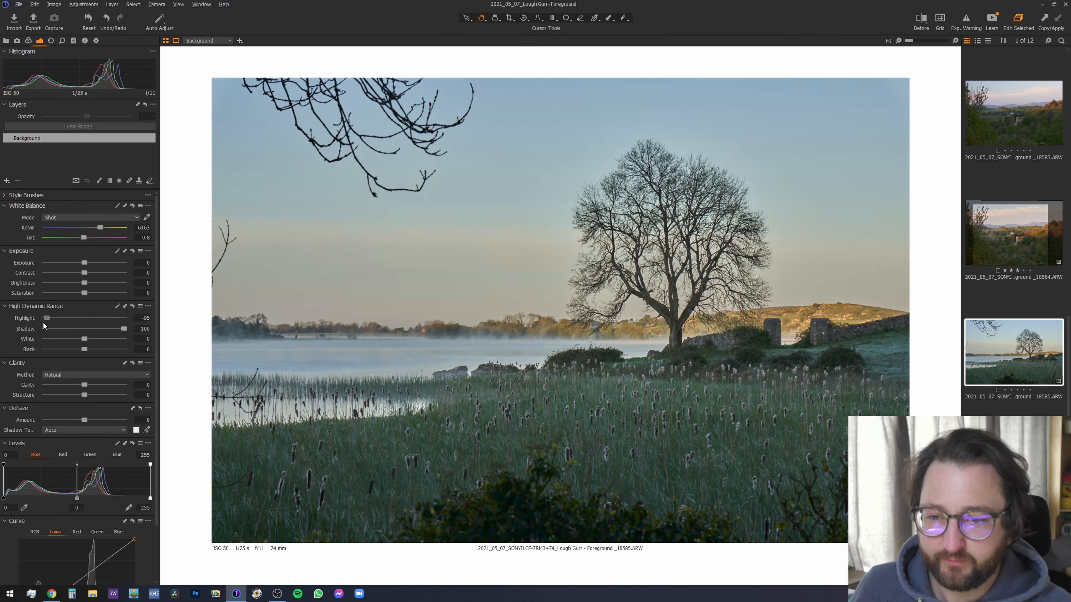
{"action": "double_click", "coordinate": [76, 321]}
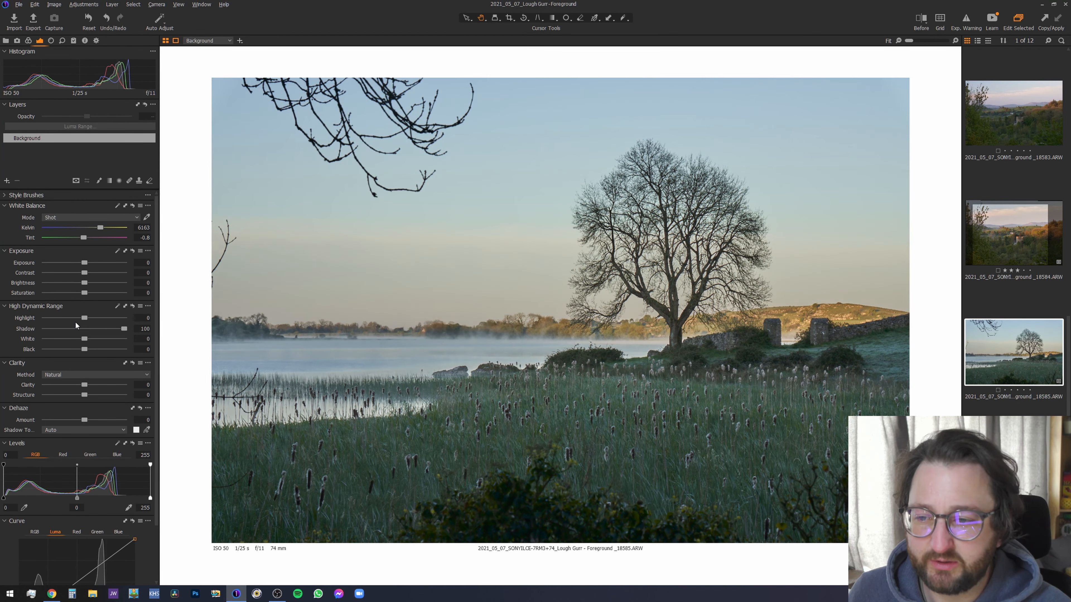
{"action": "left_click_drag", "start_coordinate": [86, 265], "coordinate": [92, 265]}
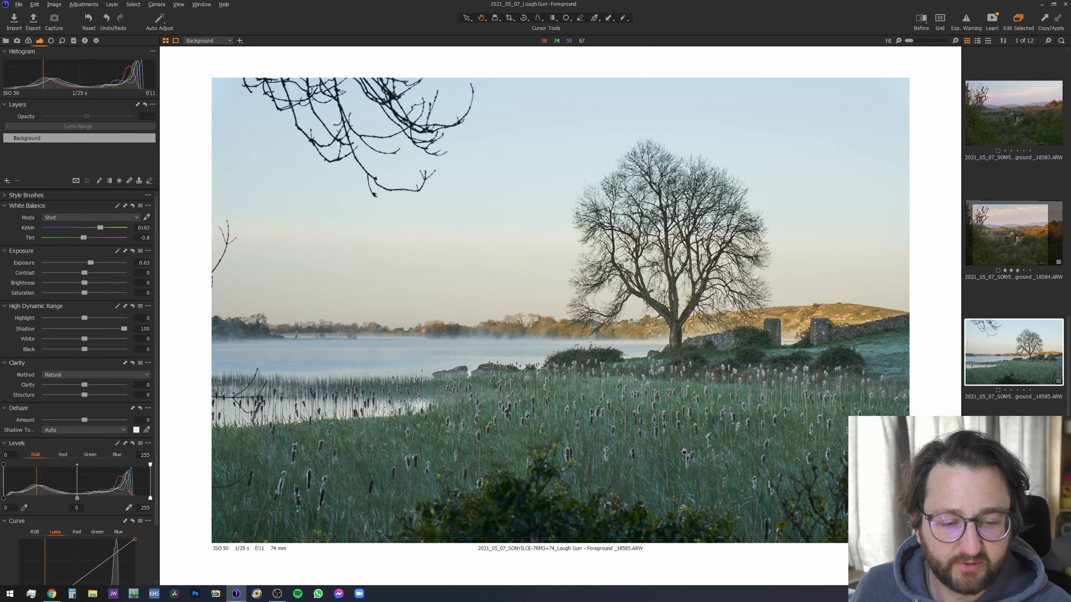
Step: Examine the reeds in shot 18585 close up at several magnifications, up to 200%
{"action": "scroll", "coordinate": [687, 409], "scroll_direction": "up", "scroll_amount": 3}
{"action": "scroll", "coordinate": [684, 452], "scroll_direction": "up", "scroll_amount": 1}
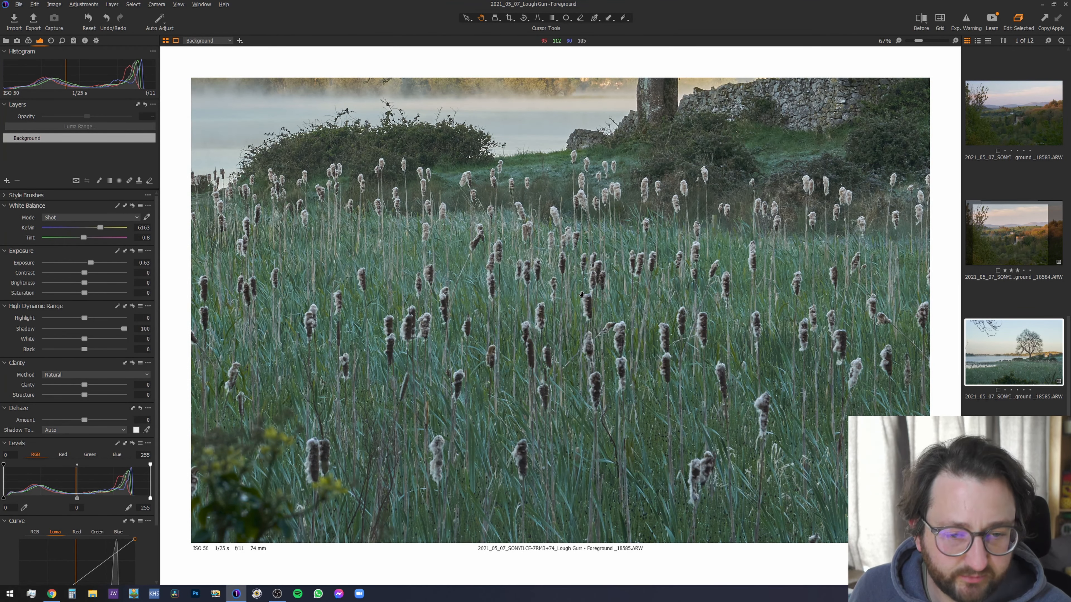
{"action": "scroll", "coordinate": [602, 360], "scroll_direction": "down", "scroll_amount": 2}
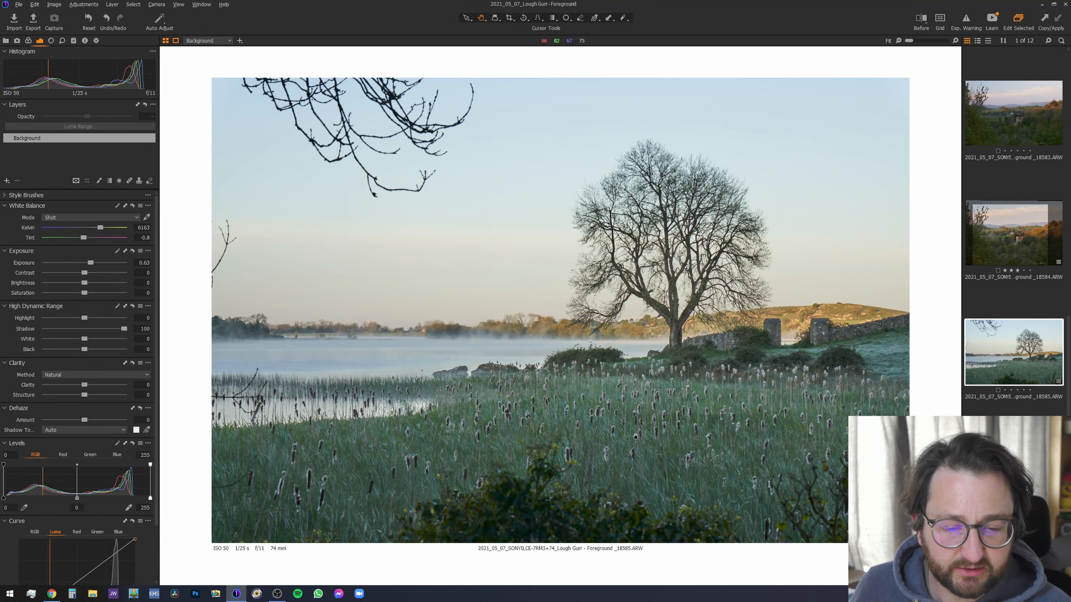
{"action": "scroll", "coordinate": [640, 441], "scroll_direction": "up", "scroll_amount": 2}
{"action": "scroll", "coordinate": [640, 441], "scroll_direction": "up", "scroll_amount": 3}
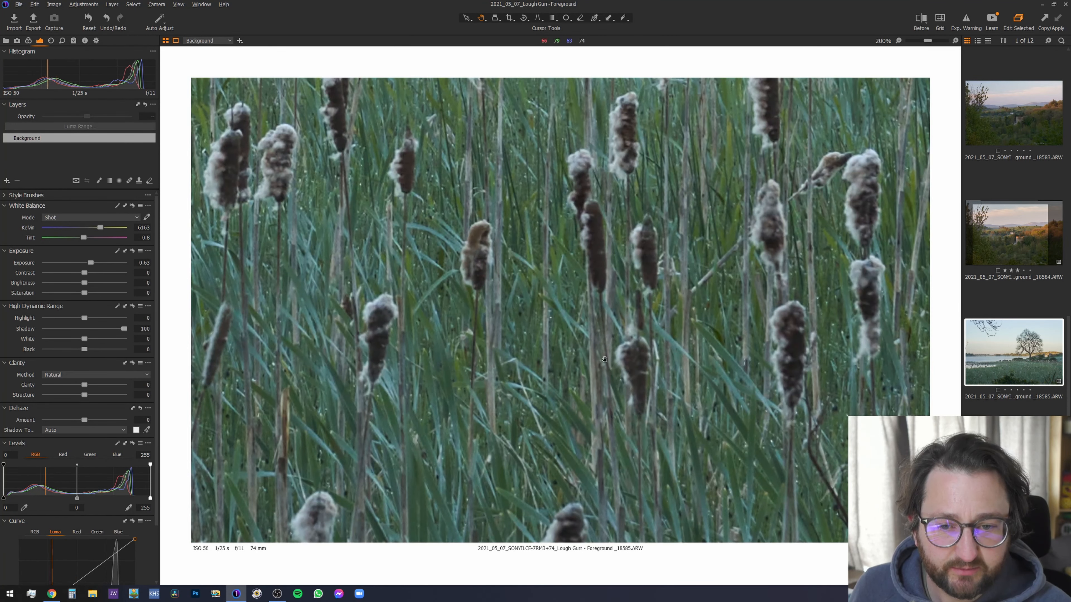
{"action": "scroll", "coordinate": [597, 344], "scroll_direction": "down", "scroll_amount": 5}
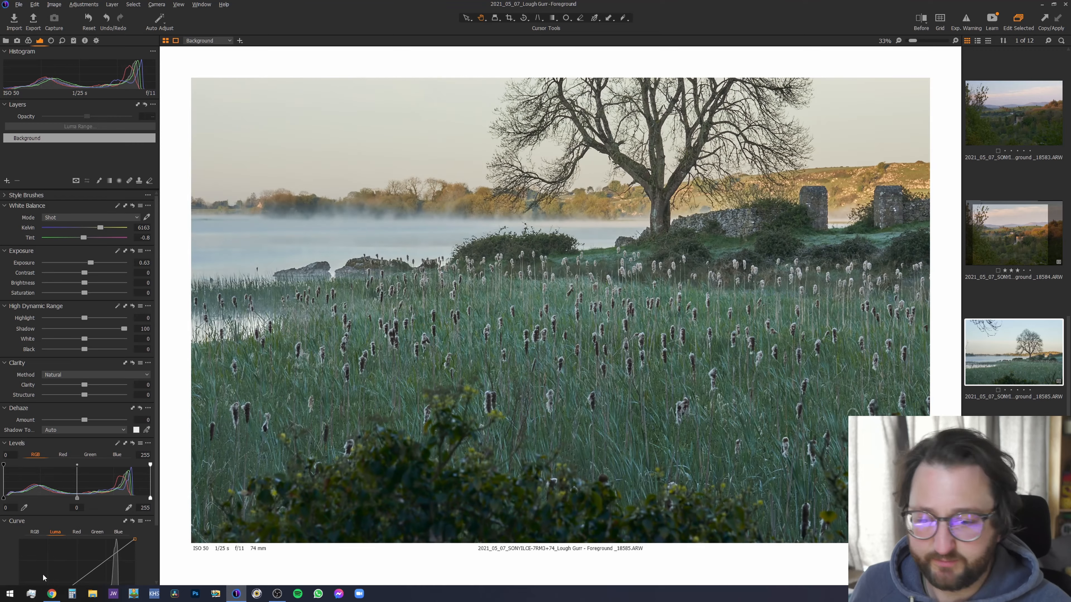
Step: Switch to Chrome, search Google for "water reeds" in a new tab and open the brown-headed reed illustration among the images
{"action": "left_click", "coordinate": [51, 593]}
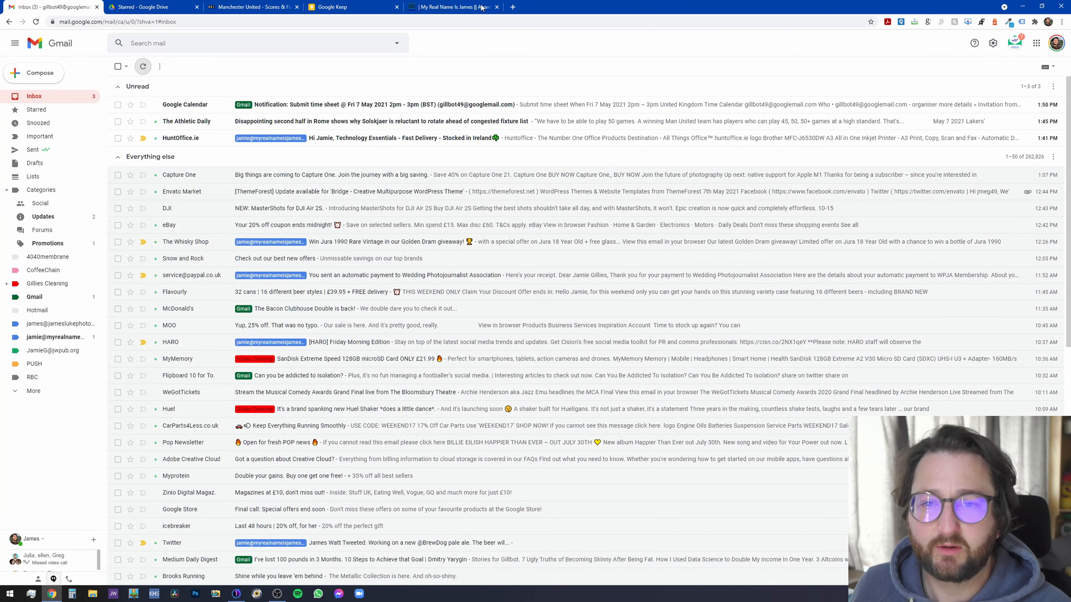
{"action": "left_click", "coordinate": [513, 6]}
{"action": "type", "text": "rea"}
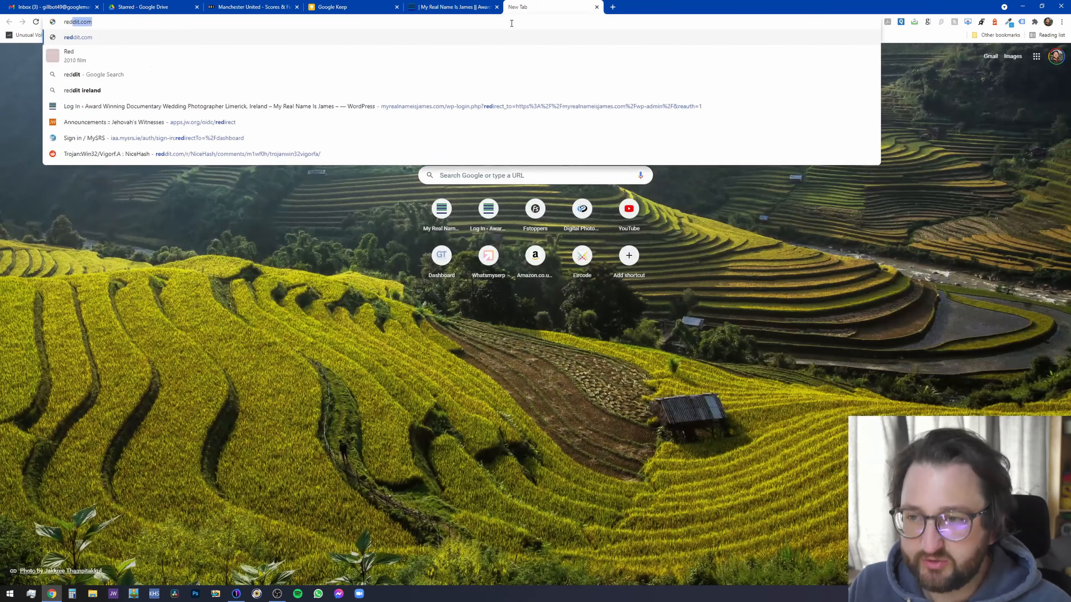
{"action": "key", "text": "BackSpace"}
{"action": "key", "text": "BackSpace"}
{"action": "key", "text": "BackSpace"}
{"action": "type", "text": "water reeds"}
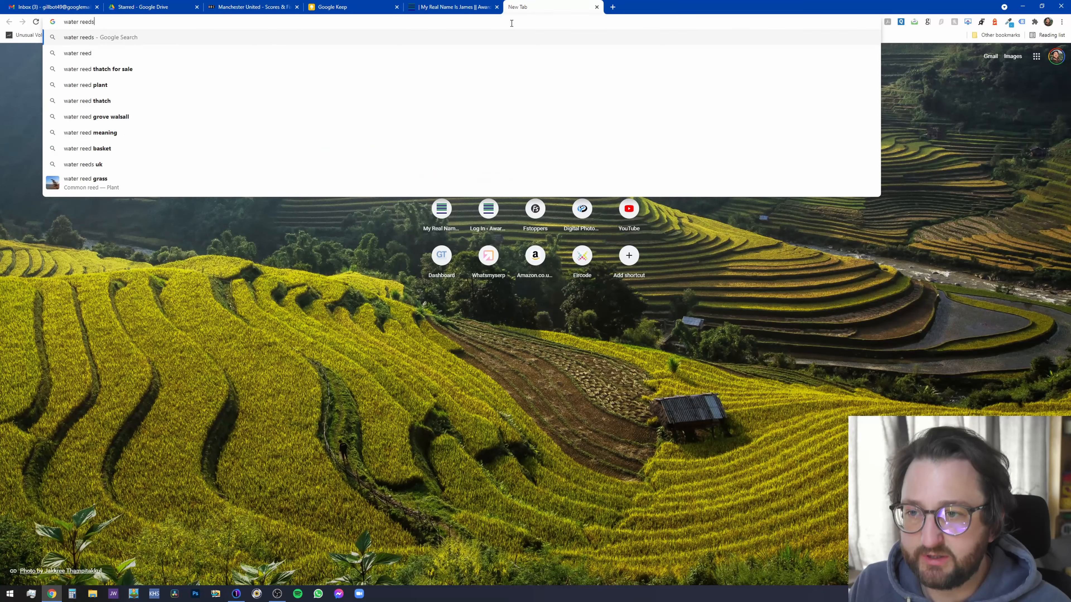
{"action": "key", "text": "Return"}
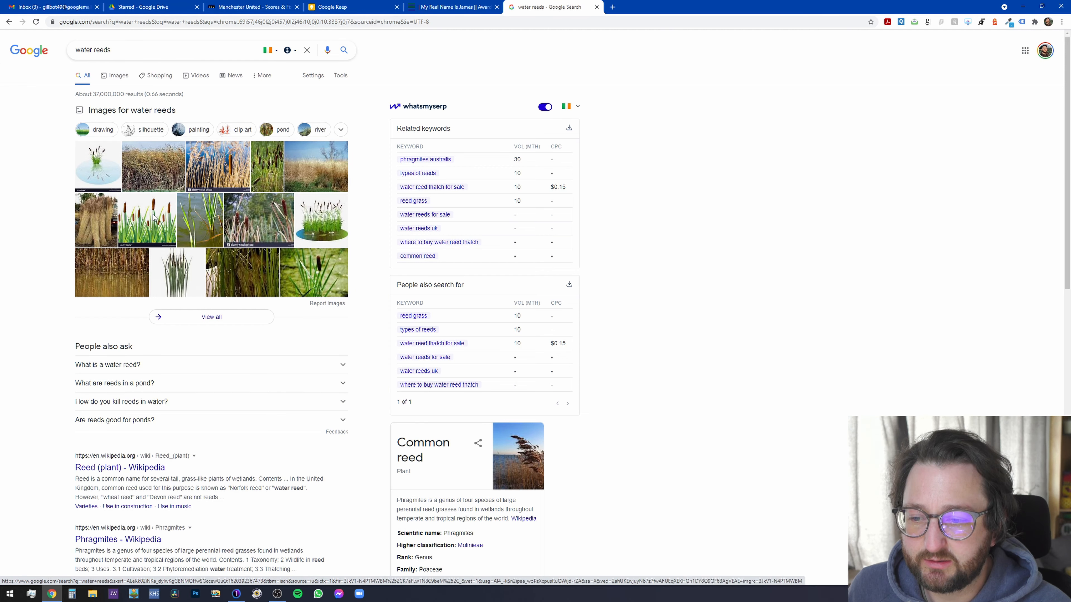
{"action": "left_click", "coordinate": [153, 217]}
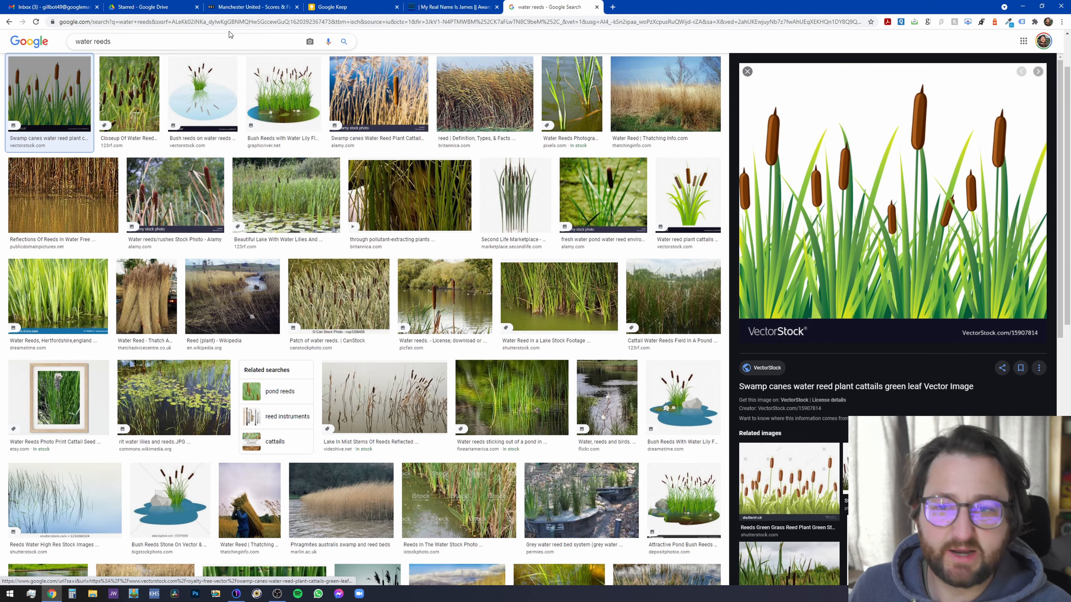
Step: Search Google for "swamp canes", view the image and web results, and return to Capture One
{"action": "left_click_drag", "start_coordinate": [116, 41], "coordinate": [37, 45]}
{"action": "type", "text": "swamp cane"}
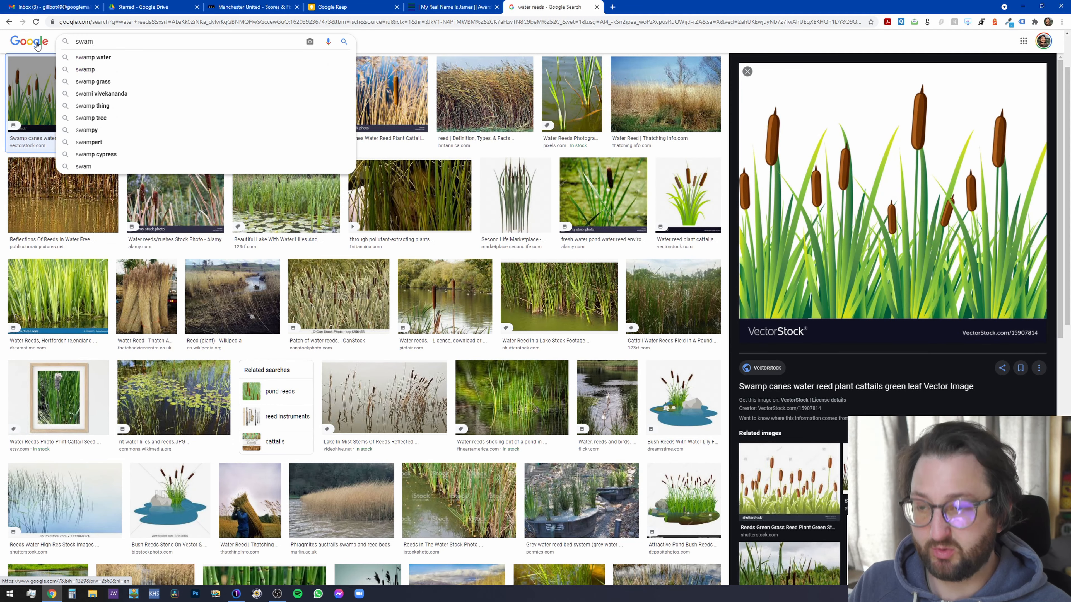
{"action": "type", "text": "s"}
{"action": "key", "text": "Return"}
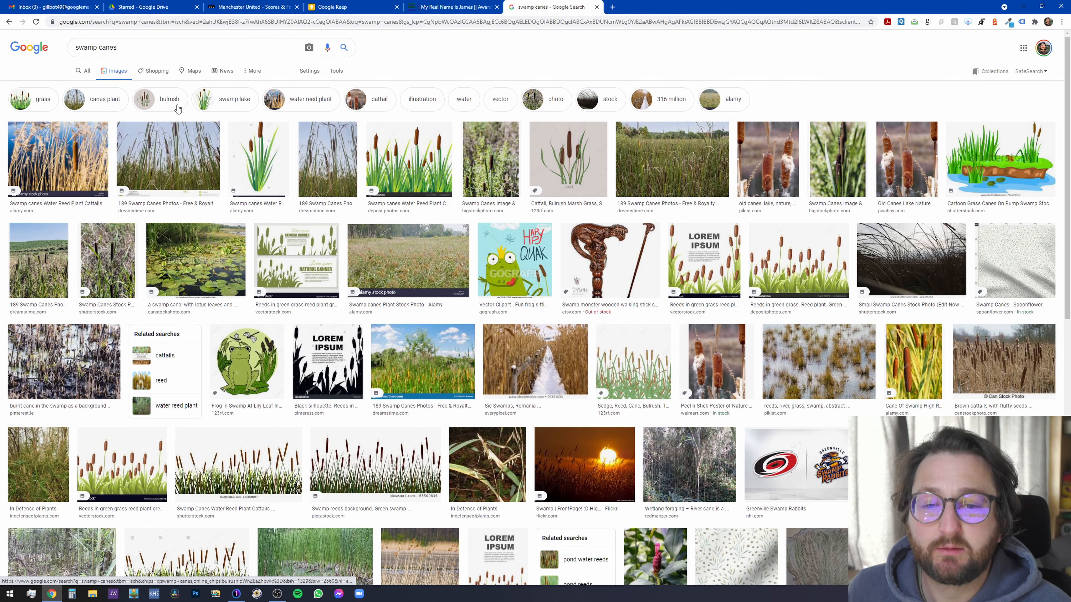
{"action": "left_click", "coordinate": [77, 80]}
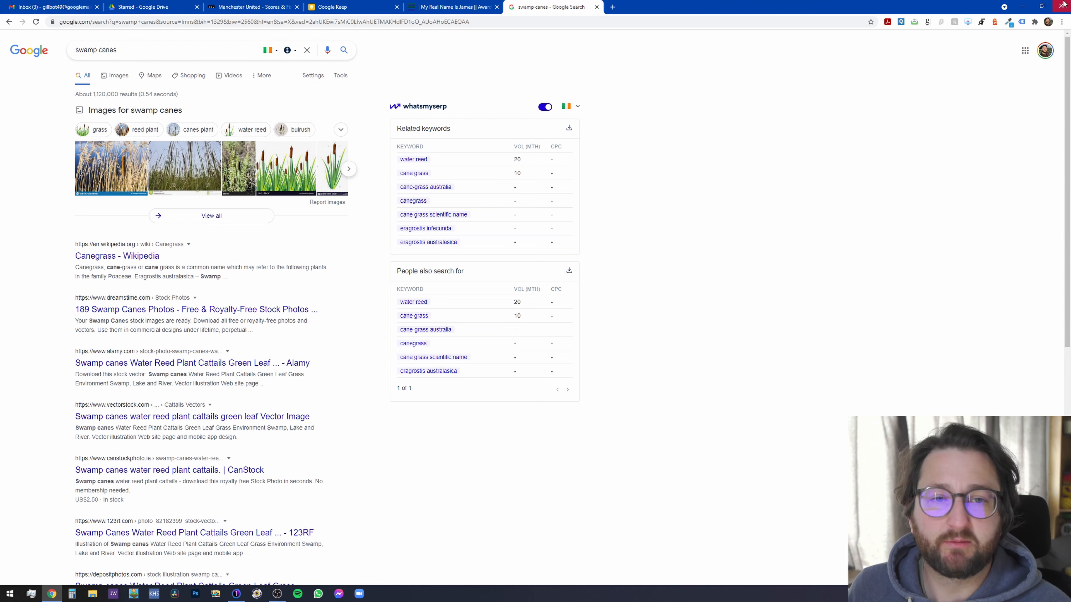
{"action": "left_click", "coordinate": [1020, 7]}
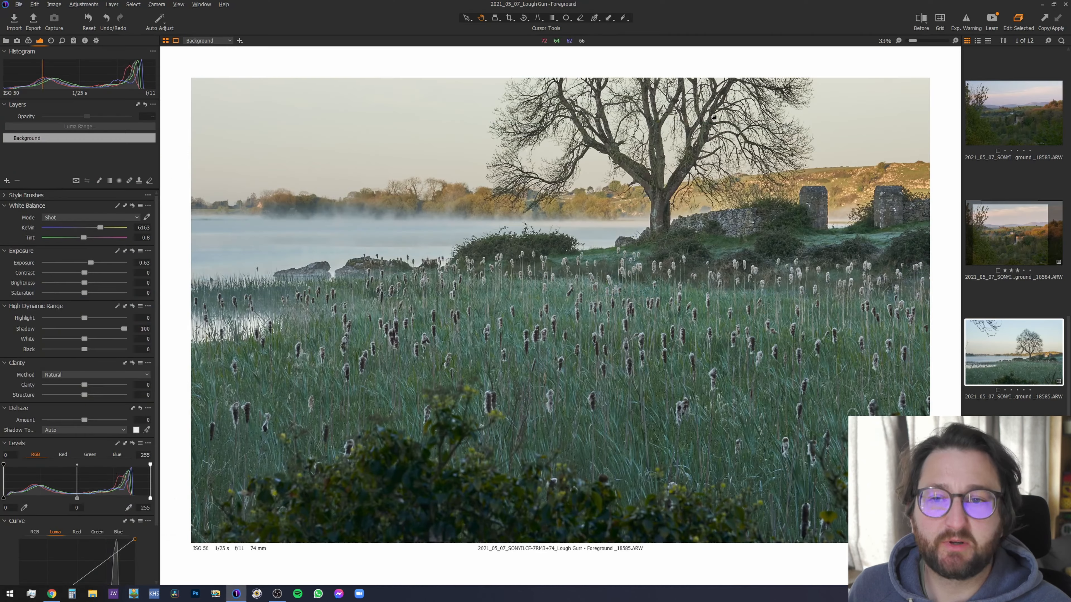
Step: Inspect the reed bed in shot 18585 up close and return to the full-frame view
{"action": "left_click", "coordinate": [486, 268]}
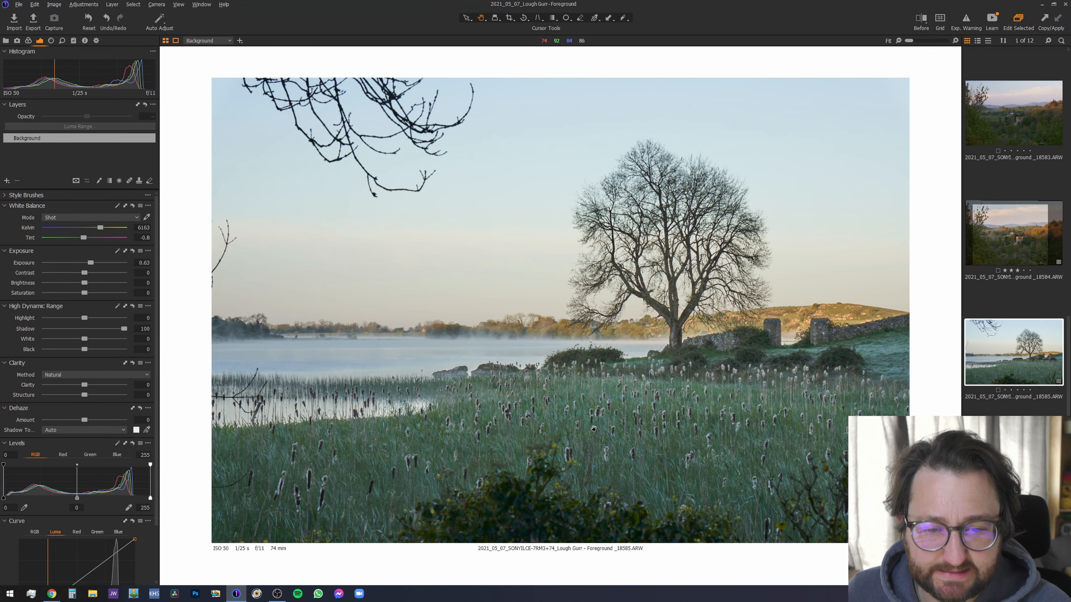
{"action": "left_click", "coordinate": [589, 439]}
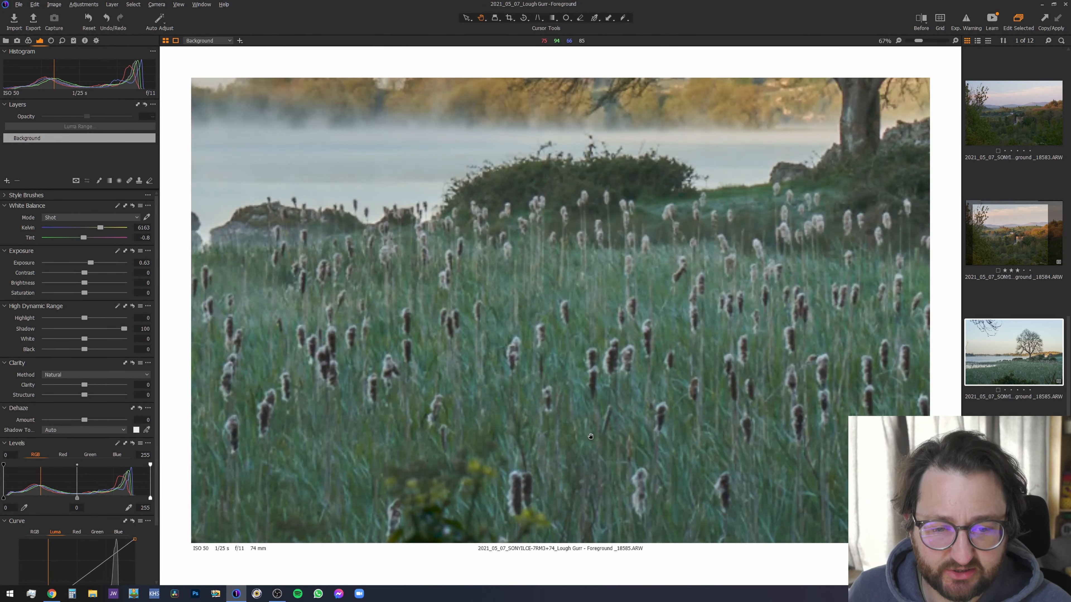
{"action": "left_click", "coordinate": [585, 389]}
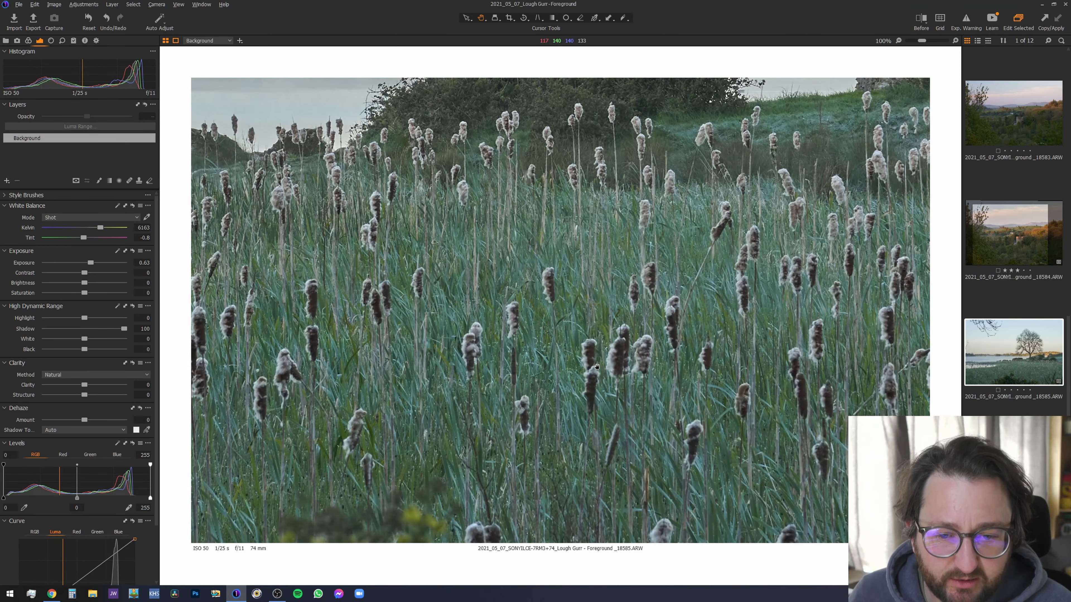
{"action": "left_click", "coordinate": [596, 367]}
{"action": "left_click", "coordinate": [544, 428]}
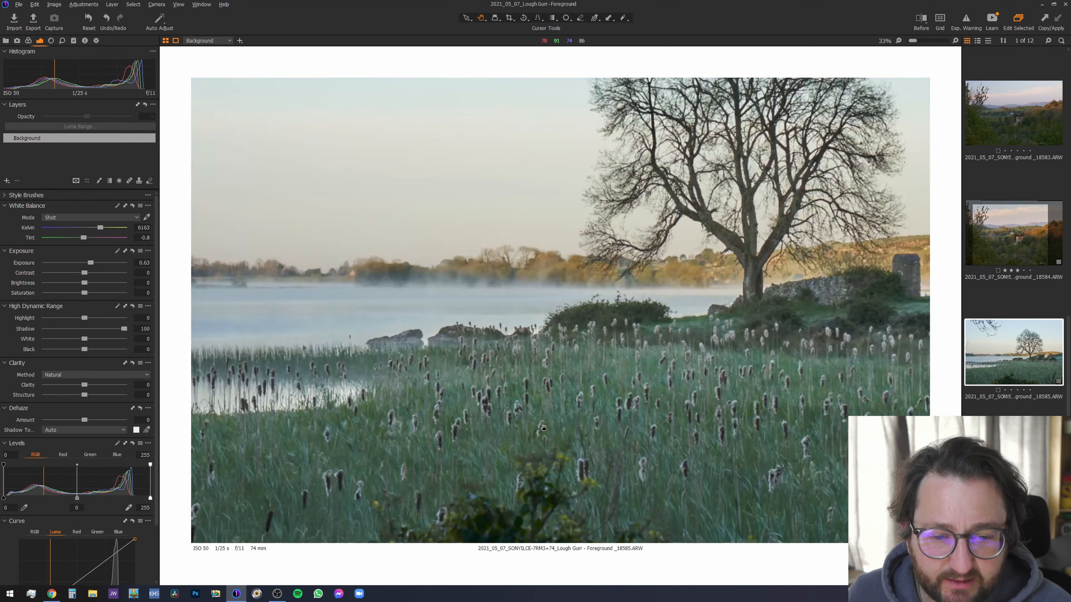
{"action": "left_click", "coordinate": [604, 430]}
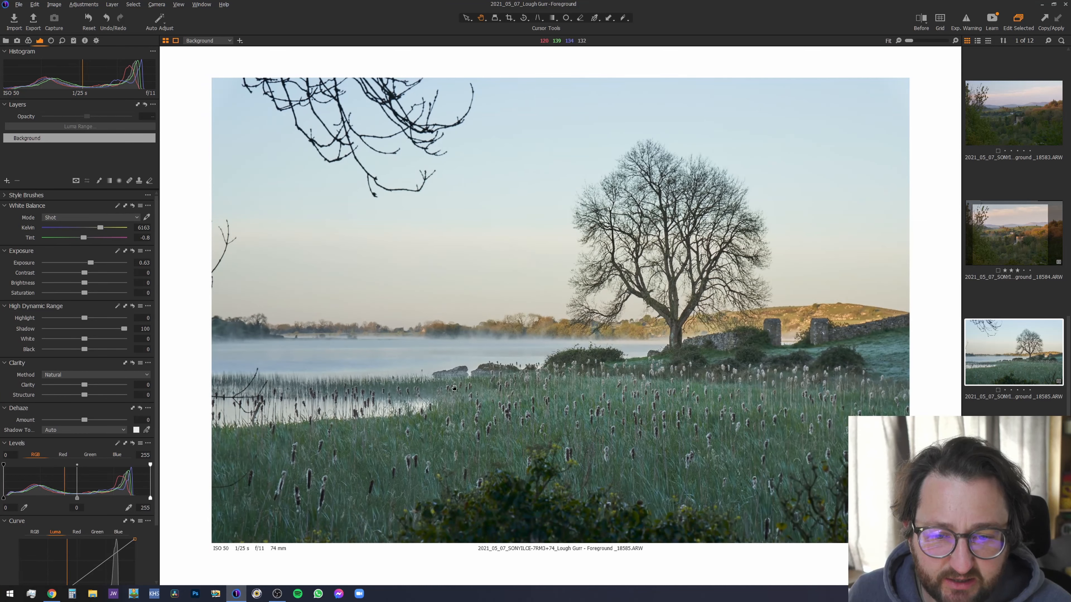
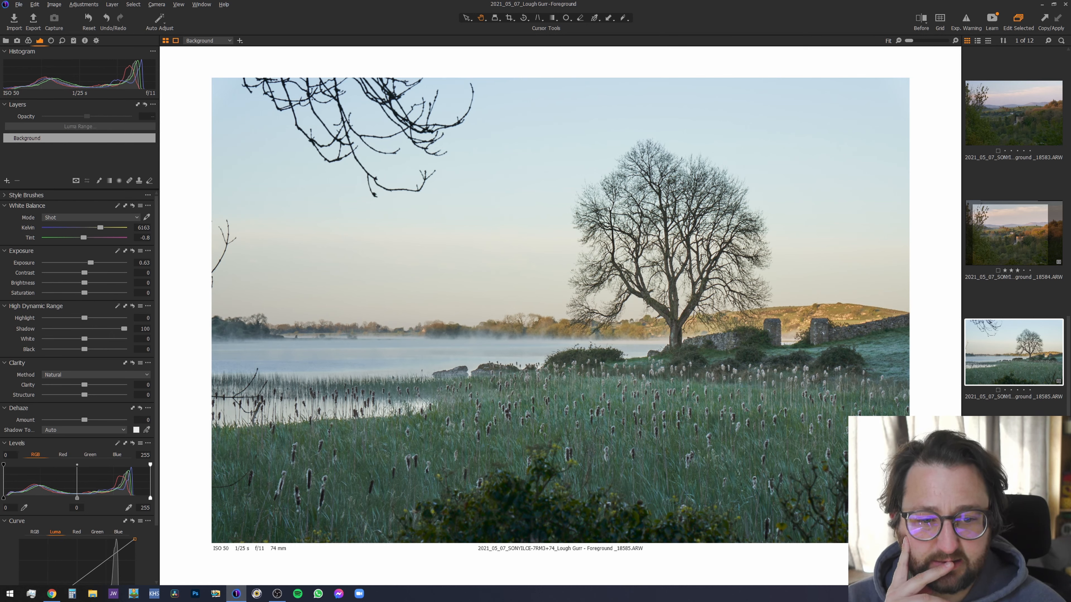
Step: Open the wider lake shot 18586 and set its shadow to 100 and exposure to 0.8
{"action": "left_click", "coordinate": [1014, 472]}
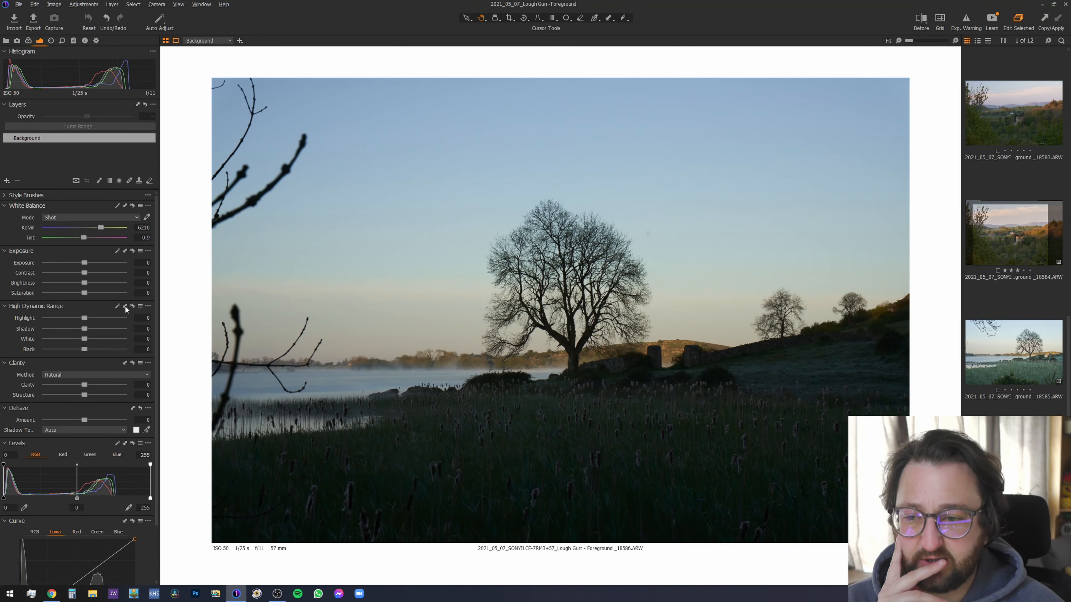
{"action": "left_click_drag", "start_coordinate": [86, 329], "coordinate": [127, 329]}
{"action": "left_click_drag", "start_coordinate": [89, 263], "coordinate": [96, 264]}
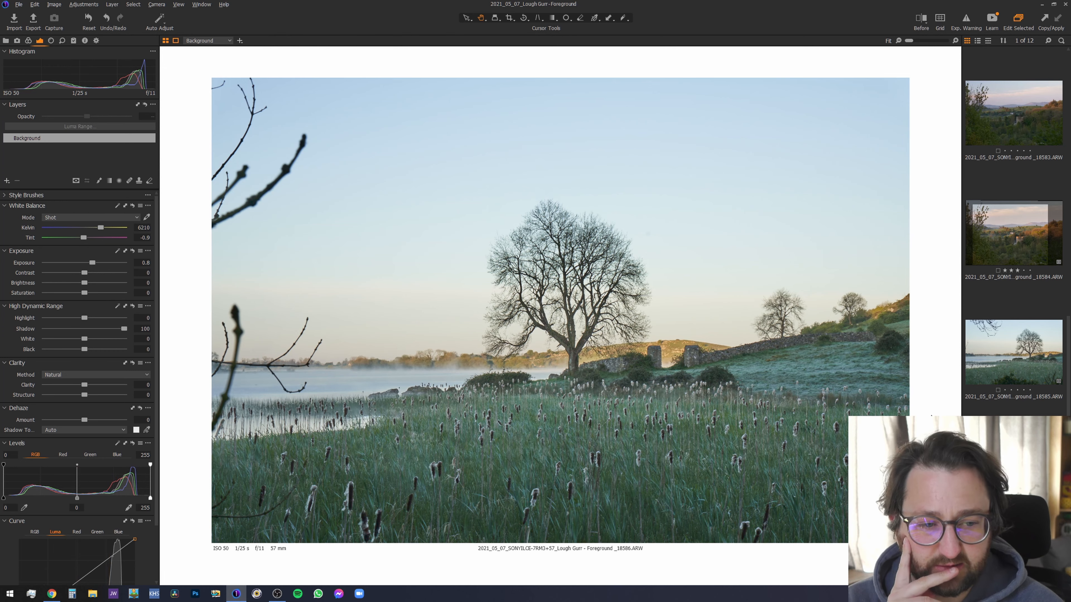
Step: Compare the brightened lake shots 18585 and 18586 by switching between them
{"action": "left_click", "coordinate": [1006, 363]}
{"action": "left_click", "coordinate": [1010, 469]}
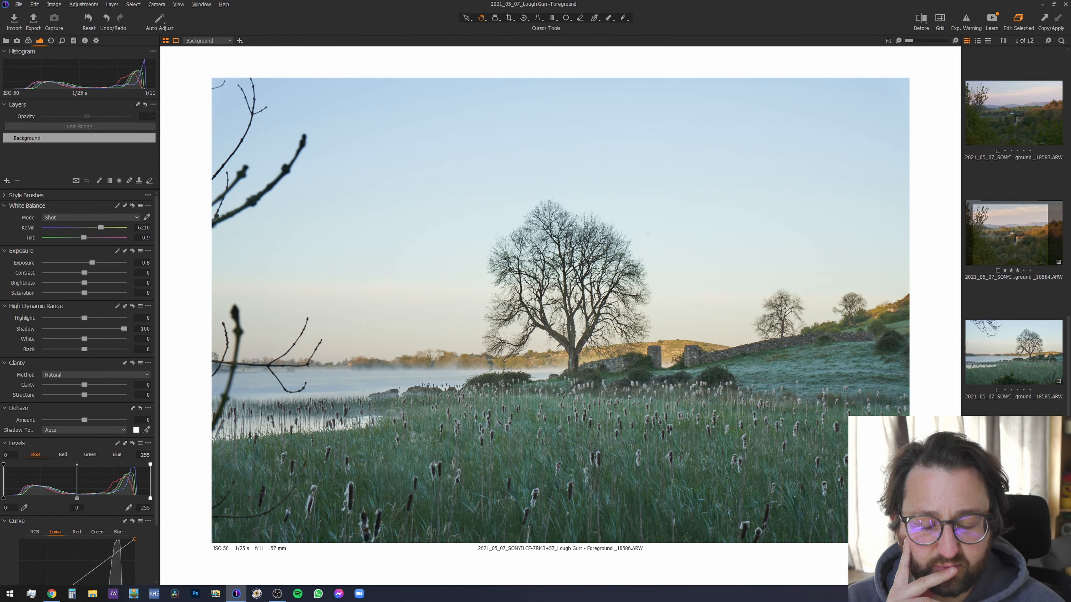
{"action": "left_click", "coordinate": [1004, 352]}
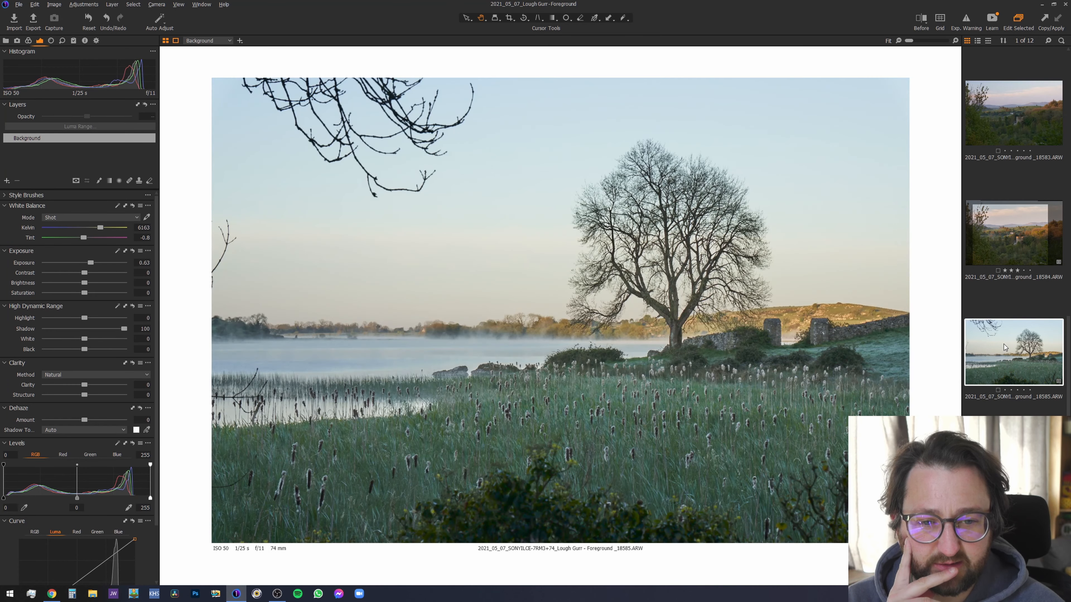
Step: Crop lake shot 18585 at the 5x7 ratio to about 19.2 × 13.7 in around the tree, cutting off the dark foreground bushes
{"action": "left_click", "coordinate": [1010, 468]}
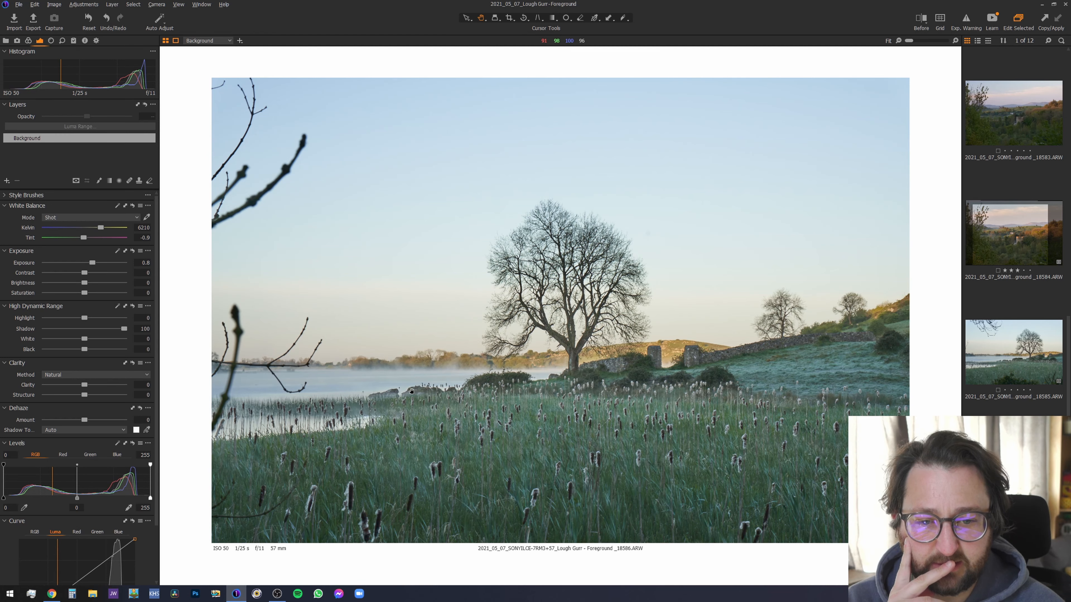
{"action": "left_click", "coordinate": [1027, 357]}
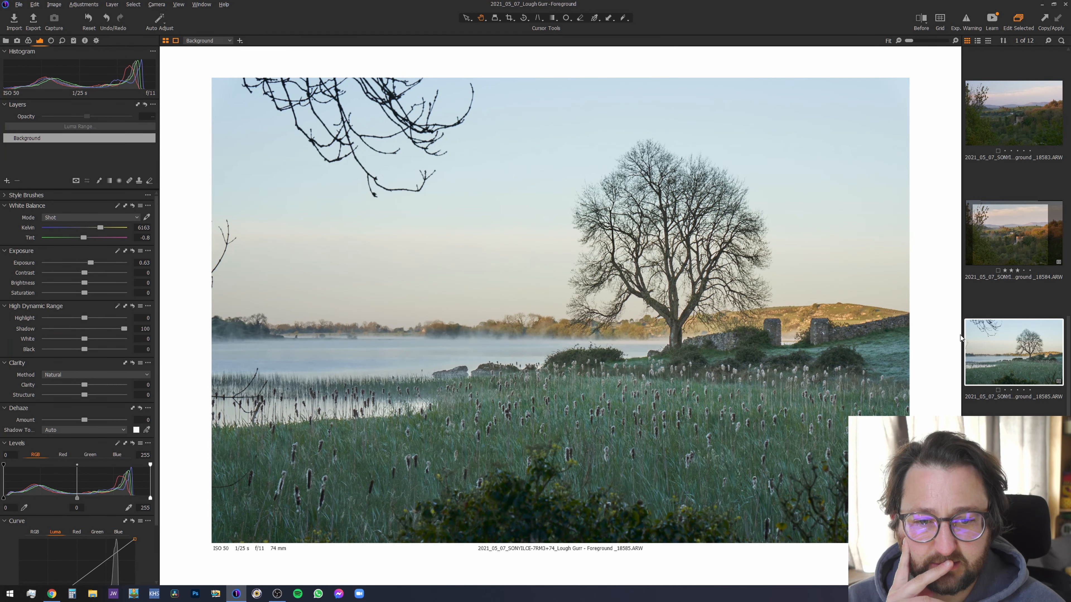
{"action": "left_click", "coordinate": [512, 21]}
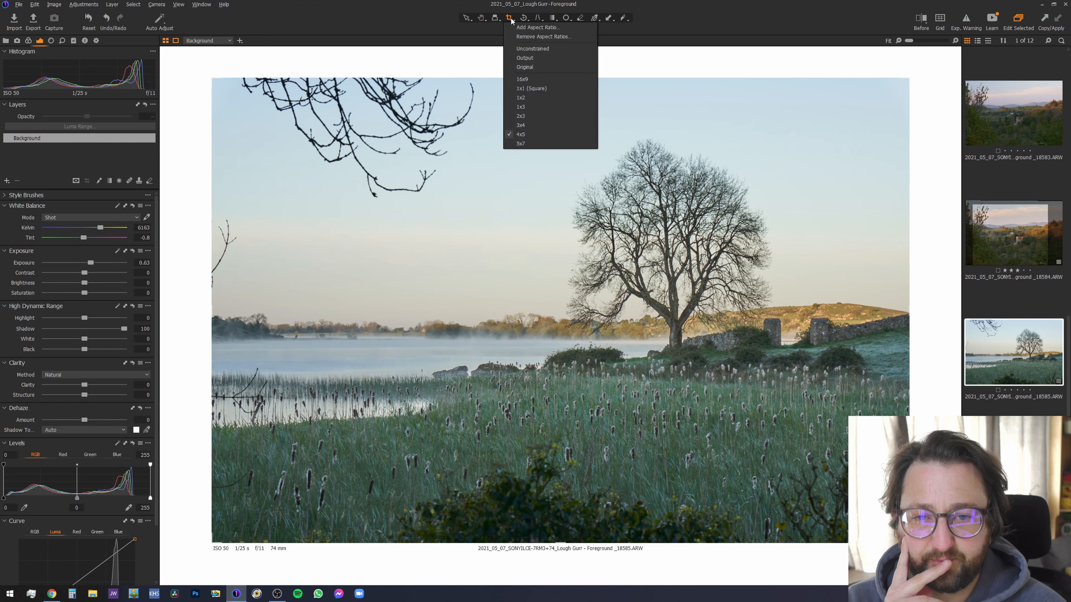
{"action": "left_click", "coordinate": [522, 144]}
{"action": "left_click_drag", "start_coordinate": [215, 84], "coordinate": [243, 109]}
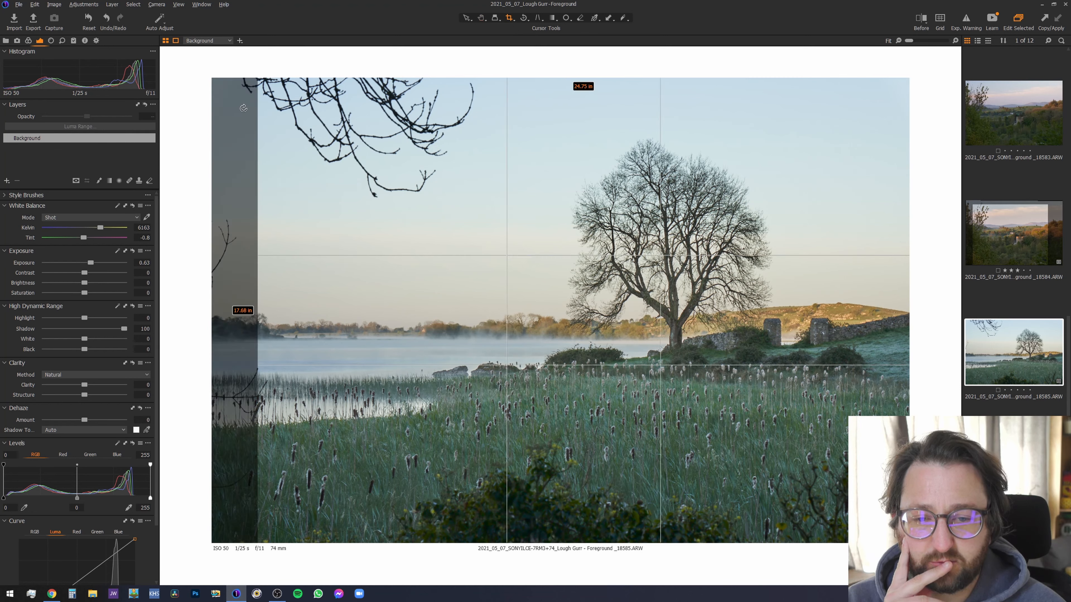
{"action": "left_click_drag", "start_coordinate": [258, 539], "coordinate": [405, 417]}
{"action": "left_click_drag", "start_coordinate": [514, 383], "coordinate": [472, 384]}
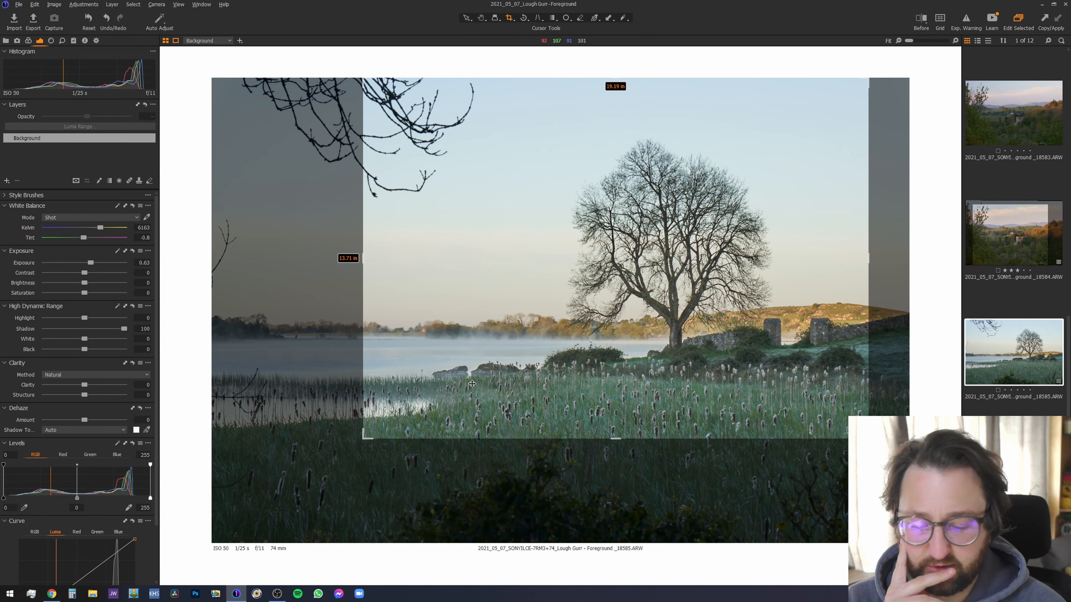
{"action": "key", "text": "h"}
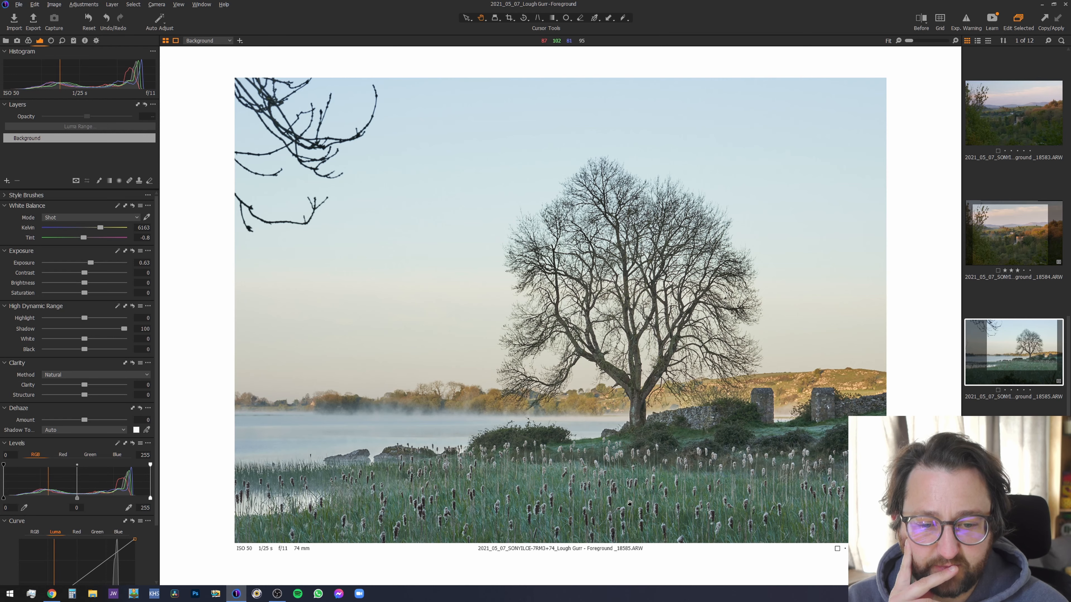
Step: Crop the wider lake shot 18586 at the 5x7 ratio to about 22.2 × 15.8 in, excluding the branches along the left edge
{"action": "key", "text": "Right"}
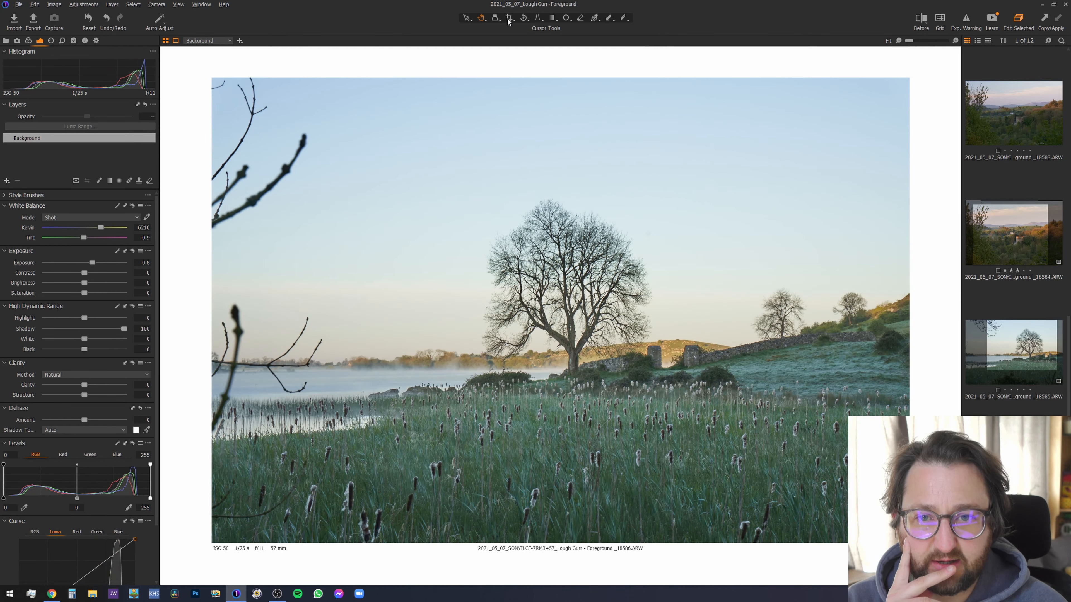
{"action": "left_click_drag", "start_coordinate": [212, 81], "coordinate": [326, 126]}
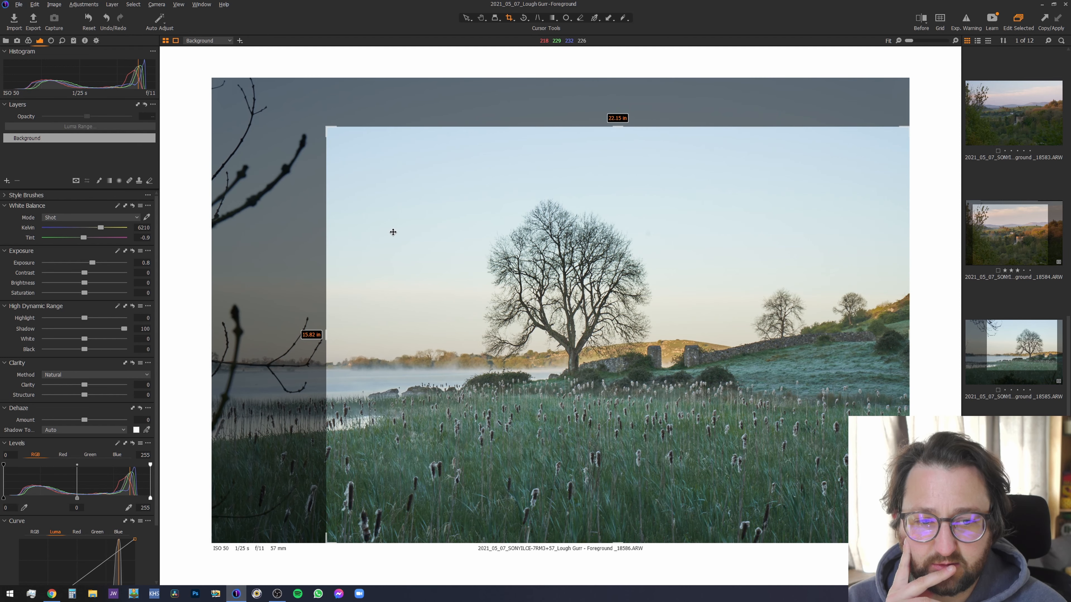
{"action": "key", "text": "h"}
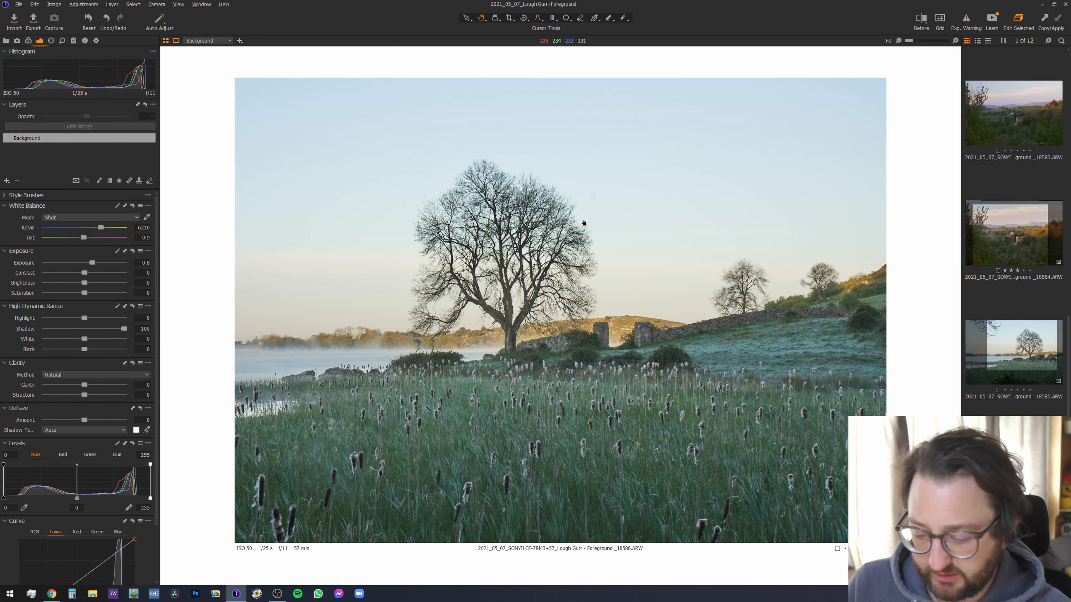
Step: Inspect the stone wall, gate pillars and reeds of shot 18586 up close and return to the full-frame view
{"action": "scroll", "coordinate": [590, 220], "scroll_direction": "up", "scroll_amount": 2}
{"action": "scroll", "coordinate": [590, 181], "scroll_direction": "up", "scroll_amount": 2}
{"action": "left_click", "coordinate": [608, 181]}
{"action": "key", "text": "h"}
{"action": "double_click", "coordinate": [614, 204]}
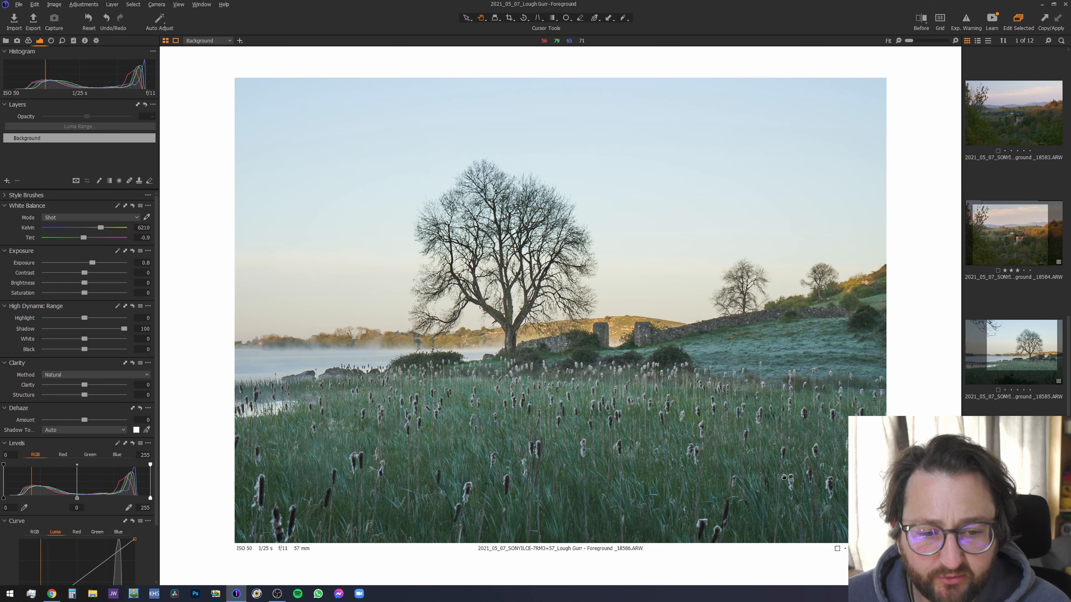
{"action": "scroll", "coordinate": [786, 414], "scroll_direction": "up", "scroll_amount": 5}
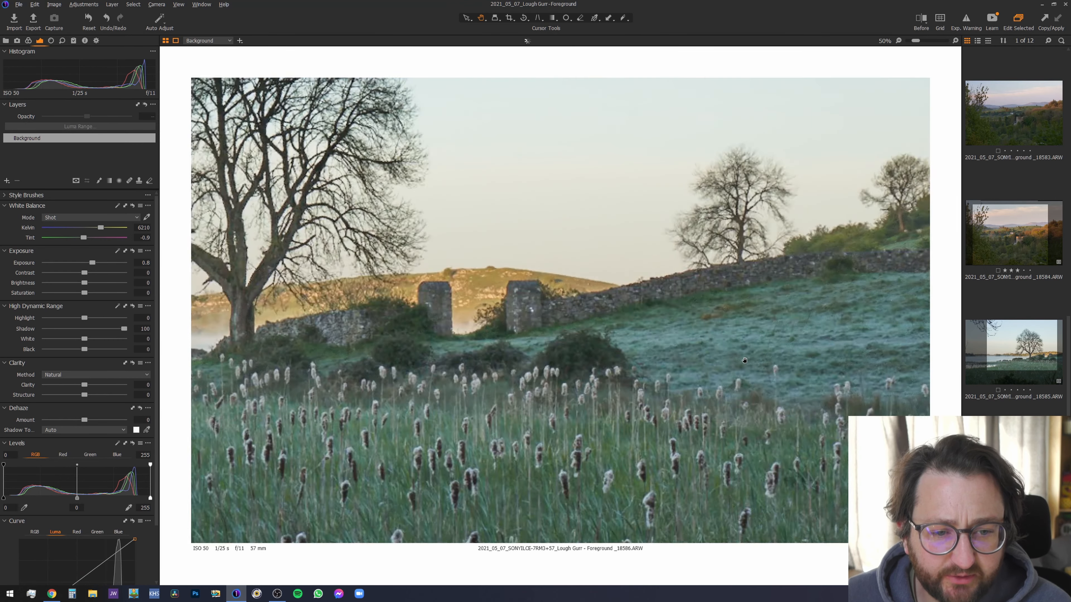
{"action": "scroll", "coordinate": [677, 378], "scroll_direction": "down", "scroll_amount": 5}
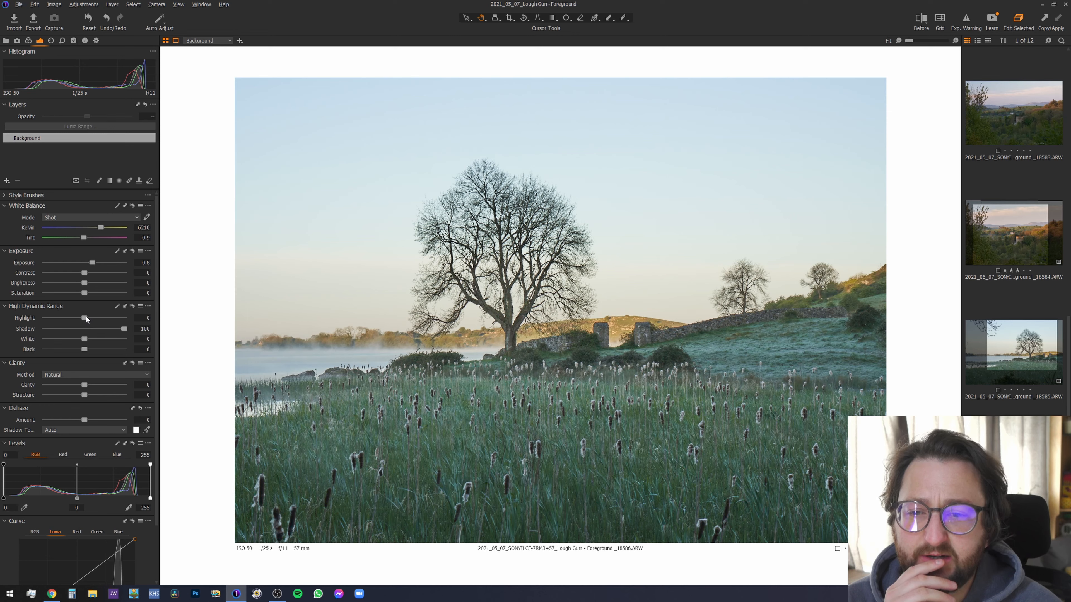
{"action": "mouse_move", "coordinate": [86, 316]}
{"action": "left_mouse_down"}
{"action": "mouse_move", "coordinate": [66, 318]}
{"action": "mouse_move", "coordinate": [83, 318]}
{"action": "left_mouse_up"}
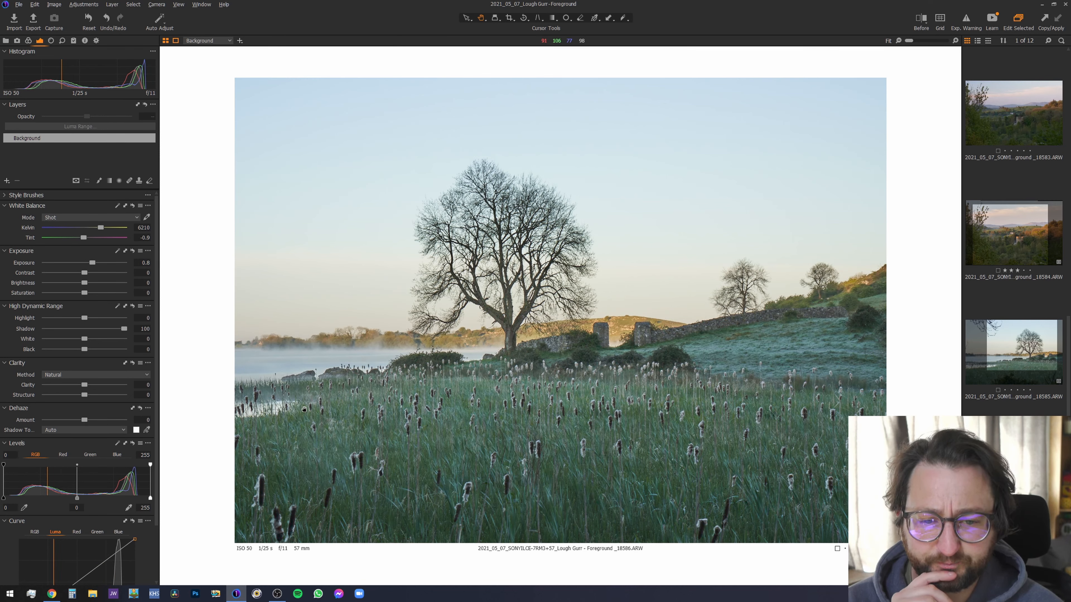
Step: Draw a freehand annotation line from the lakeshore along the reed bed up to the hillside, and clear the annotation
{"action": "left_click", "coordinate": [623, 18]}
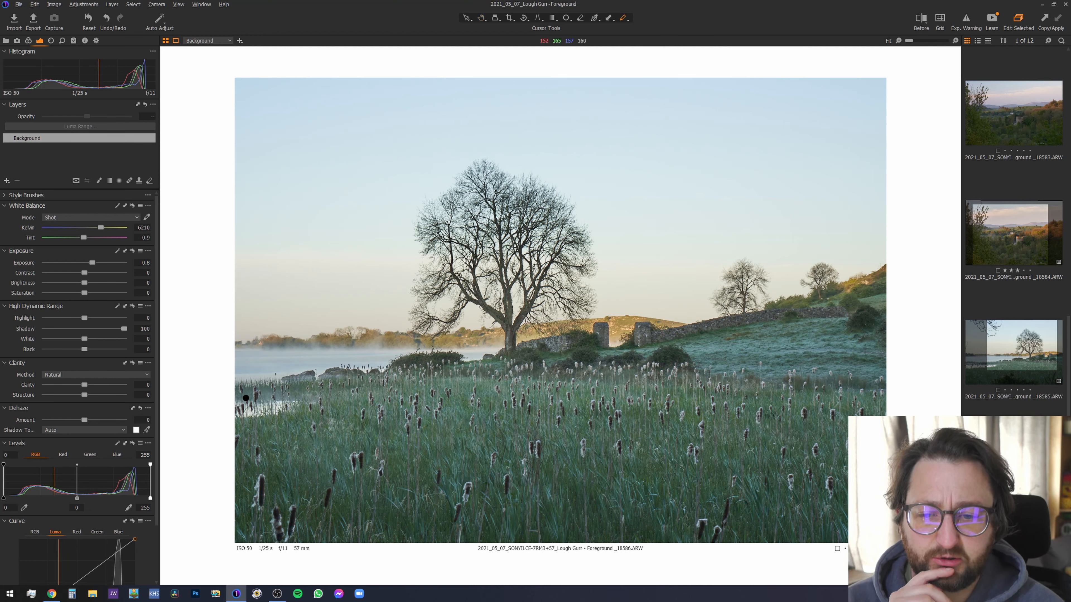
{"action": "mouse_move", "coordinate": [245, 397]}
{"action": "left_mouse_down"}
{"action": "mouse_move", "coordinate": [359, 374]}
{"action": "mouse_move", "coordinate": [558, 357]}
{"action": "mouse_move", "coordinate": [886, 275]}
{"action": "left_mouse_up"}
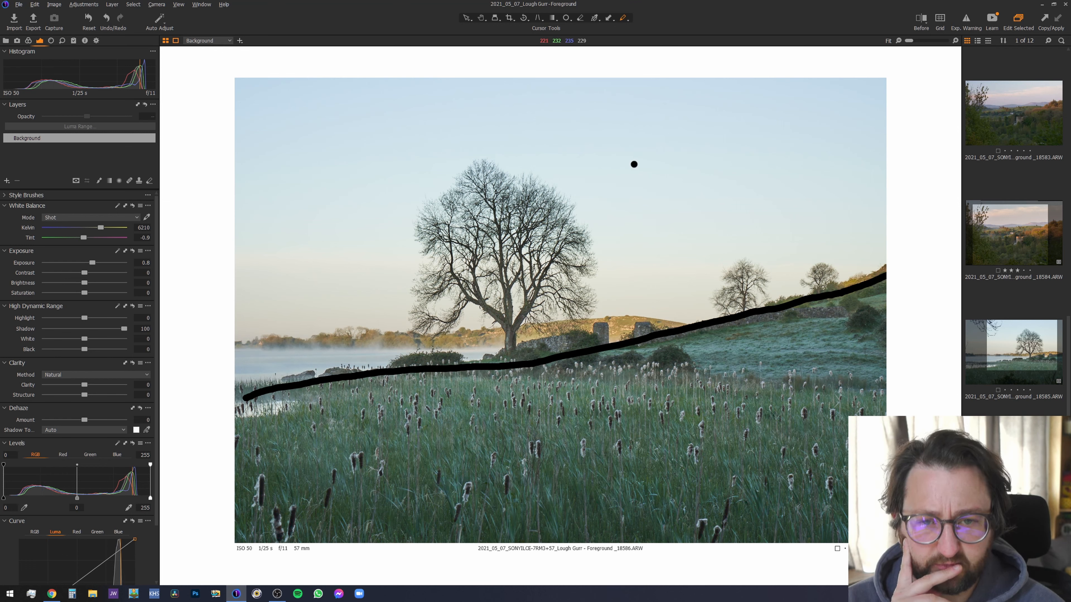
{"action": "right_click", "coordinate": [626, 19]}
{"action": "left_click", "coordinate": [632, 50]}
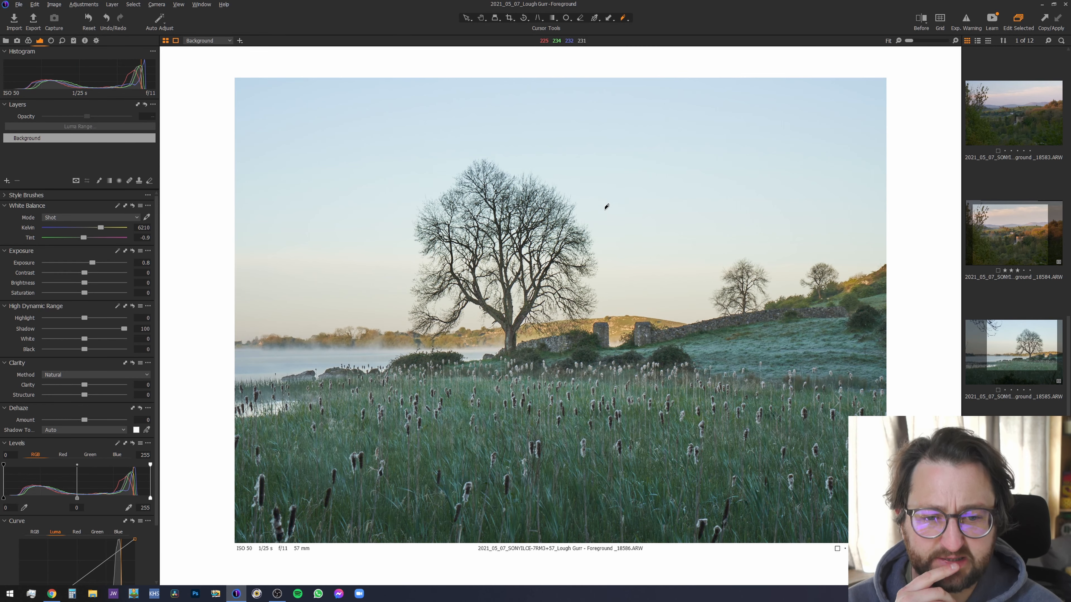
{"action": "left_click", "coordinate": [481, 18]}
{"action": "left_click", "coordinate": [540, 175]}
{"action": "left_click", "coordinate": [344, 419]}
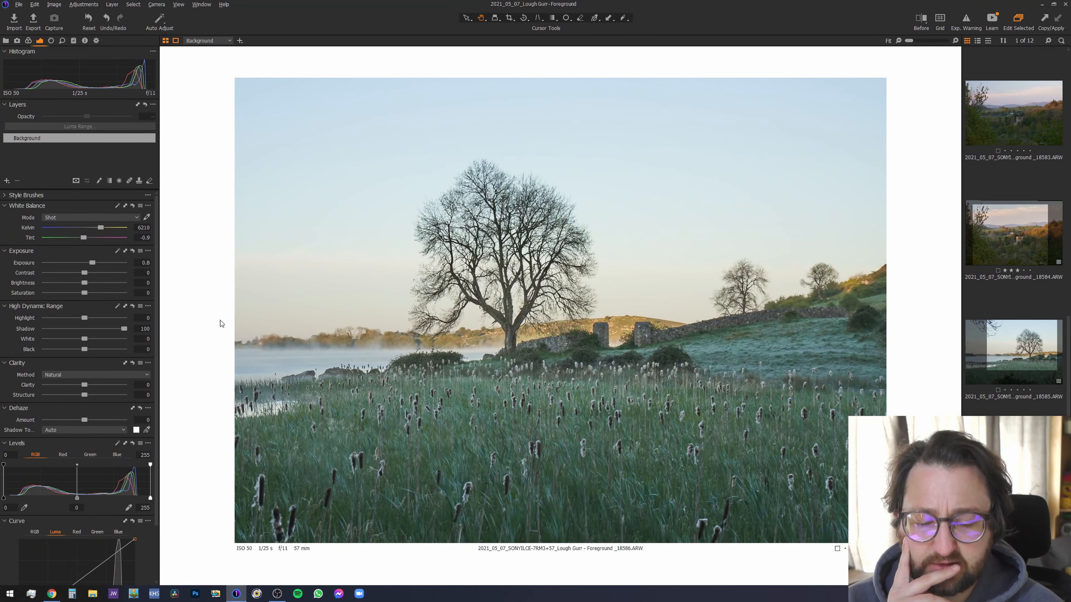
Step: Set both the clarity and the structure of shot 18586 to 10
{"action": "left_click_drag", "start_coordinate": [84, 395], "coordinate": [89, 384]}
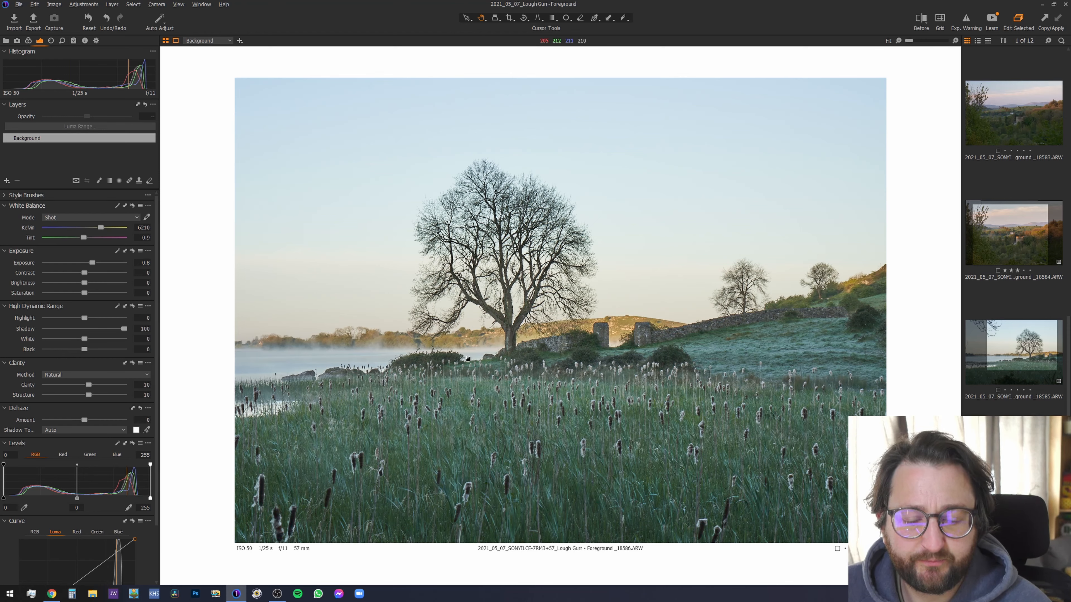
{"action": "mouse_move", "coordinate": [84, 270]}
{"action": "left_mouse_down"}
{"action": "mouse_move", "coordinate": [37, 272]}
{"action": "mouse_move", "coordinate": [113, 272]}
{"action": "mouse_move", "coordinate": [80, 270]}
{"action": "left_mouse_up"}
{"action": "double_click", "coordinate": [78, 273]}
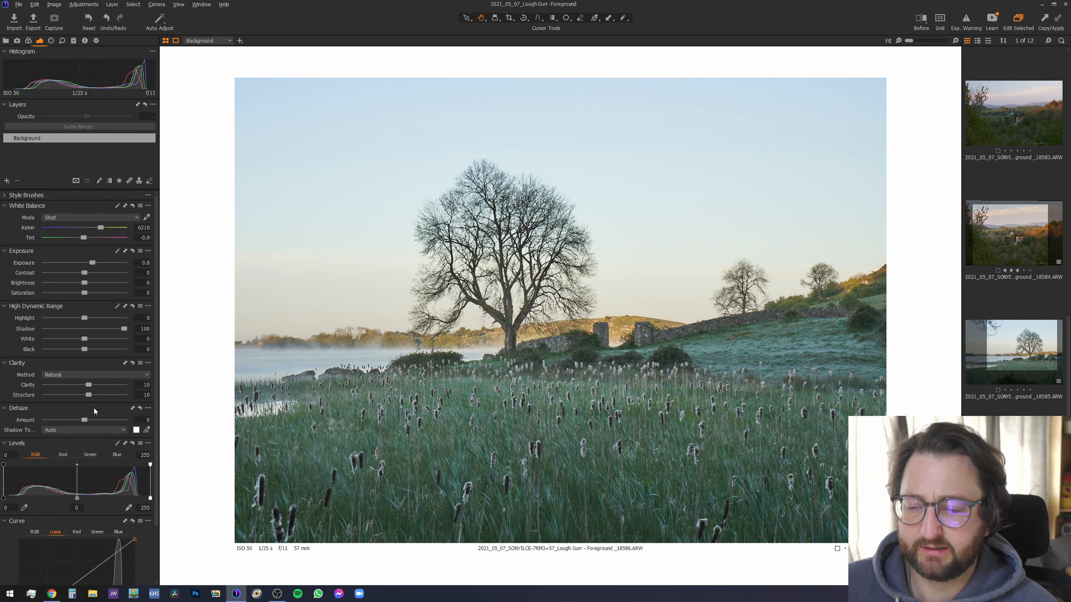
Step: Set the exposure of shot 18586 to 1 and reduce its highlight to -25
{"action": "left_click_drag", "start_coordinate": [85, 317], "coordinate": [130, 329]}
{"action": "left_click", "coordinate": [104, 329]}
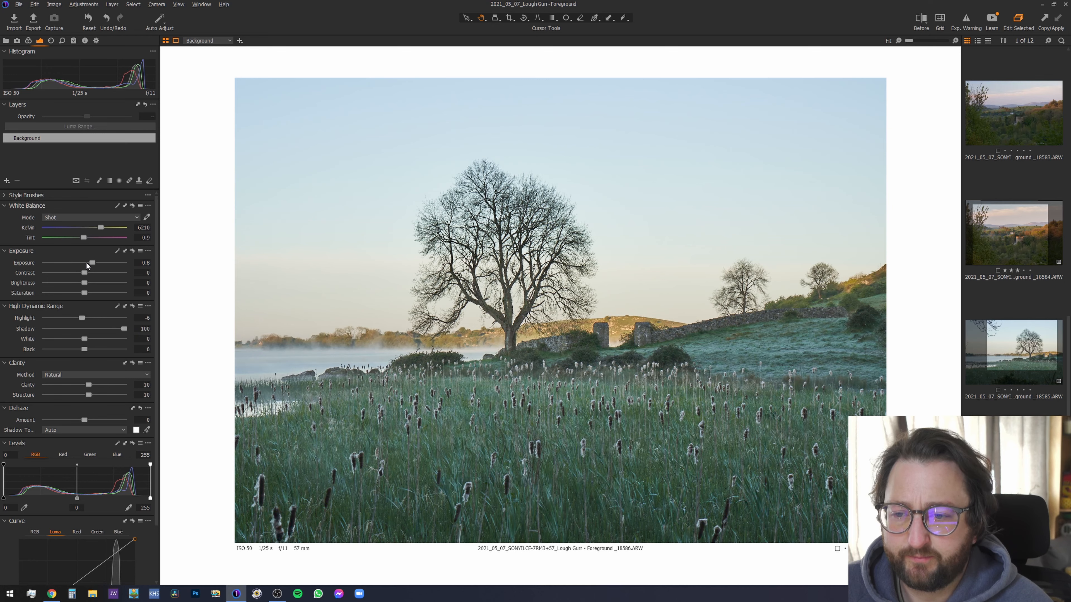
{"action": "scroll", "coordinate": [86, 265], "scroll_direction": "up", "scroll_amount": 2}
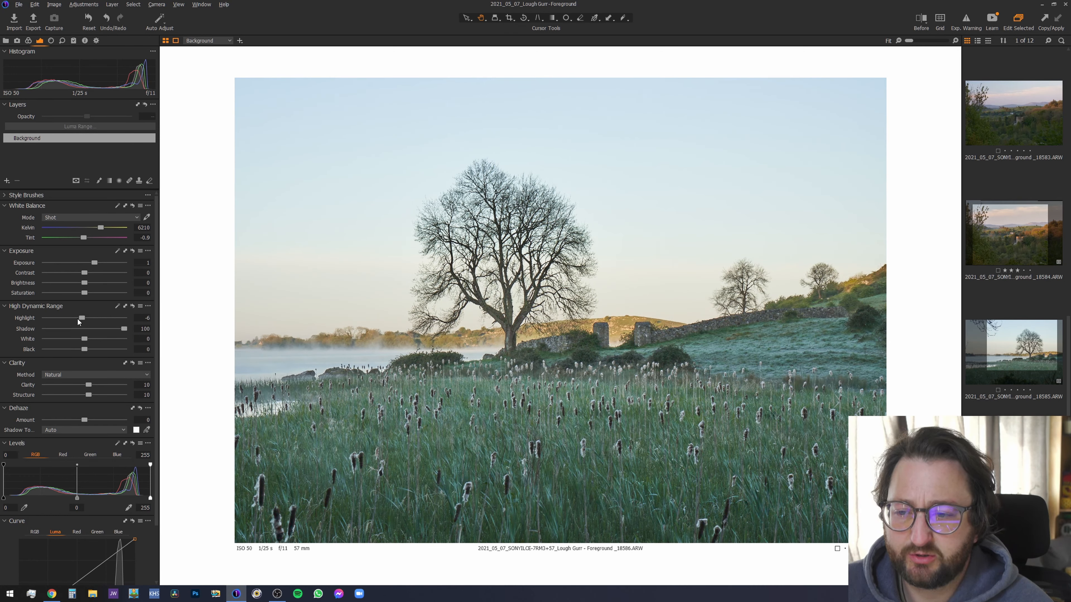
{"action": "scroll", "coordinate": [77, 318], "scroll_direction": "down", "scroll_amount": 3}
{"action": "scroll", "coordinate": [78, 319], "scroll_direction": "down", "scroll_amount": 1}
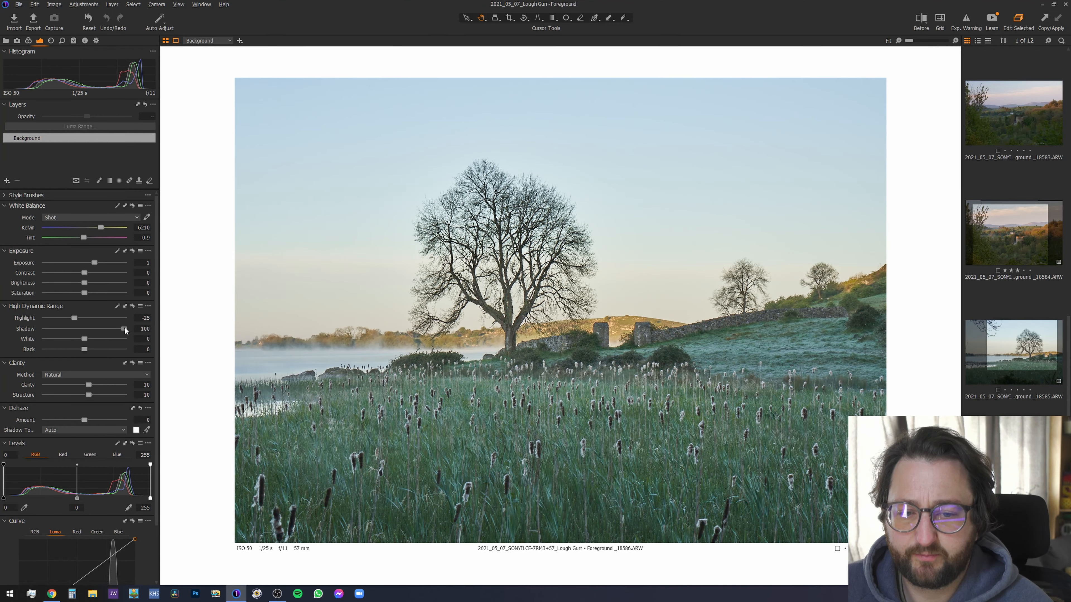
Step: Try lowering the contrast of shot 18586 to -15, checking the reeds and stone wall up close
{"action": "left_click", "coordinate": [470, 491]}
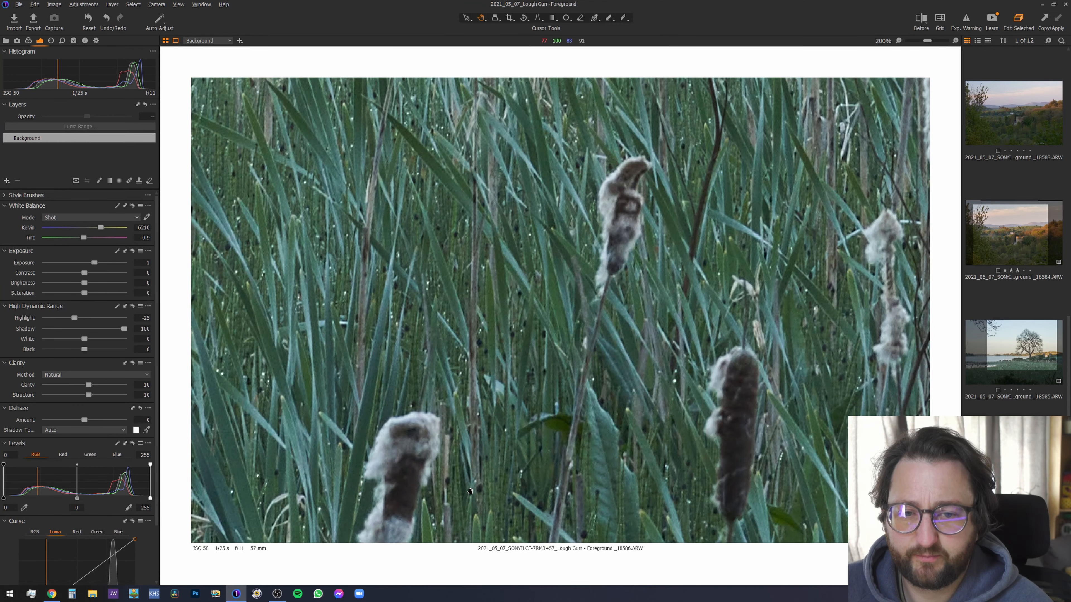
{"action": "left_click", "coordinate": [470, 490]}
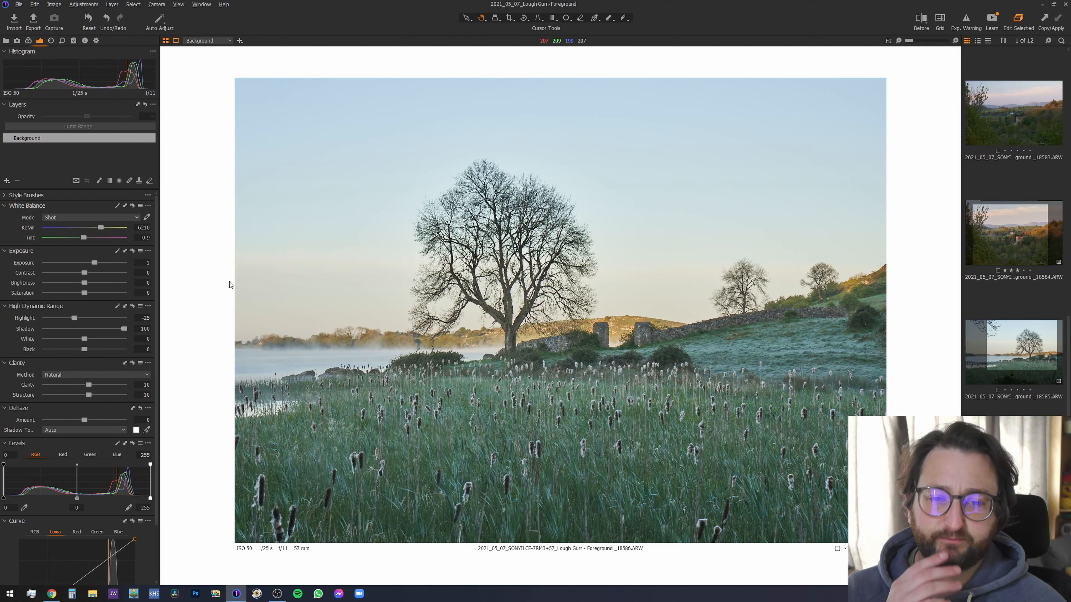
{"action": "mouse_move", "coordinate": [84, 273]}
{"action": "left_mouse_down"}
{"action": "mouse_move", "coordinate": [65, 273]}
{"action": "mouse_move", "coordinate": [76, 273]}
{"action": "left_mouse_up"}
{"action": "left_click", "coordinate": [71, 274]}
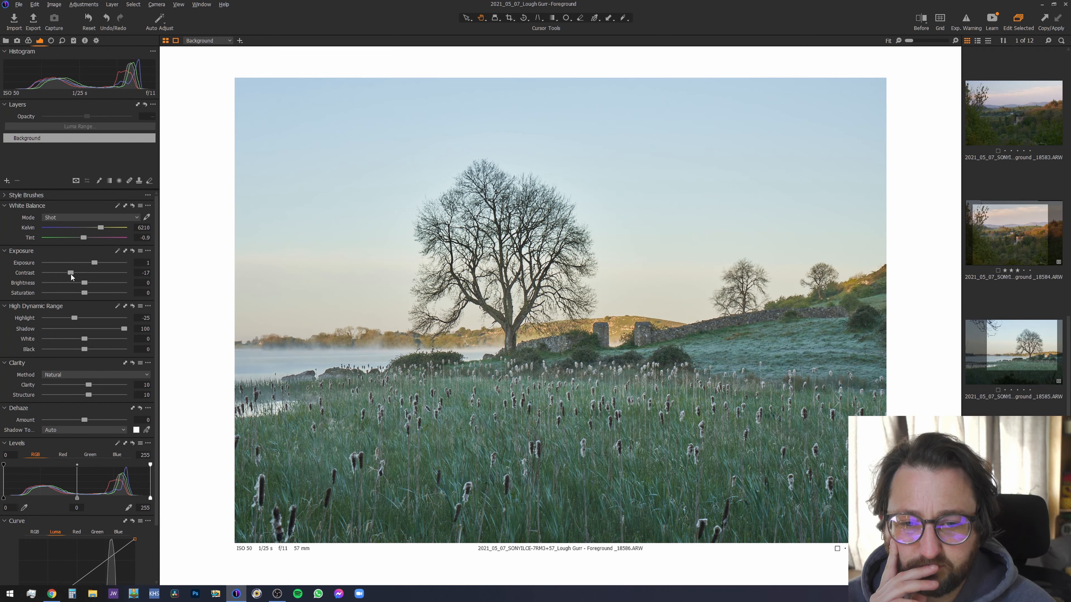
{"action": "left_click", "coordinate": [565, 360]}
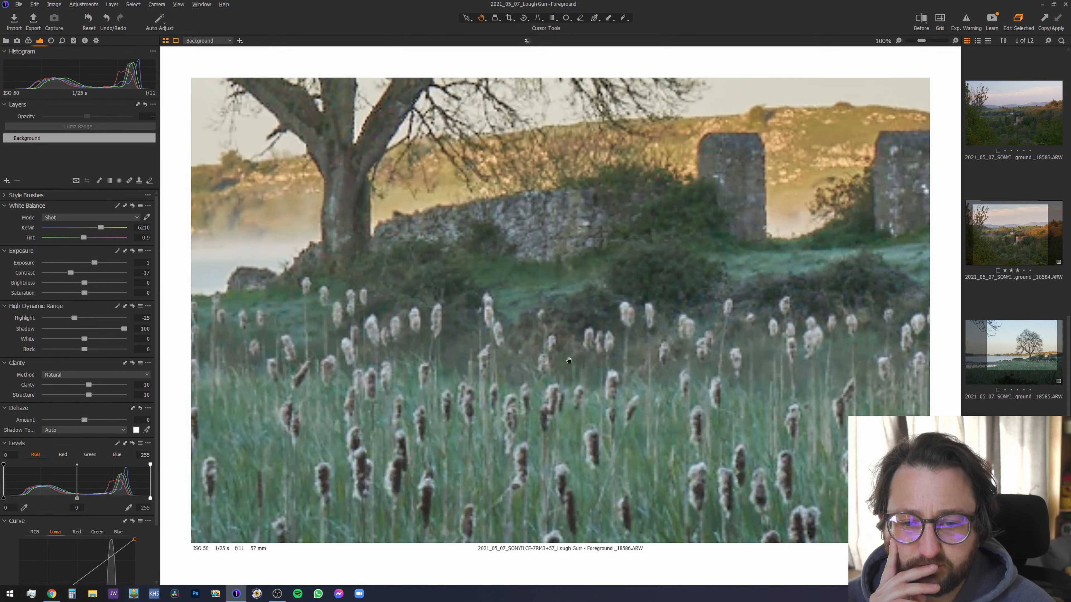
{"action": "left_click", "coordinate": [565, 360]}
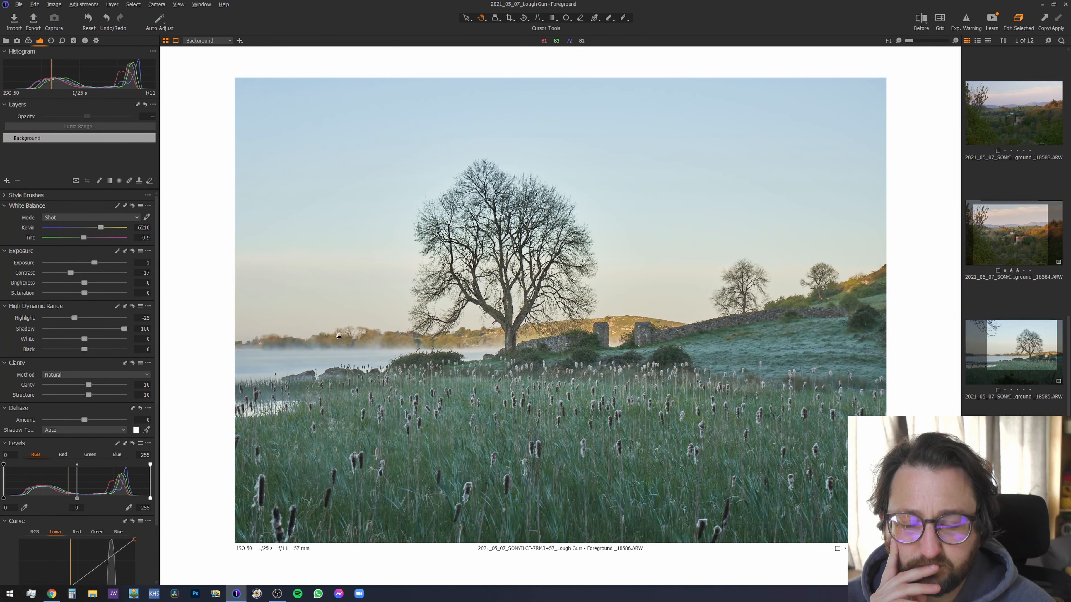
{"action": "left_click", "coordinate": [71, 274]}
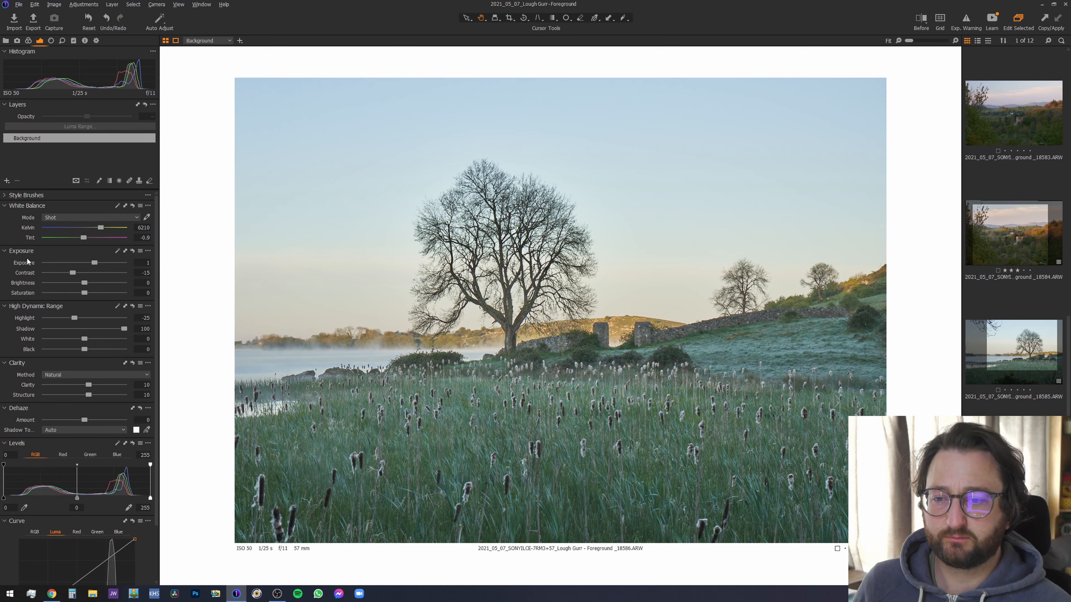
Step: Compare the original and edited versions of shot 18586 with the before/after split view
{"action": "left_click", "coordinate": [919, 21]}
{"action": "left_click_drag", "start_coordinate": [560, 311], "coordinate": [339, 312]}
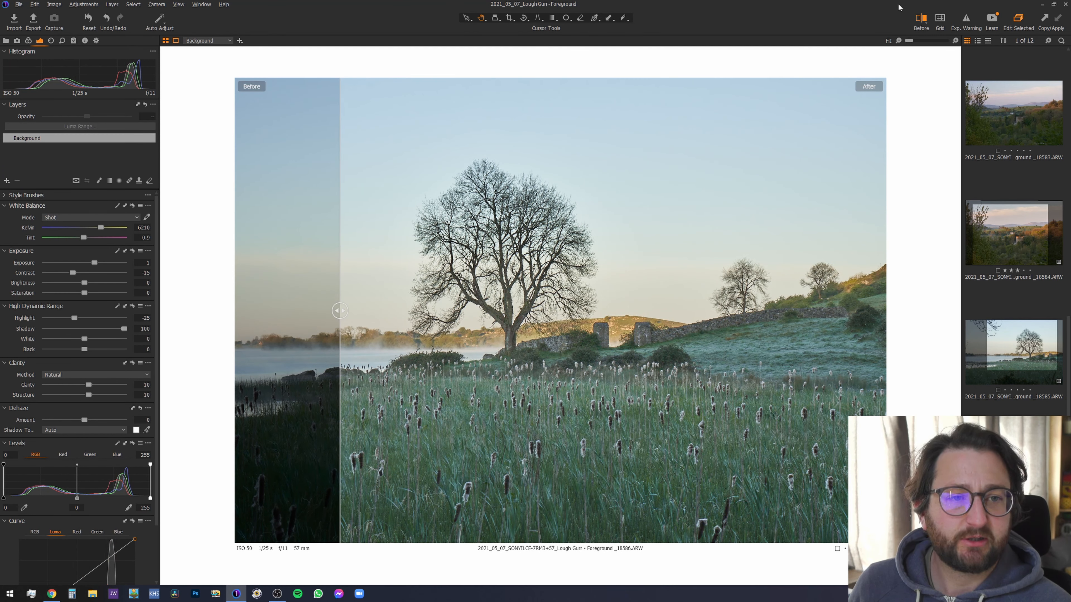
{"action": "left_click", "coordinate": [922, 19]}
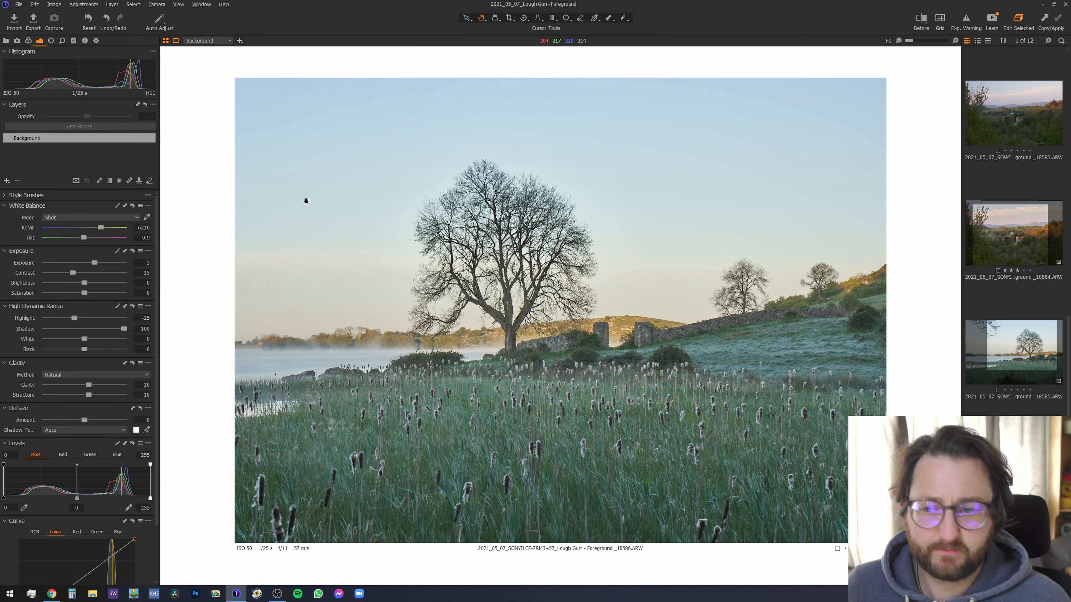
Step: Reset the contrast of shot 18586 to 0
{"action": "left_click", "coordinate": [82, 273]}
{"action": "double_click", "coordinate": [82, 273]}
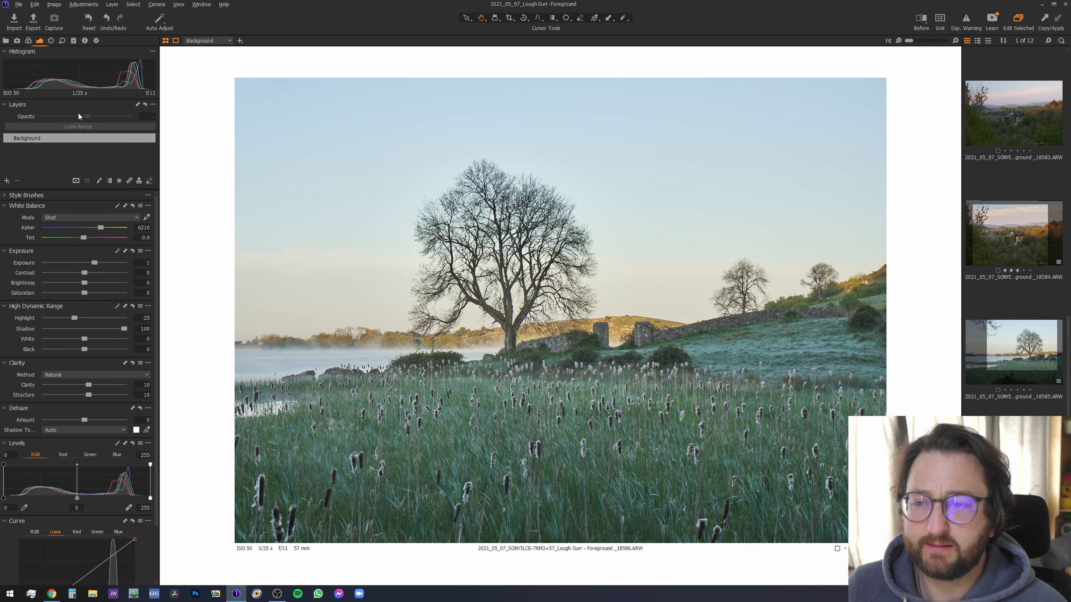
Step: Set the lightness of the green tones to 9.9 and their saturation to -4 with the basic Color Editor
{"action": "left_click", "coordinate": [29, 42]}
{"action": "left_click", "coordinate": [70, 273]}
{"action": "left_click_drag", "start_coordinate": [89, 292], "coordinate": [66, 285]}
{"action": "double_click", "coordinate": [81, 291]}
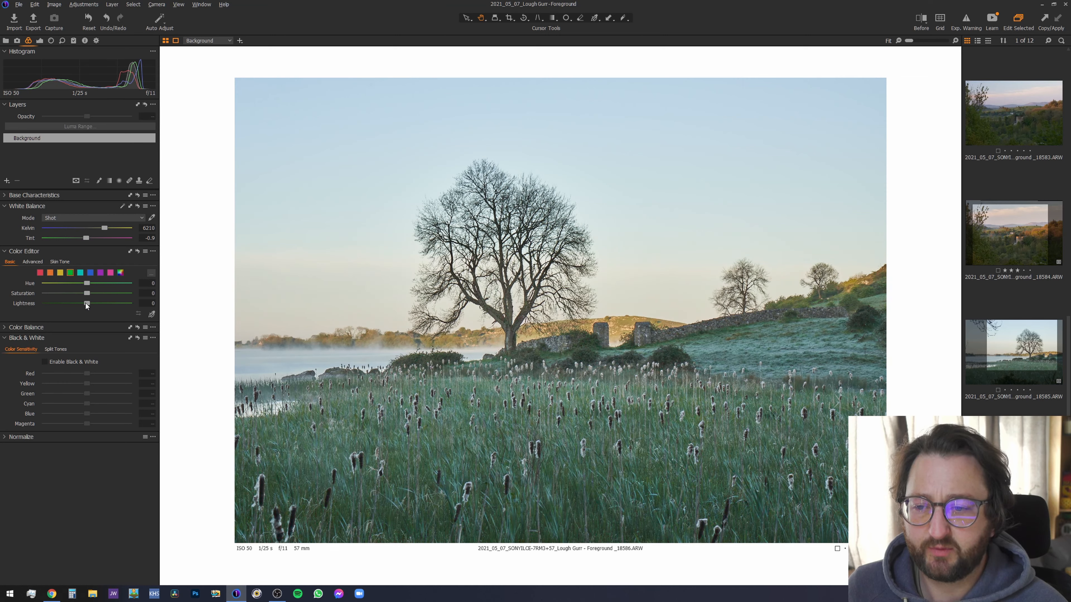
{"action": "mouse_move", "coordinate": [86, 303]}
{"action": "left_mouse_down"}
{"action": "mouse_move", "coordinate": [97, 302]}
{"action": "mouse_move", "coordinate": [74, 302]}
{"action": "left_mouse_up"}
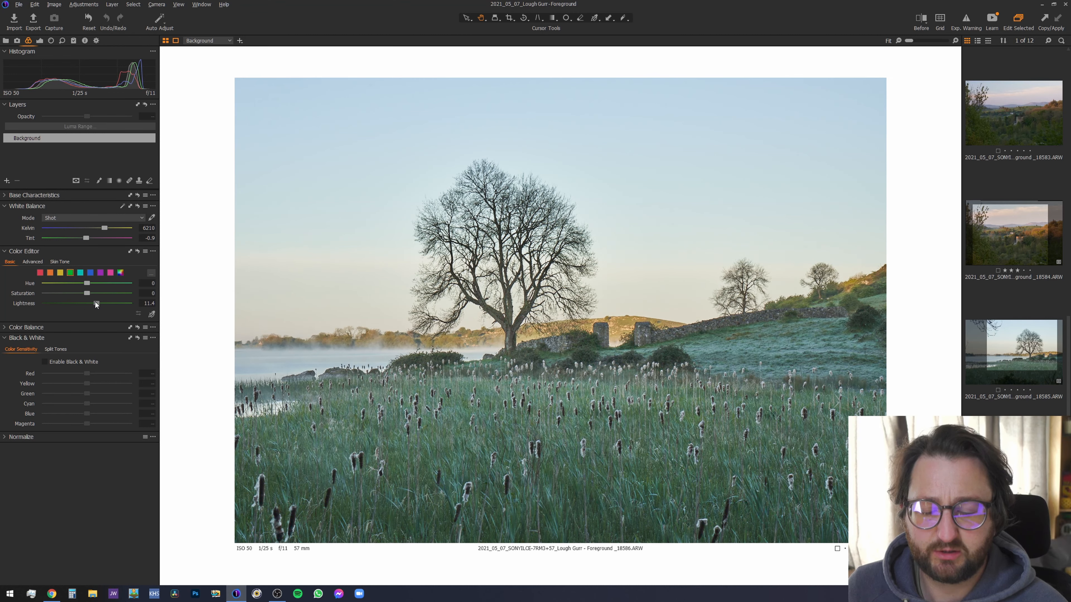
{"action": "left_click_drag", "start_coordinate": [96, 304], "coordinate": [93, 303]}
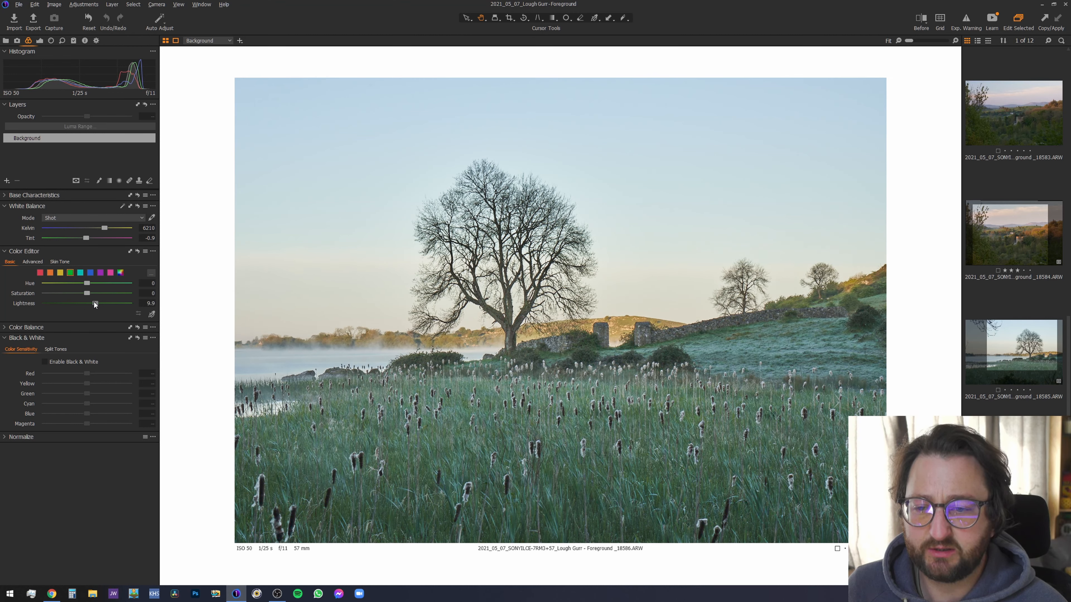
{"action": "scroll", "coordinate": [87, 294], "scroll_direction": "down", "scroll_amount": 5}
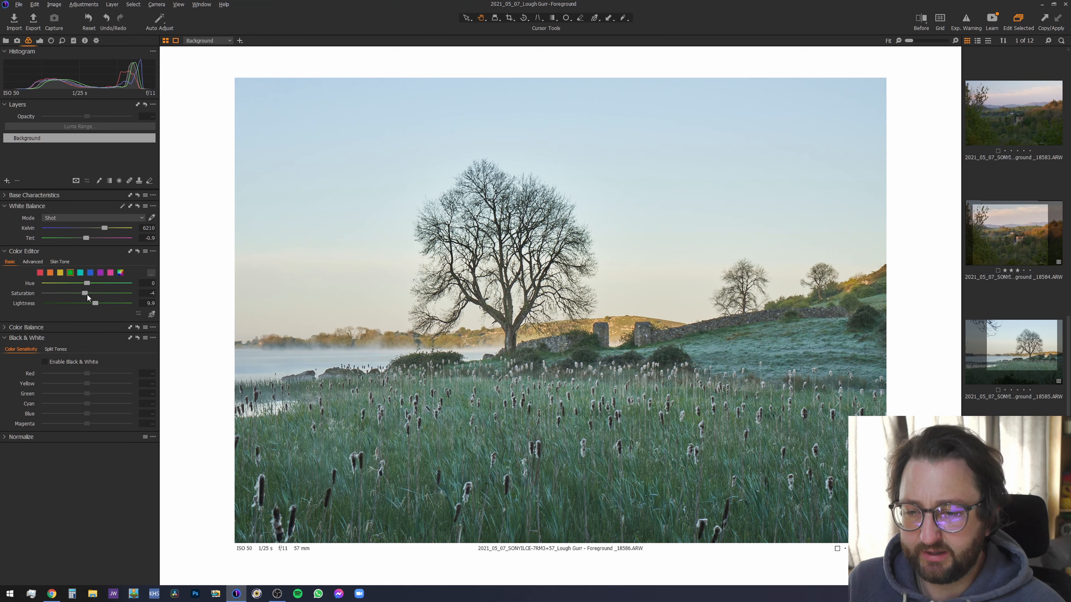
Step: Fine-tune the green tones of shot 18586 in the basic Color Editor to saturation -5 and lightness 10
{"action": "left_click_drag", "start_coordinate": [98, 303], "coordinate": [99, 303]}
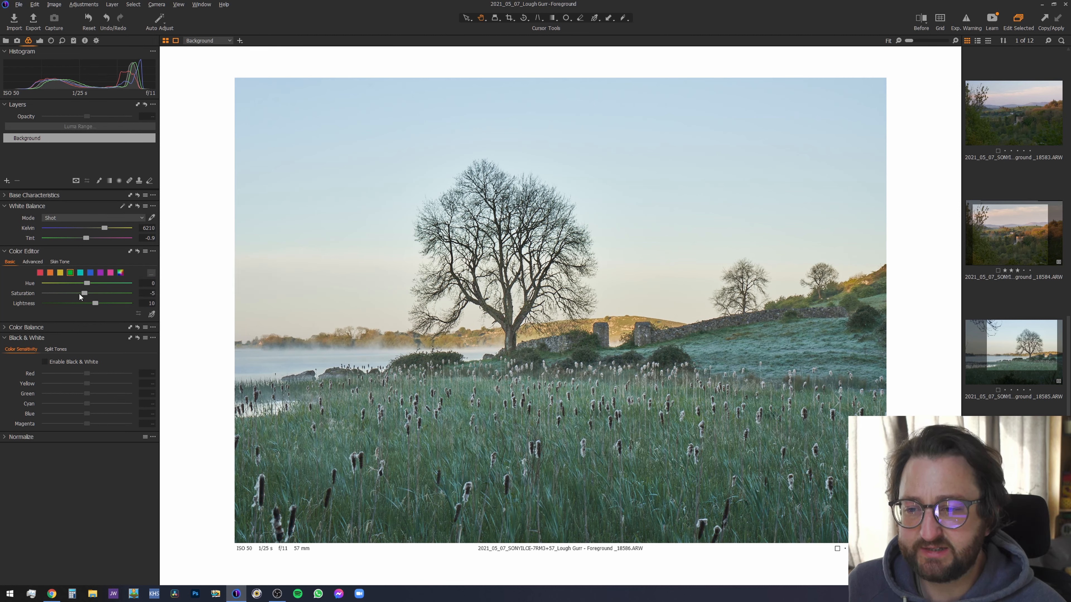
{"action": "left_click", "coordinate": [137, 252]}
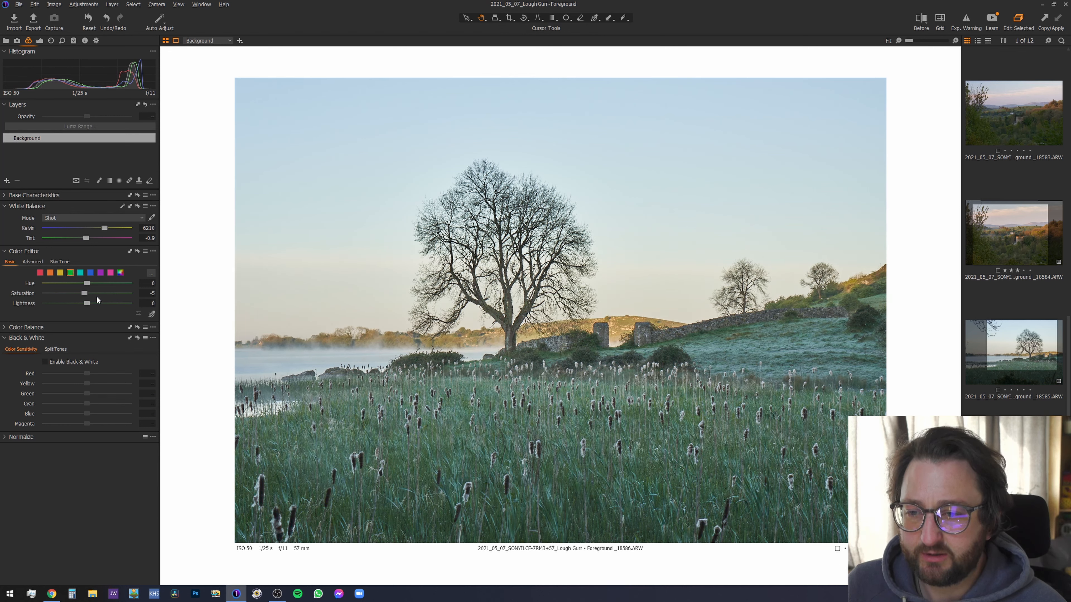
{"action": "scroll", "coordinate": [99, 304], "scroll_direction": "up", "scroll_amount": 9}
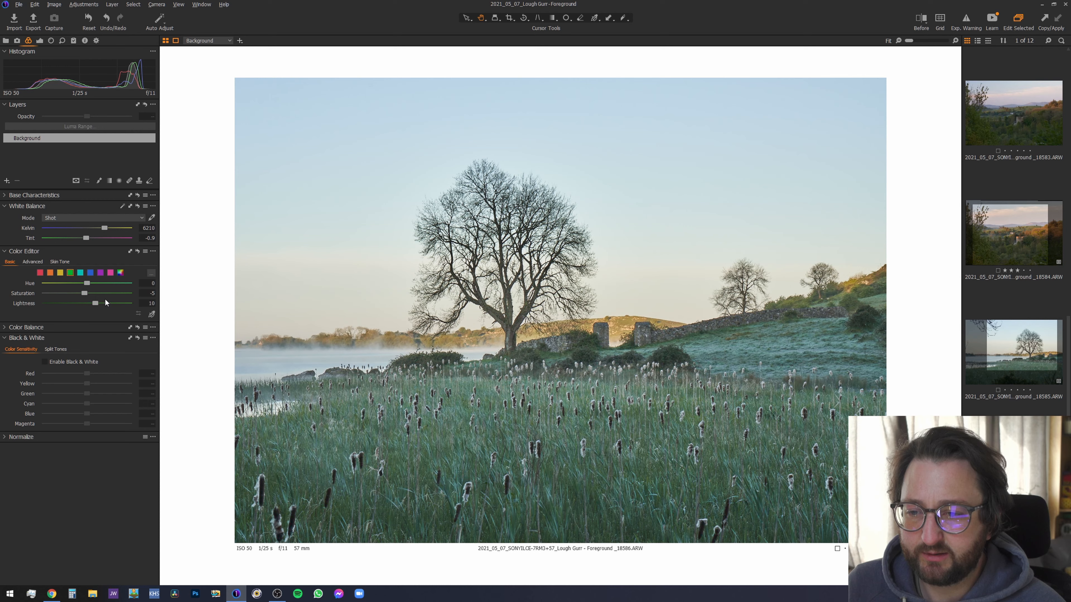
Step: Compare shot 18586 with and without the Color Editor changes, and set the lightness of the green tones to 15
{"action": "left_click", "coordinate": [138, 252]}
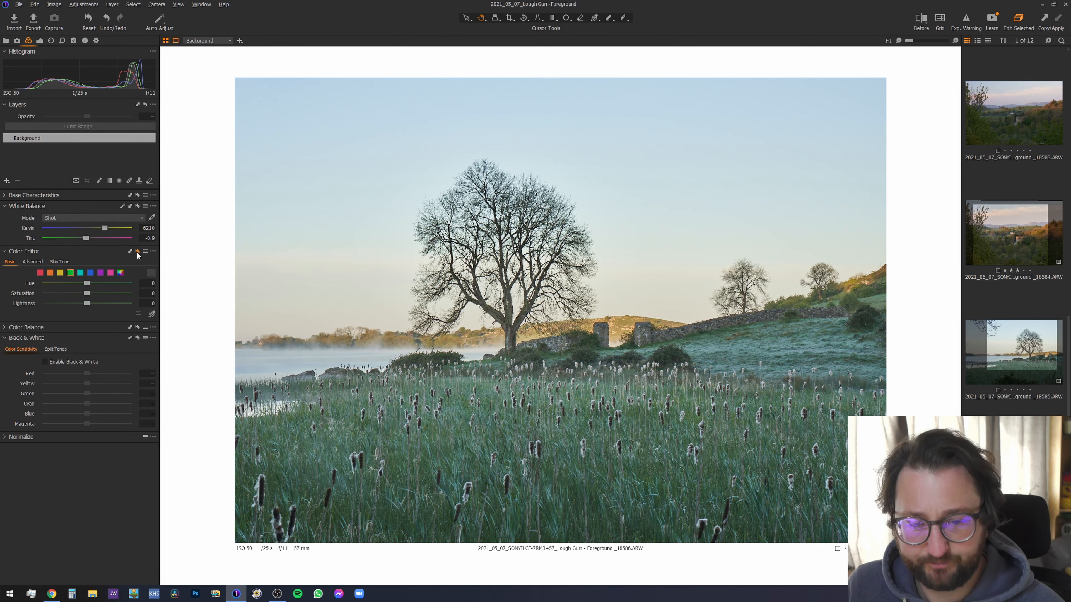
{"action": "left_click", "coordinate": [138, 252]}
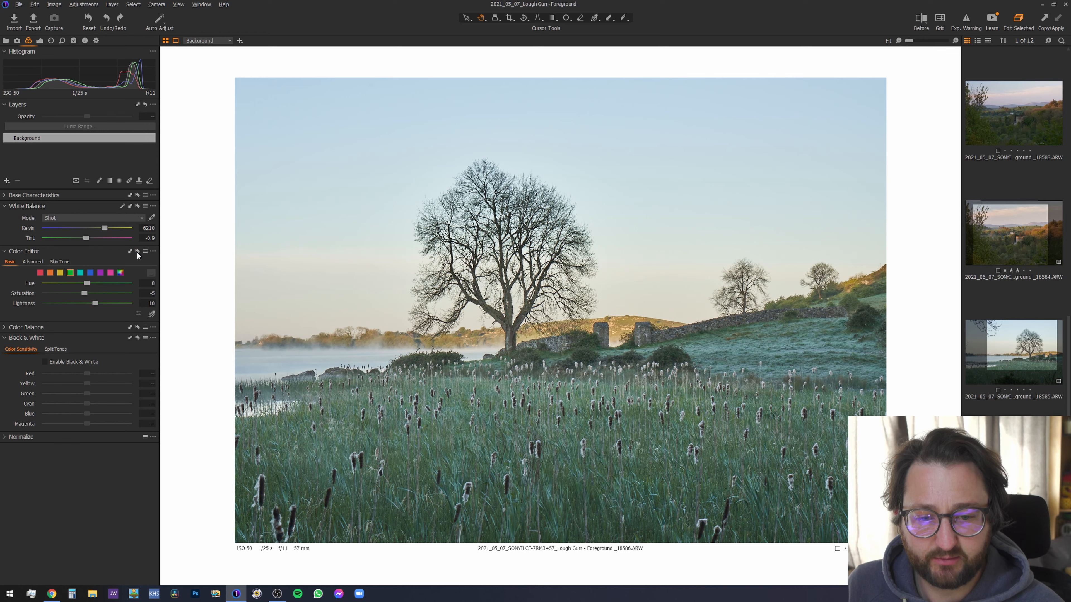
{"action": "left_click", "coordinate": [137, 251]}
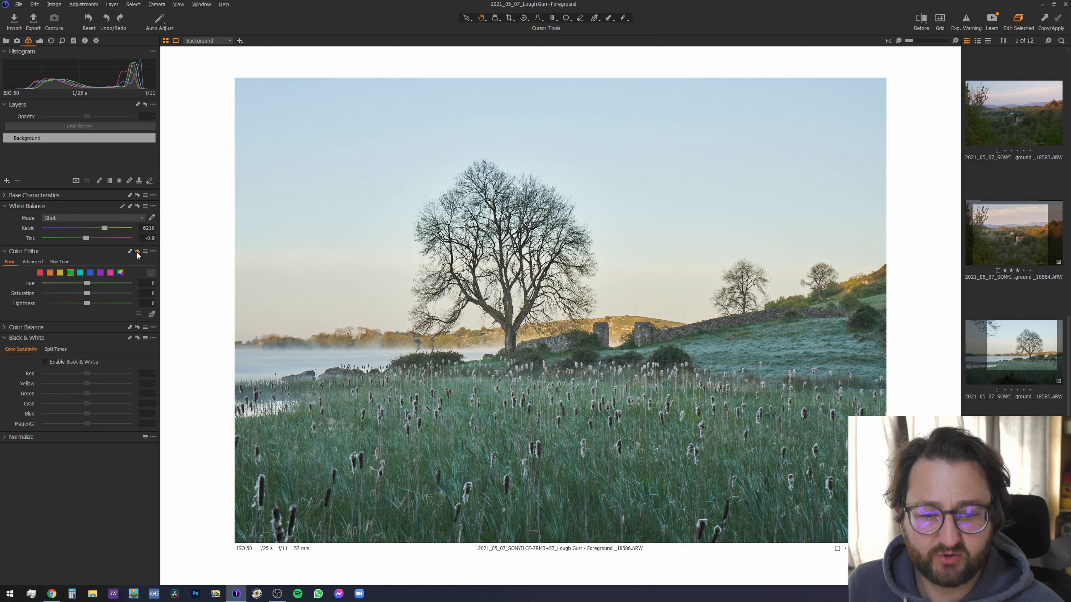
{"action": "left_click", "coordinate": [138, 252]}
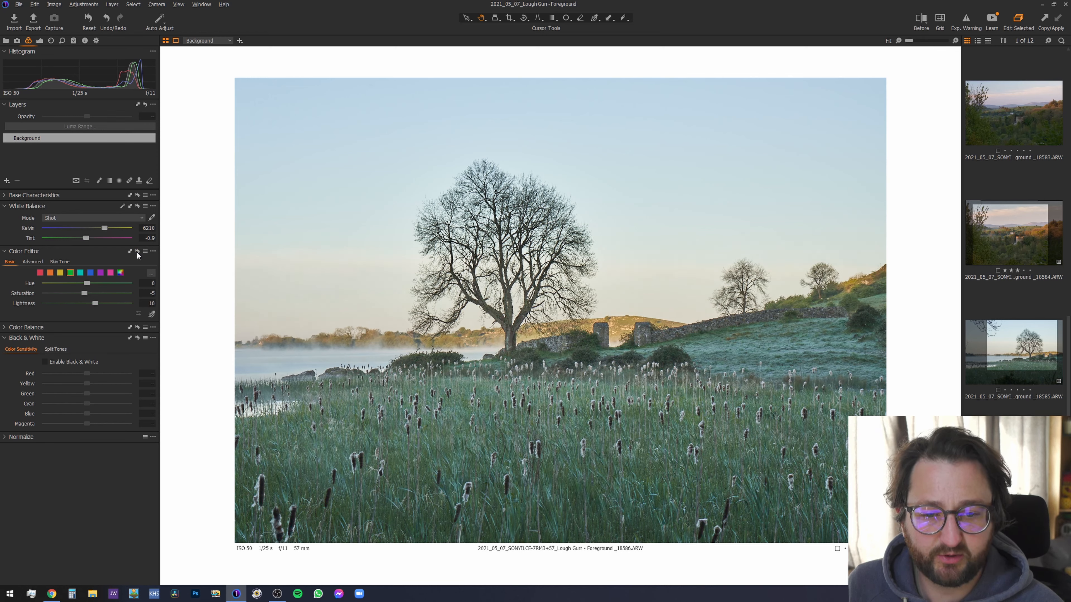
{"action": "left_click", "coordinate": [137, 252]}
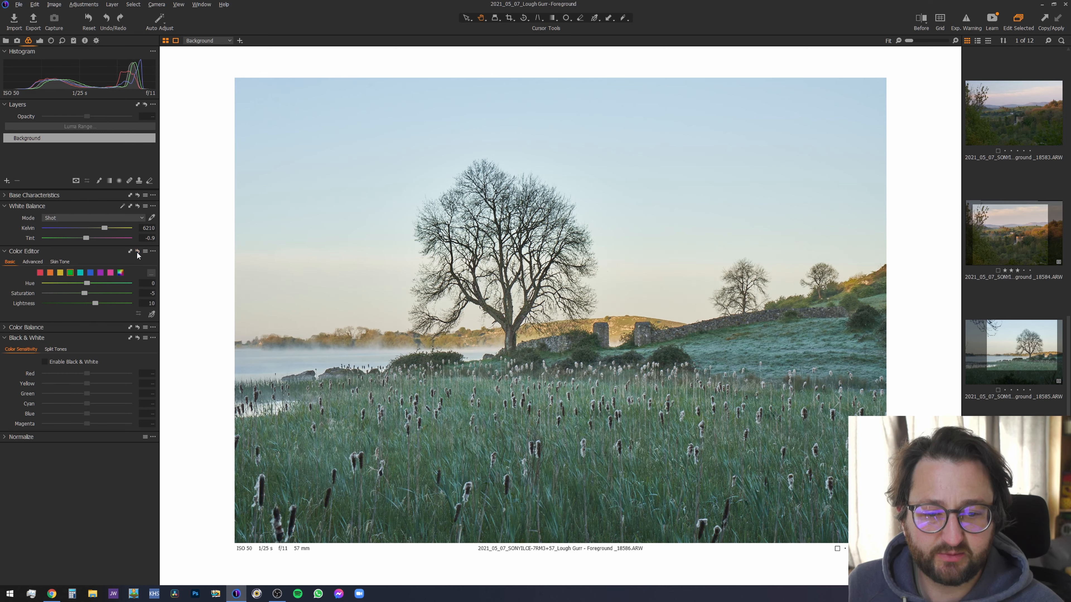
{"action": "left_click", "coordinate": [137, 251]}
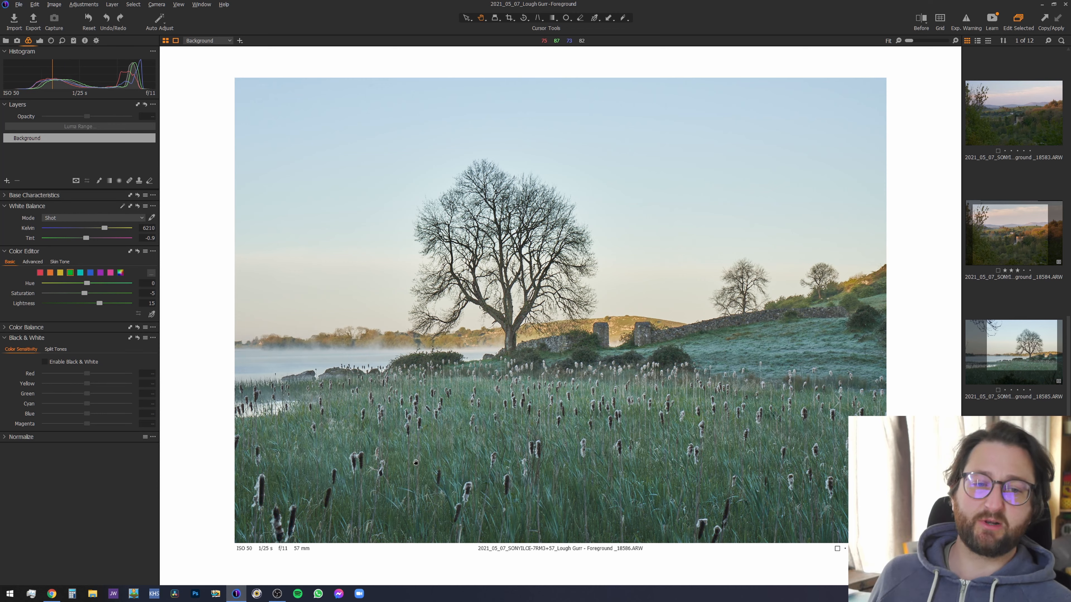
{"action": "scroll", "coordinate": [763, 333], "scroll_direction": "up", "scroll_amount": 3}
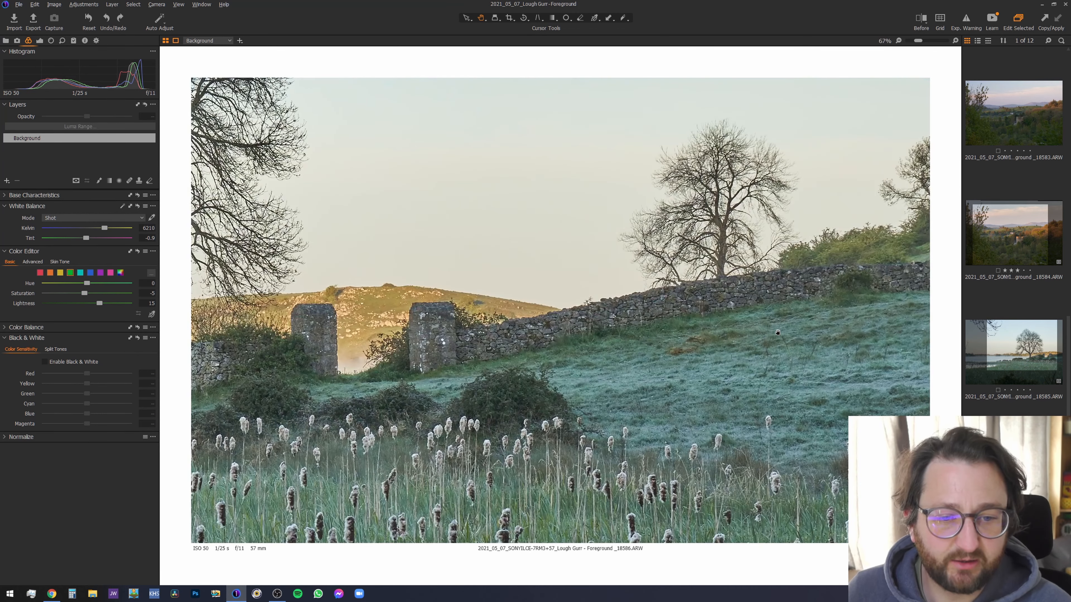
{"action": "scroll", "coordinate": [778, 332], "scroll_direction": "down", "scroll_amount": 3}
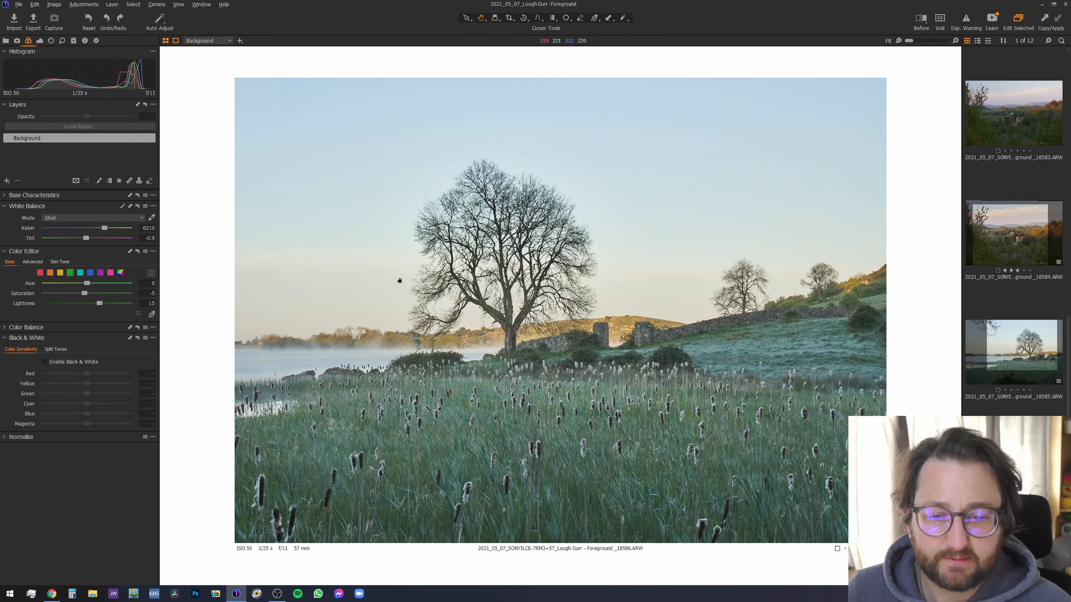
Step: Try a custom white balance sampled from the stone wall beside the gate pillar, and restore the Shot white balance
{"action": "left_click", "coordinate": [40, 41]}
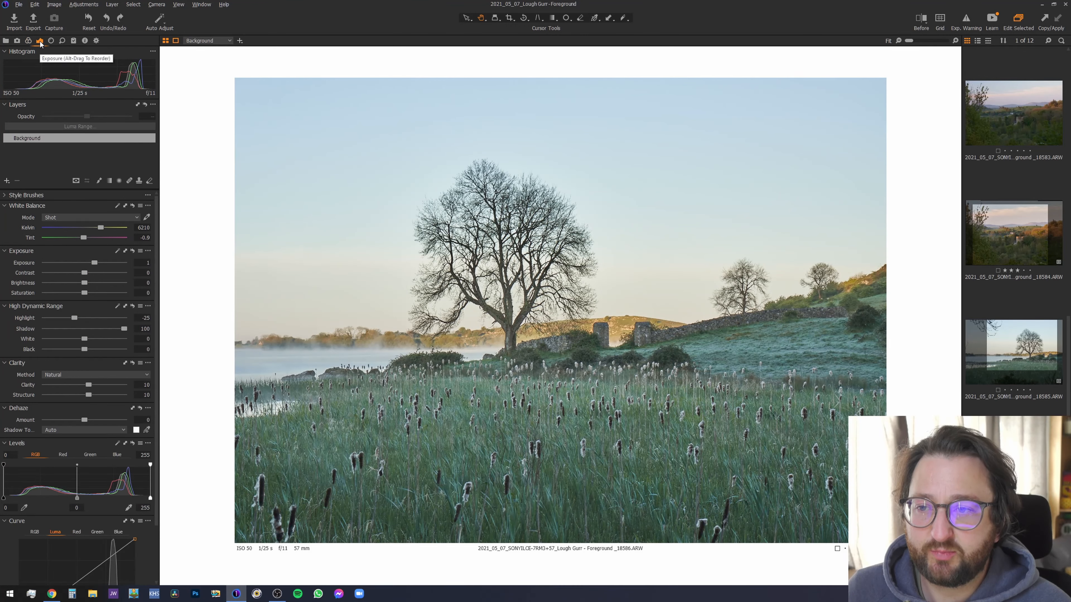
{"action": "left_click", "coordinate": [147, 218]}
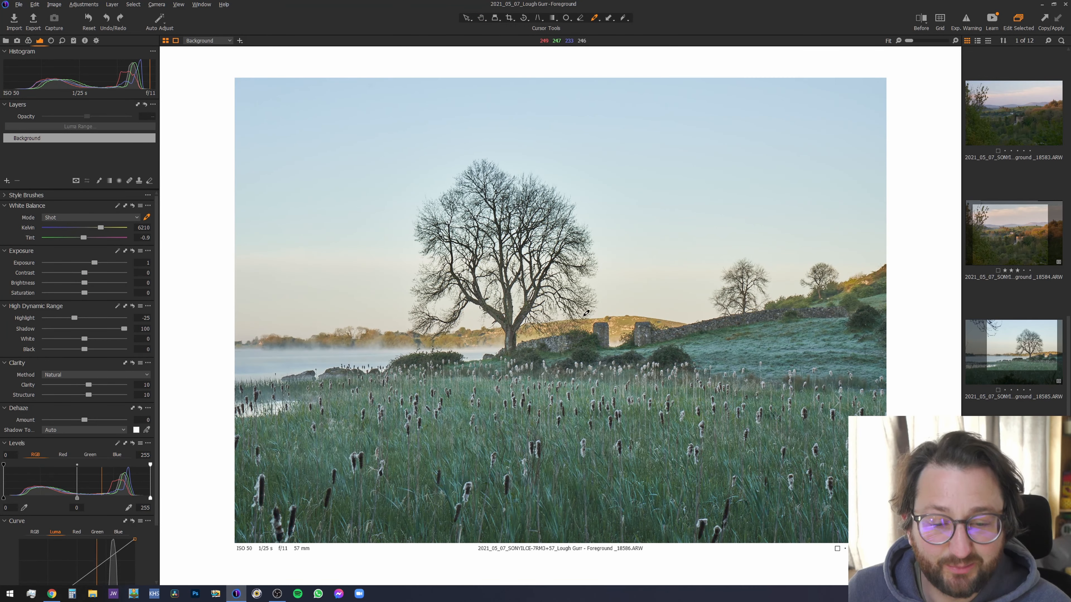
{"action": "scroll", "coordinate": [589, 327], "scroll_direction": "up", "scroll_amount": 7}
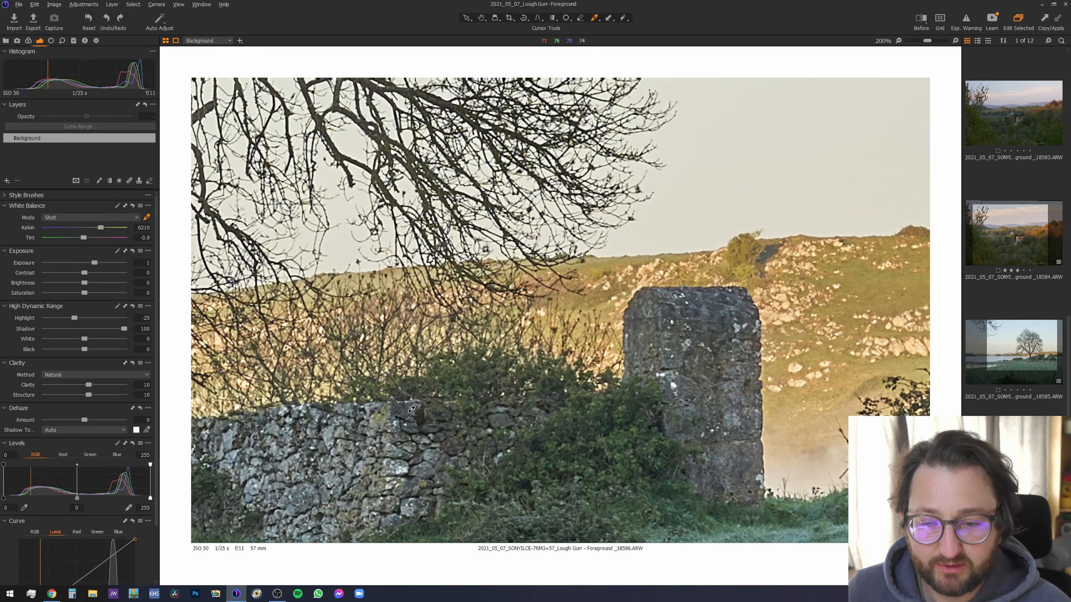
{"action": "left_click", "coordinate": [323, 435]}
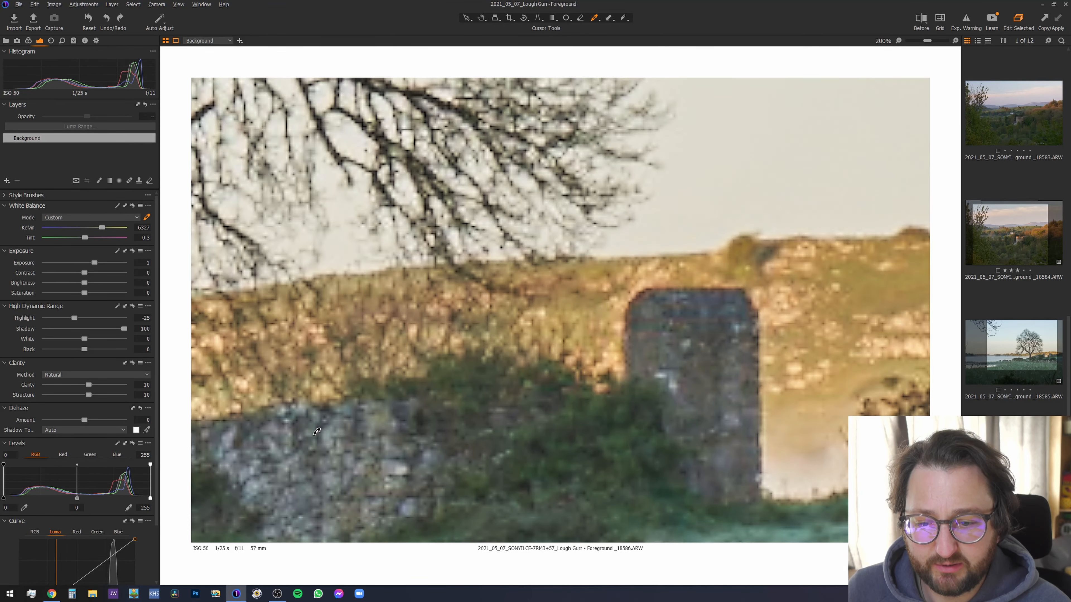
{"action": "scroll", "coordinate": [430, 443], "scroll_direction": "down", "scroll_amount": 7}
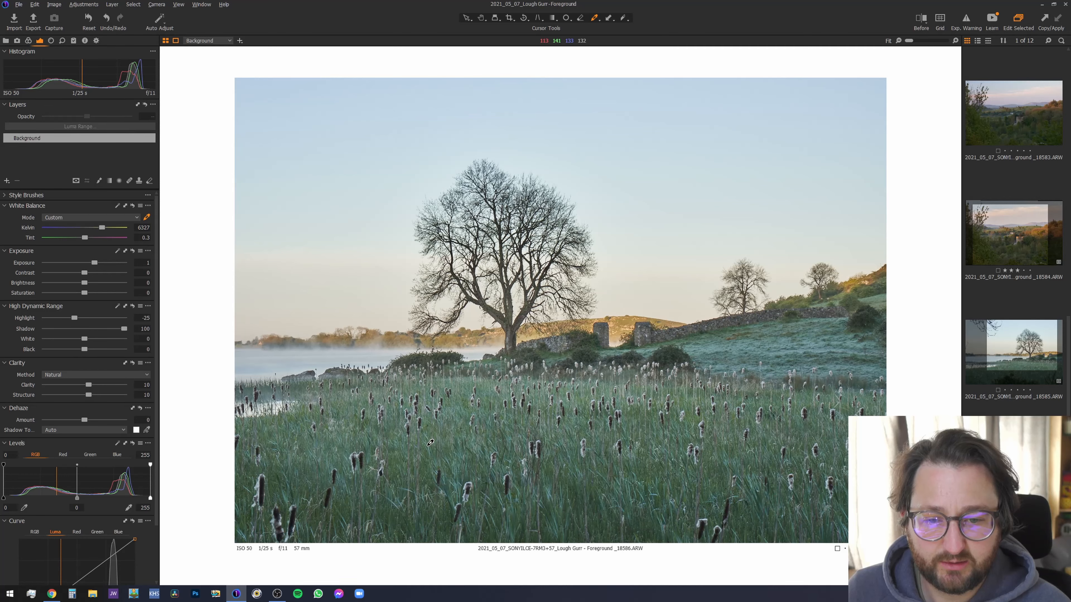
{"action": "left_click", "coordinate": [132, 206]}
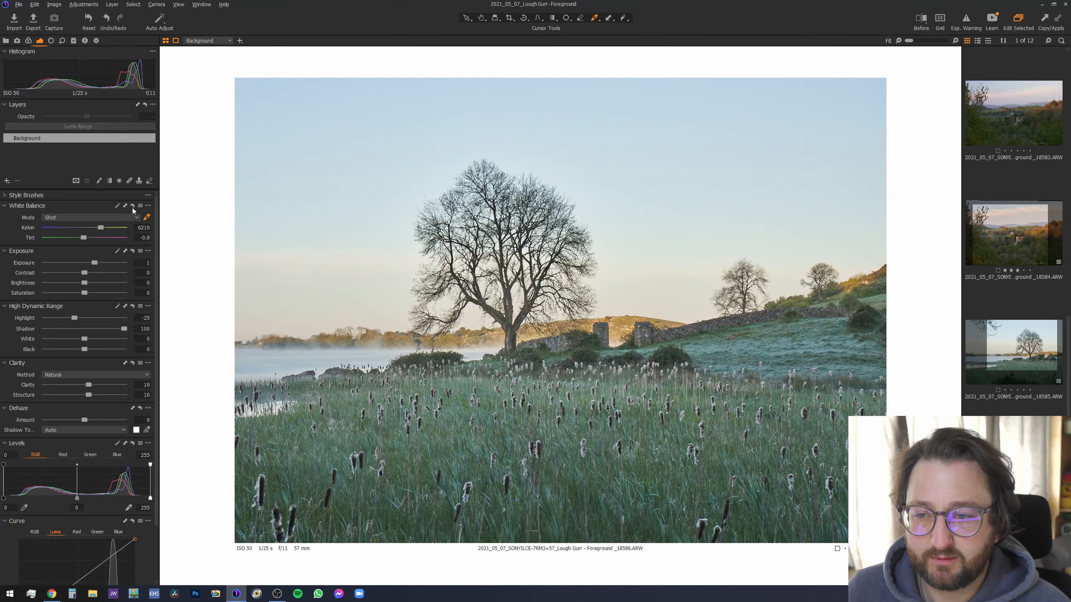
{"action": "key", "text": "h"}
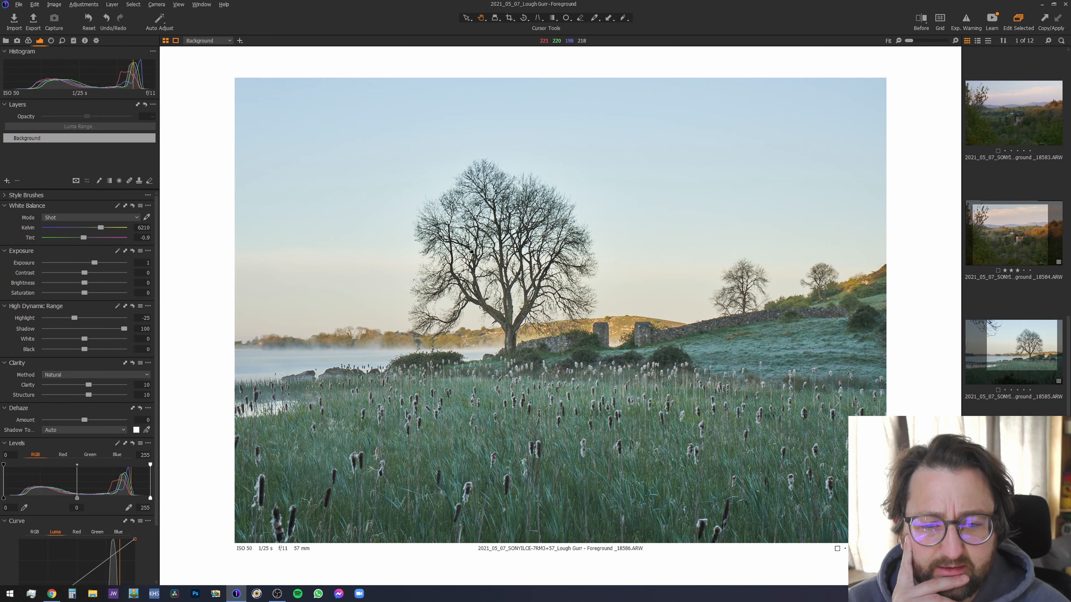
Step: Annotate shot 18586 with a red line rising from the lake shore along the stone wall to the hillside at the frame's edge
{"action": "left_click", "coordinate": [622, 17]}
{"action": "left_click", "coordinate": [630, 29]}
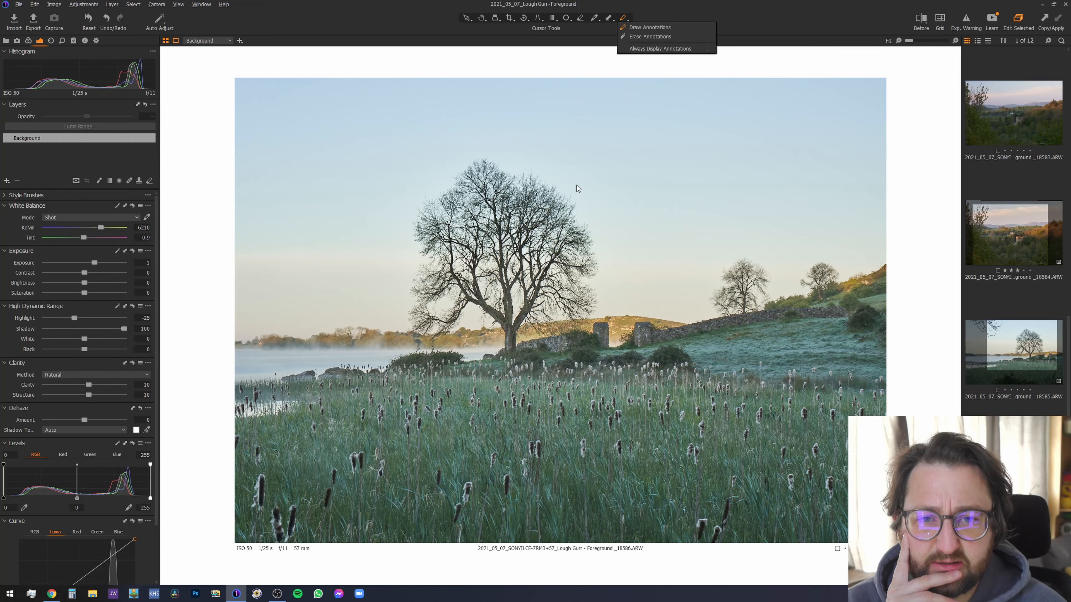
{"action": "right_click", "coordinate": [576, 262]}
{"action": "left_click", "coordinate": [582, 261]}
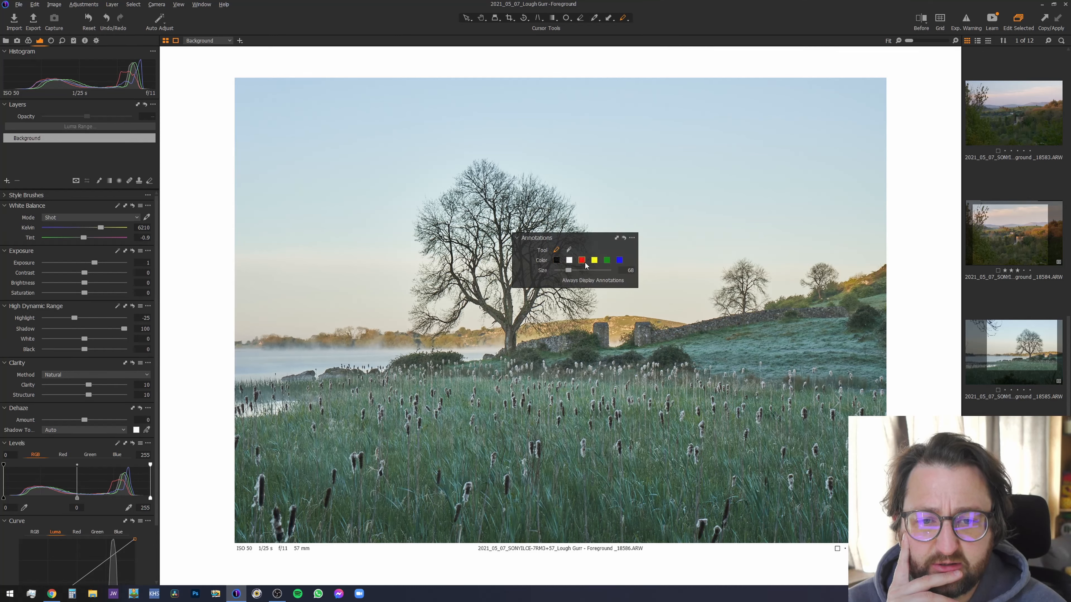
{"action": "mouse_move", "coordinate": [251, 393]}
{"action": "left_mouse_down"}
{"action": "mouse_move", "coordinate": [590, 344]}
{"action": "mouse_move", "coordinate": [886, 276]}
{"action": "left_mouse_up"}
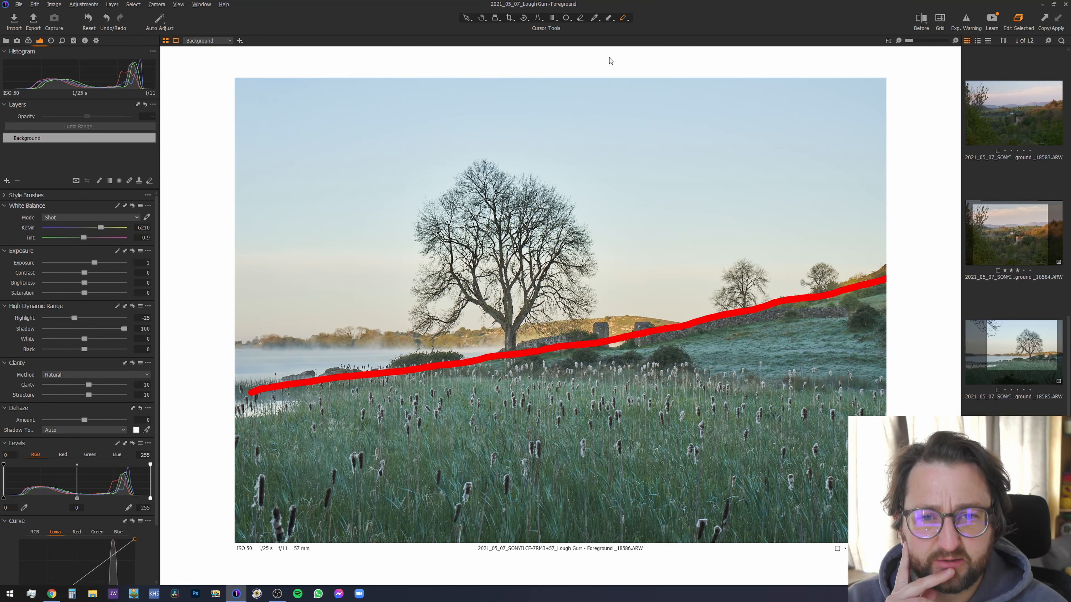
Step: Mark the three trees with red vertical strokes and draw a line over their tops, converging with the hillside line
{"action": "left_click_drag", "start_coordinate": [508, 348], "coordinate": [497, 197]}
{"action": "left_click_drag", "start_coordinate": [745, 307], "coordinate": [742, 266]}
{"action": "left_click_drag", "start_coordinate": [825, 291], "coordinate": [822, 266]}
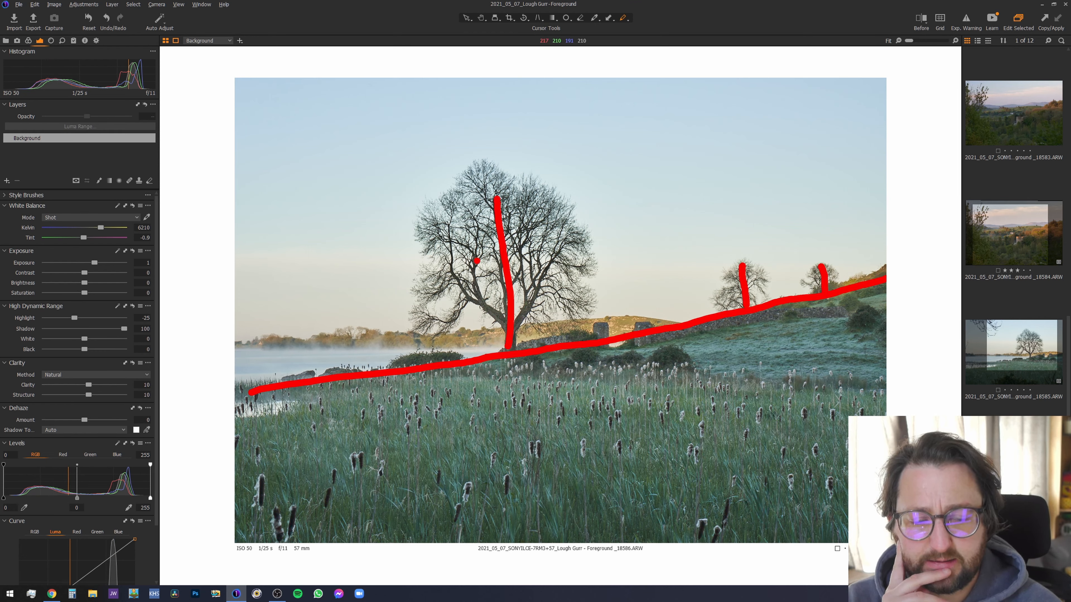
{"action": "mouse_move", "coordinate": [452, 153]}
{"action": "left_mouse_down"}
{"action": "mouse_move", "coordinate": [508, 178]}
{"action": "mouse_move", "coordinate": [667, 215]}
{"action": "mouse_move", "coordinate": [762, 257]}
{"action": "mouse_move", "coordinate": [888, 279]}
{"action": "left_mouse_up"}
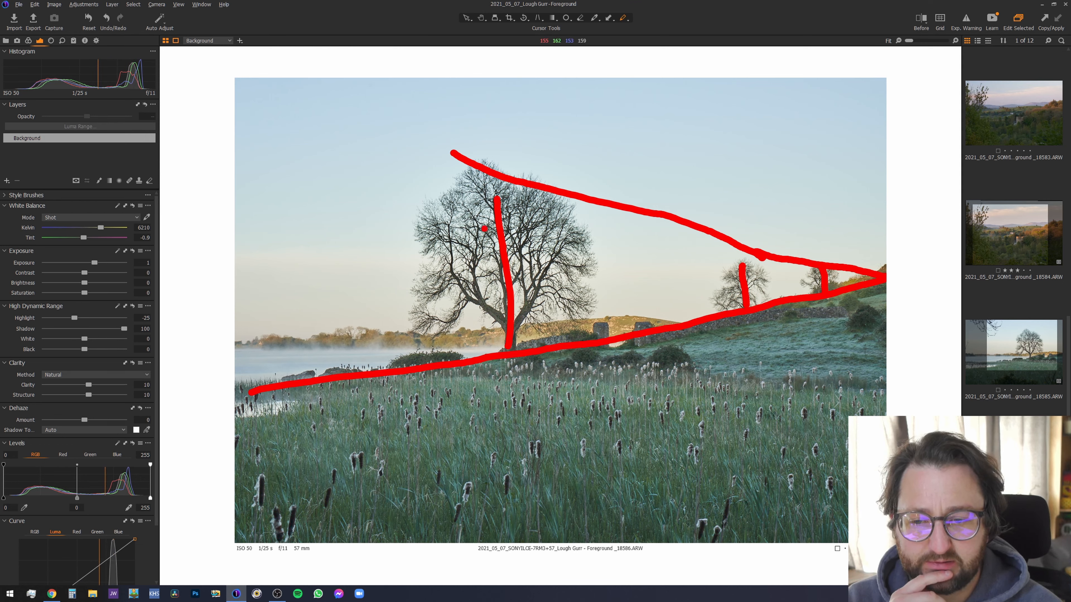
Step: Erase all the red annotation strokes from shot 18586 and return to the Pan tool
{"action": "left_click", "coordinate": [622, 20]}
{"action": "left_click", "coordinate": [631, 36]}
{"action": "left_click", "coordinate": [532, 184]}
{"action": "left_click", "coordinate": [502, 226]}
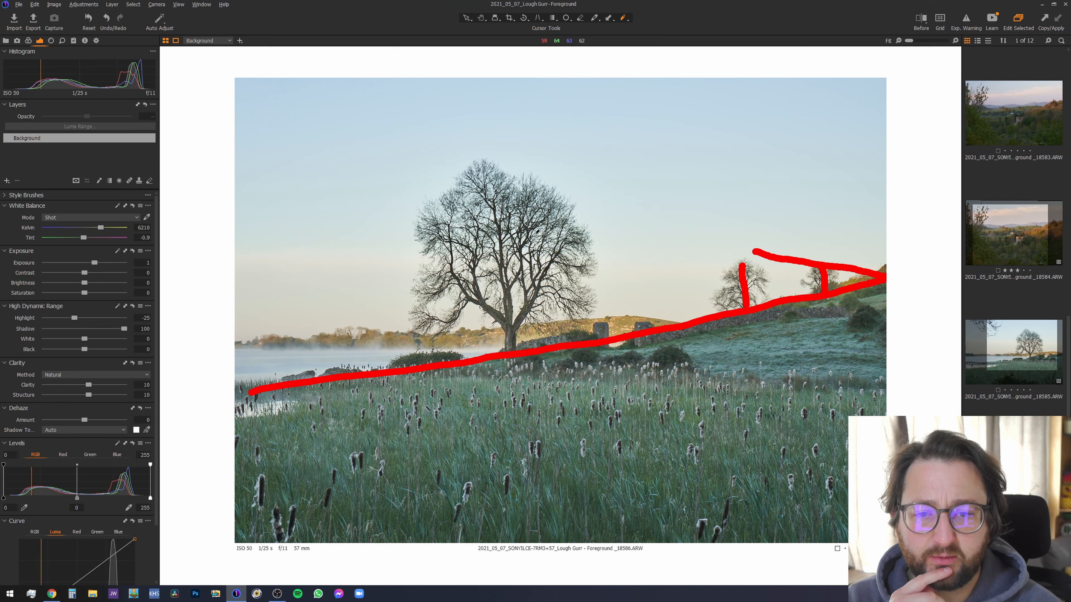
{"action": "left_click", "coordinate": [743, 285]}
{"action": "left_click", "coordinate": [779, 256]}
{"action": "left_click", "coordinate": [824, 279]}
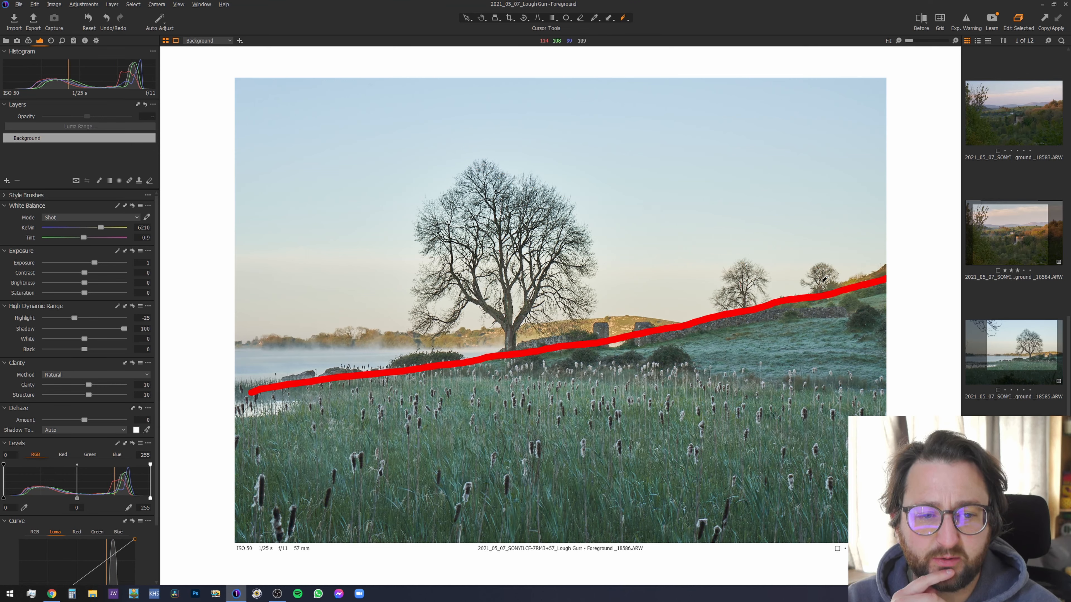
{"action": "left_click", "coordinate": [820, 293]}
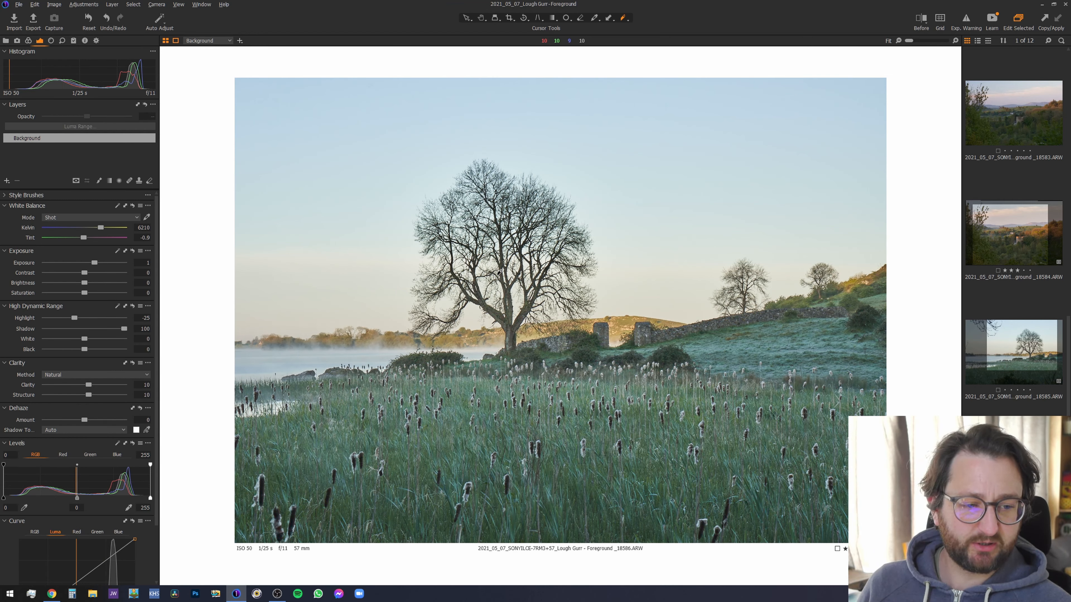
{"action": "key", "text": "h"}
{"action": "scroll", "coordinate": [1013, 316], "scroll_direction": "down", "scroll_amount": 3}
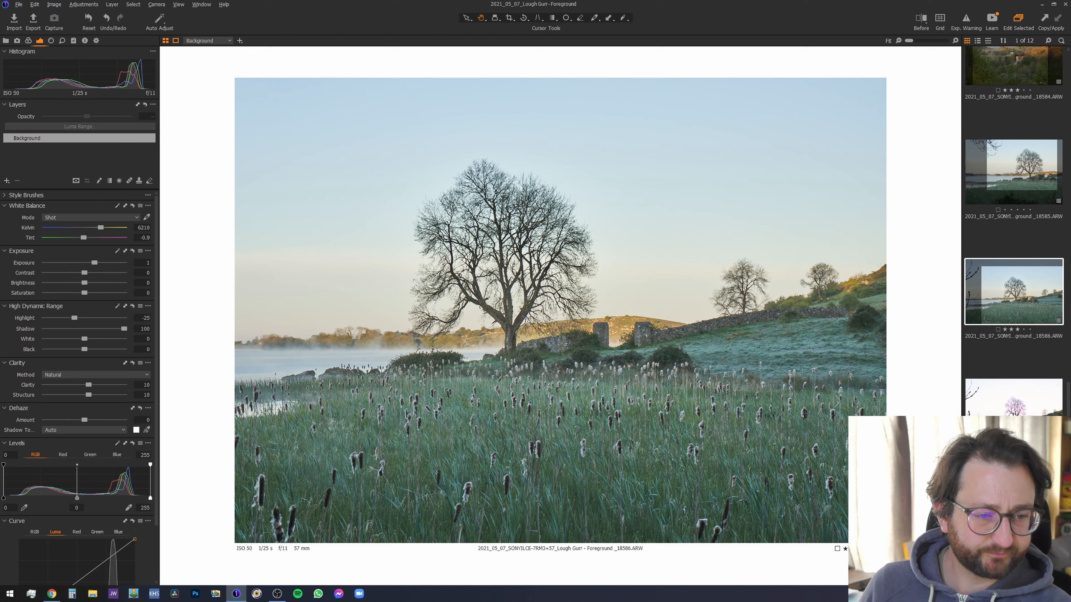
{"action": "scroll", "coordinate": [1014, 415], "scroll_direction": "up", "scroll_amount": 8}
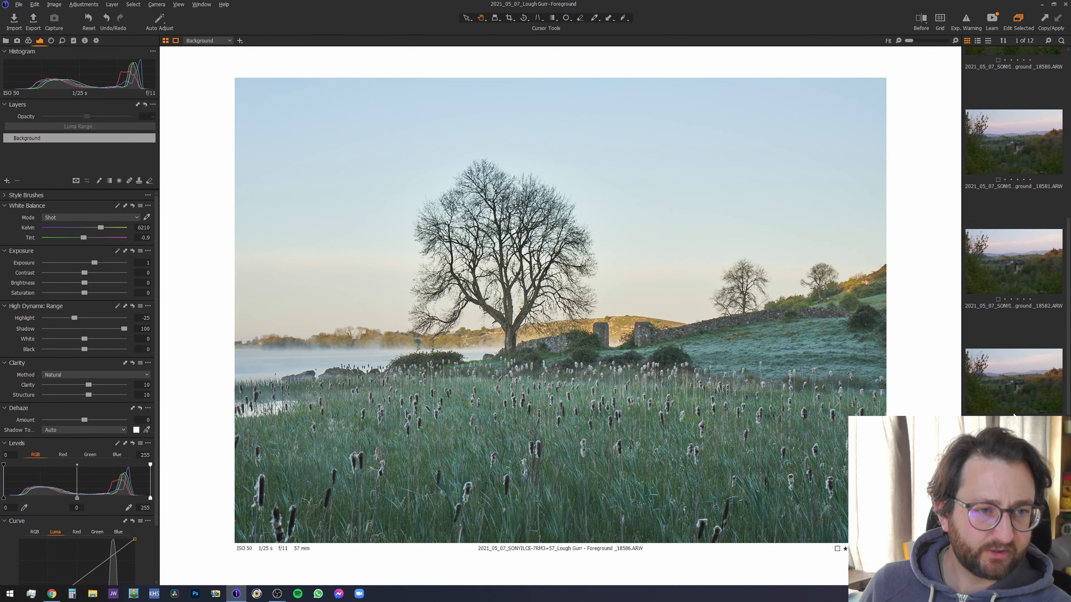
{"action": "scroll", "coordinate": [1014, 415], "scroll_direction": "down", "scroll_amount": 5}
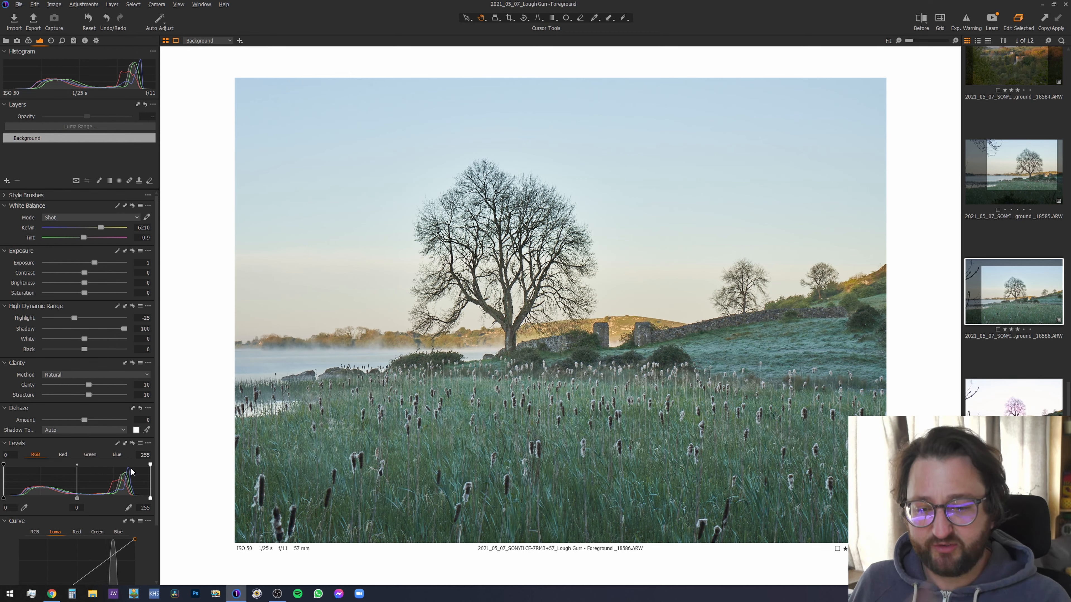
Step: Switch to Chrome and view the spider web and red-hedged path posts under the #jgpc1 hashtag on Instagram
{"action": "left_click", "coordinate": [59, 599]}
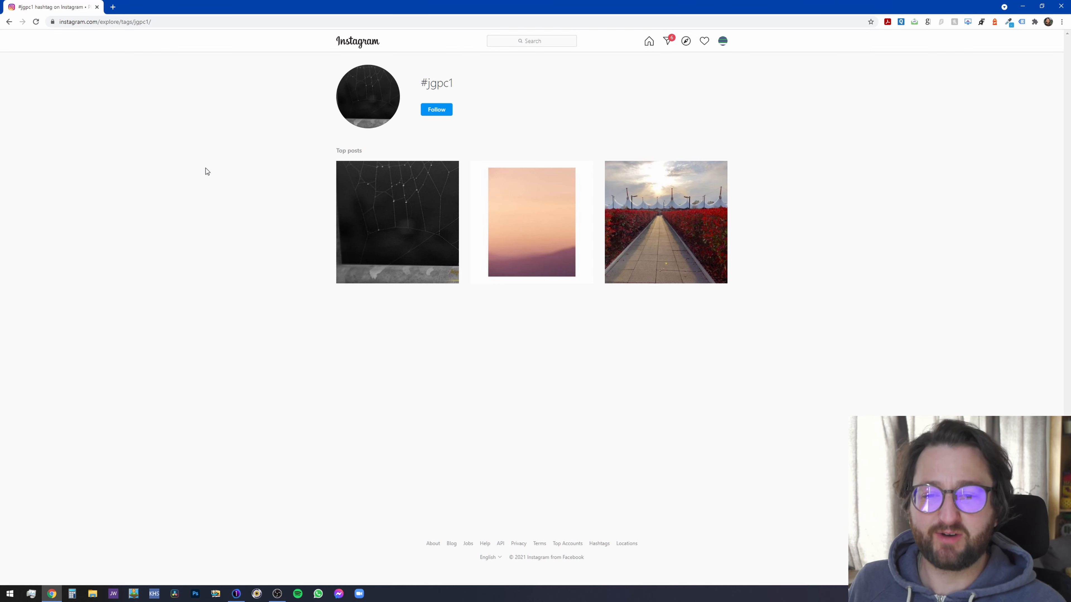
{"action": "left_click", "coordinate": [392, 255]}
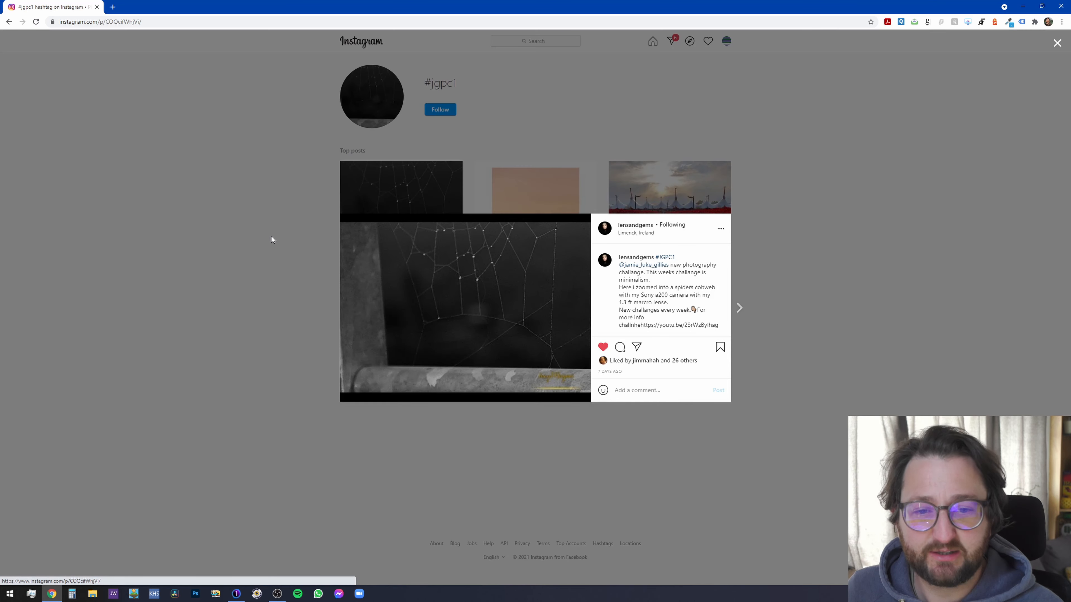
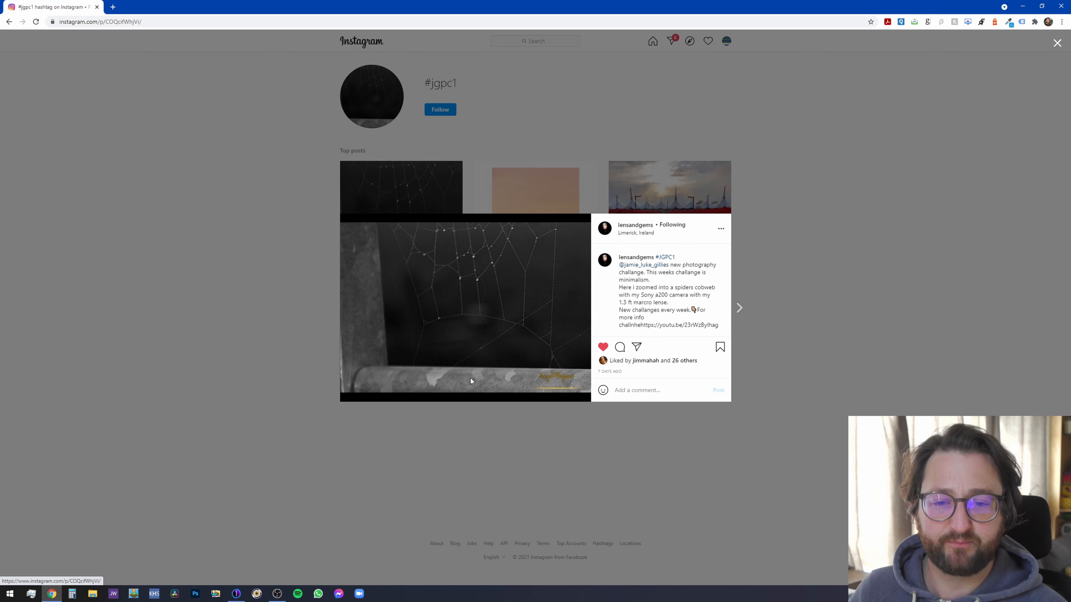
{"action": "left_click", "coordinate": [299, 319]}
{"action": "left_click", "coordinate": [658, 253]}
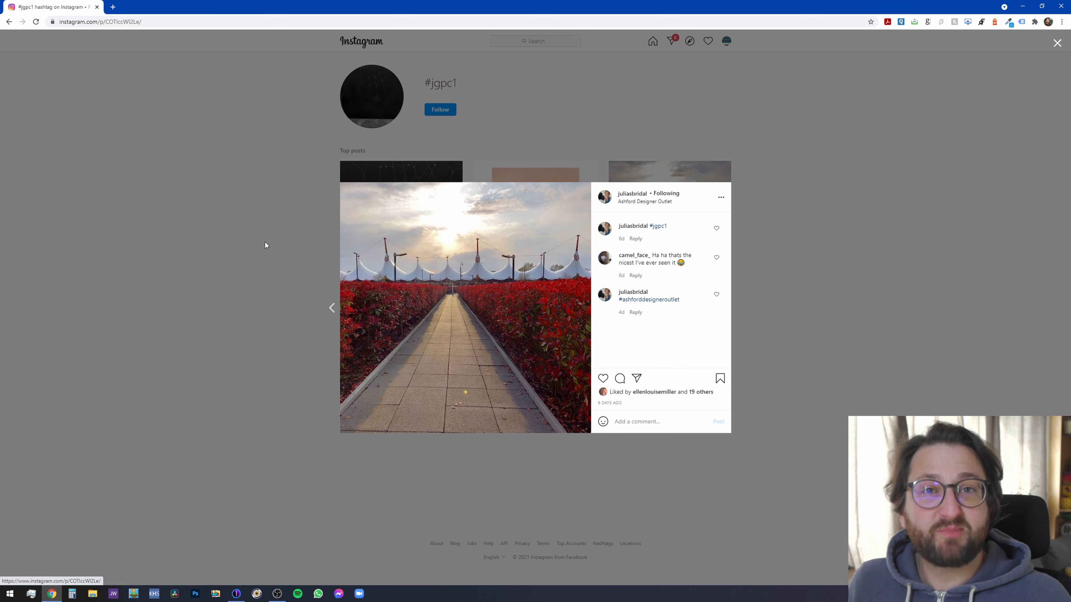
{"action": "left_click", "coordinate": [241, 231]}
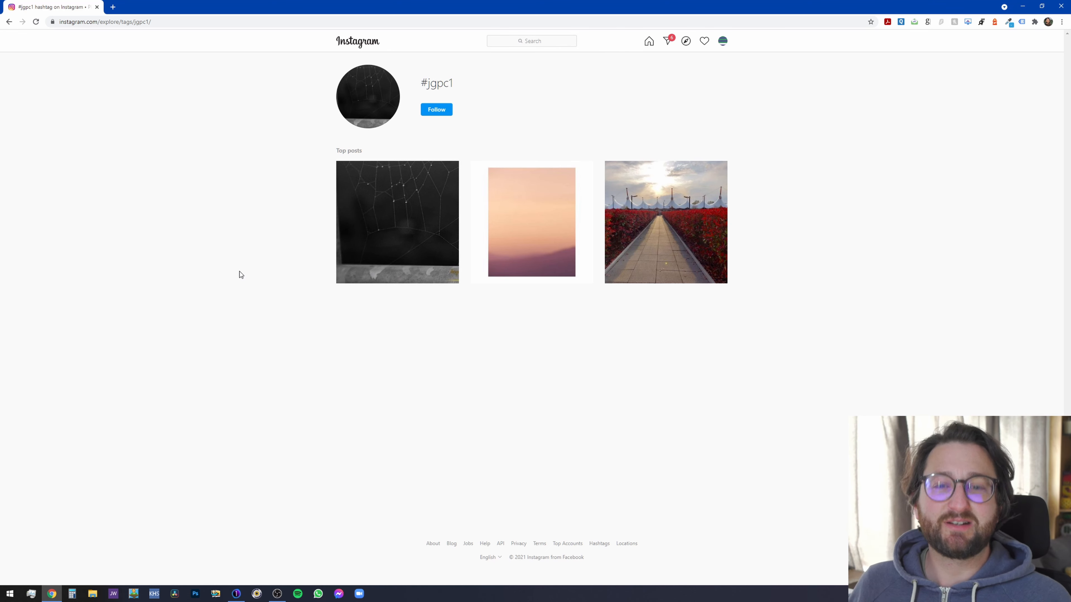
Step: Switch back to Capture One and display shots 18584 and 18586 side by side, with the browser and tool panels hidden
{"action": "left_click", "coordinate": [236, 593]}
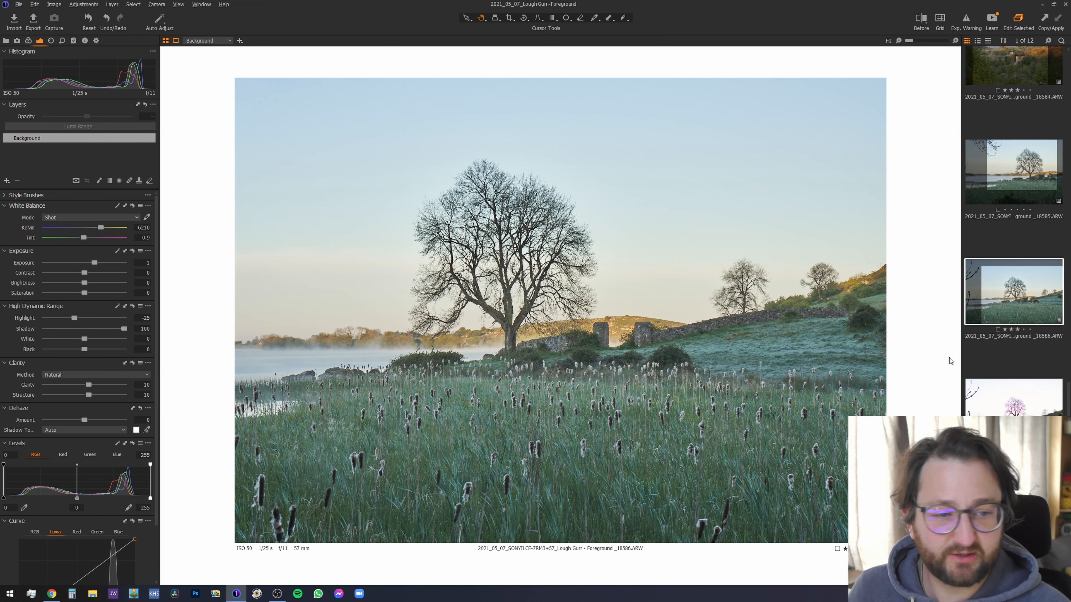
{"action": "scroll", "coordinate": [1011, 350], "scroll_direction": "up", "scroll_amount": 5}
{"action": "scroll", "coordinate": [1011, 352], "scroll_direction": "up", "scroll_amount": 2}
{"action": "scroll", "coordinate": [1012, 352], "scroll_direction": "up", "scroll_amount": 2}
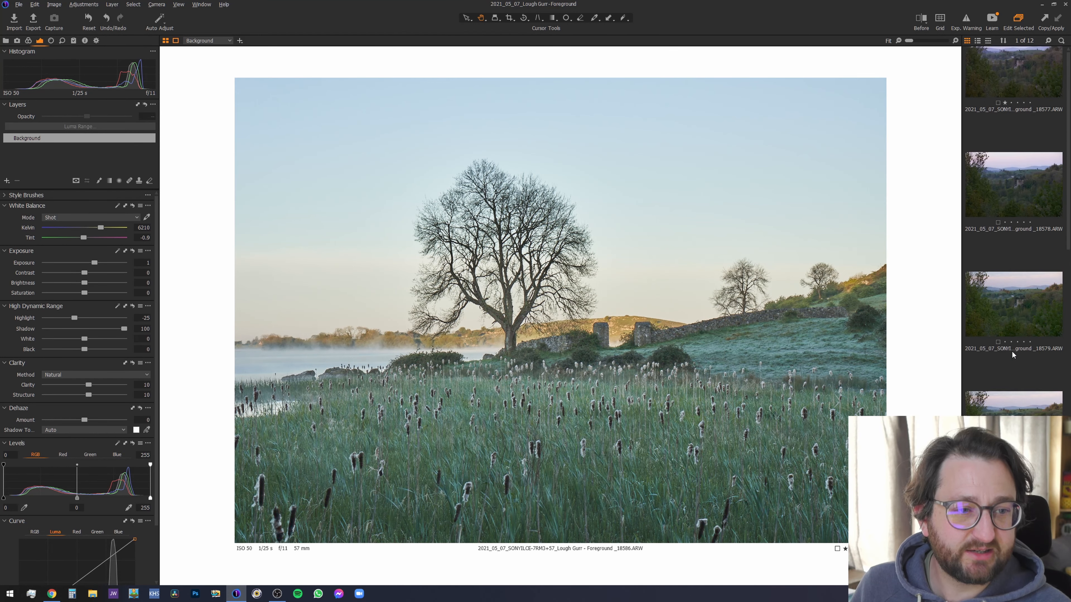
{"action": "scroll", "coordinate": [1012, 351], "scroll_direction": "down", "scroll_amount": 2}
{"action": "scroll", "coordinate": [1011, 351], "scroll_direction": "down", "scroll_amount": 2}
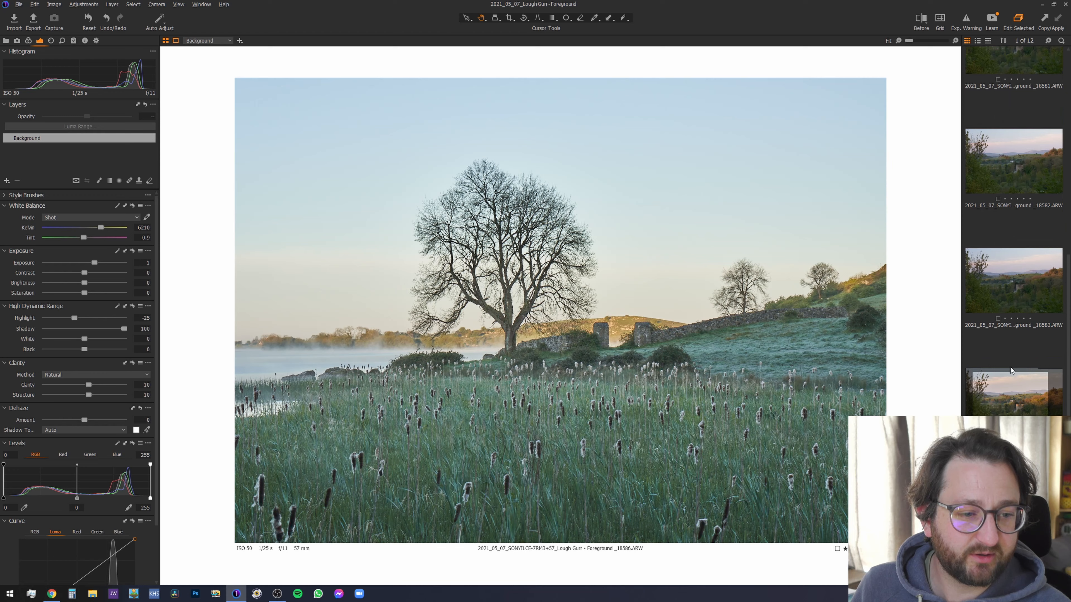
{"action": "left_click", "coordinate": [1009, 408], "text": "shift"}
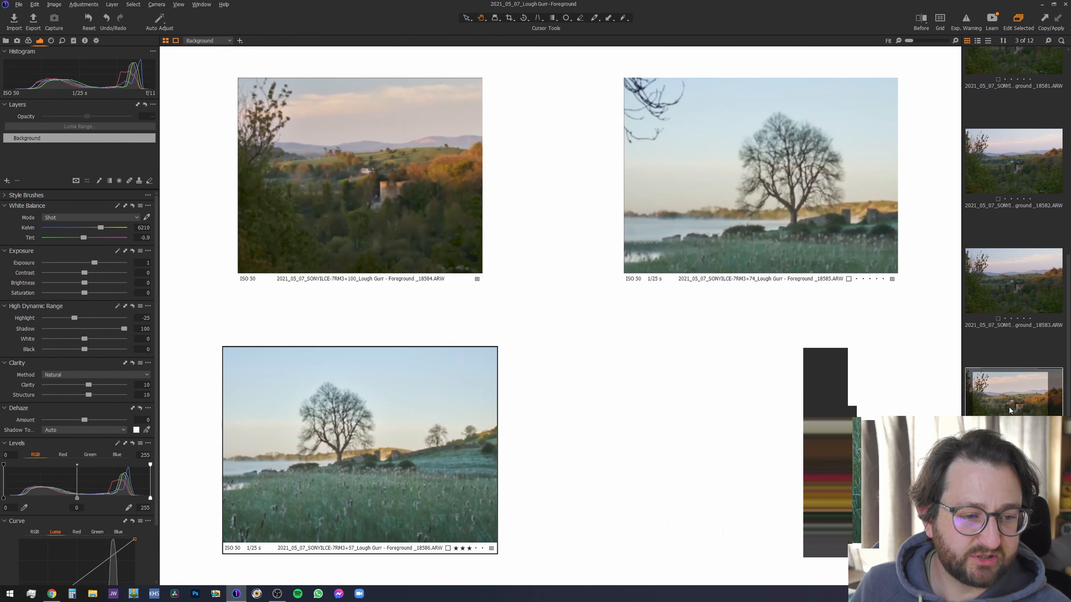
{"action": "left_click", "coordinate": [1010, 514], "text": "ctrl"}
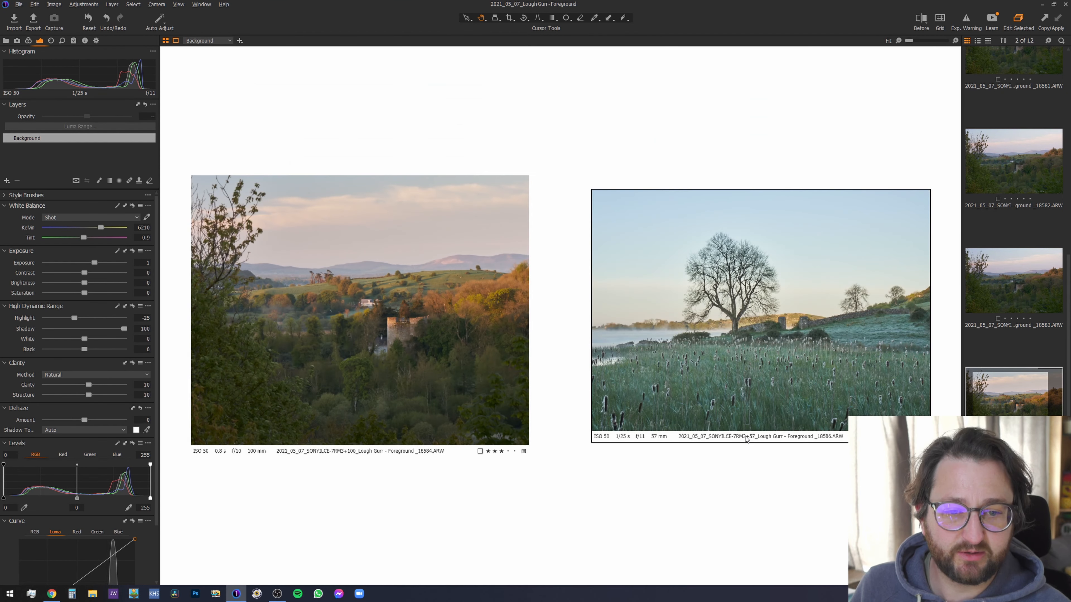
{"action": "key", "text": "ctrl+b"}
{"action": "key", "text": "ctrl+t"}
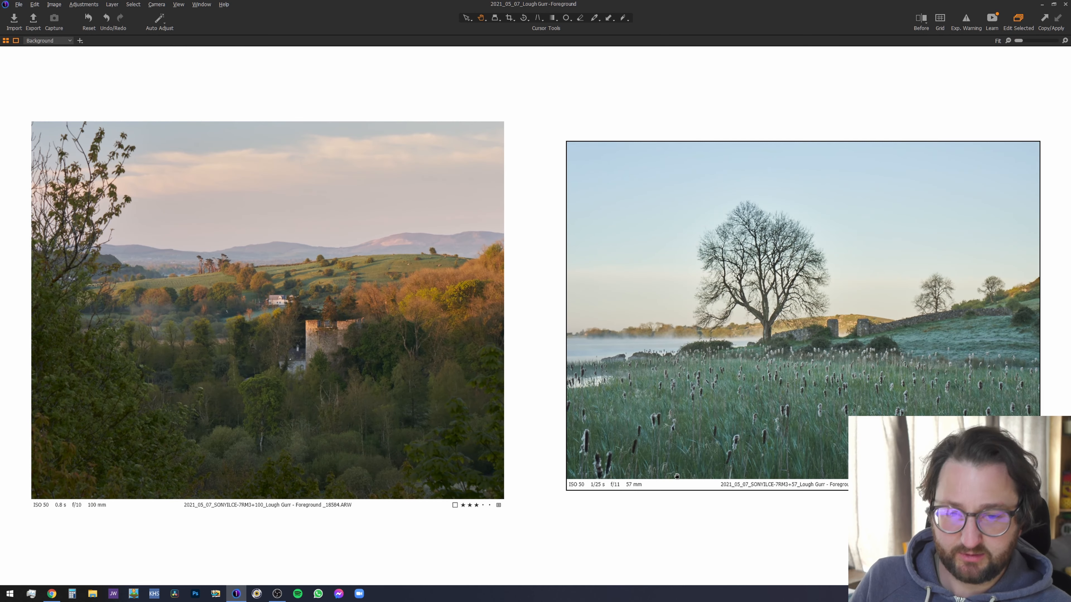